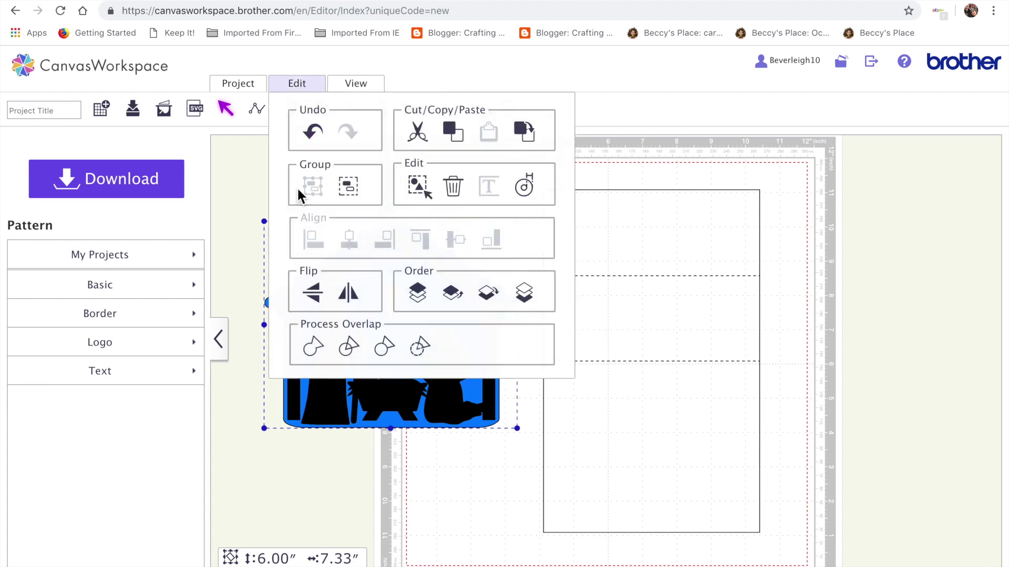
# Ungroup the nativity design.
pyautogui.click(353, 187)
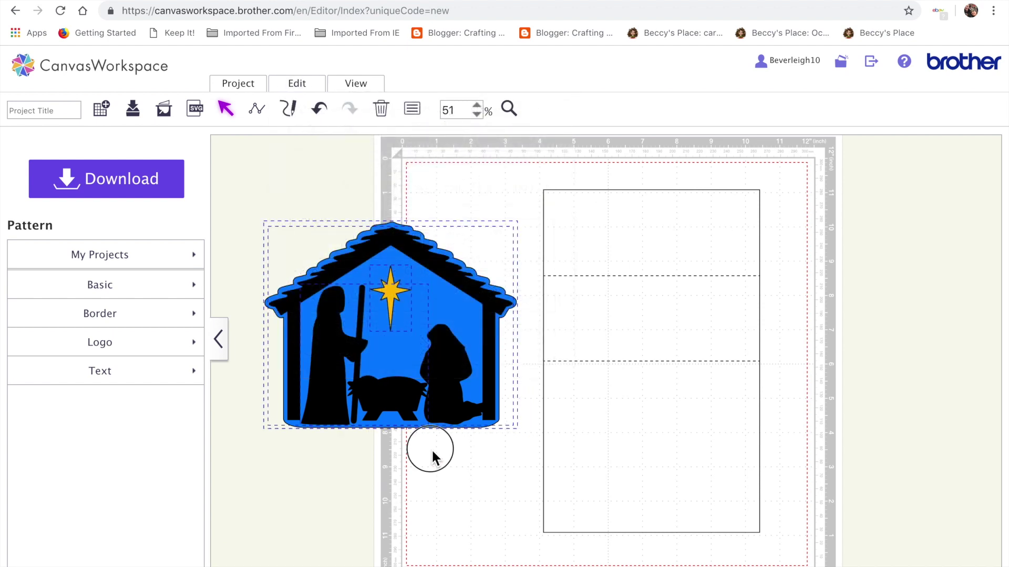
# Pull the nativity pieces apart by moving the stable frame, the figures, the blue backing and the star individually.
pyautogui.moveTo(467, 285); pyautogui.dragTo(478, 413)
pyautogui.moveTo(388, 405); pyautogui.dragTo(401, 558)
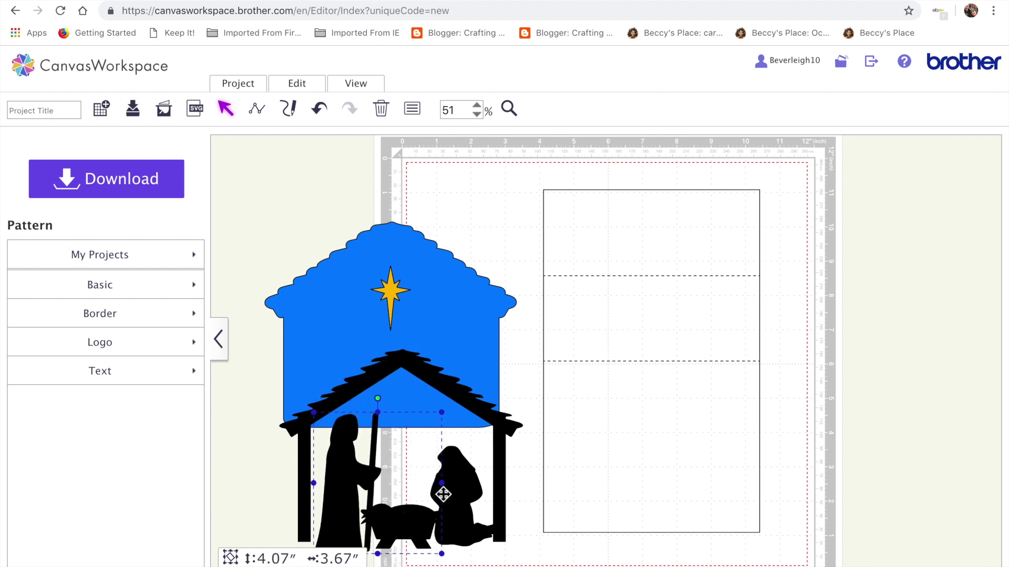
pyautogui.moveTo(479, 440); pyautogui.dragTo(413, 326)
pyautogui.moveTo(401, 525); pyautogui.dragTo(378, 418)
pyautogui.click(439, 260)
pyautogui.moveTo(440, 260); pyautogui.dragTo(443, 195)
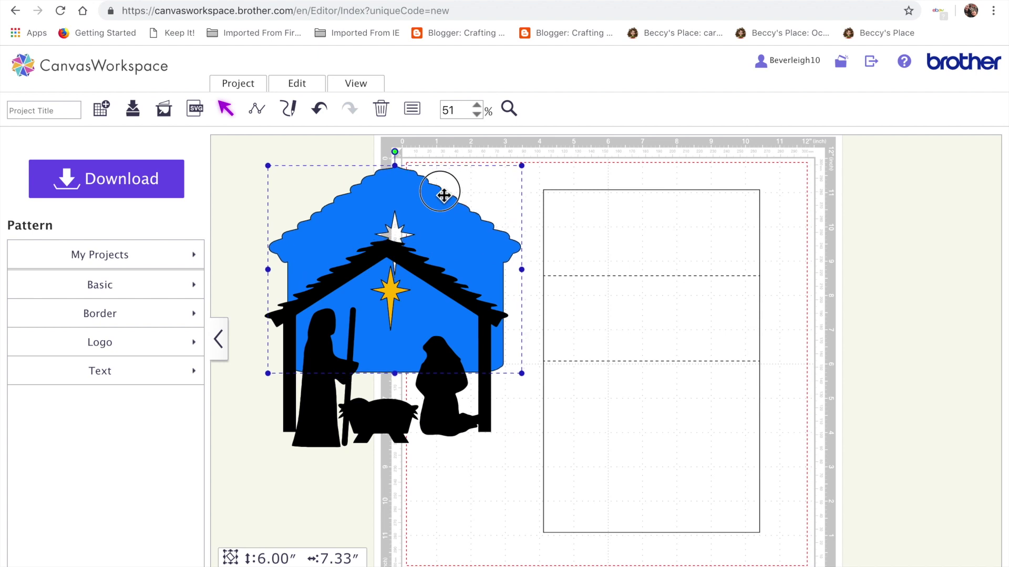
pyautogui.moveTo(391, 302); pyautogui.dragTo(398, 240)
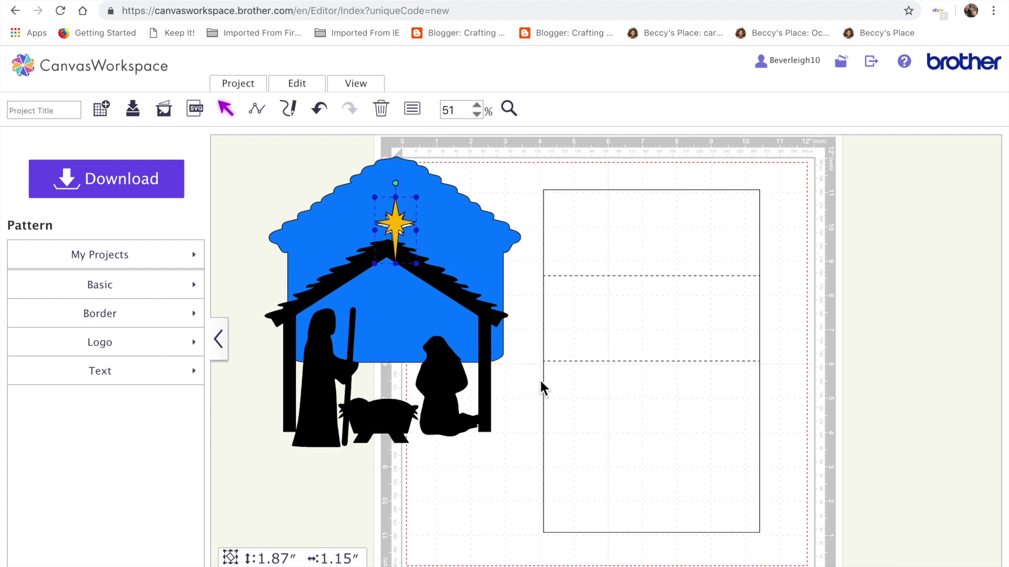
# Undo the moves of the individual nativity pieces.
pyautogui.click(321, 111)
pyautogui.click(321, 111)
pyautogui.click(321, 111)
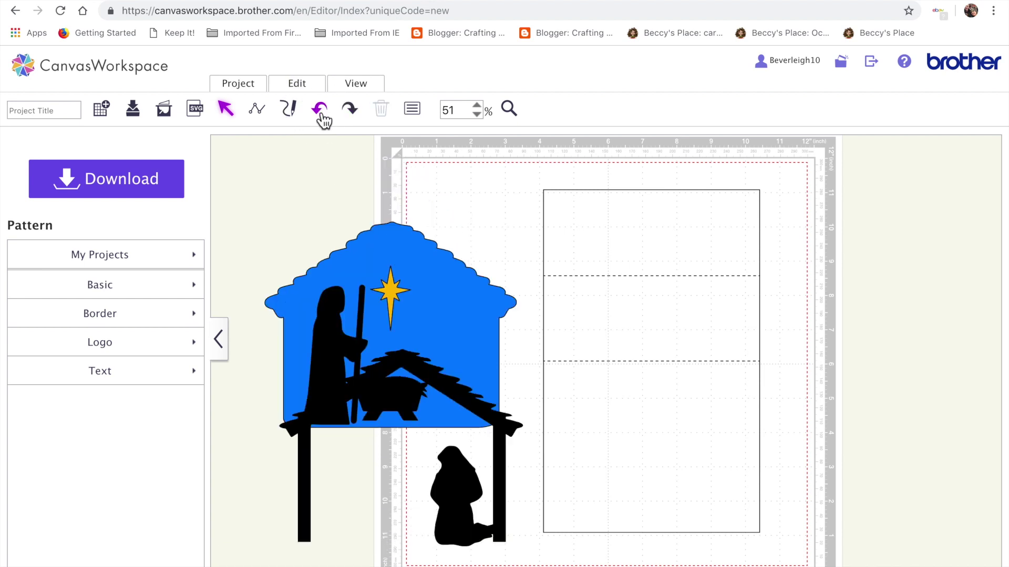
pyautogui.click(321, 113)
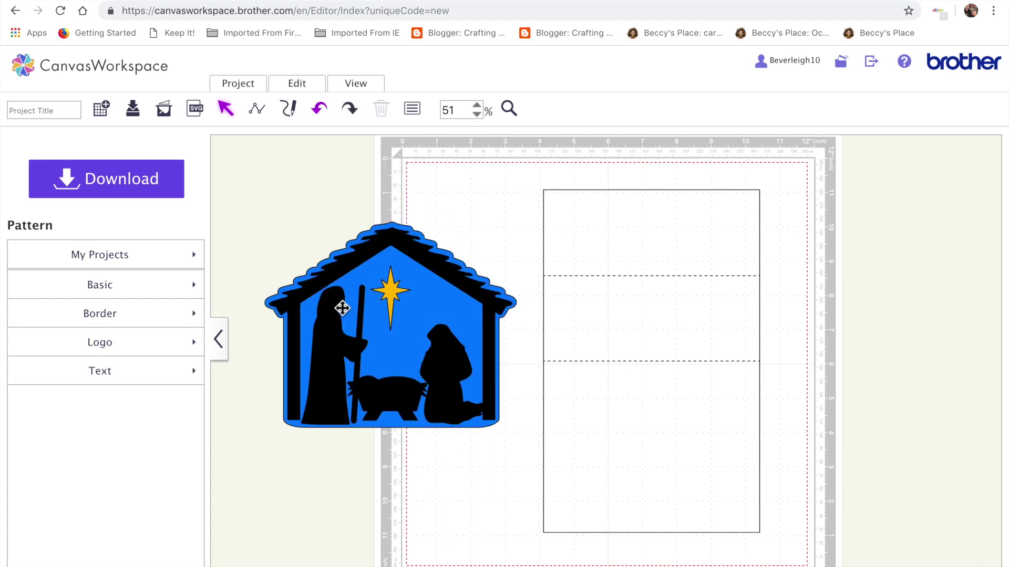
# Move the whole nativity design over the card base with dashed fold lines, and pull the card base out to the mat's left edge.
pyautogui.moveTo(315, 220); pyautogui.dragTo(448, 442)
pyautogui.moveTo(472, 305); pyautogui.dragTo(653, 258)
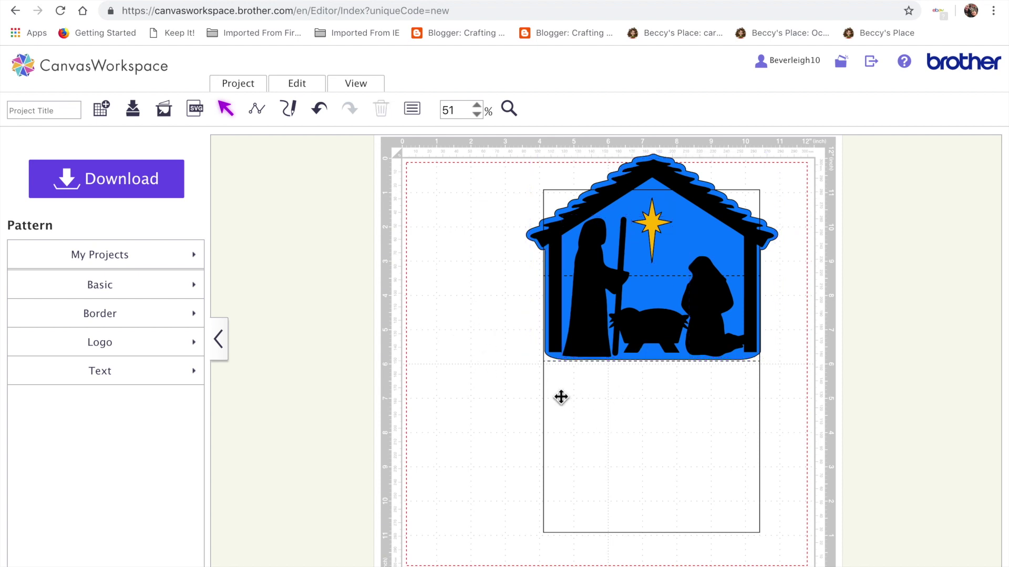
pyautogui.moveTo(637, 254); pyautogui.dragTo(417, 236)
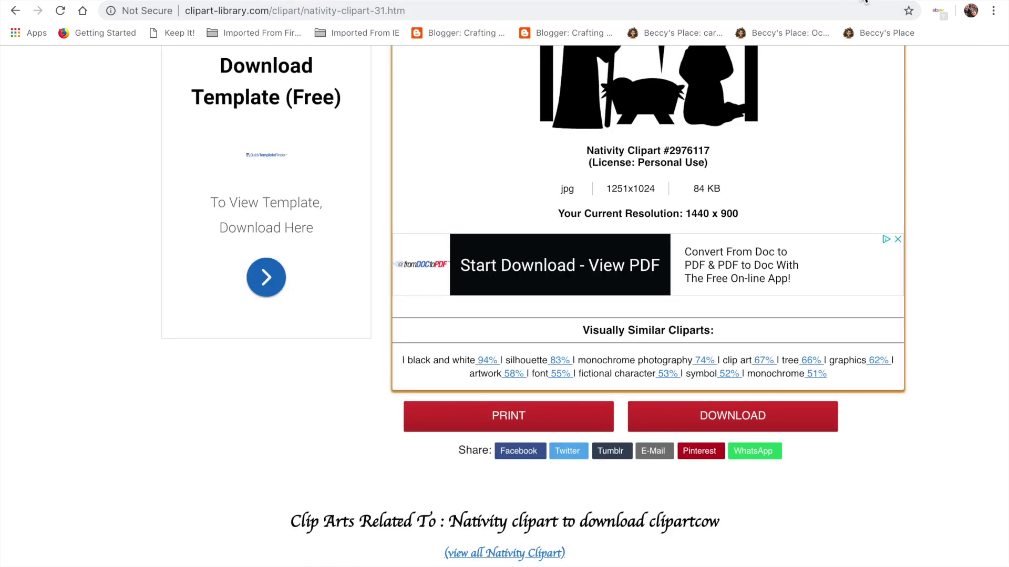
# Download the black nativity silhouette, Nativity Clipart #2976117, from its Clipart Library page.
pyautogui.scroll(5, 429, 164)
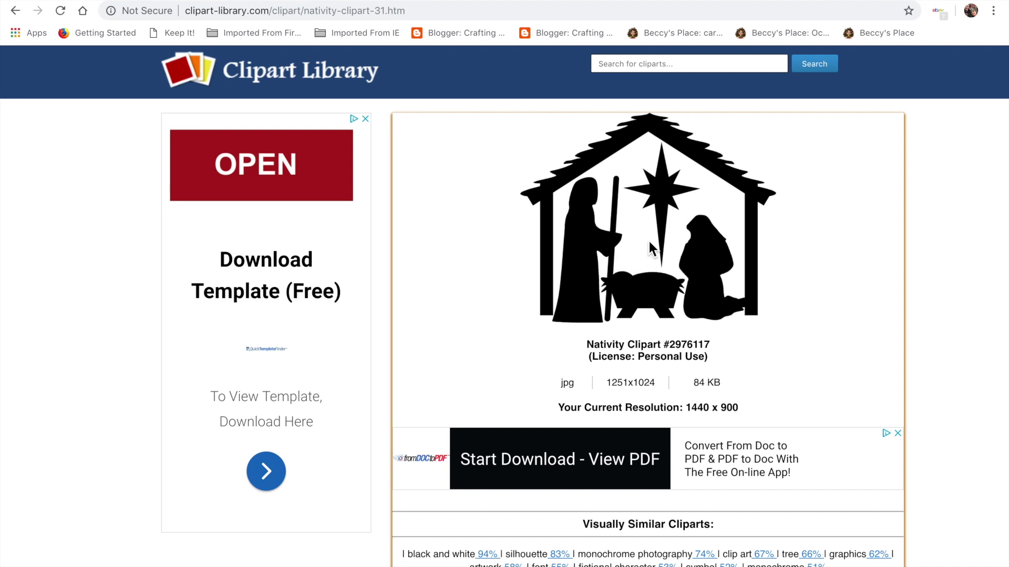
pyautogui.scroll(-2, 664, 245)
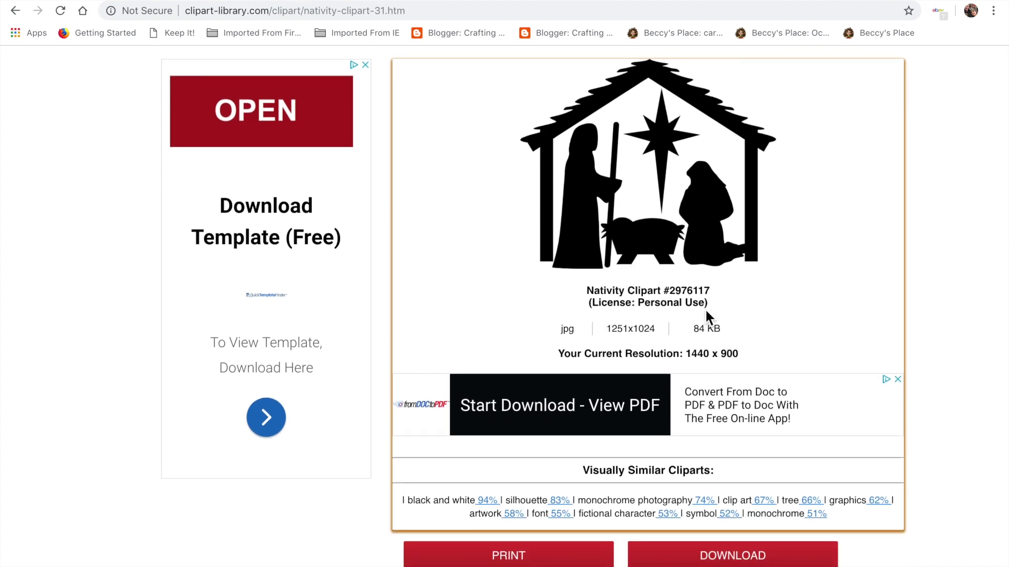
pyautogui.scroll(-2, 660, 478)
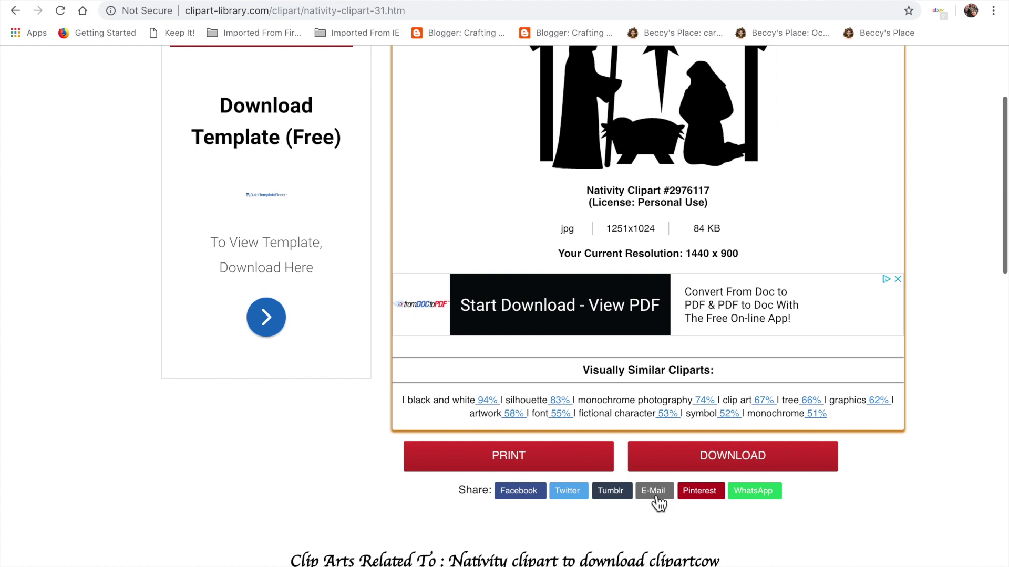
pyautogui.click(734, 456)
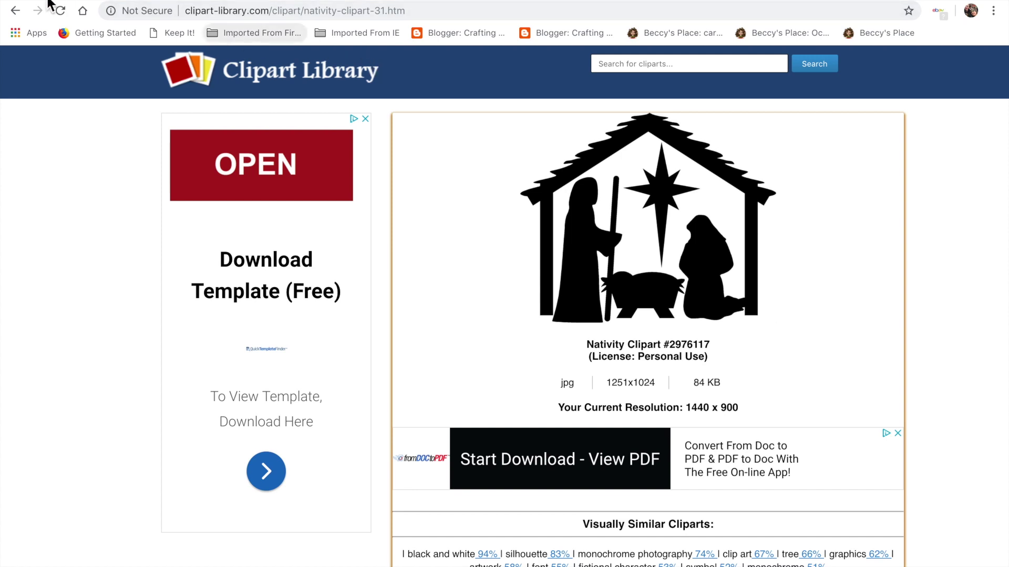
# Switch back to CanvasWorkspace and move the card base completely off the left side of the mat.
pyautogui.click(95, 3)
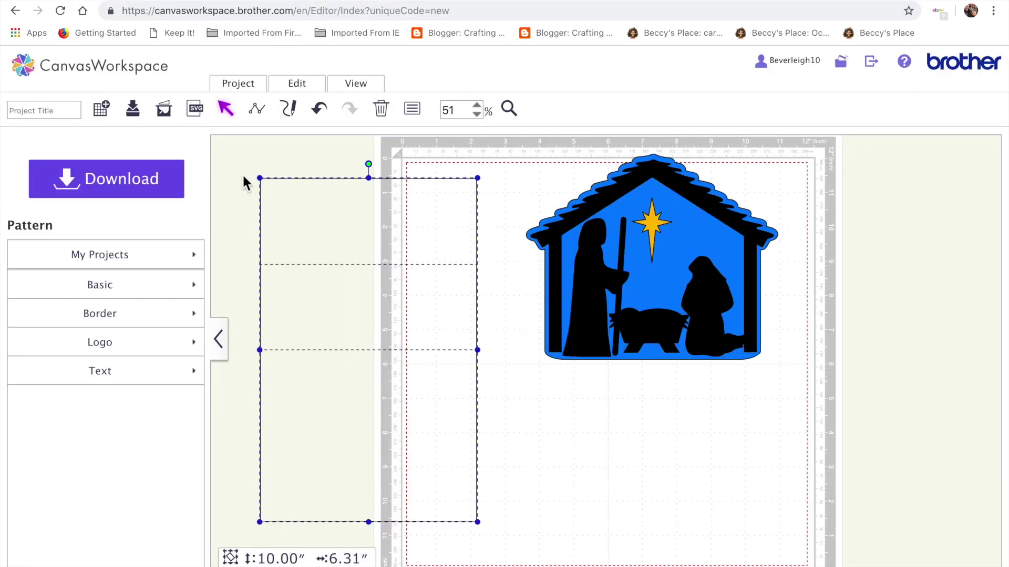
pyautogui.moveTo(356, 241); pyautogui.dragTo(209, 238)
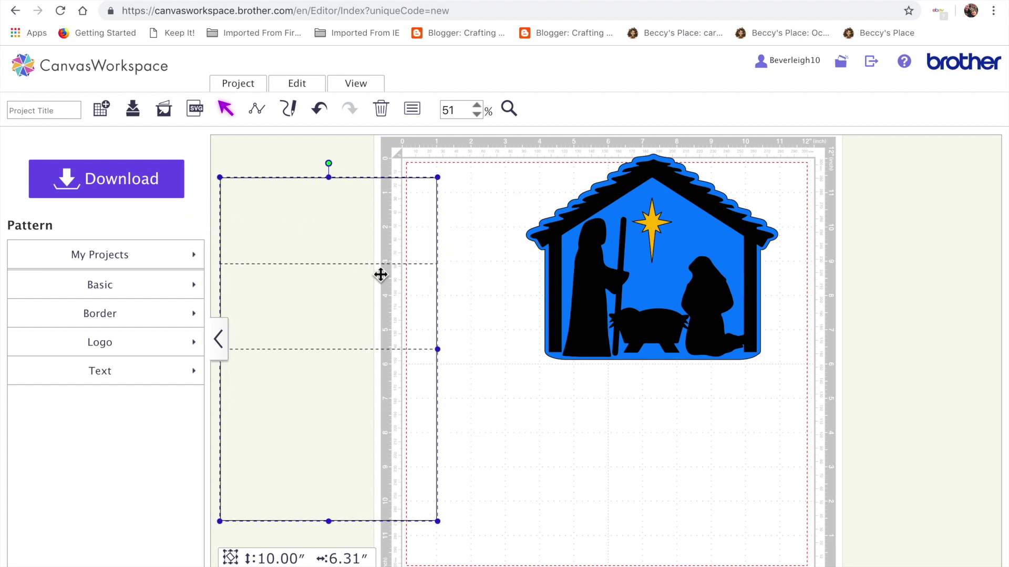
pyautogui.moveTo(396, 295); pyautogui.dragTo(273, 302)
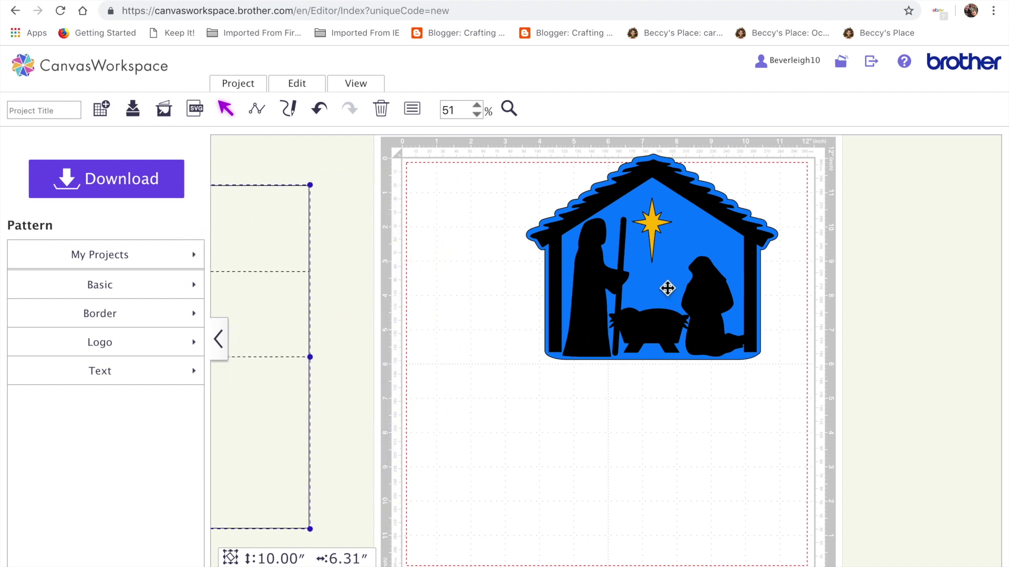
# Move the blue backing, both figure pieces, the stable frame and the yellow star off the mat beside the card base.
pyautogui.moveTo(566, 263); pyautogui.dragTo(180, 319)
pyautogui.moveTo(605, 285); pyautogui.dragTo(338, 306)
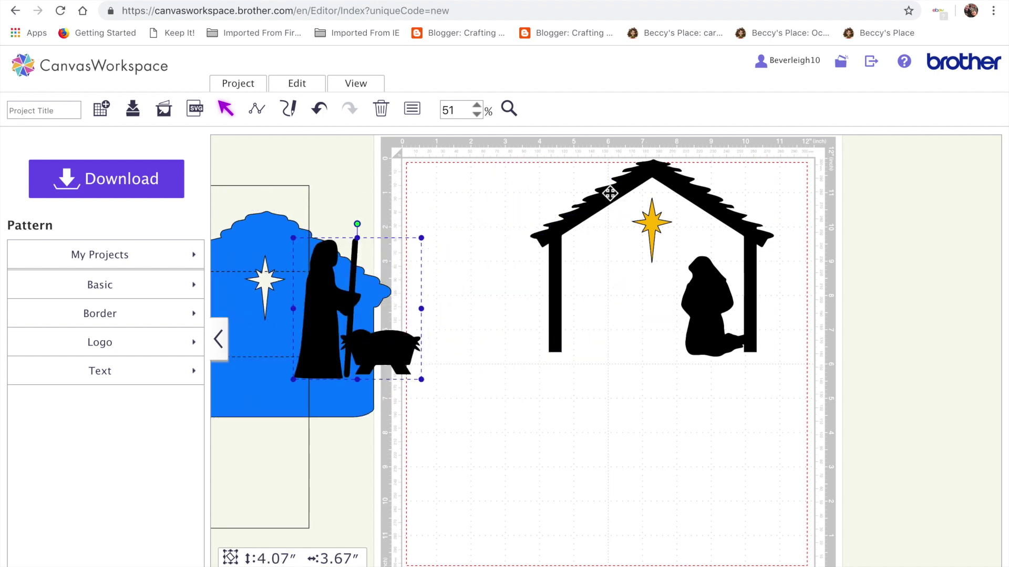
pyautogui.moveTo(386, 345); pyautogui.dragTo(318, 347)
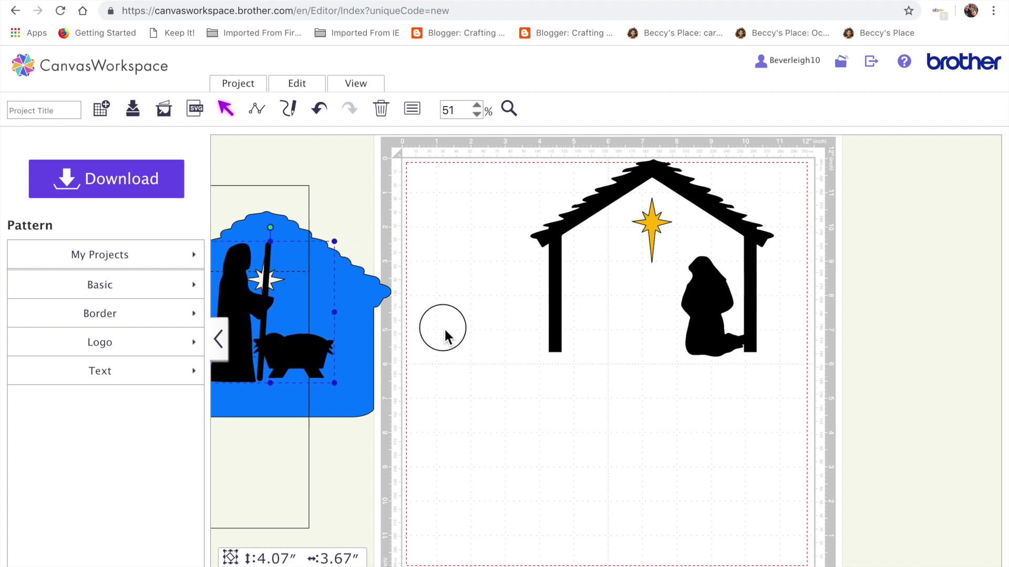
pyautogui.moveTo(714, 292); pyautogui.dragTo(448, 331)
pyautogui.moveTo(447, 245); pyautogui.dragTo(295, 247)
pyautogui.moveTo(659, 225); pyautogui.dragTo(320, 275)
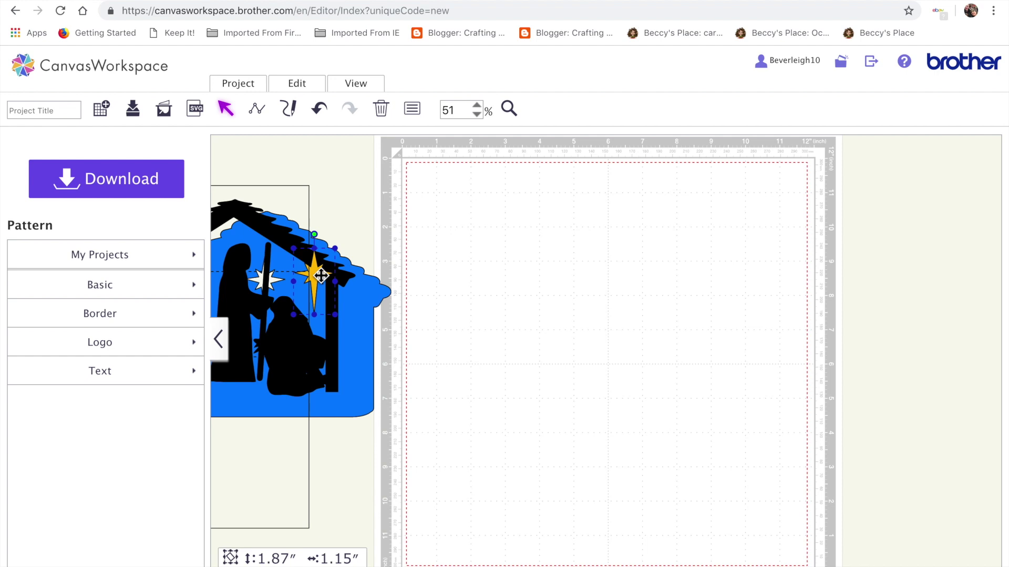
# Open Image Tracing and load nativity-clipart-31.jpg as the image to trace.
pyautogui.click(163, 110)
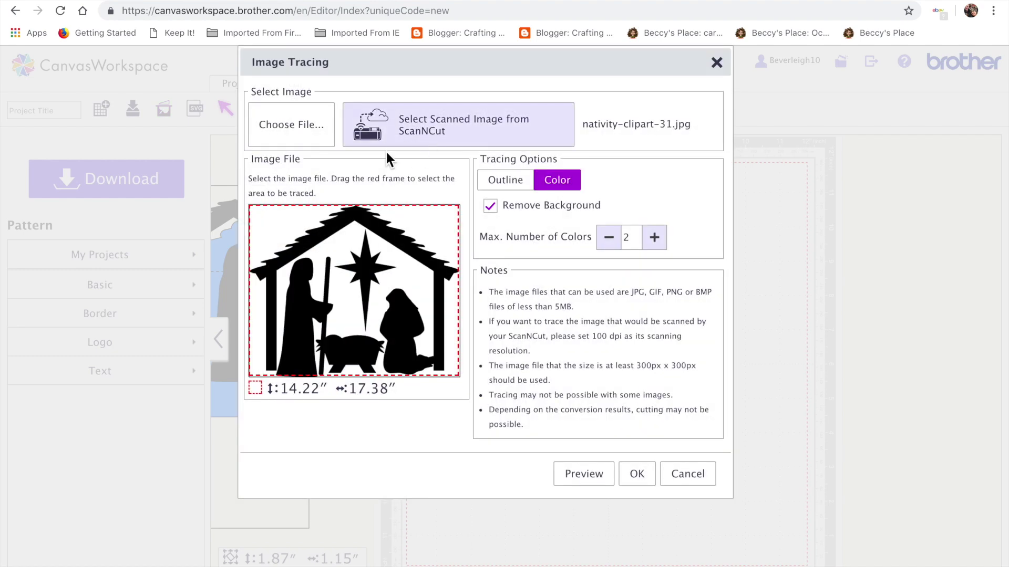
pyautogui.click(294, 137)
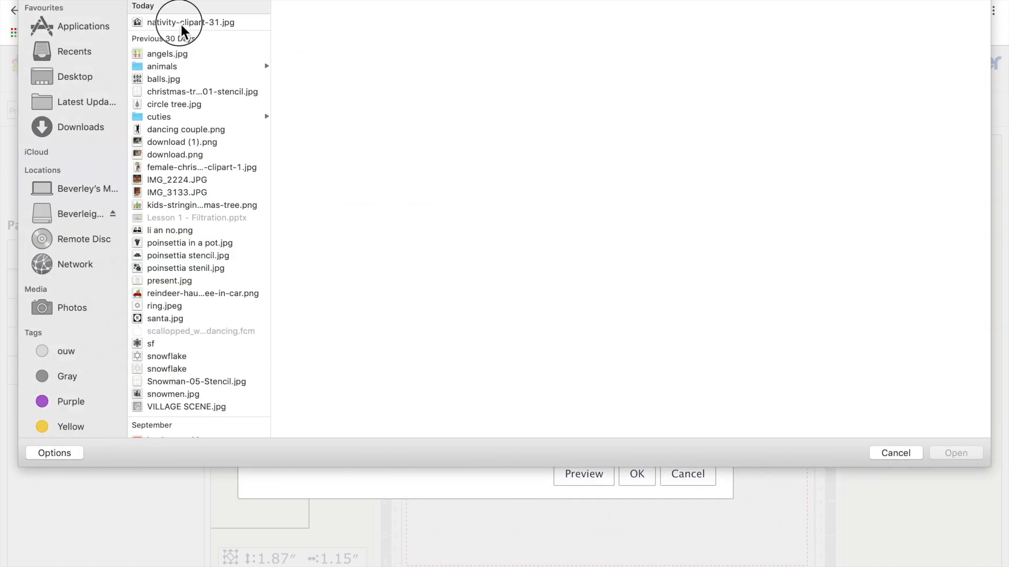
pyautogui.click(182, 23)
pyautogui.doubleClick(180, 23)
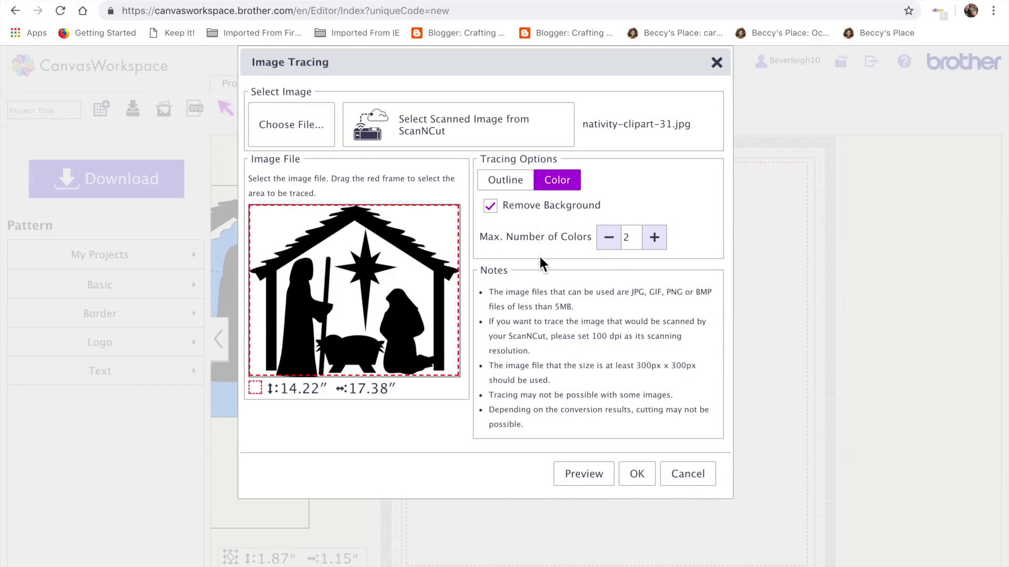
# Trace the nativity image with the Color option and decline pasting the original image on the work area.
pyautogui.click(569, 192)
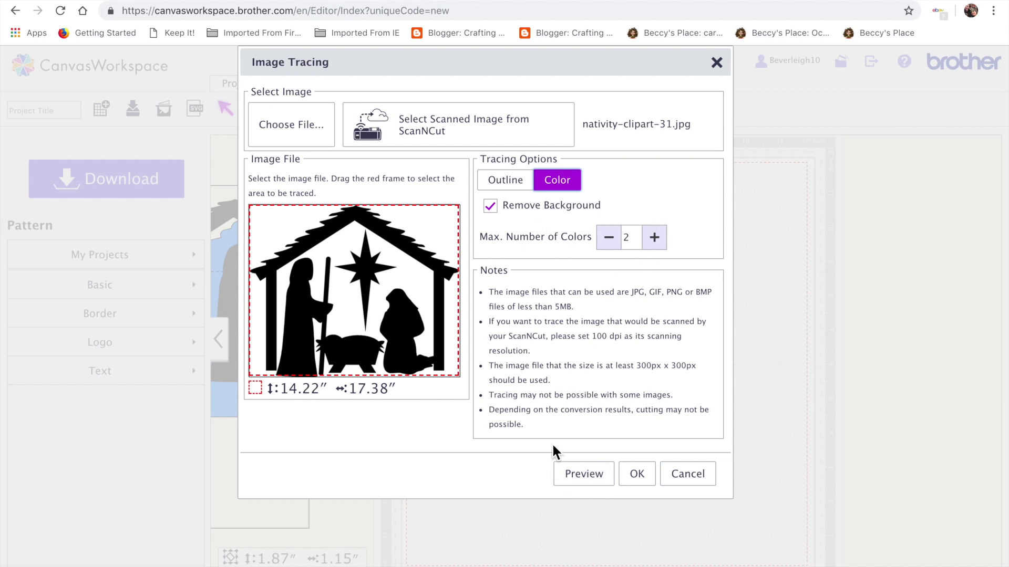
pyautogui.click(638, 475)
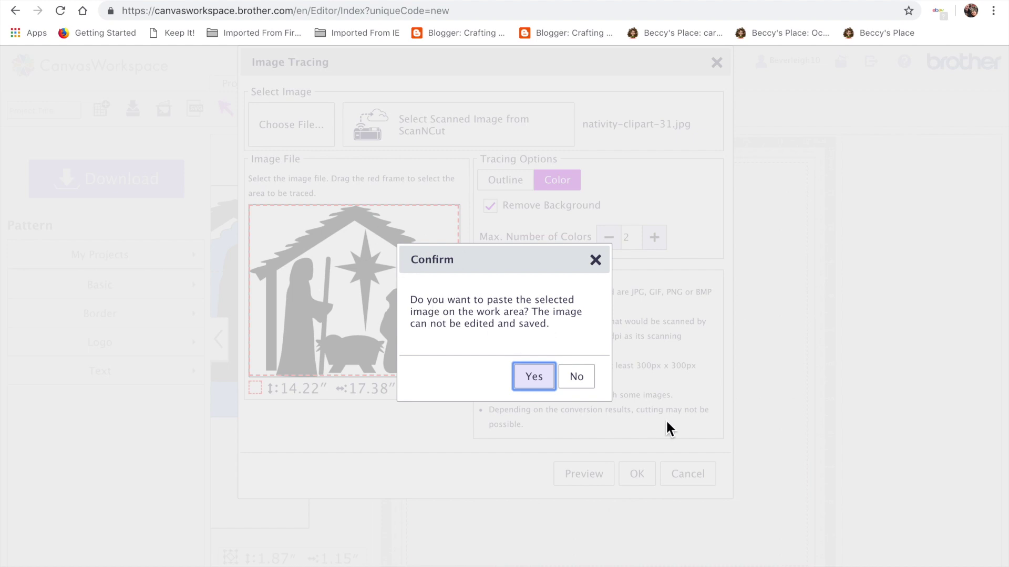
pyautogui.click(584, 376)
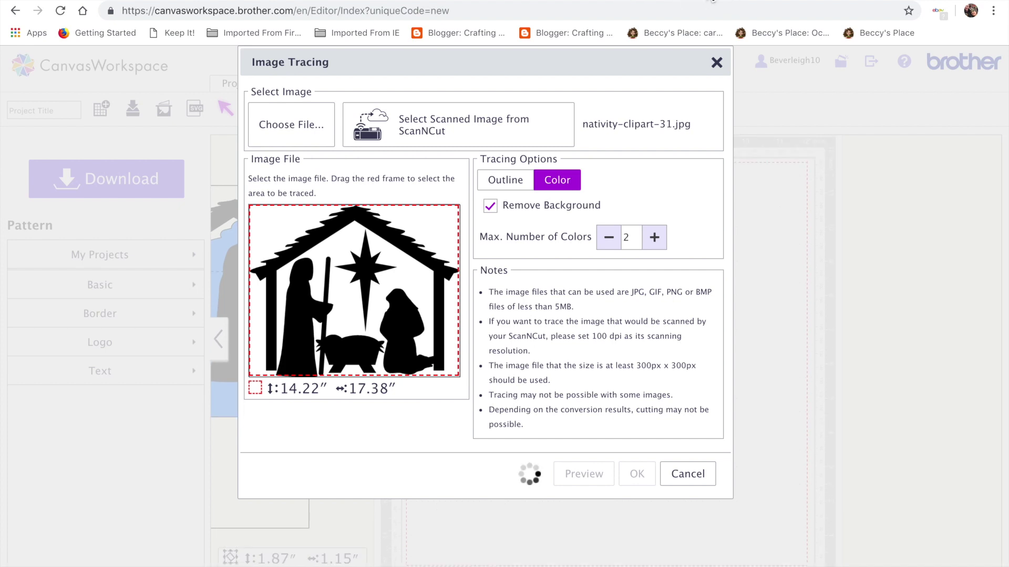
pyautogui.press('Return')
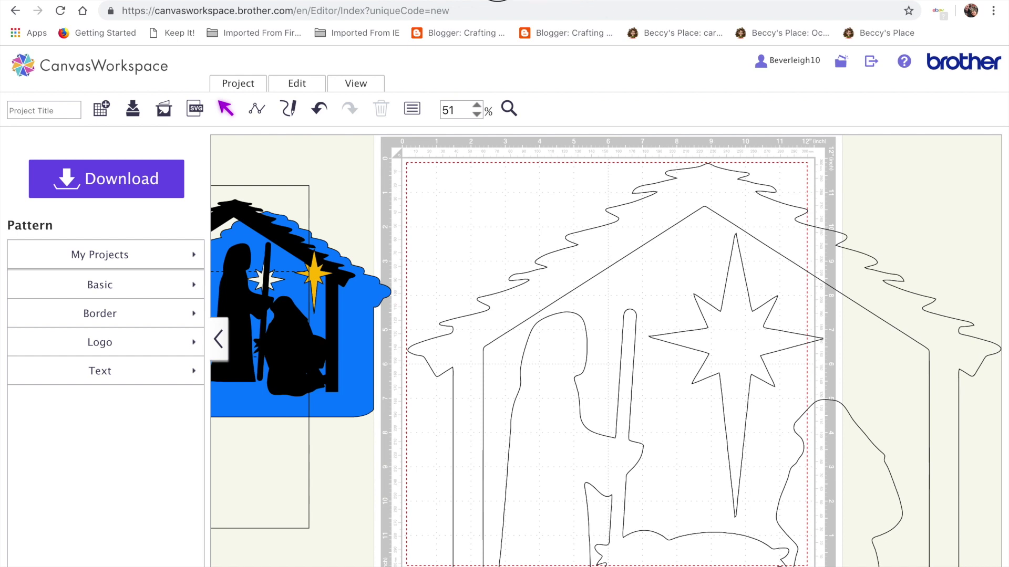
# Close the Clipart Library page and fit the CanvasWorkspace view to the mat.
pyautogui.click(498, 1)
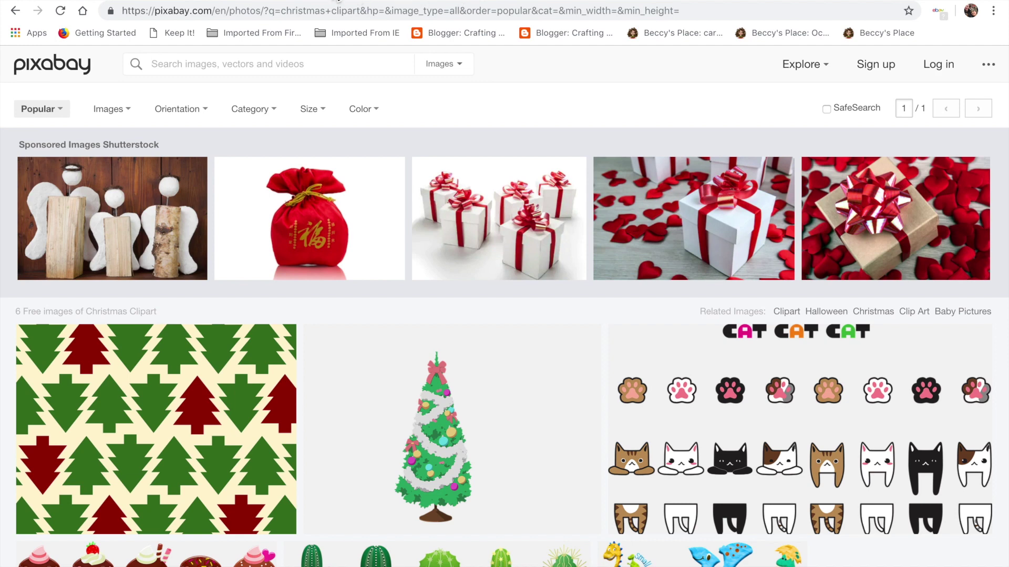
pyautogui.click(122, 1)
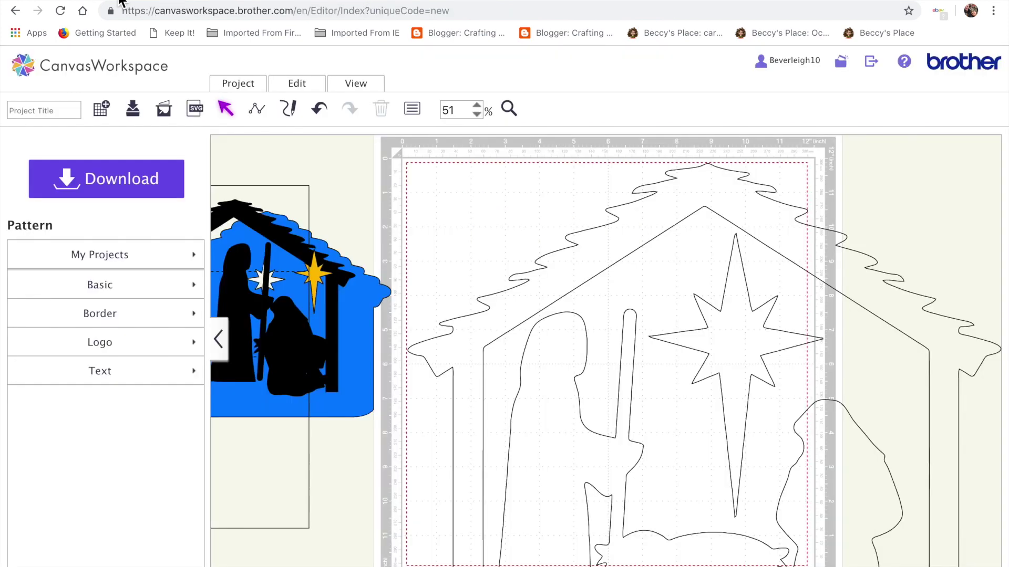
pyautogui.scroll(-3, 433, 281)
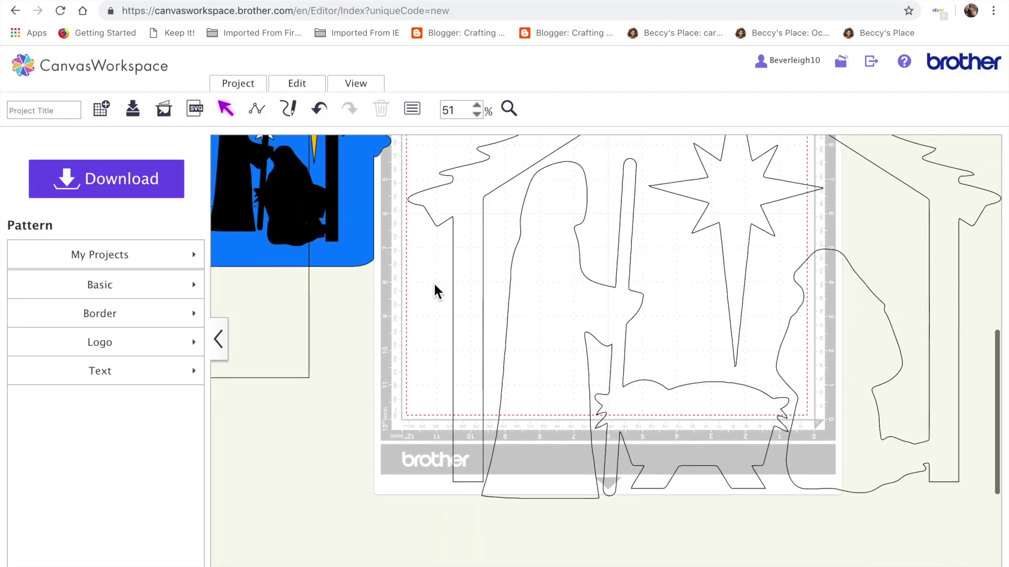
pyautogui.click(355, 84)
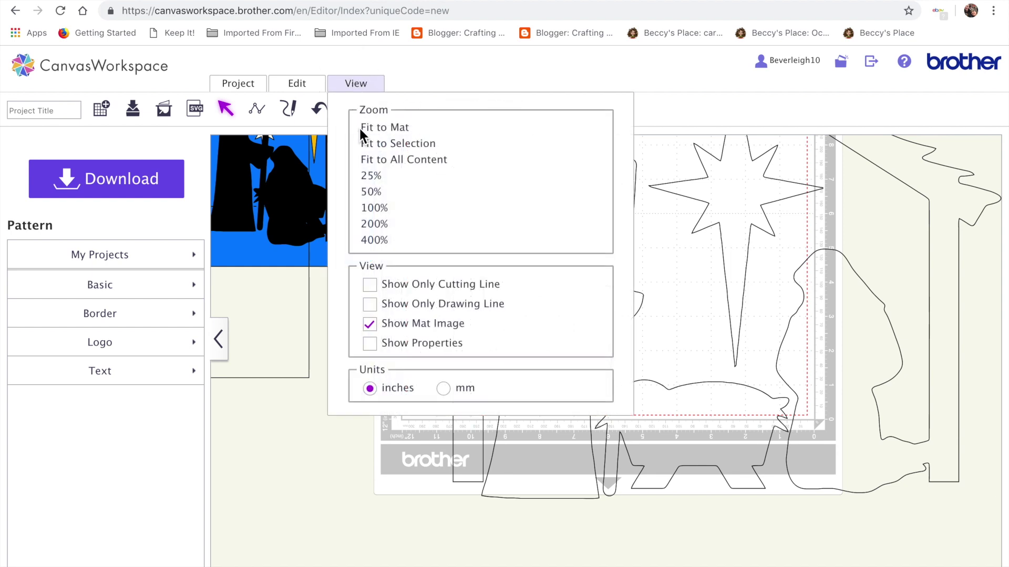
pyautogui.click(361, 131)
pyautogui.scroll(-1, 600, 359)
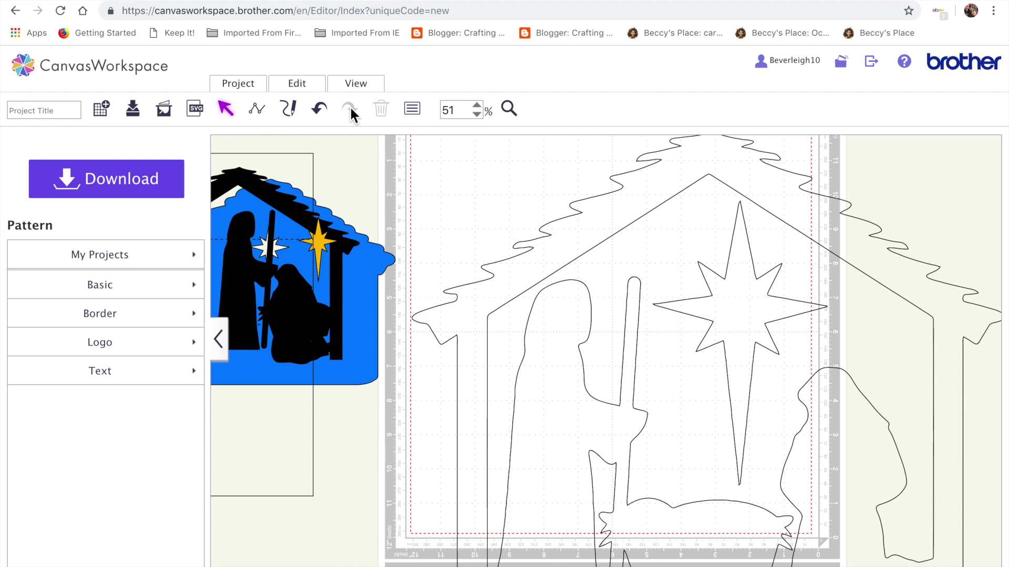
# Try to select and group the traced nativity outlines.
pyautogui.moveTo(456, 163); pyautogui.dragTo(964, 566)
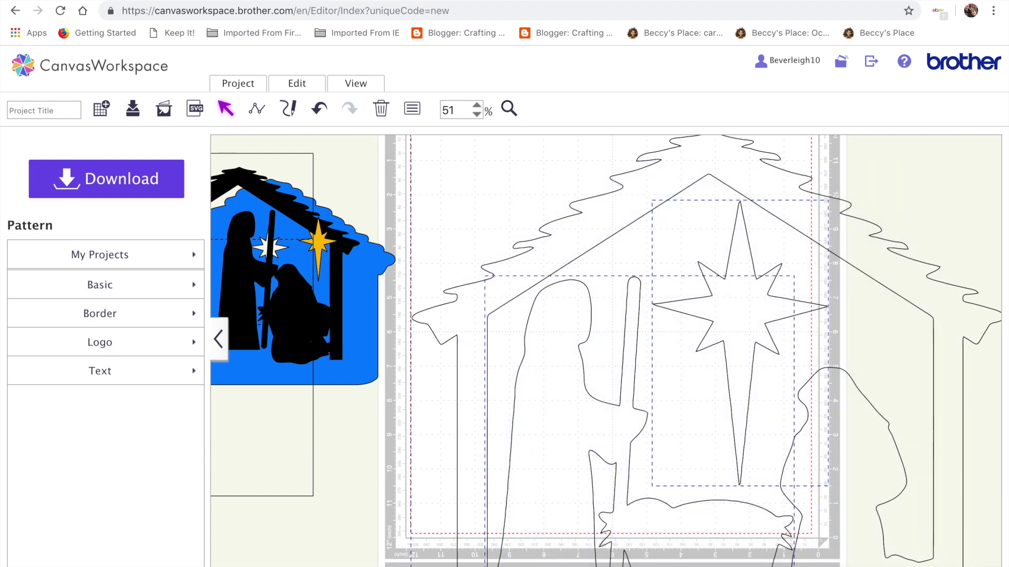
pyautogui.click(622, 187)
pyautogui.moveTo(476, 172); pyautogui.dragTo(860, 457)
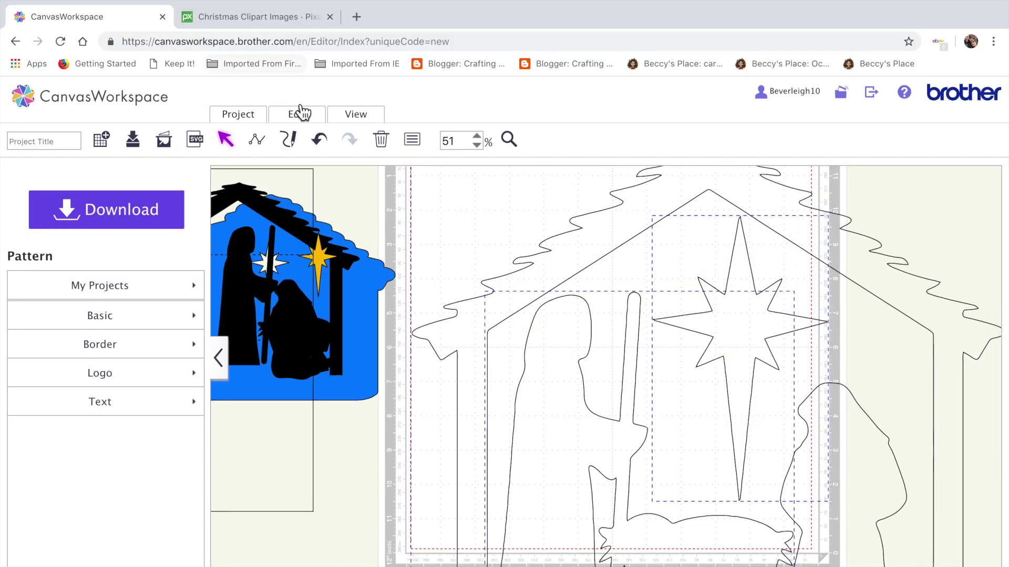
pyautogui.click(299, 114)
pyautogui.click(316, 145)
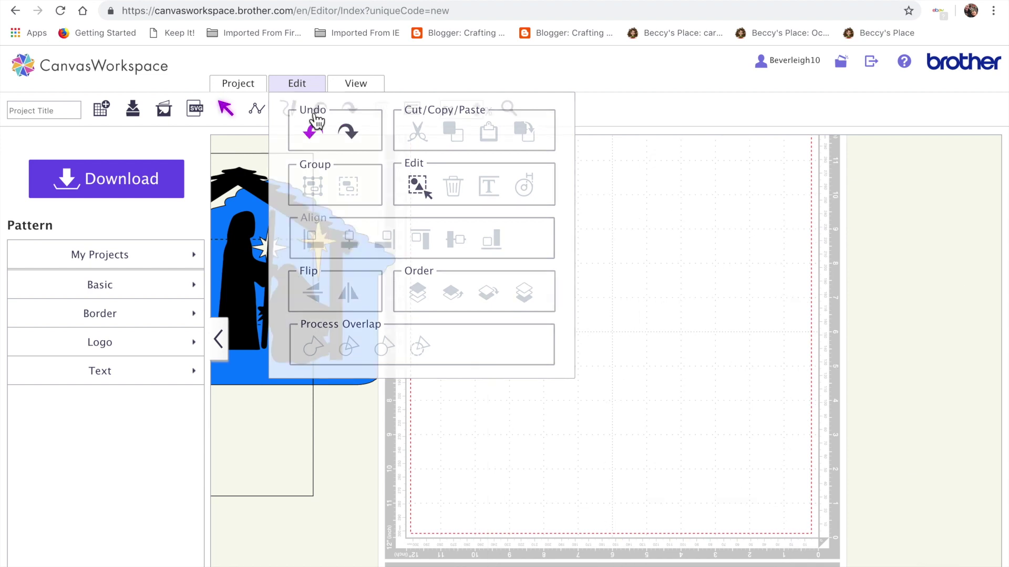
pyautogui.click(350, 109)
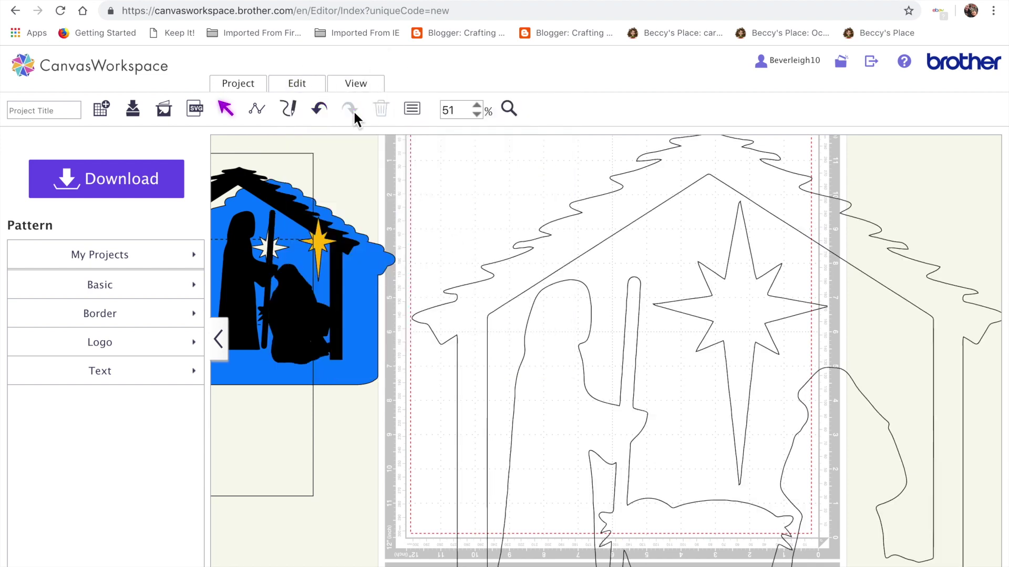
# Select all the traced nativity outlines and group them.
pyautogui.moveTo(426, 159); pyautogui.dragTo(995, 566)
pyautogui.click(298, 86)
pyautogui.click(315, 190)
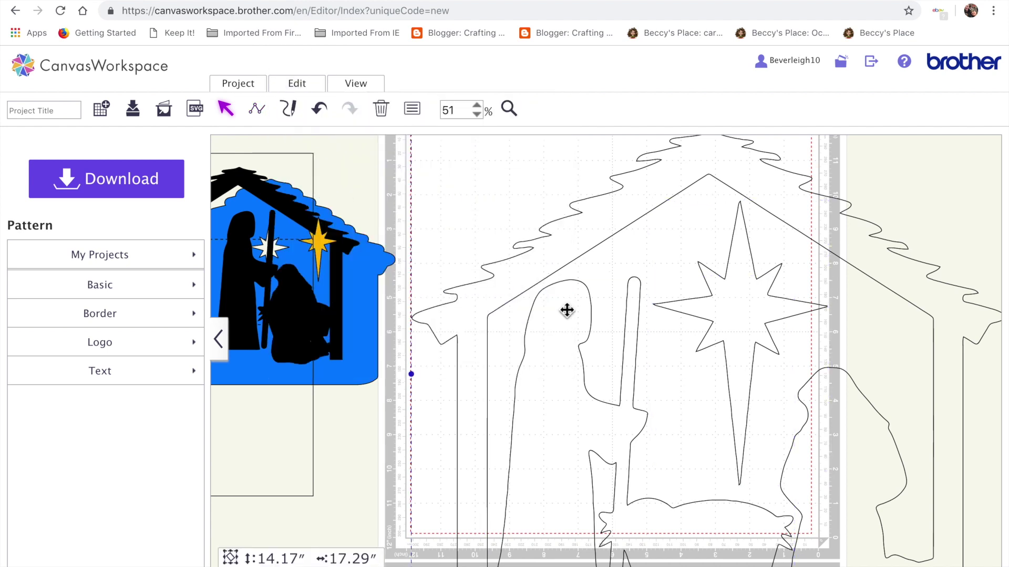
# Scale the grouped nativity outlines down to about 7.61 inches high by 9.28 inches wide and position them on the mat.
pyautogui.moveTo(609, 217); pyautogui.dragTo(570, 260)
pyautogui.moveTo(374, 175); pyautogui.dragTo(651, 341)
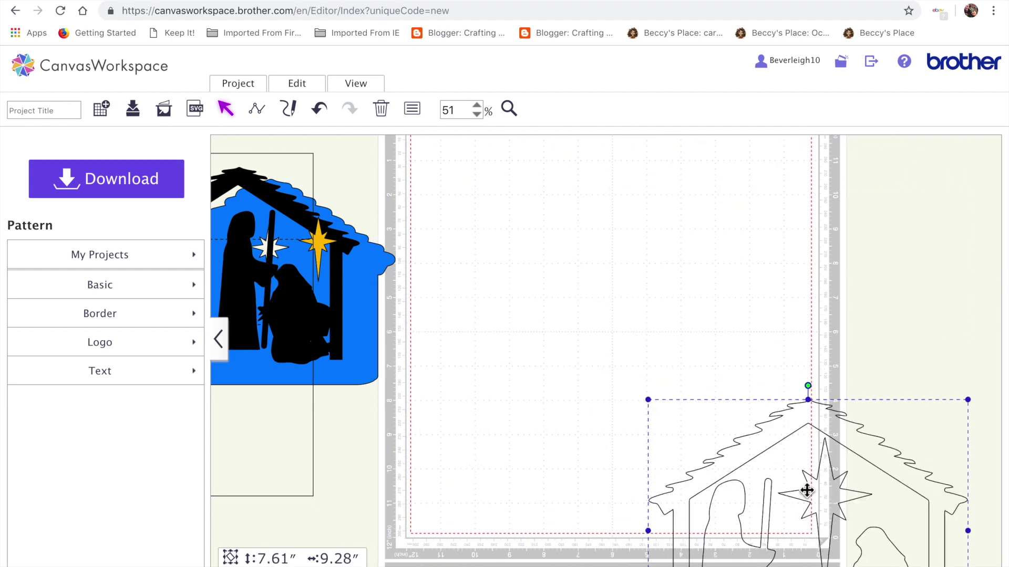
pyautogui.moveTo(799, 429); pyautogui.dragTo(654, 277)
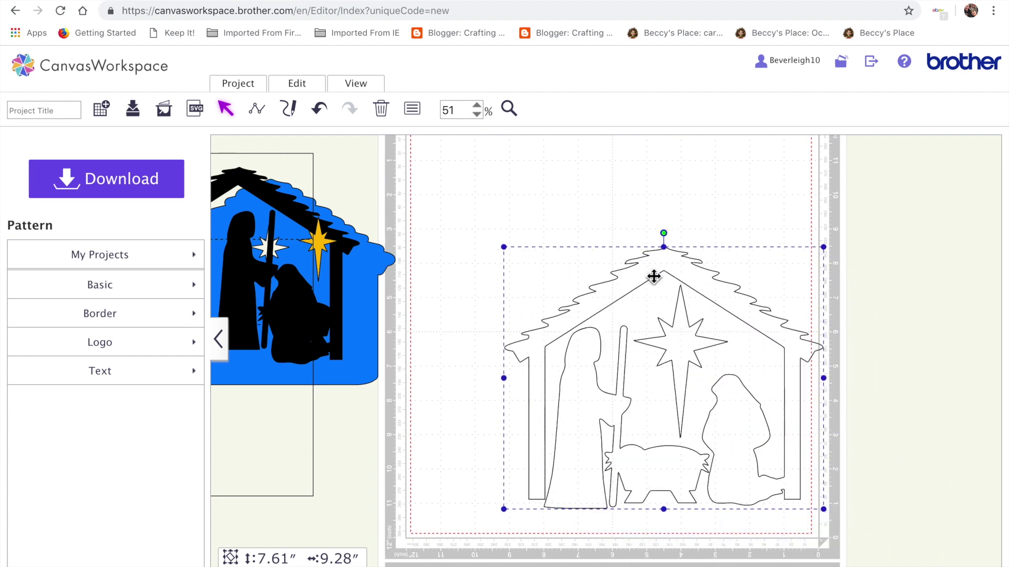
pyautogui.moveTo(714, 301); pyautogui.dragTo(669, 227)
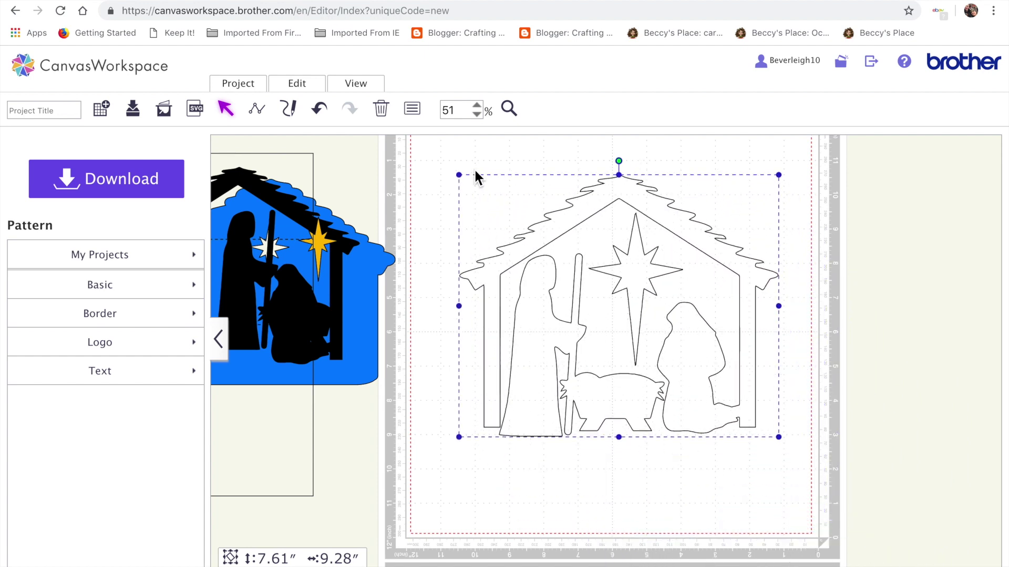
# Ungroup the nativity outlines and shrink the star to about 2.31 inches high by 1.41 inches wide, placing it under the roof peak.
pyautogui.click(299, 84)
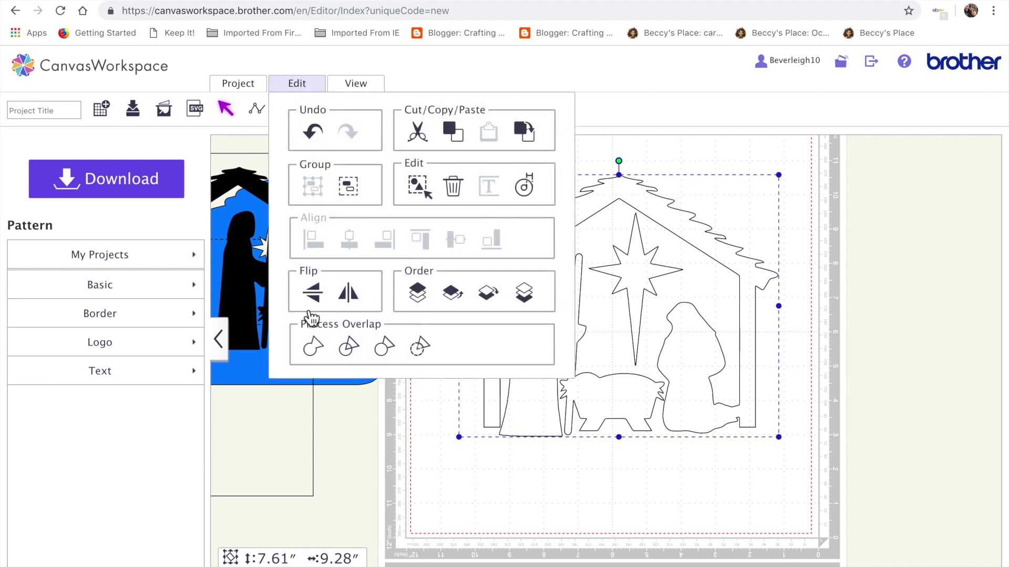
pyautogui.click(348, 187)
pyautogui.click(632, 495)
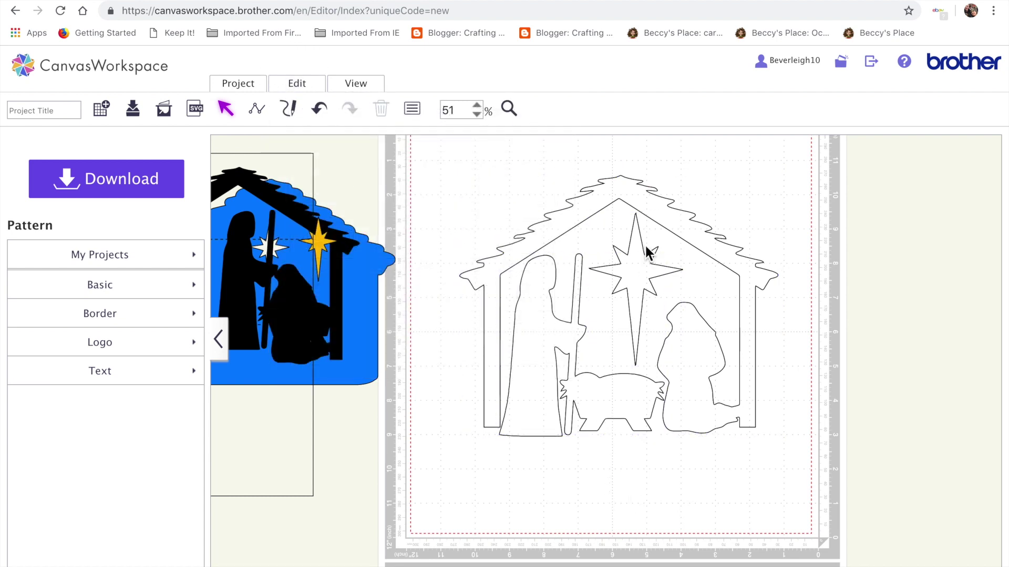
pyautogui.click(633, 282)
pyautogui.moveTo(587, 214); pyautogui.dragTo(634, 257)
pyautogui.moveTo(657, 311); pyautogui.dragTo(629, 264)
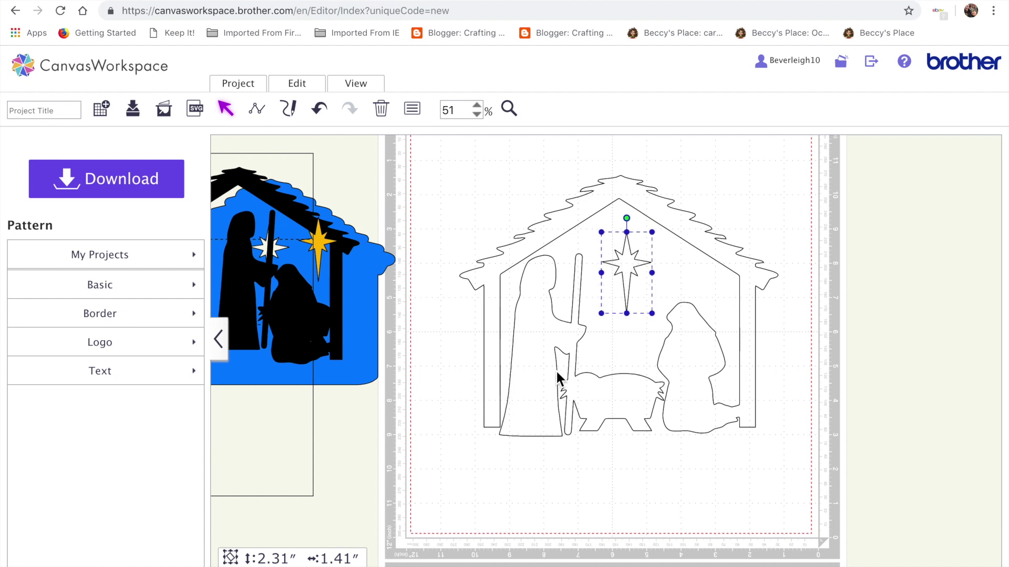
# Move the joined standing figure and manger outline slightly closer to the kneeling figure.
pyautogui.click(624, 399)
pyautogui.moveTo(627, 400)
pyautogui.mouseDown()
pyautogui.moveTo(617, 405)
pyautogui.moveTo(629, 397)
pyautogui.mouseUp()
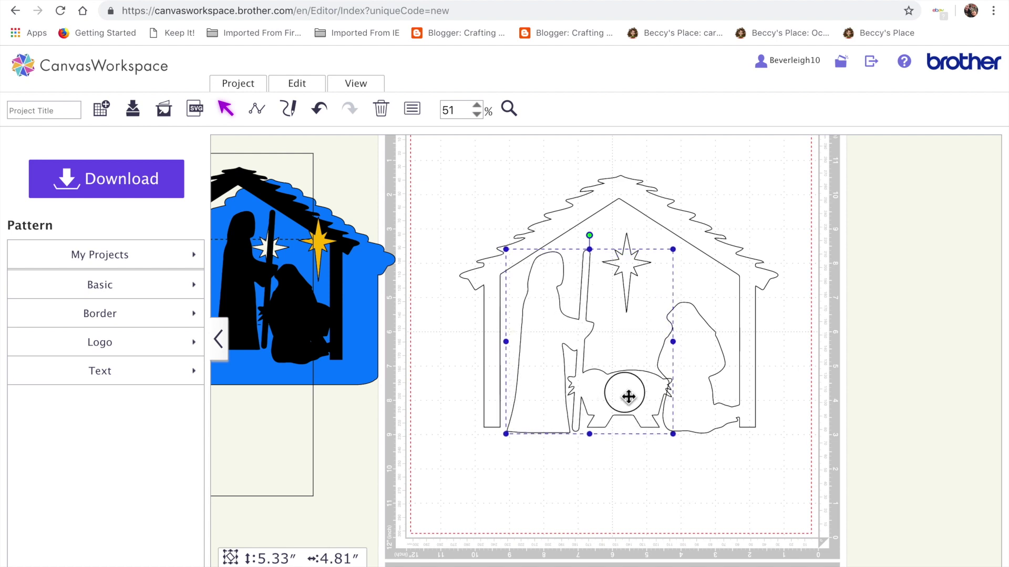
pyautogui.click(662, 493)
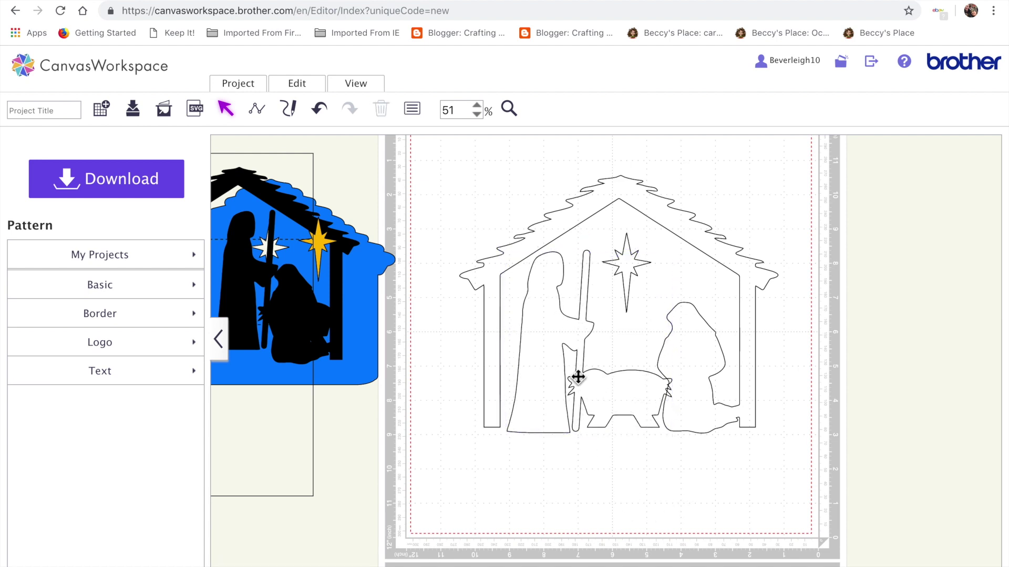
# Select the stable, star and figure outlines together and group them.
pyautogui.click(548, 198)
pyautogui.moveTo(550, 202); pyautogui.dragTo(773, 461)
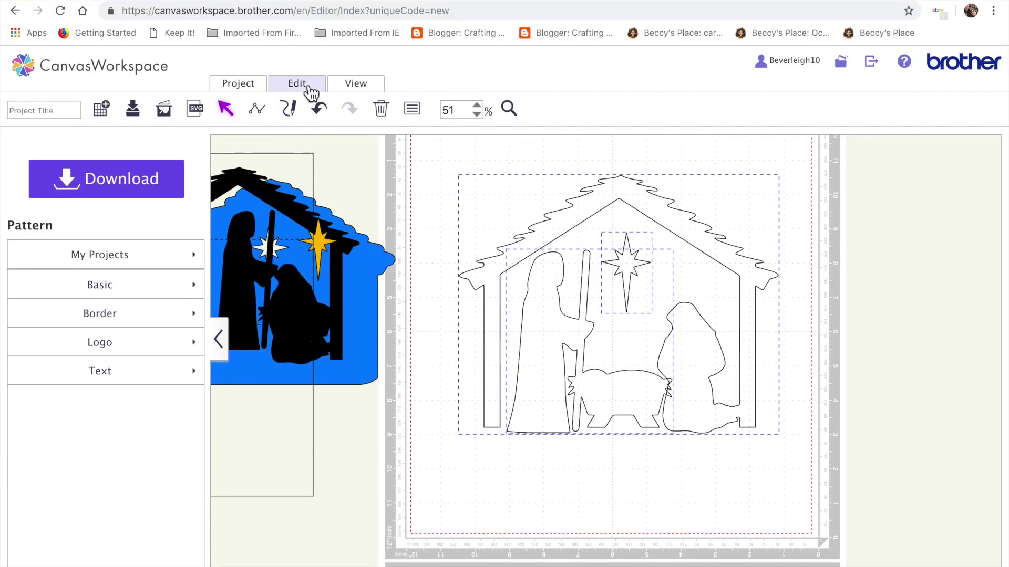
pyautogui.click(309, 86)
pyautogui.click(318, 201)
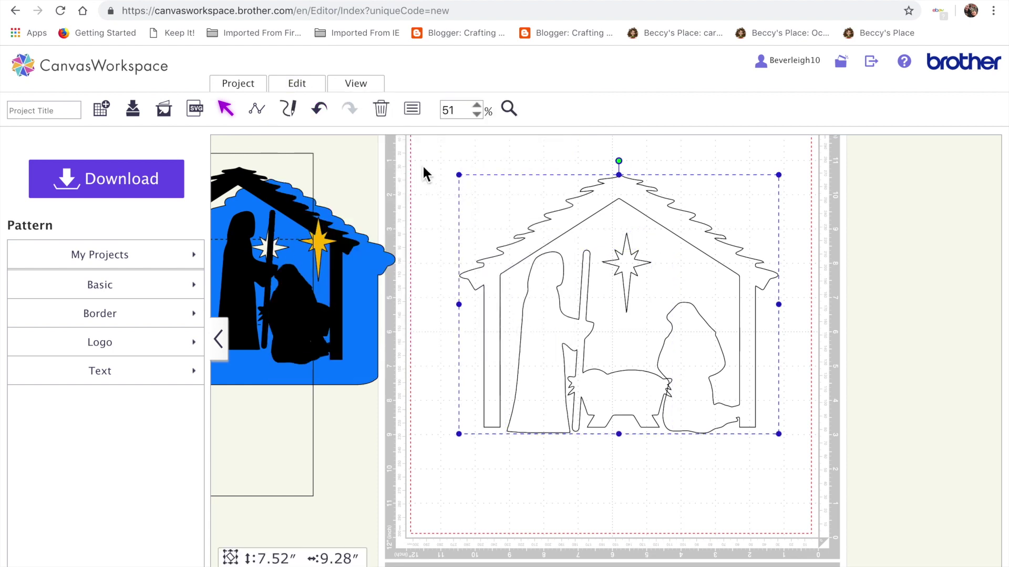
# Scale the nativity group down to about 6.36 by 7.85 inches and check the sizes of the finished black and blue layers.
pyautogui.moveTo(458, 175); pyautogui.dragTo(508, 214)
pyautogui.click(335, 334)
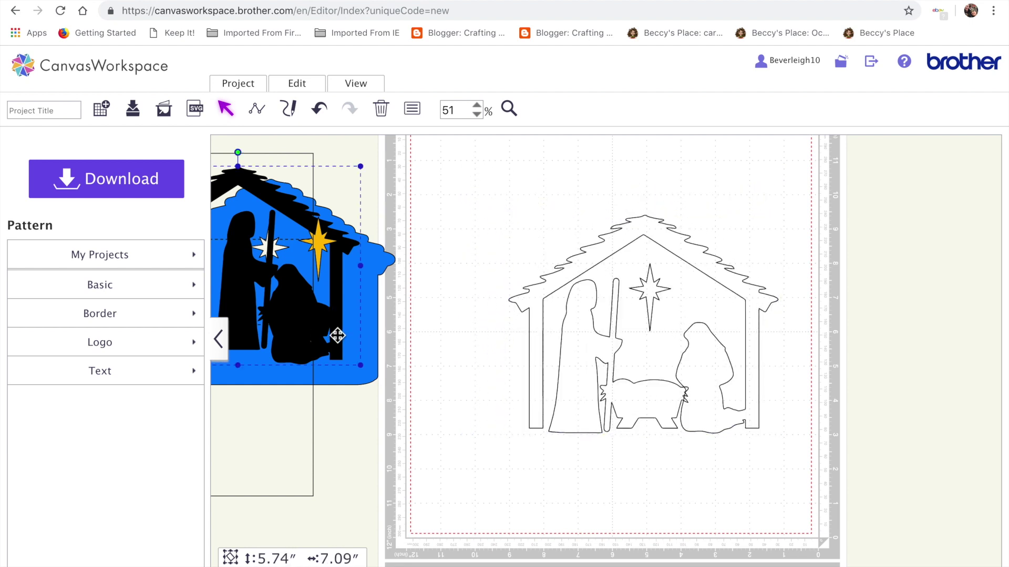
pyautogui.click(362, 376)
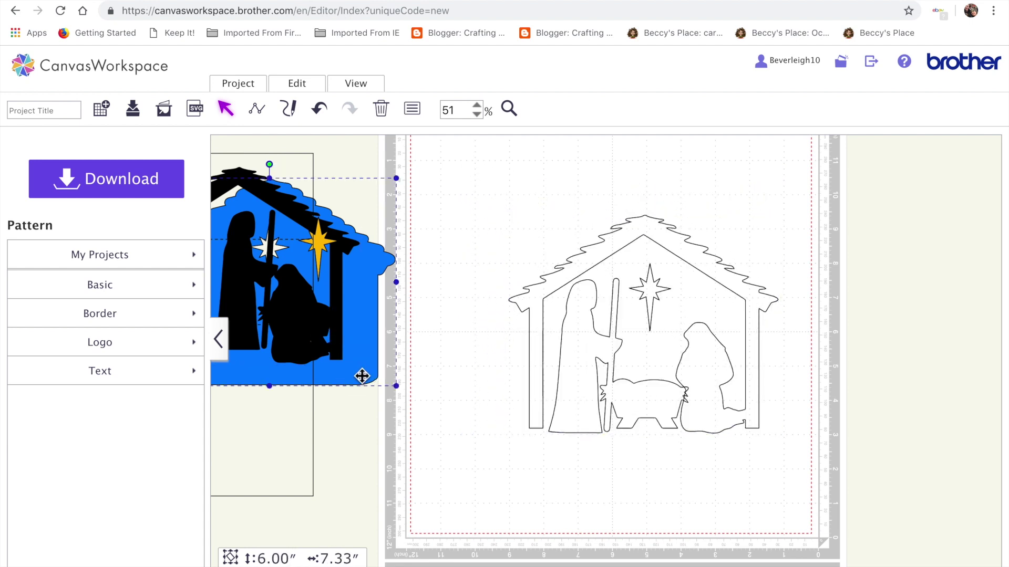
pyautogui.click(600, 367)
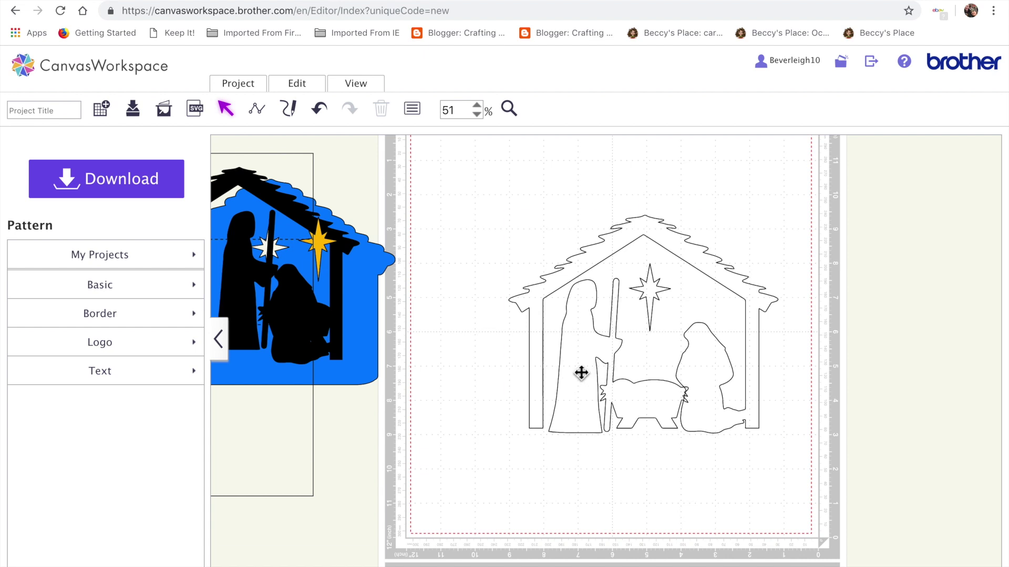
# Open the nativity group's properties, try a height of 6.00 inches without maintaining the aspect ratio, and undo the change.
pyautogui.click(581, 373)
pyautogui.click(412, 108)
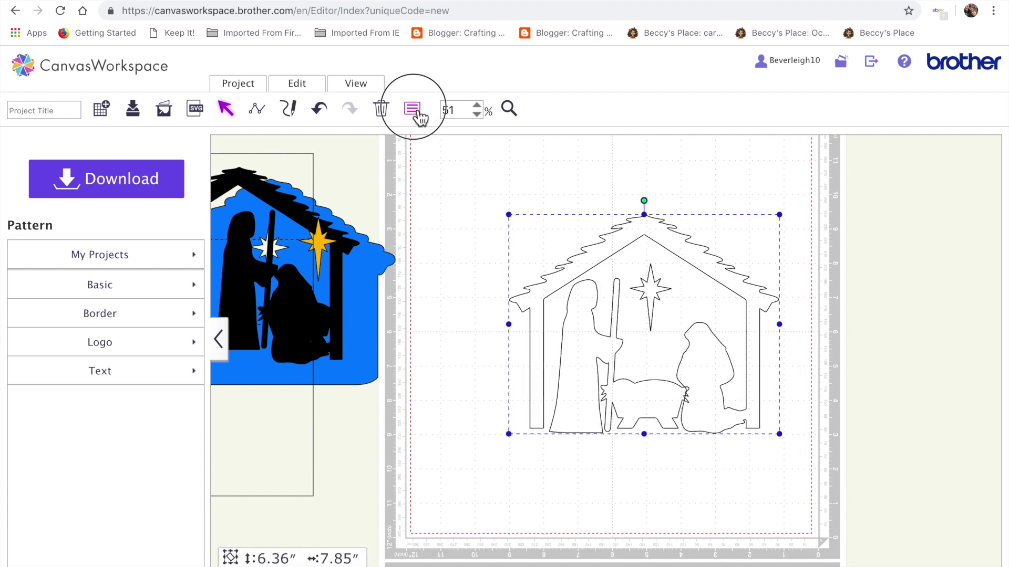
pyautogui.click(768, 253)
pyautogui.click(810, 252)
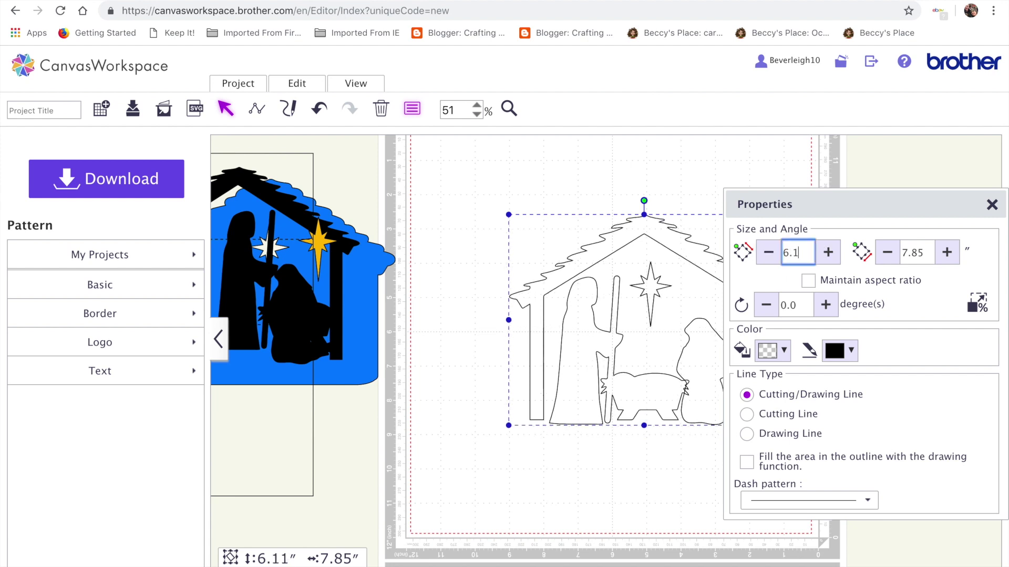
pyautogui.write('00')
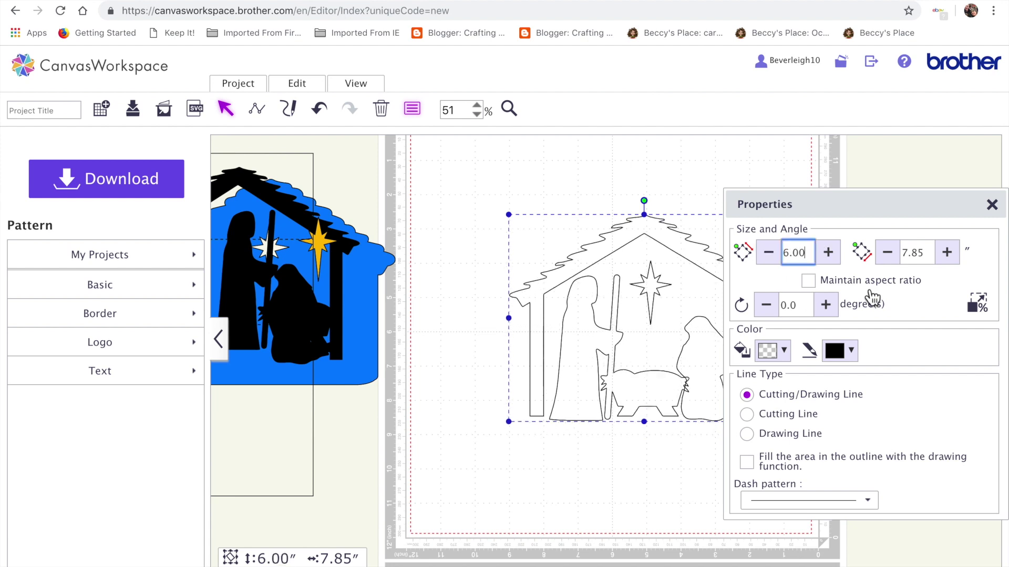
pyautogui.click(317, 112)
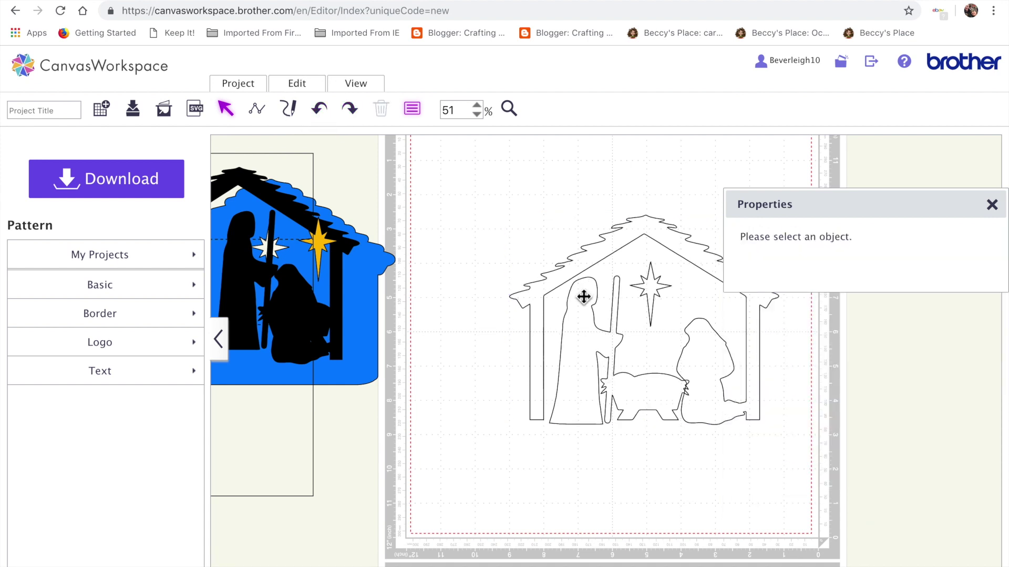
# Set the nativity group's height to 6.00 inches with the aspect ratio maintained, and reposition it on the mat.
pyautogui.click(583, 297)
pyautogui.click(808, 252)
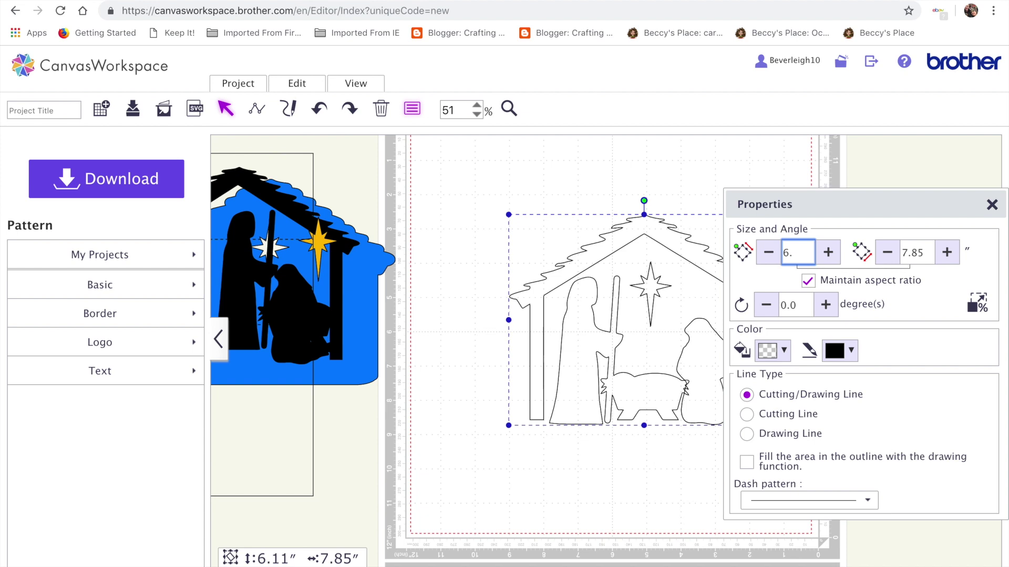
pyautogui.write('00')
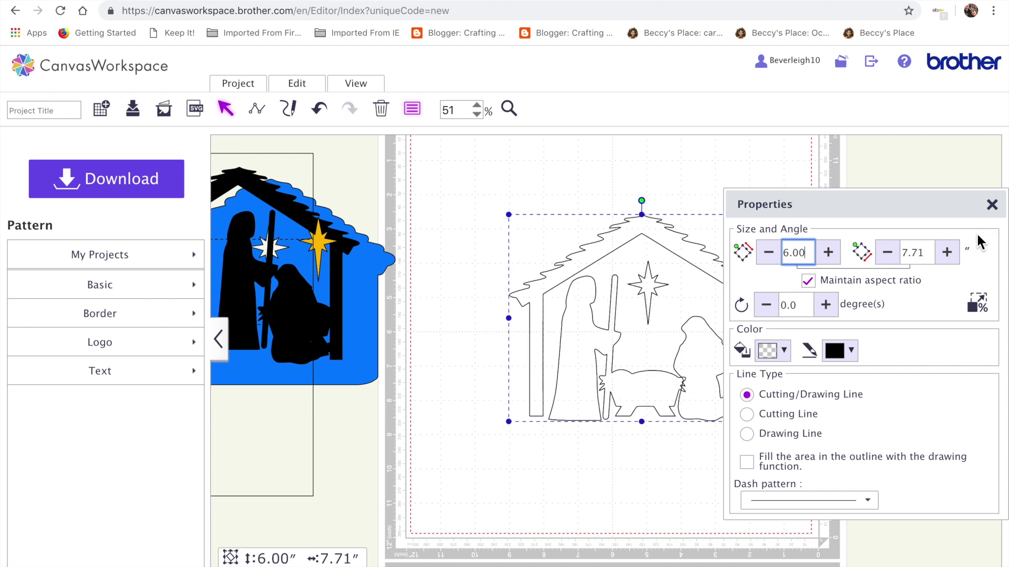
pyautogui.click(992, 205)
pyautogui.moveTo(647, 253)
pyautogui.mouseDown()
pyautogui.moveTo(655, 235)
pyautogui.moveTo(590, 189)
pyautogui.moveTo(631, 207)
pyautogui.moveTo(635, 225)
pyautogui.moveTo(659, 242)
pyautogui.mouseUp()
pyautogui.click(355, 322)
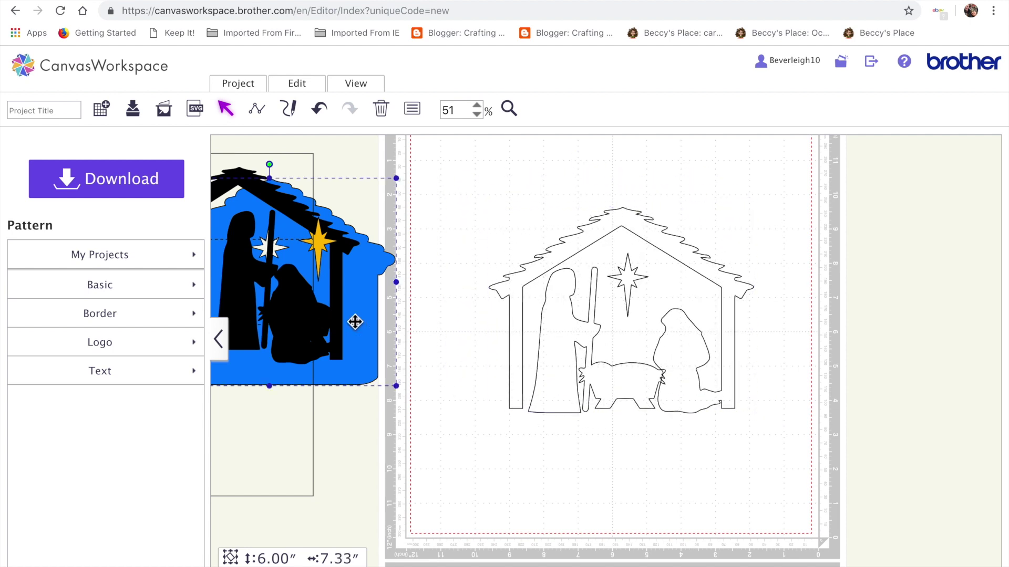
# Create an outward 0.2-inch offset line around the nativity group's outer edges, with round corners and the original lines left as is.
pyautogui.click(625, 285)
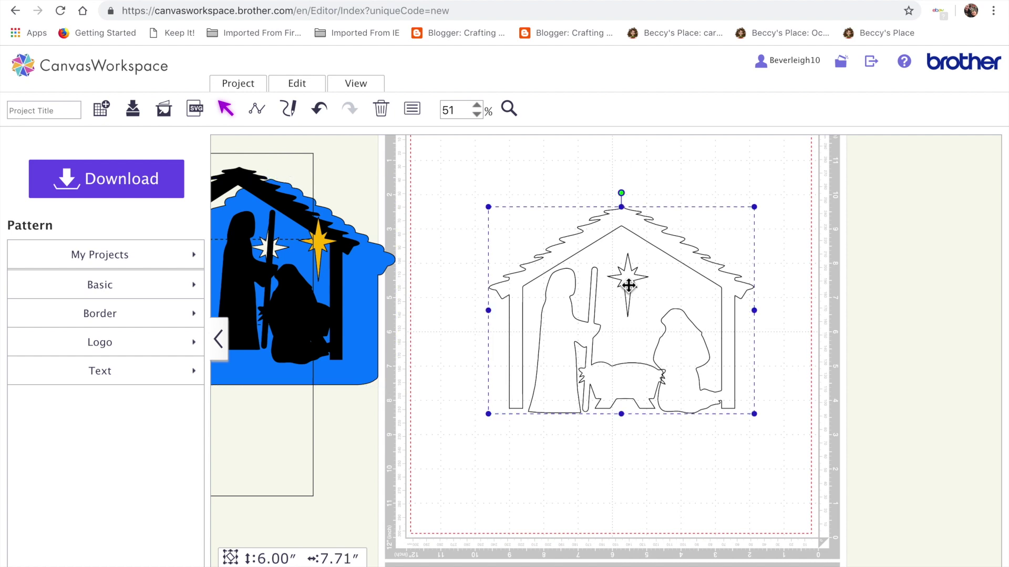
pyautogui.click(316, 89)
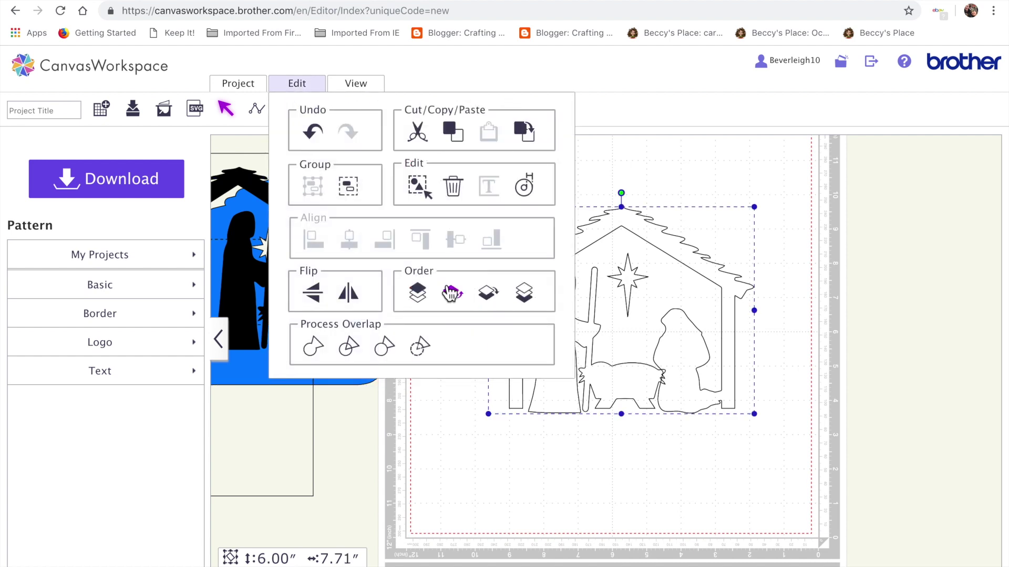
pyautogui.click(526, 187)
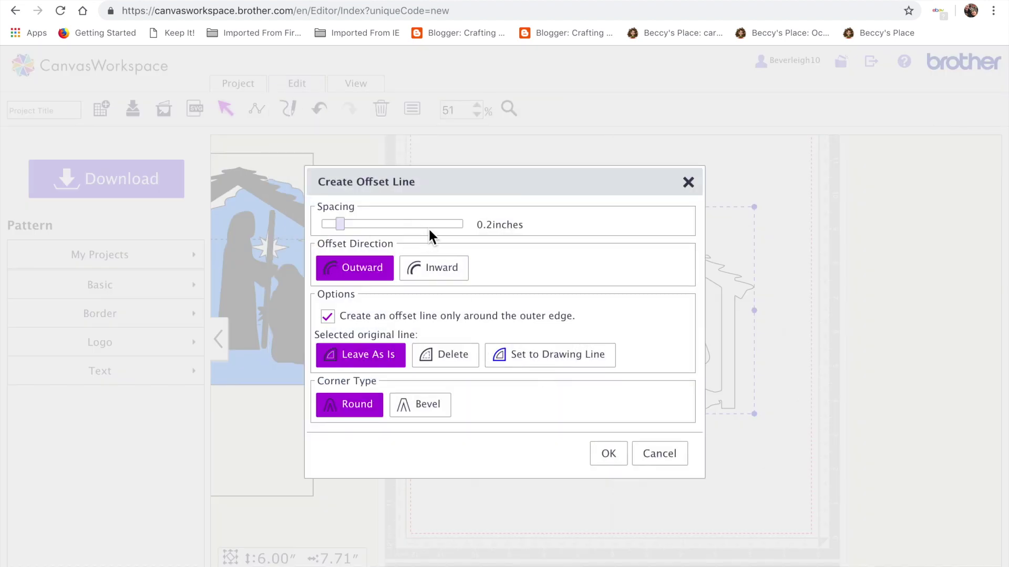
pyautogui.click(608, 456)
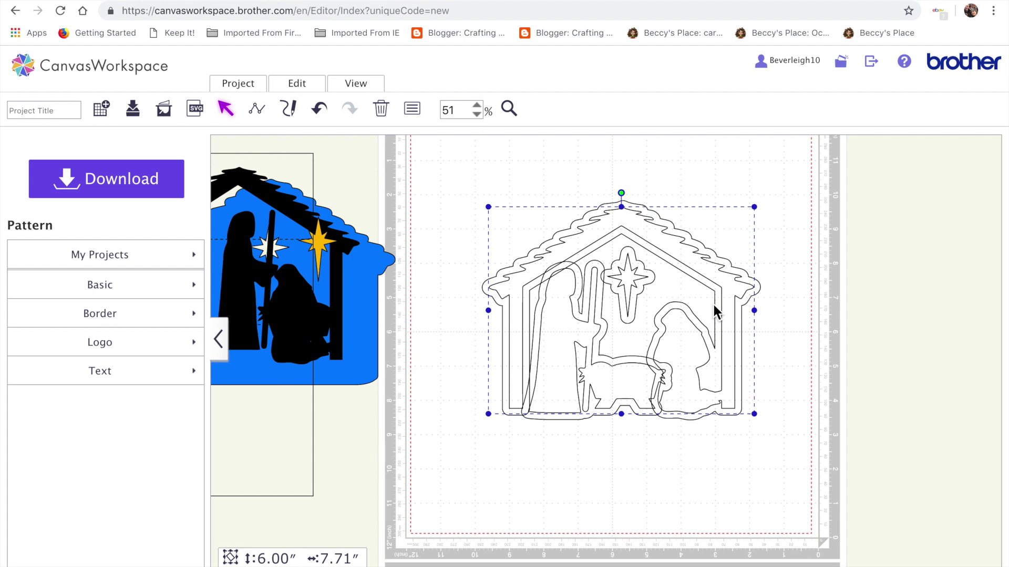
# Move the stable's offset line aside and delete the offset lines of the star and of the standing figure with manger.
pyautogui.moveTo(754, 286); pyautogui.dragTo(982, 266)
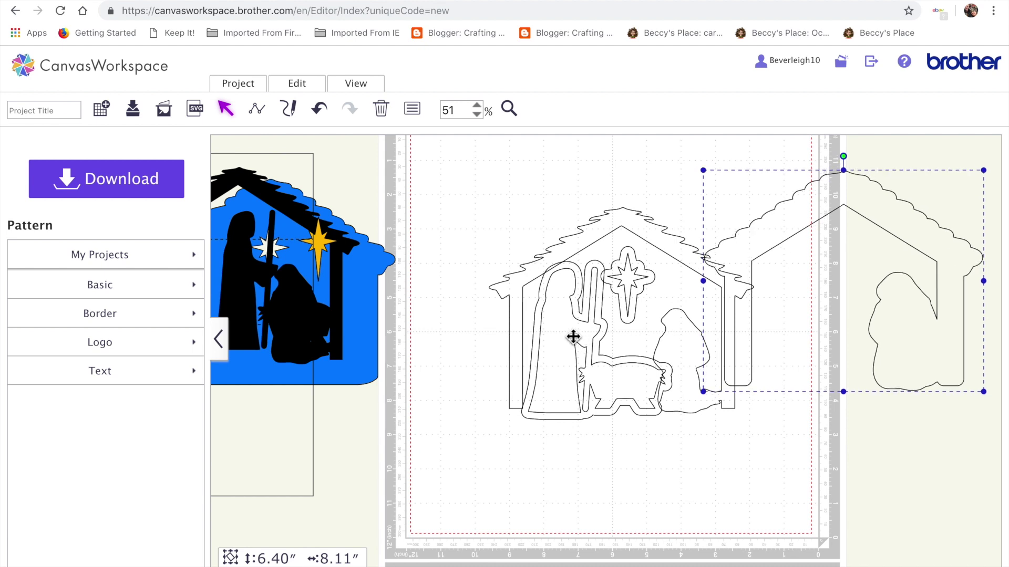
pyautogui.moveTo(549, 286); pyautogui.dragTo(355, 373)
pyautogui.moveTo(642, 294); pyautogui.dragTo(520, 389)
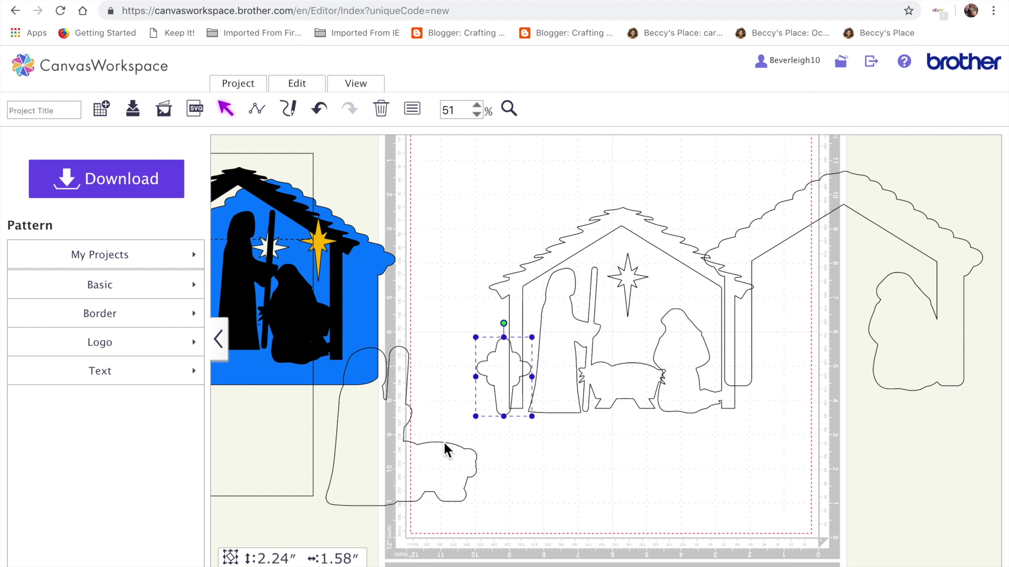
pyautogui.press('Delete')
pyautogui.click(384, 458)
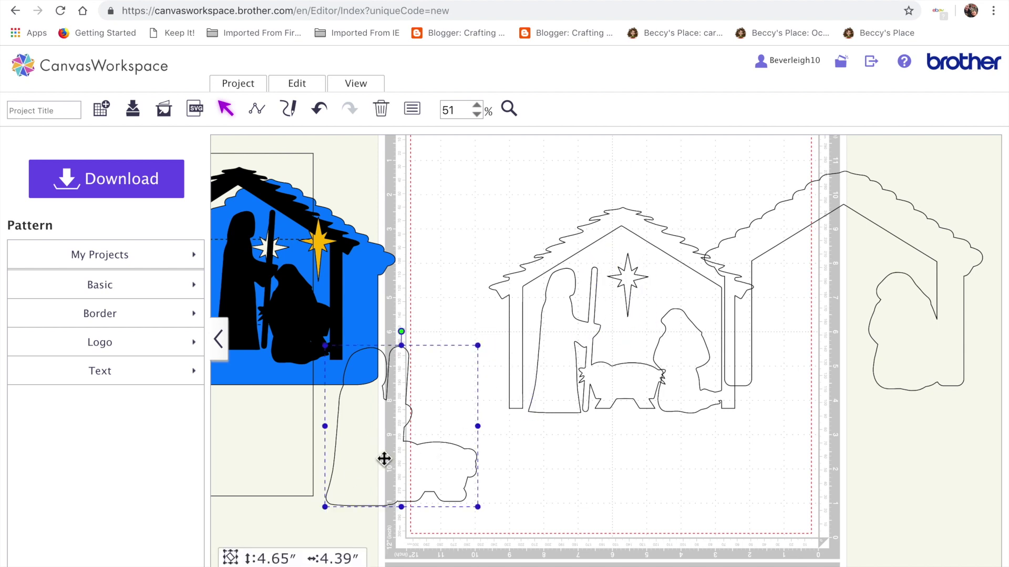
pyautogui.press('Delete')
# Move the original nativity group off the mat and place the stable's offset outline on the mat.
pyautogui.moveTo(638, 224); pyautogui.dragTo(586, 169)
pyautogui.moveTo(749, 232); pyautogui.dragTo(555, 483)
pyautogui.click(619, 187)
pyautogui.moveTo(886, 207); pyautogui.dragTo(936, 221)
pyautogui.moveTo(655, 360); pyautogui.dragTo(631, 236)
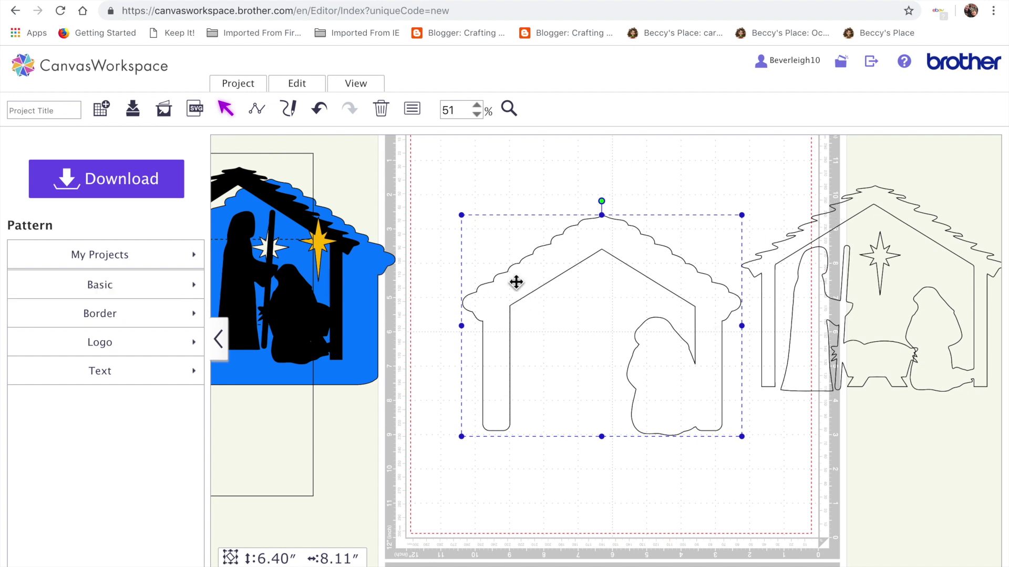
# Add a rounded rectangle across the base of the stable offset and widen it to about 7.00 inches.
pyautogui.click(113, 289)
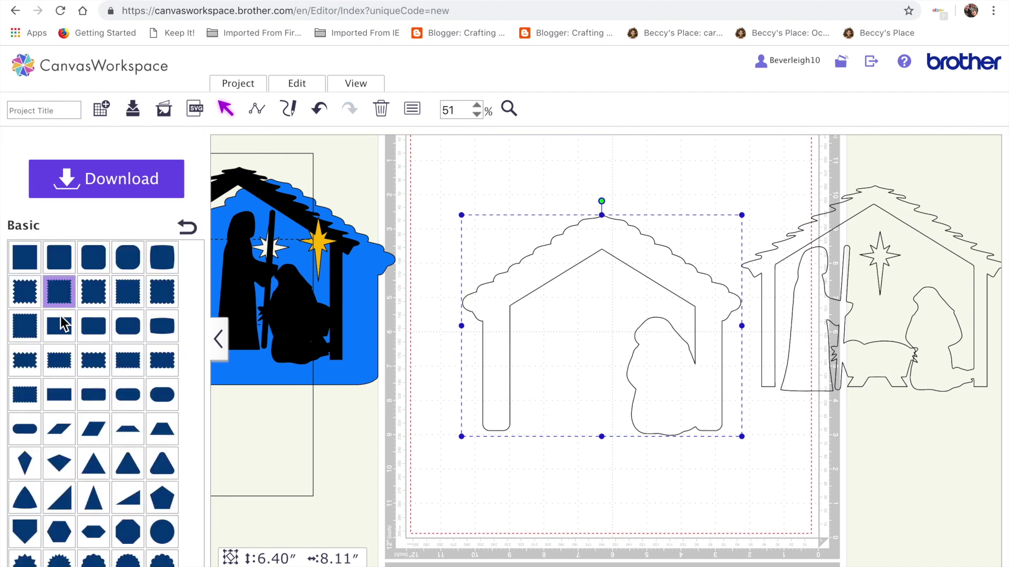
pyautogui.click(90, 402)
pyautogui.moveTo(494, 167); pyautogui.dragTo(561, 401)
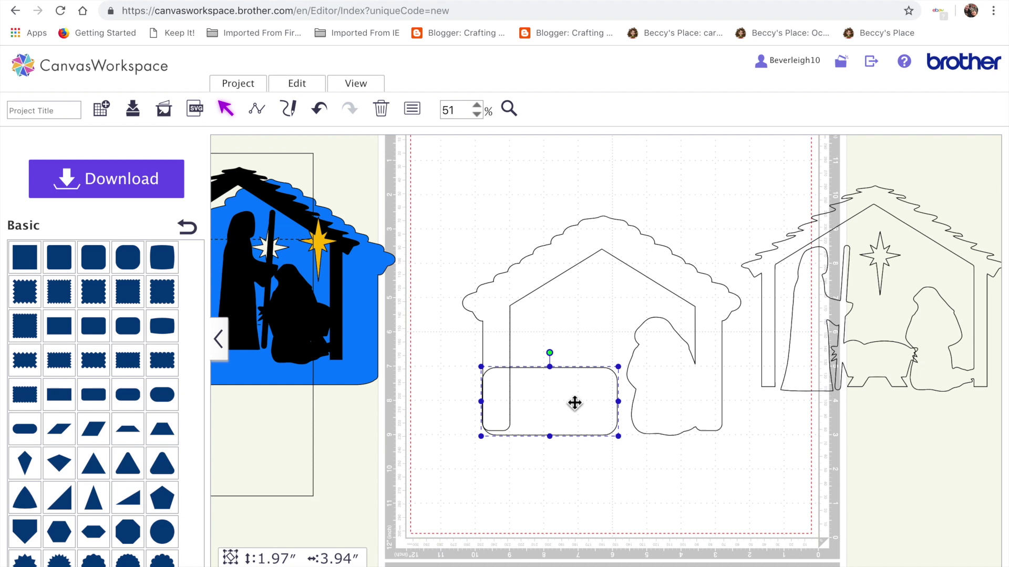
pyautogui.moveTo(624, 408); pyautogui.dragTo(723, 413)
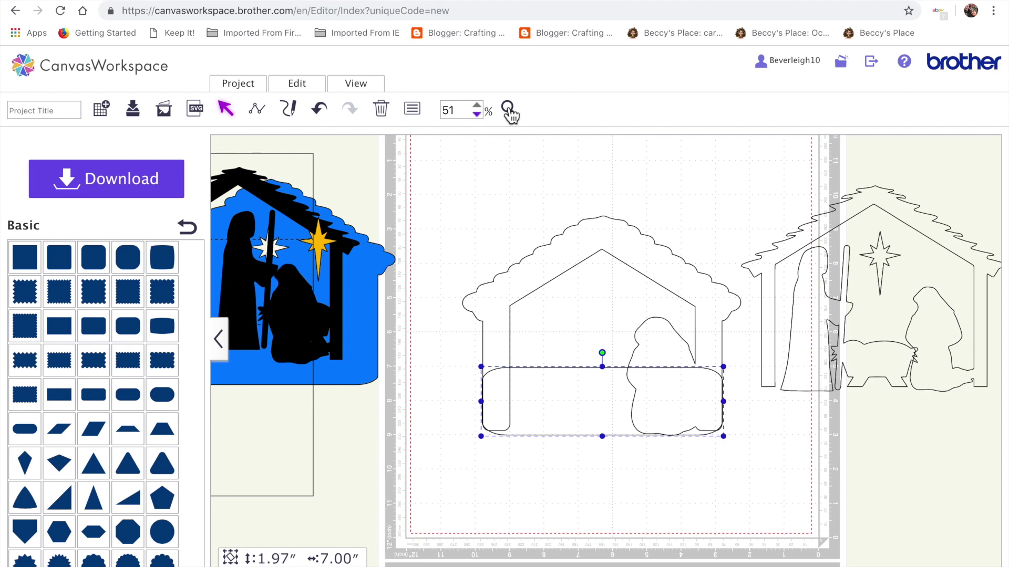
# Align the left edges of the rounded rectangle and the stable offset outline.
pyautogui.click(478, 108)
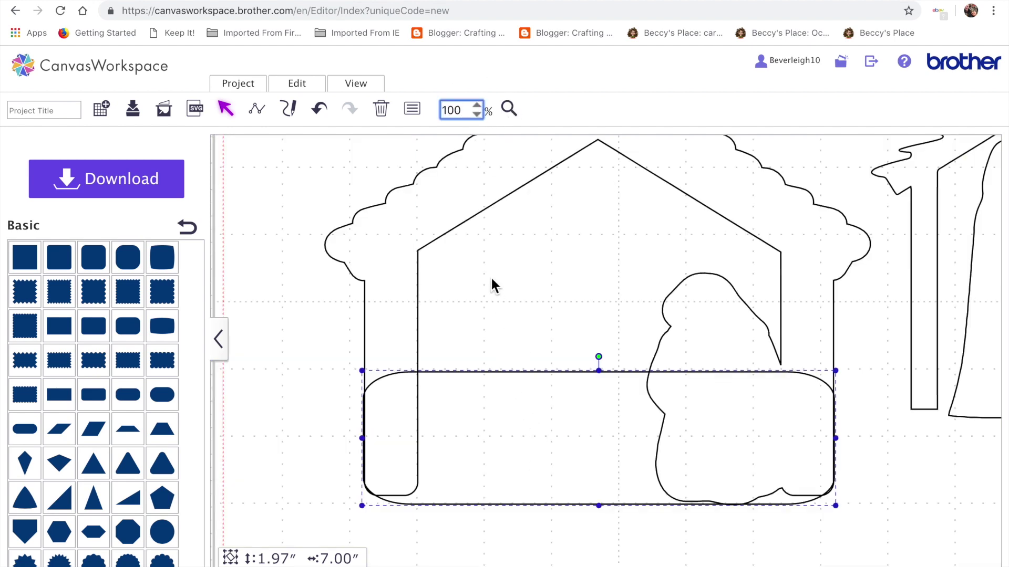
pyautogui.click(231, 117)
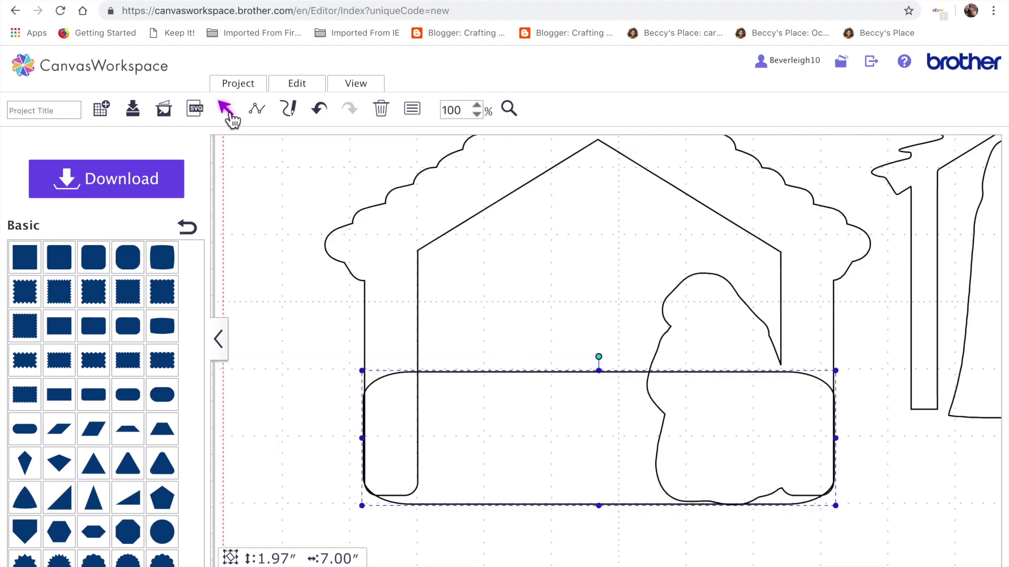
pyautogui.keyDown('shift'); pyautogui.click(443, 214); pyautogui.keyUp('shift')
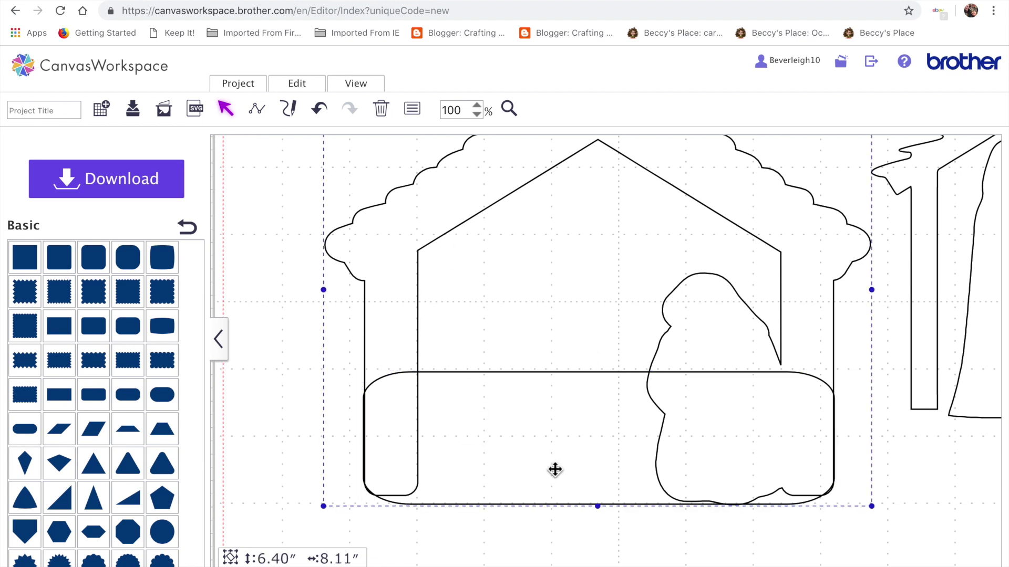
pyautogui.moveTo(743, 558); pyautogui.dragTo(557, 360)
pyautogui.click(308, 87)
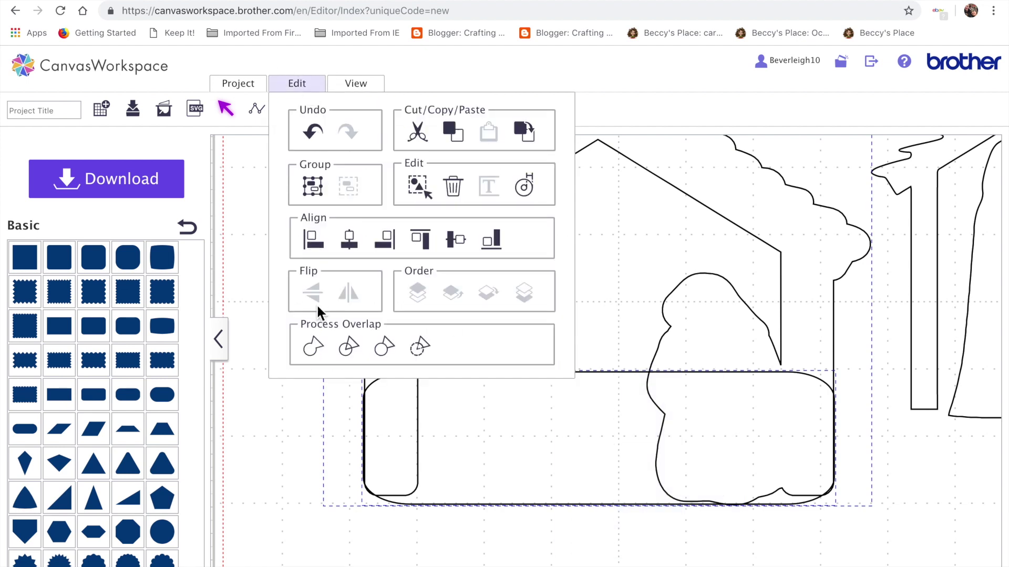
pyautogui.click(313, 246)
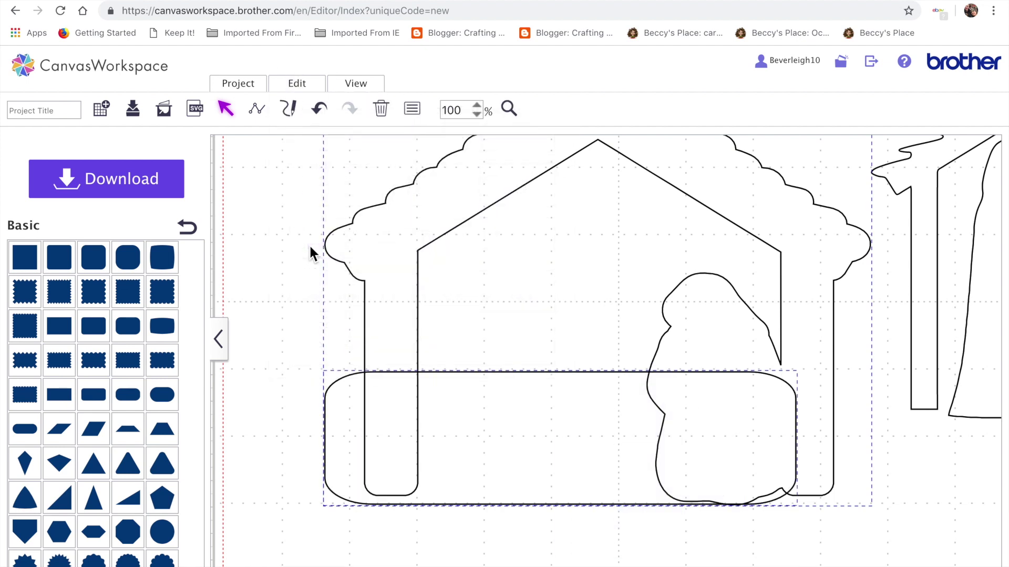
# Nudge the rounded rectangle sideways until its ends line up with the stable outline's outer walls.
pyautogui.click(387, 514)
pyautogui.click(480, 441)
pyautogui.press('Right')
pyautogui.press('Right')
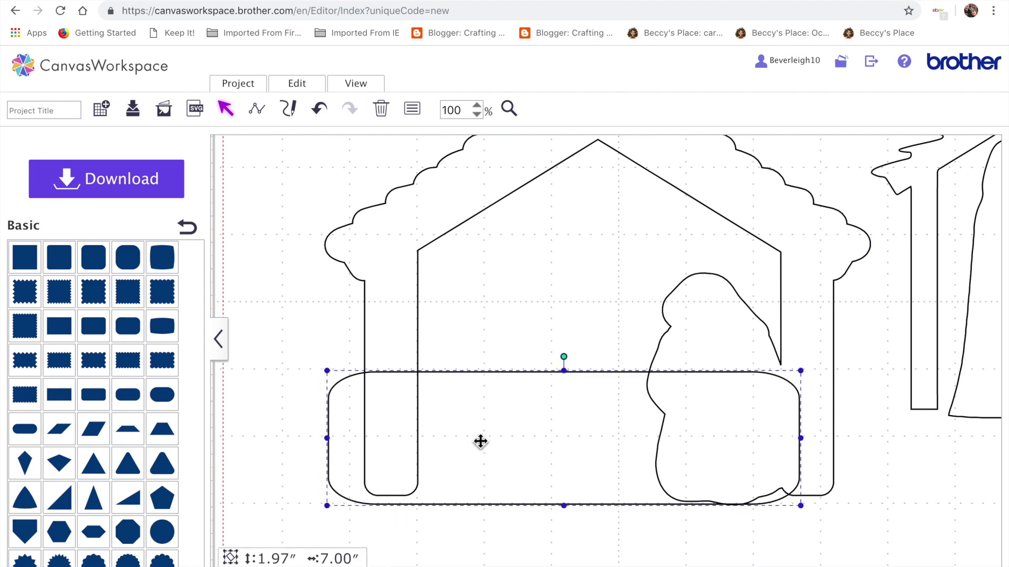
pyautogui.press('Right')
pyautogui.press('Right')
pyautogui.press('Right')
pyautogui.press('Right')
pyautogui.press('Right')
pyautogui.press('Right')
pyautogui.press('Right')
pyautogui.press('Right')
pyautogui.press('Right')
pyautogui.press('Right')
pyautogui.press('Right')
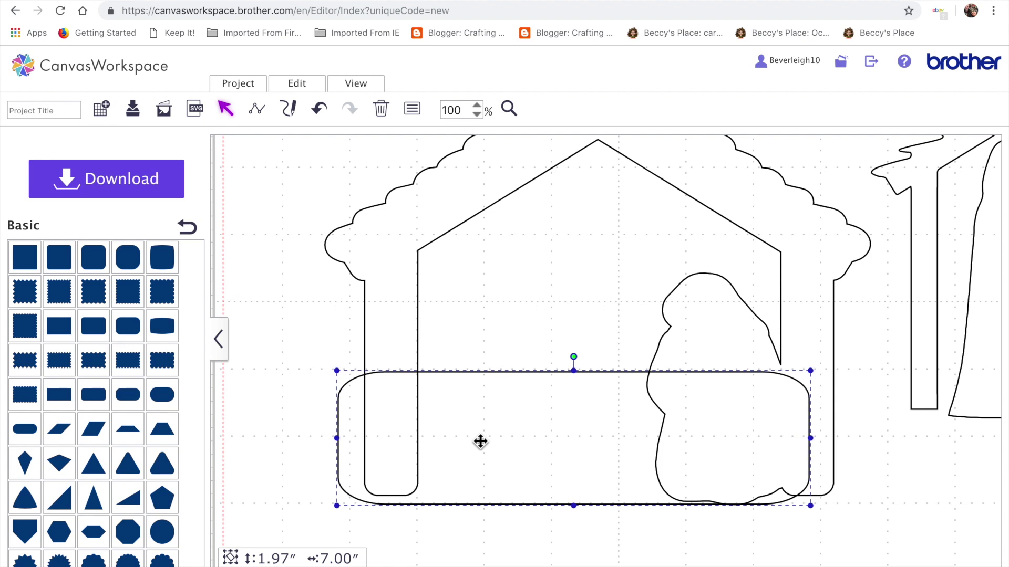
pyautogui.press('Right')
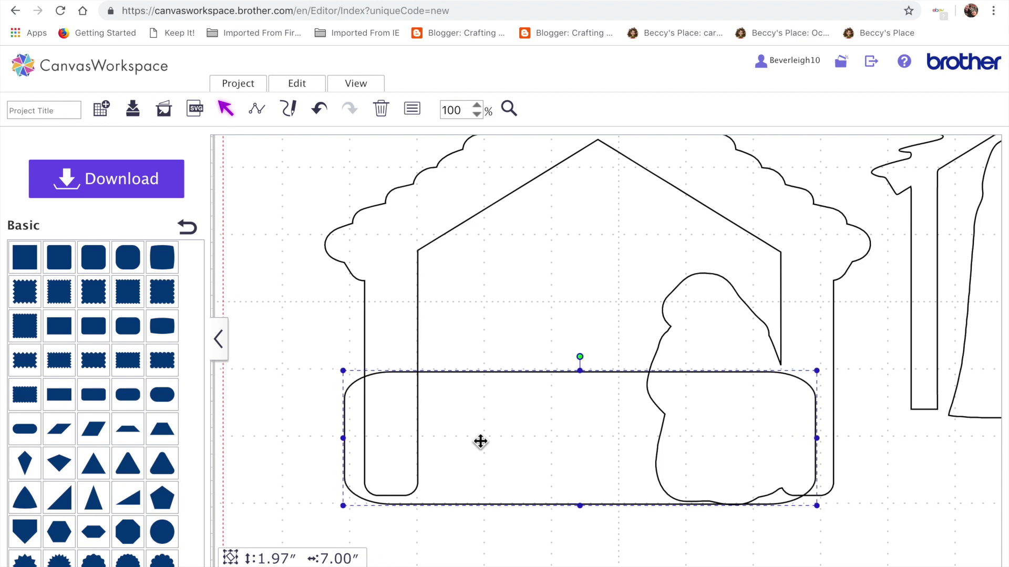
pyautogui.press('Right')
pyautogui.press('Right')
pyautogui.press('Right')
pyautogui.press('Right')
pyautogui.press('Right')
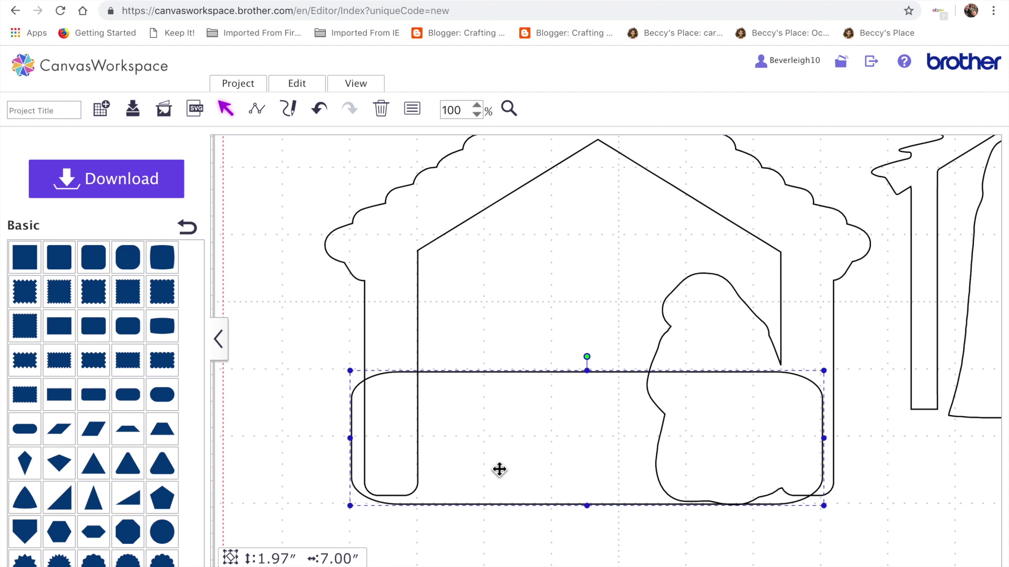
pyautogui.press('Right')
pyautogui.press('Right')
pyautogui.press('Right')
pyautogui.press('Right')
pyautogui.press('Right')
pyautogui.press('Right')
pyautogui.press('Right')
pyautogui.press('Right')
pyautogui.press('Right')
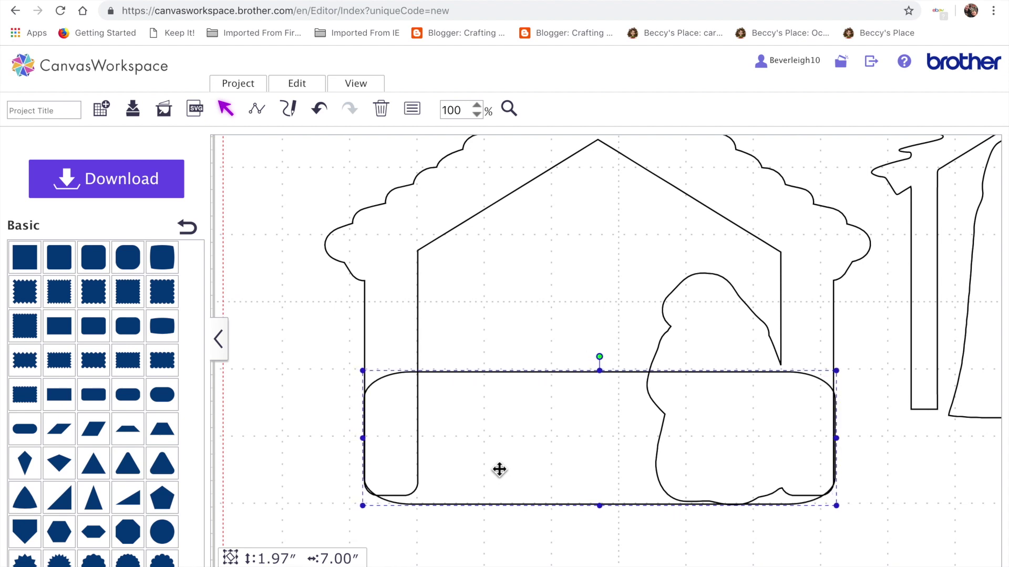
pyautogui.press('Right')
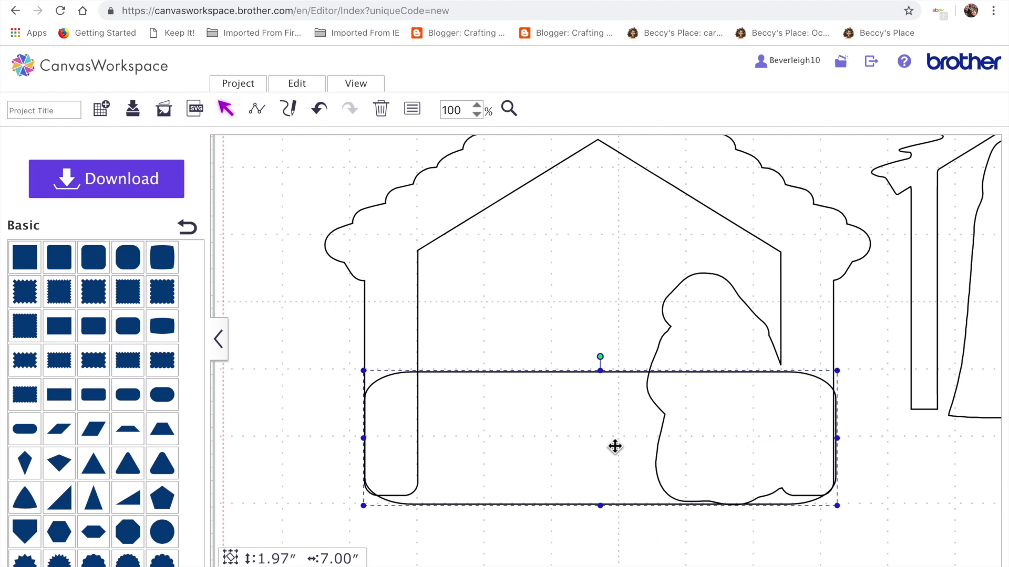
pyautogui.press('Left')
pyautogui.press('Left')
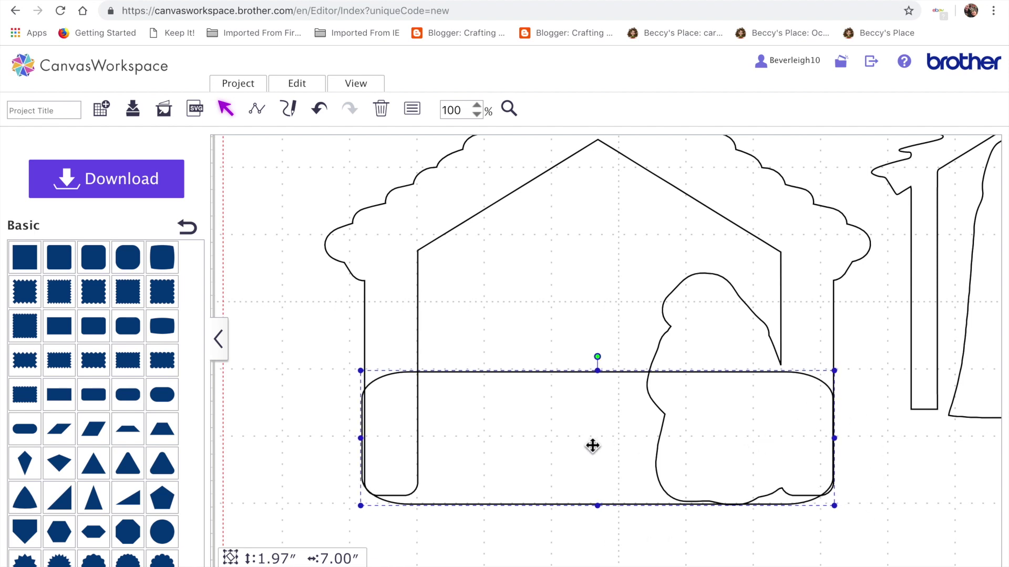
# Nudge the rounded rectangle down below the stable's base and narrow it to about 6.97 inches to match the walls.
pyautogui.press('Down')
pyautogui.press('Down')
pyautogui.press('Down')
pyautogui.press('Down')
pyautogui.press('Down')
pyautogui.press('Down')
pyautogui.press('Right')
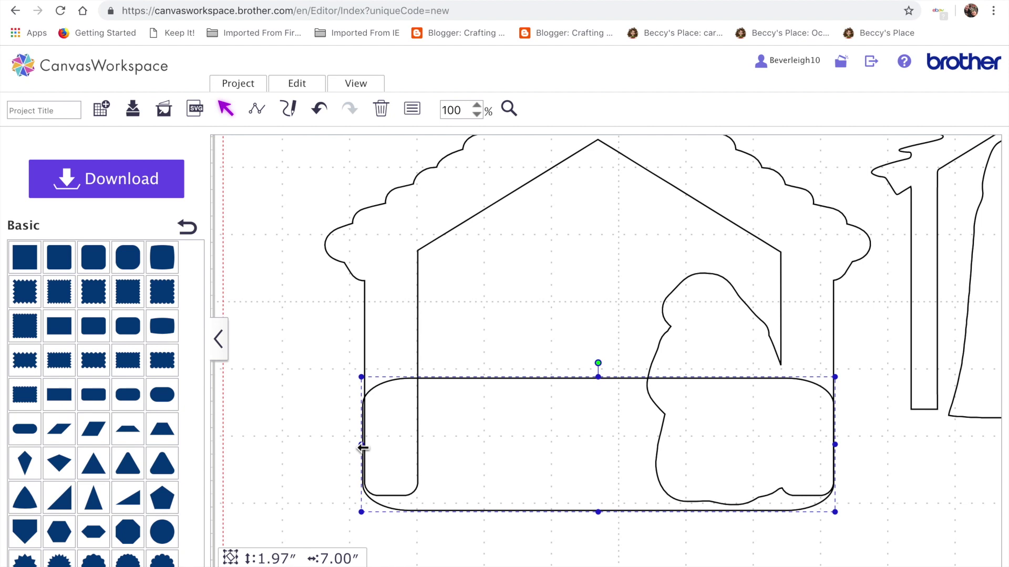
pyautogui.moveTo(361, 445); pyautogui.dragTo(364, 445)
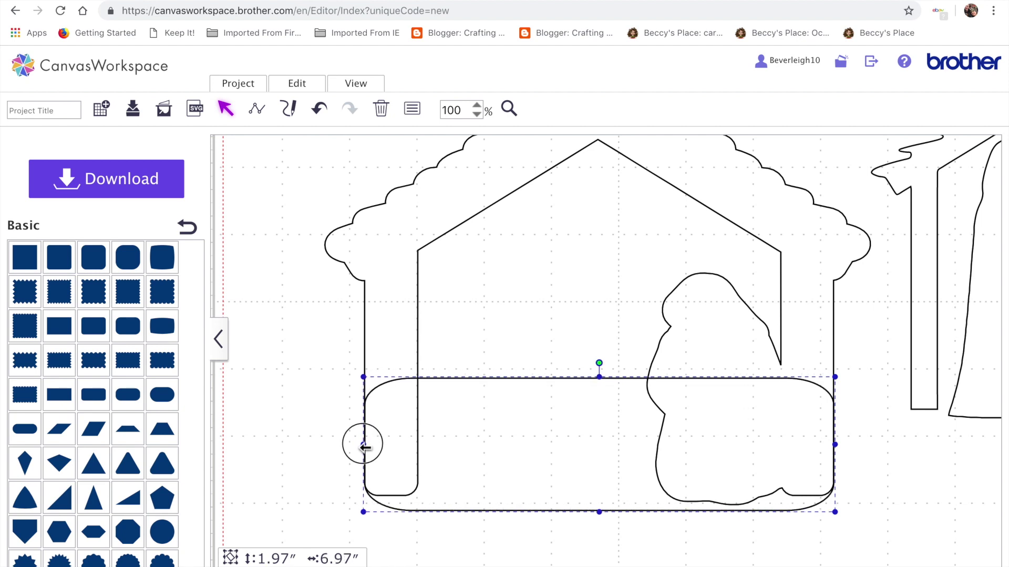
pyautogui.click(323, 481)
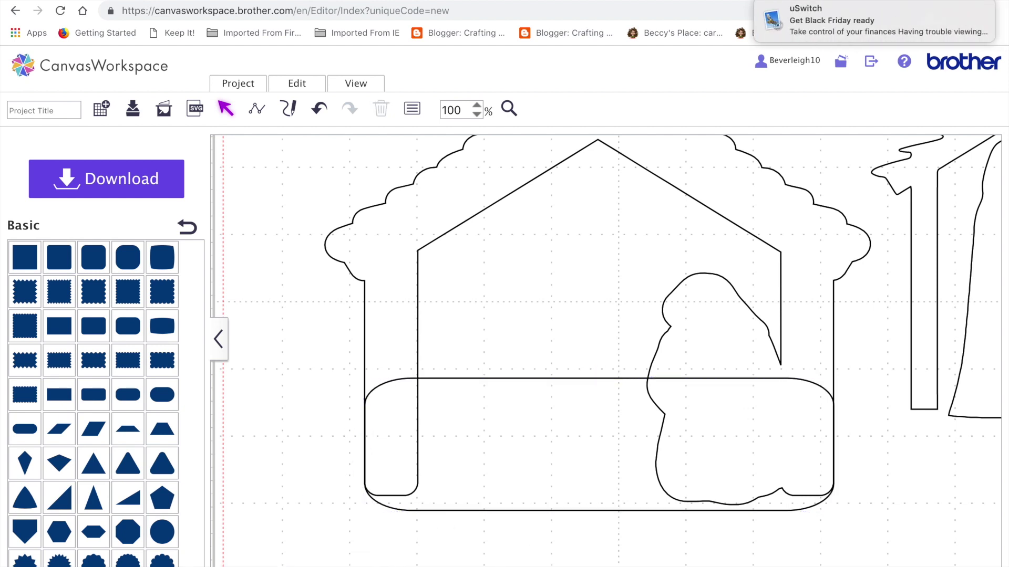
# Weld the rounded rectangle and the stable offset outline into one shape.
pyautogui.click(807, 512)
pyautogui.moveTo(534, 346); pyautogui.dragTo(809, 546)
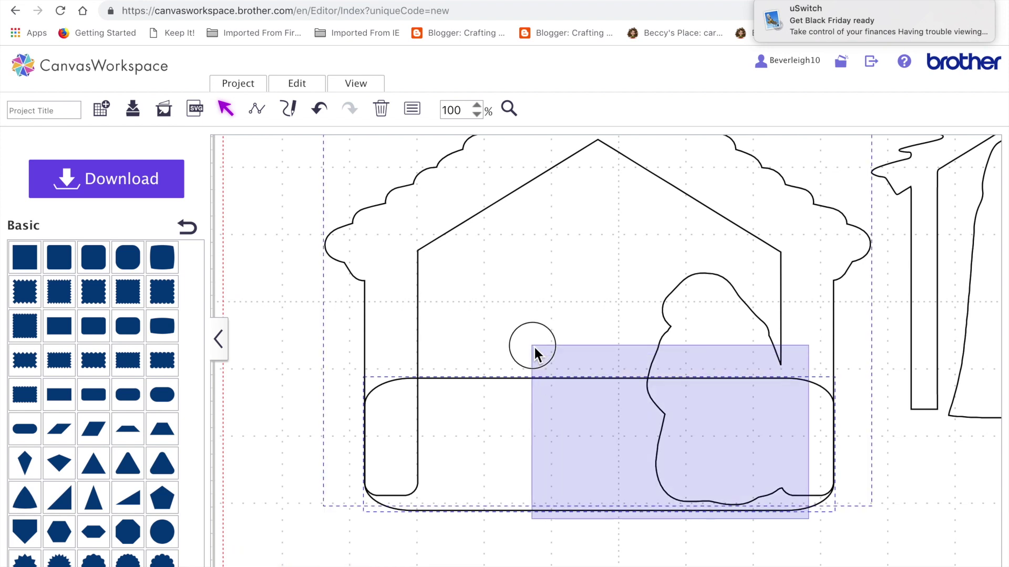
pyautogui.click(298, 88)
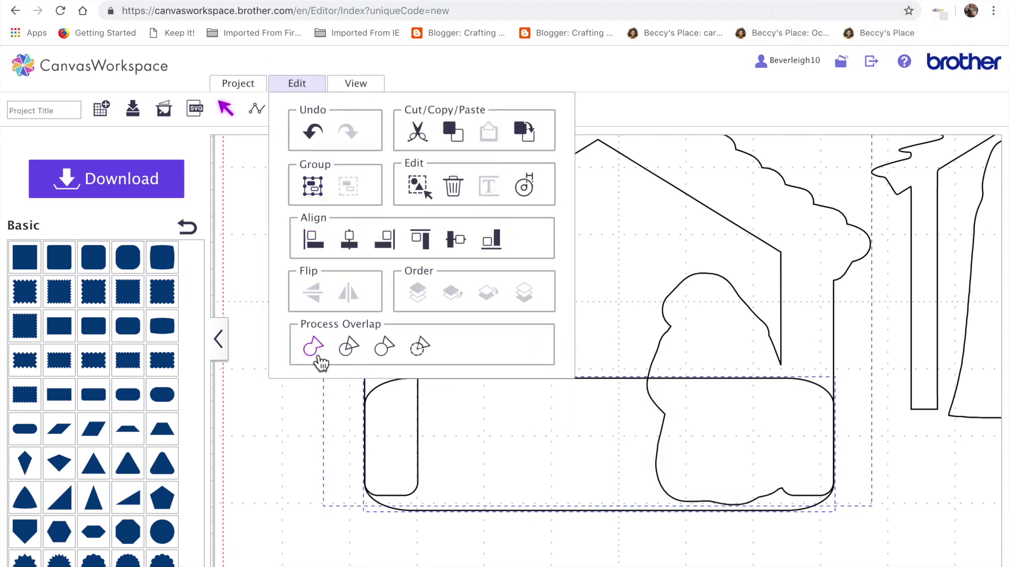
pyautogui.click(315, 348)
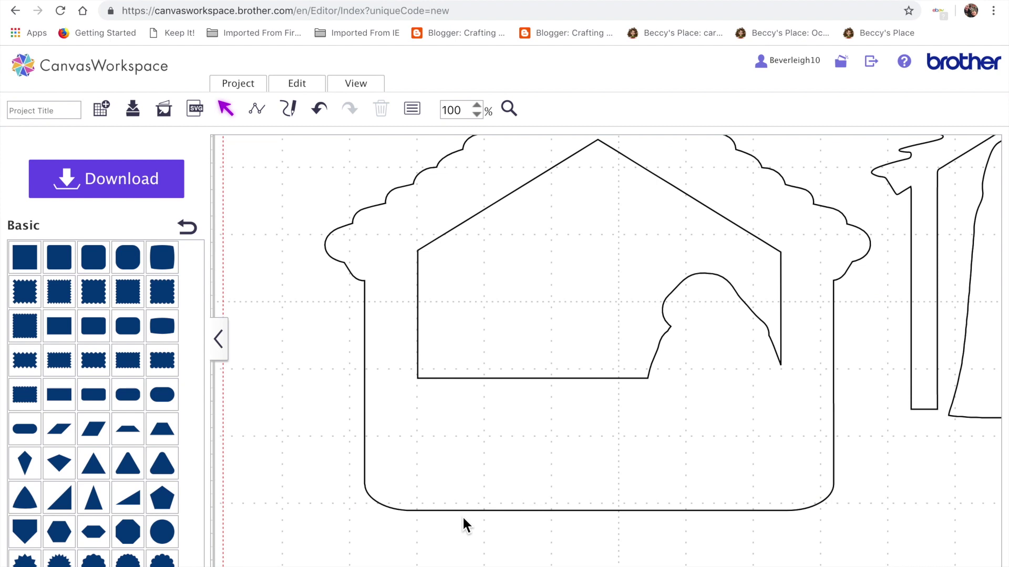
# Move the welded stable outline lower on the mat.
pyautogui.click(555, 428)
pyautogui.moveTo(555, 428); pyautogui.dragTo(534, 497)
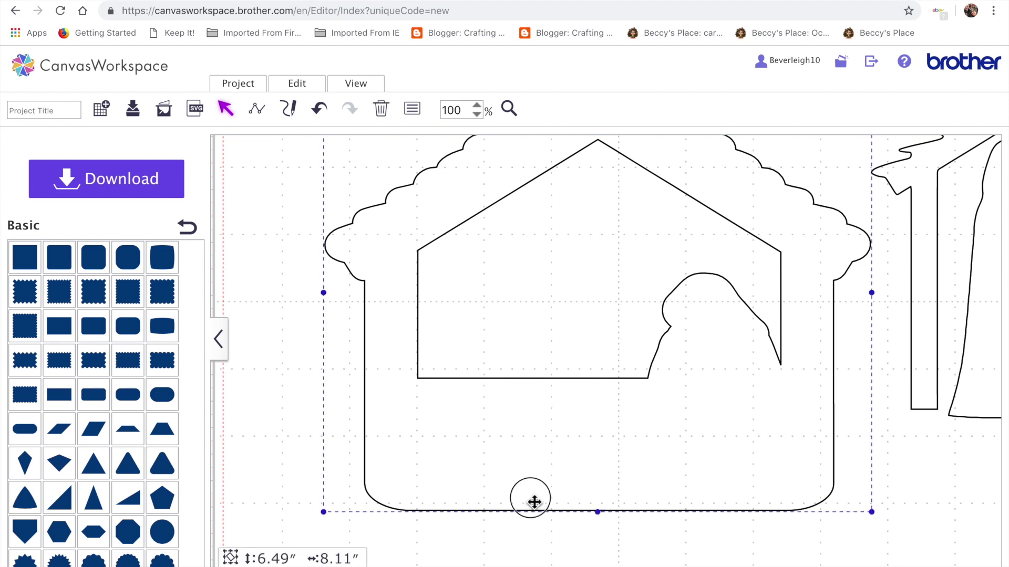
pyautogui.click(367, 90)
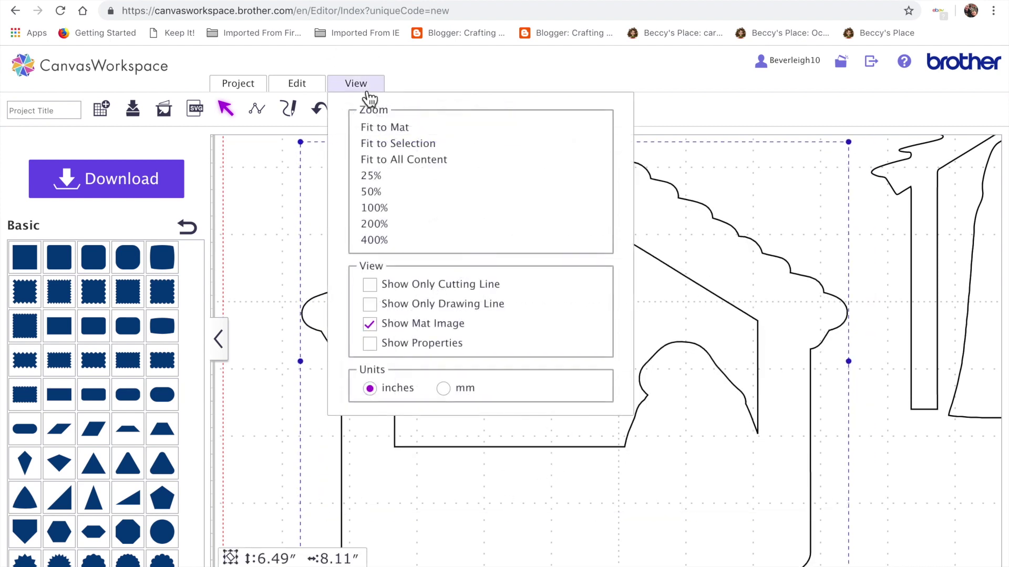
pyautogui.click(383, 129)
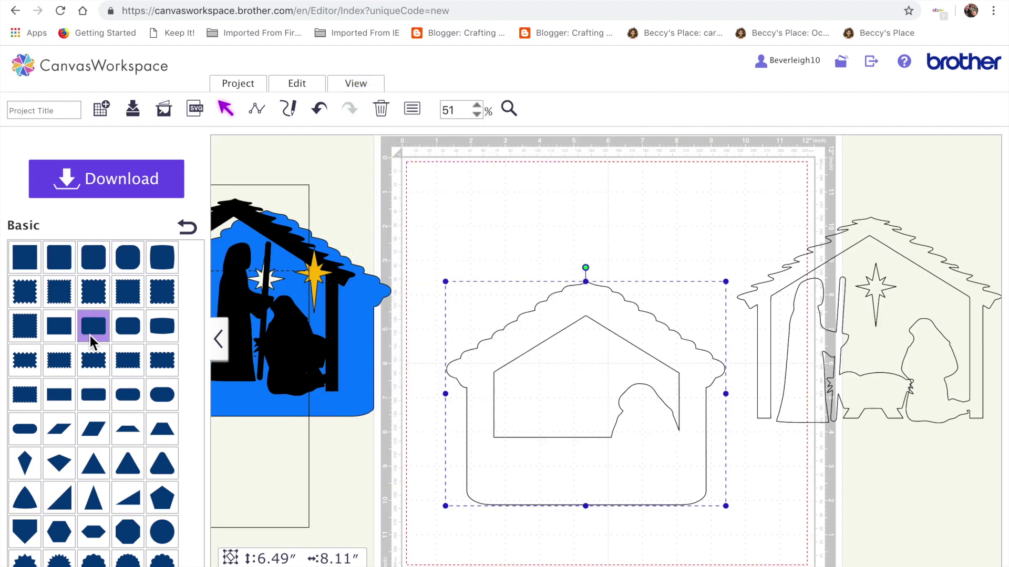
# Add a rounded rectangle over the middle of the stable's inner opening, sized about 3.24 inches wide and 4.45 inches high.
pyautogui.click(165, 325)
pyautogui.moveTo(453, 206); pyautogui.dragTo(568, 364)
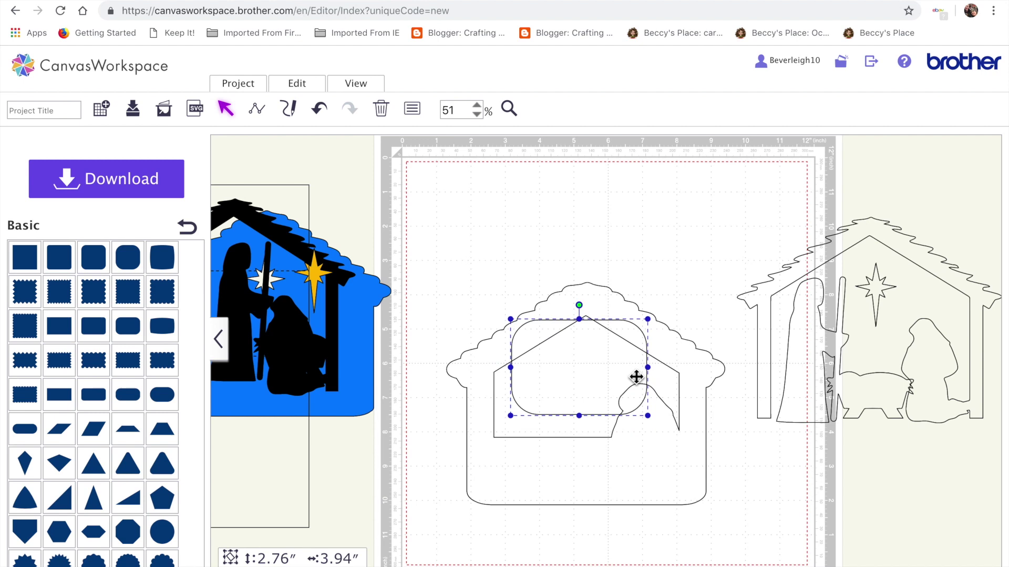
pyautogui.moveTo(648, 369); pyautogui.dragTo(623, 370)
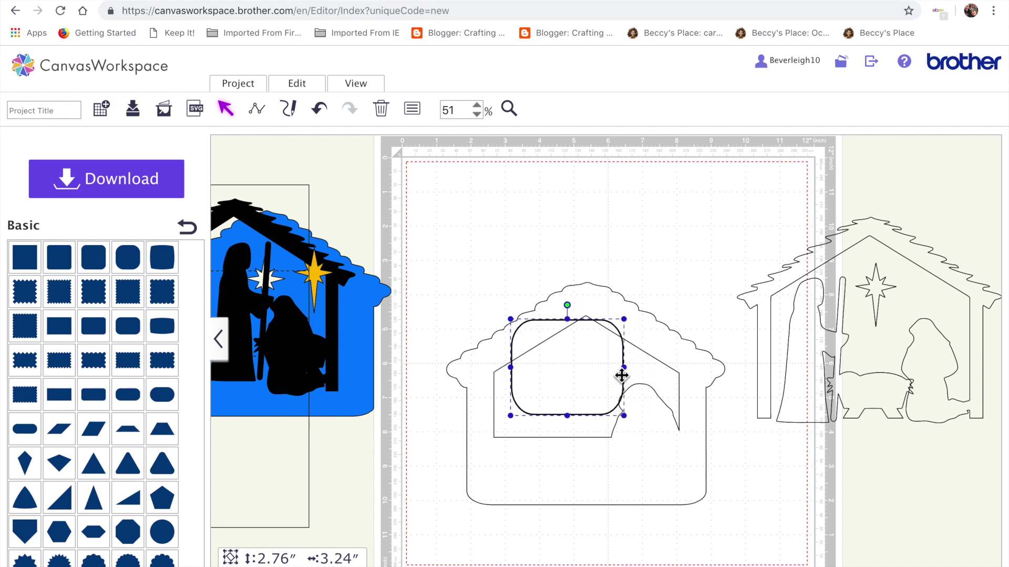
pyautogui.moveTo(538, 377); pyautogui.dragTo(561, 364)
pyautogui.moveTo(586, 407); pyautogui.dragTo(587, 465)
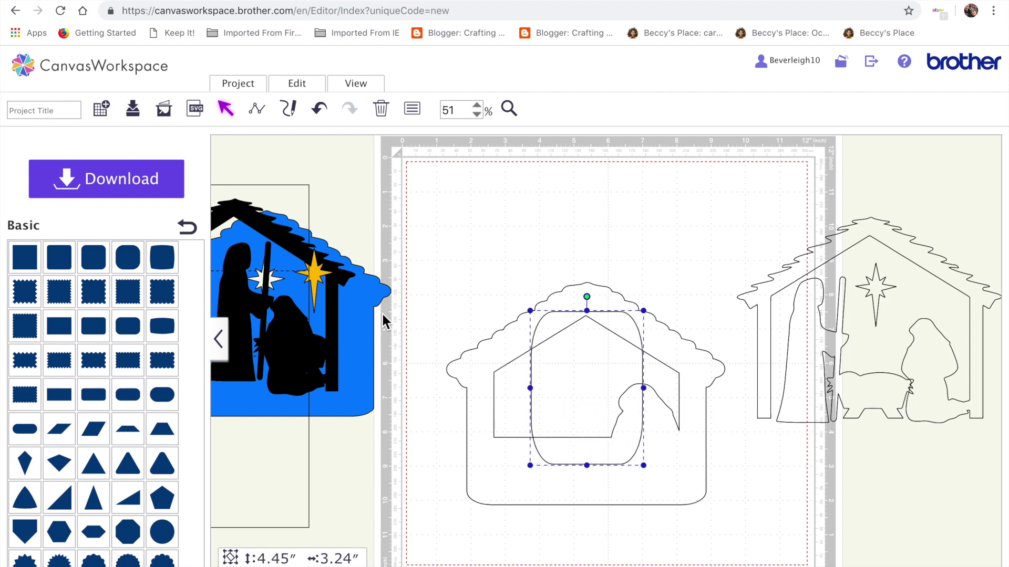
# Weld the upright rounded rectangle to the stable outline to fill the middle of the opening.
pyautogui.click(518, 467)
pyautogui.keyDown('shift'); pyautogui.click(569, 409); pyautogui.keyUp('shift')
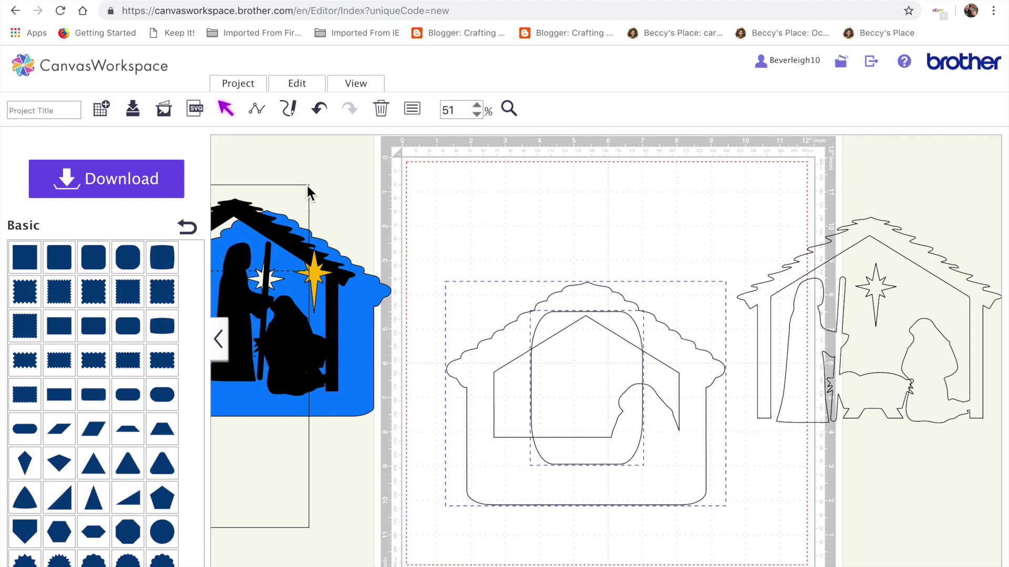
pyautogui.click(298, 84)
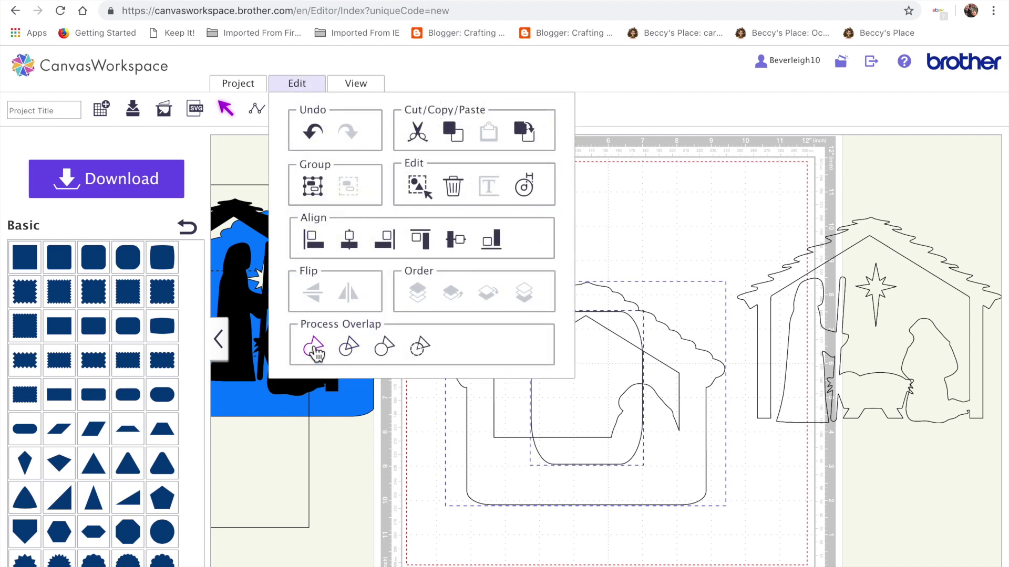
pyautogui.click(313, 350)
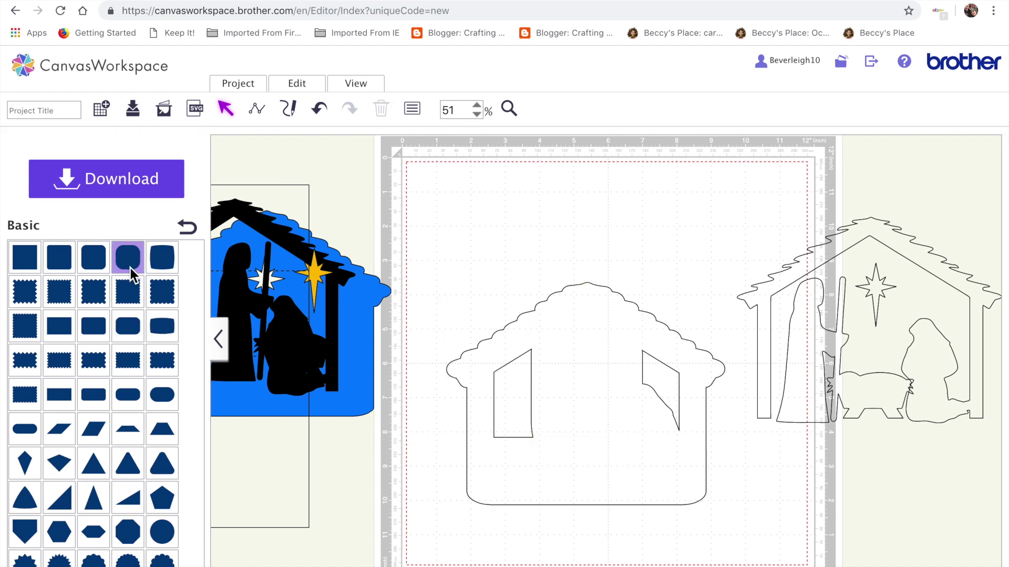
# Cover the two remaining openings with a rounded shape about 6.08 by 3.94 inches and weld it to the stable outline.
pyautogui.moveTo(459, 198); pyautogui.dragTo(526, 370)
pyautogui.moveTo(616, 410); pyautogui.dragTo(690, 420)
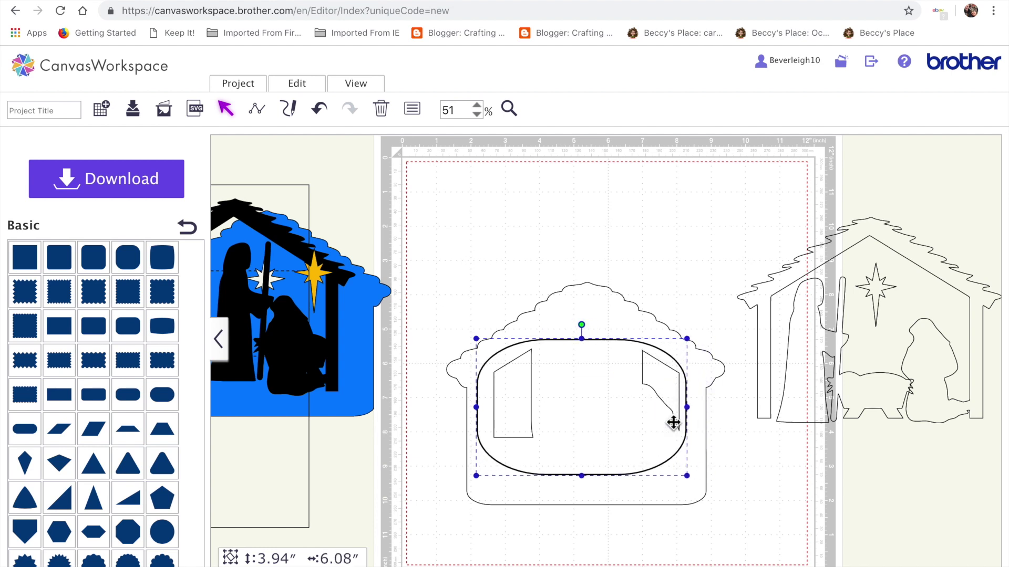
pyautogui.keyDown('shift'); pyautogui.click(584, 303); pyautogui.keyUp('shift')
pyautogui.click(307, 88)
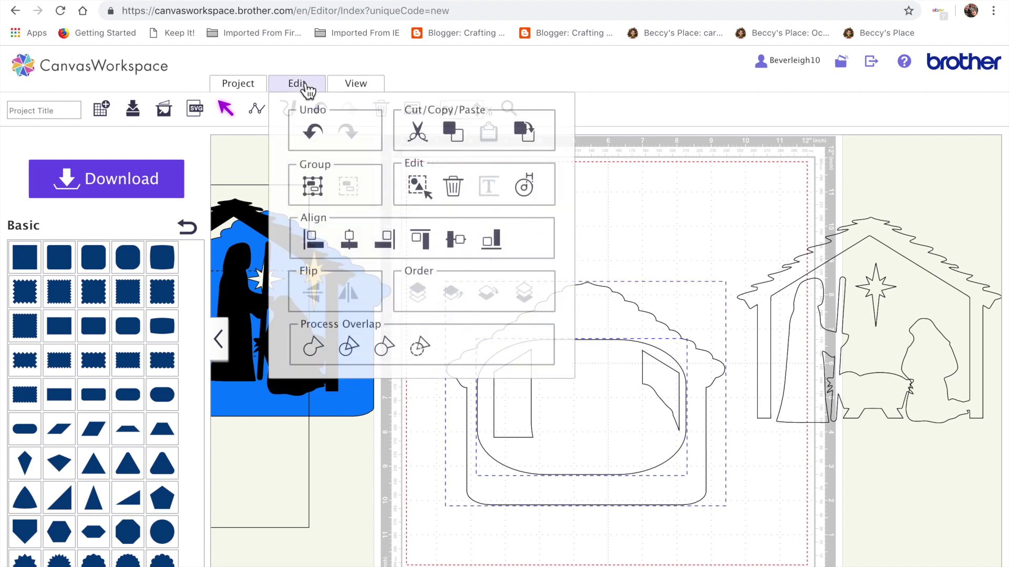
pyautogui.click(319, 347)
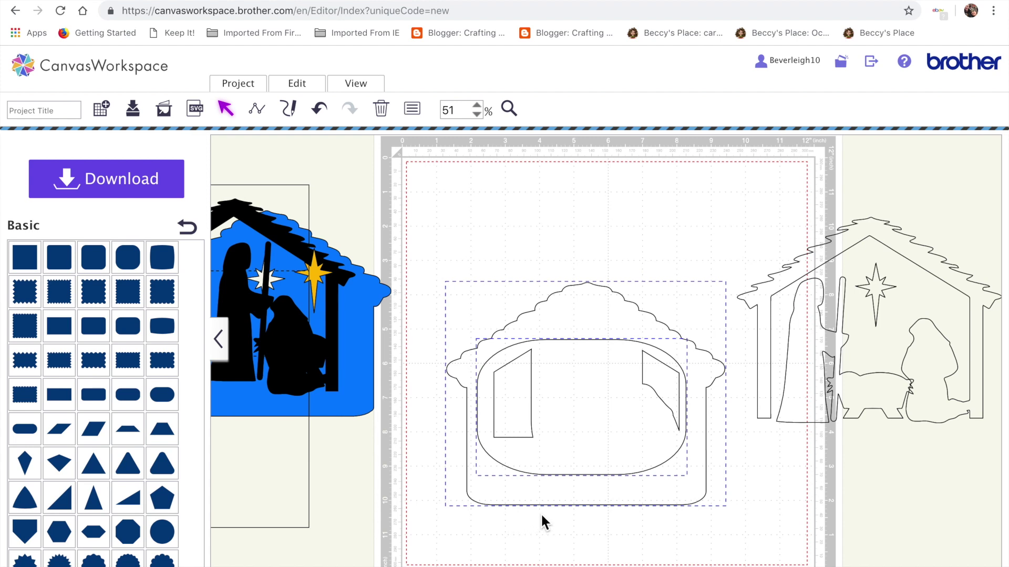
# Fill the solid stable backing with light blue and move it higher on the mat.
pyautogui.click(566, 427)
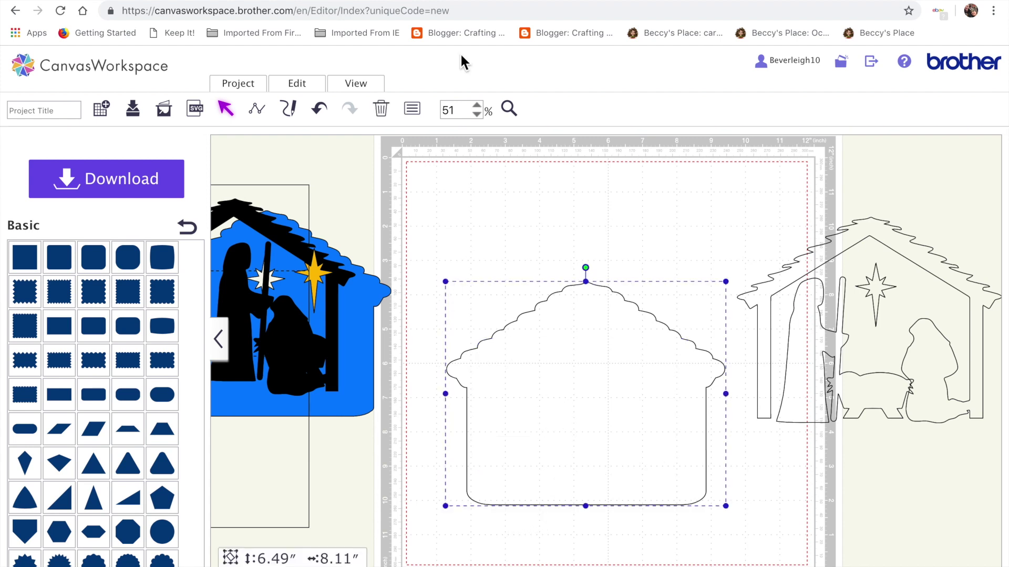
pyautogui.click(413, 111)
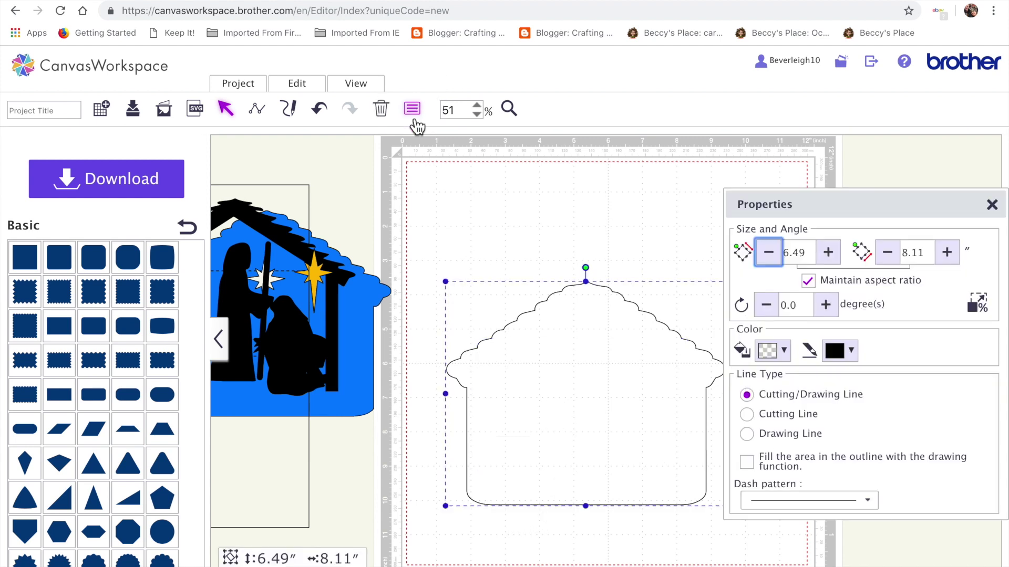
pyautogui.click(785, 352)
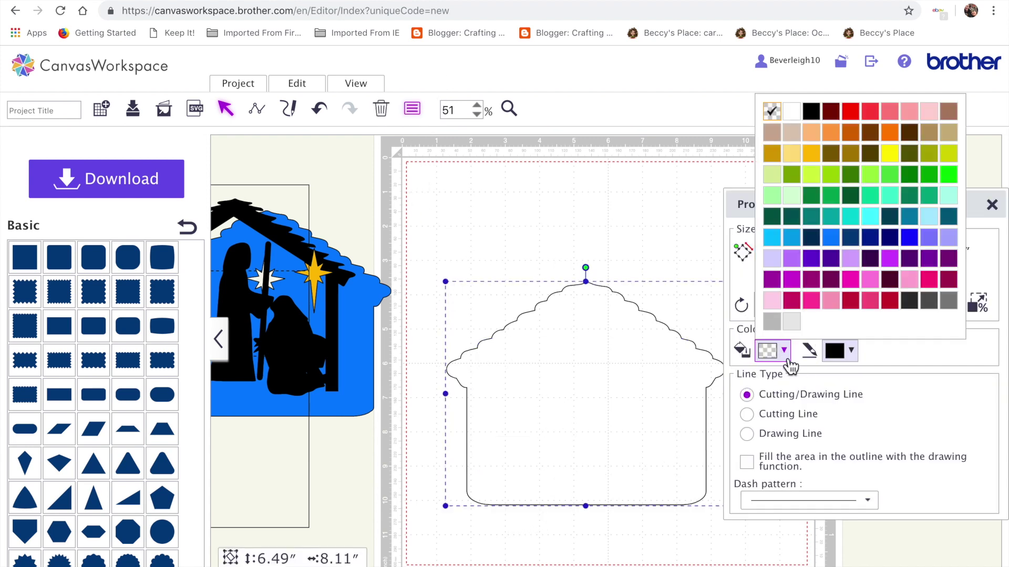
pyautogui.click(772, 239)
pyautogui.moveTo(608, 293); pyautogui.dragTo(602, 205)
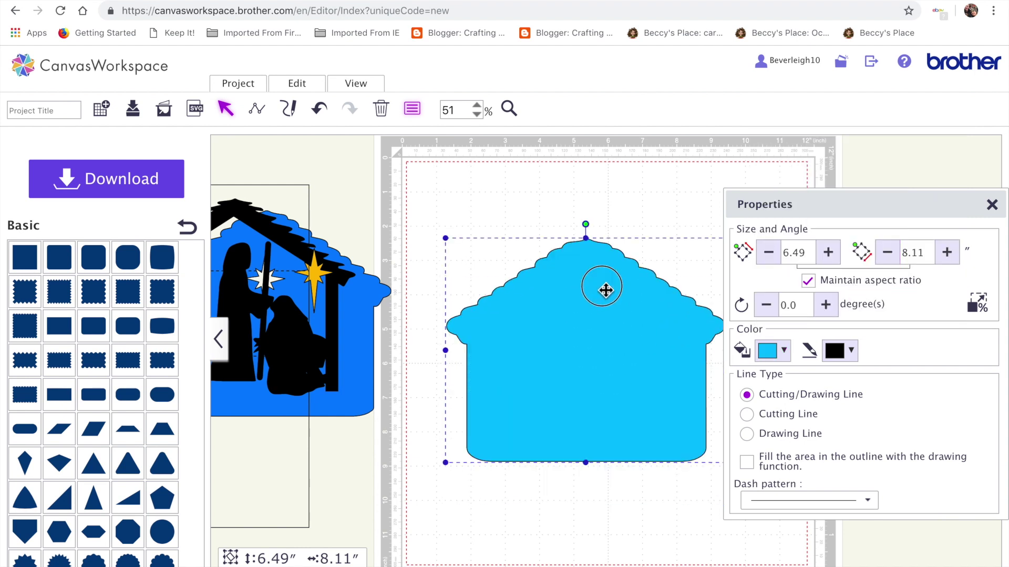
# Change the solid stable backing's fill from light blue to a medium blue.
pyautogui.click(785, 350)
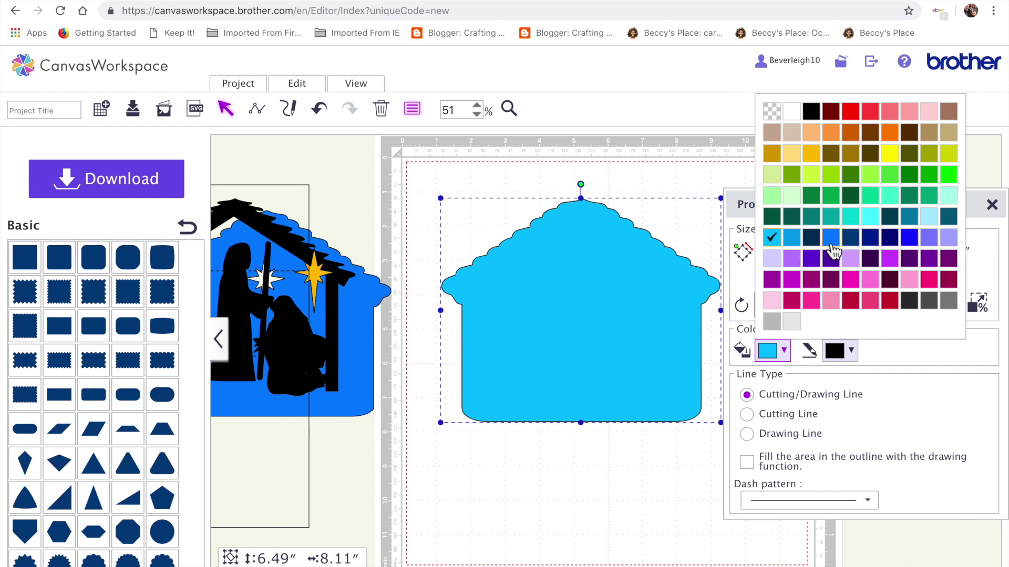
pyautogui.click(830, 238)
pyautogui.click(649, 462)
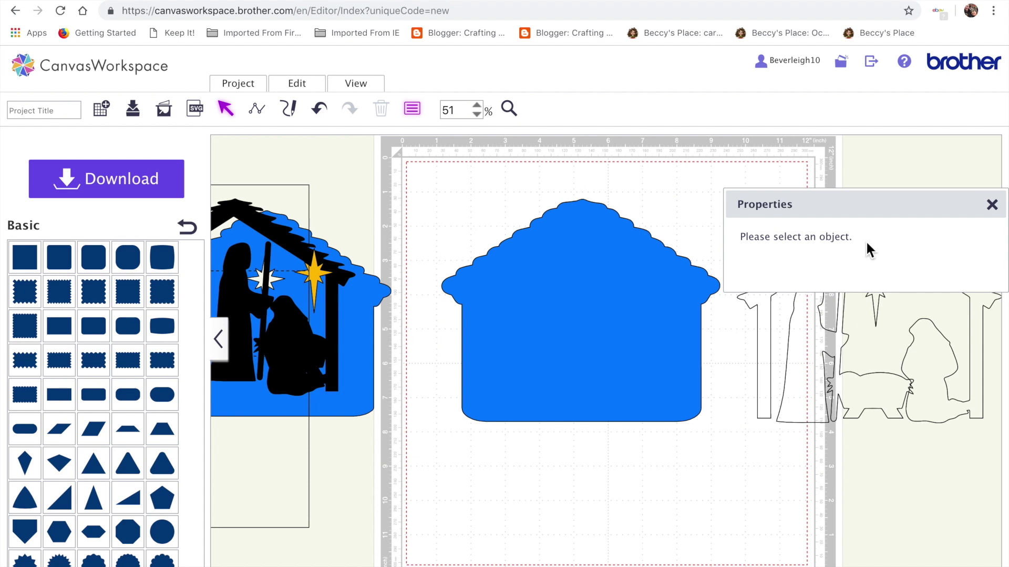
# Bring the grouped nativity outline beside the mat to the front of the stacking order.
pyautogui.moveTo(951, 209); pyautogui.dragTo(245, 232)
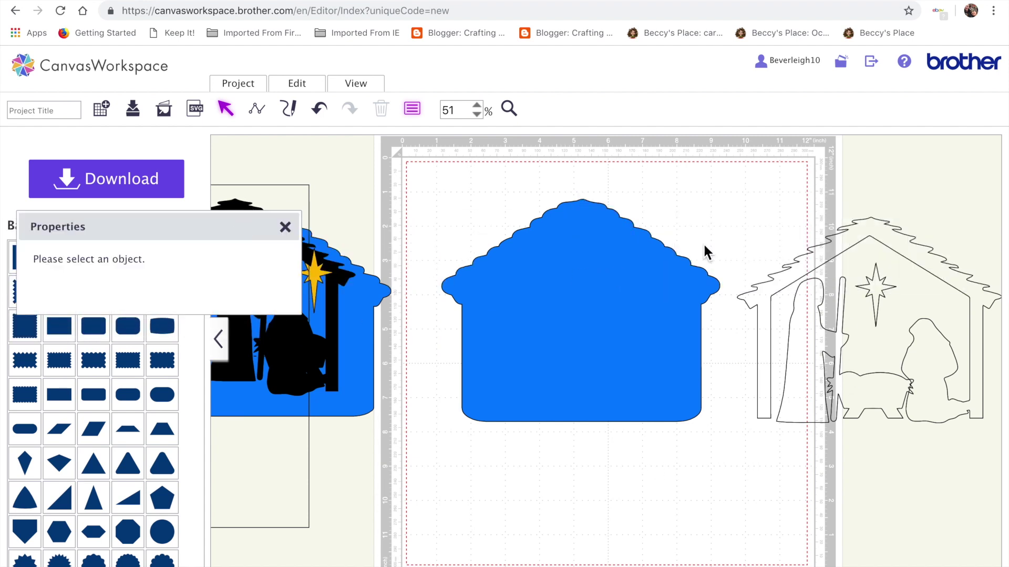
pyautogui.click(846, 249)
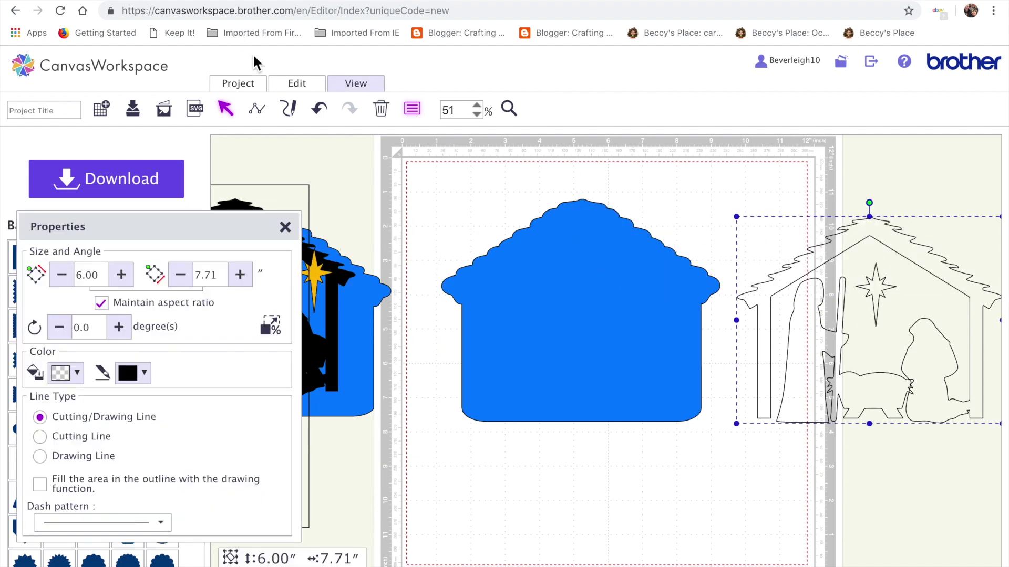
pyautogui.click(297, 83)
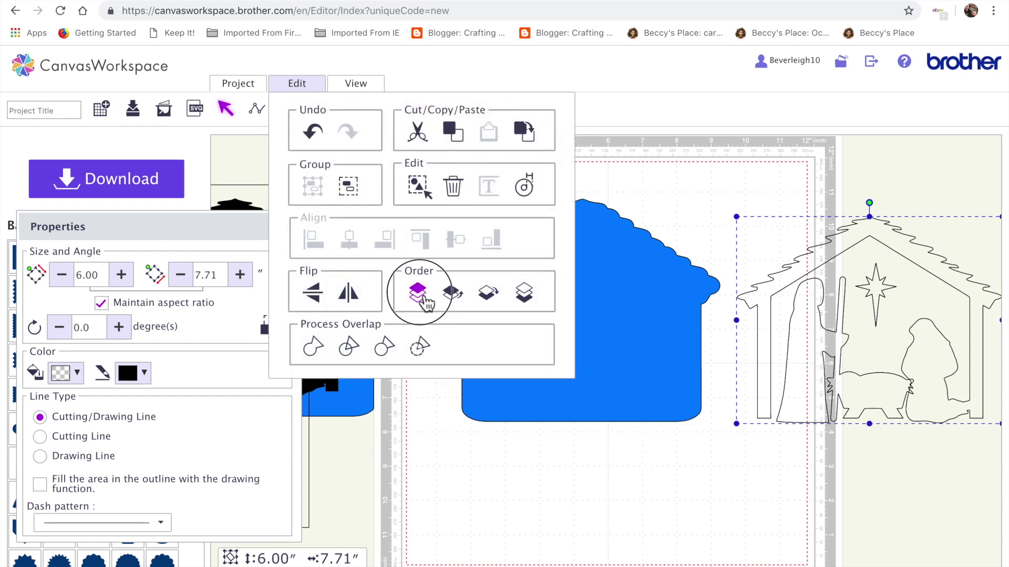
pyautogui.click(418, 292)
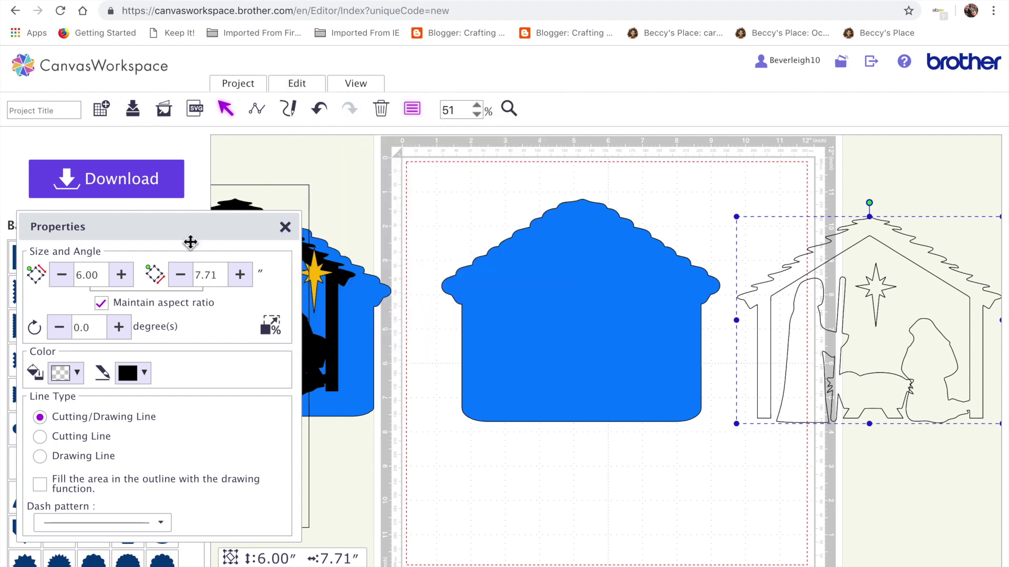
# Fill the grouped nativity outline with black and place it centred over the blue stable backing.
pyautogui.click(77, 373)
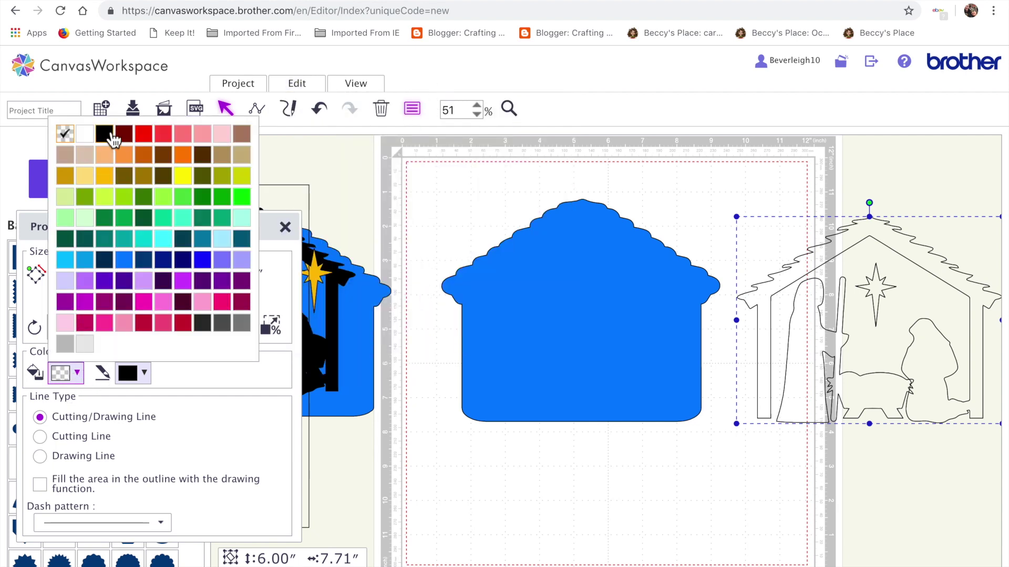
pyautogui.click(105, 134)
pyautogui.moveTo(872, 229); pyautogui.dragTo(595, 226)
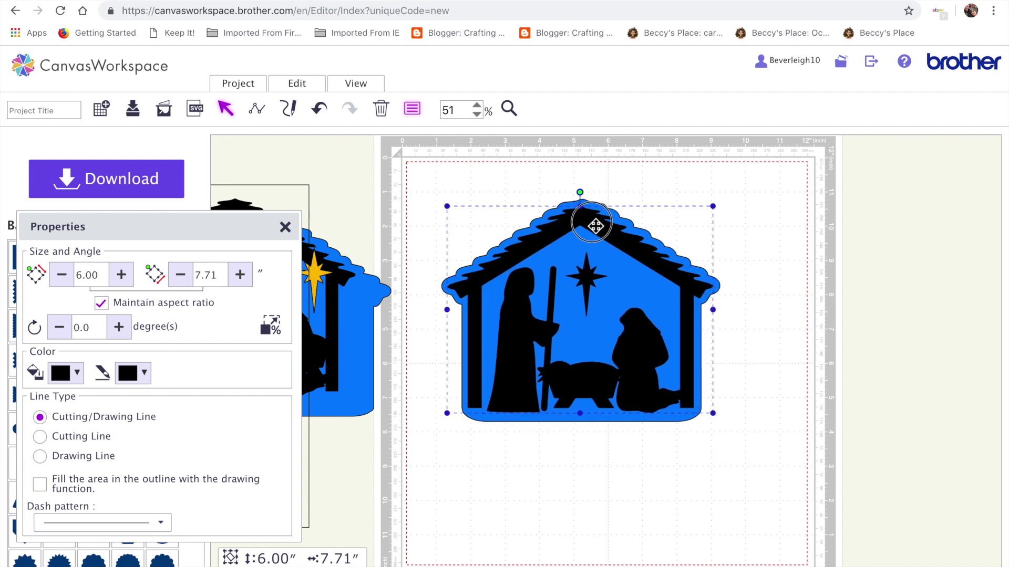
pyautogui.click(603, 468)
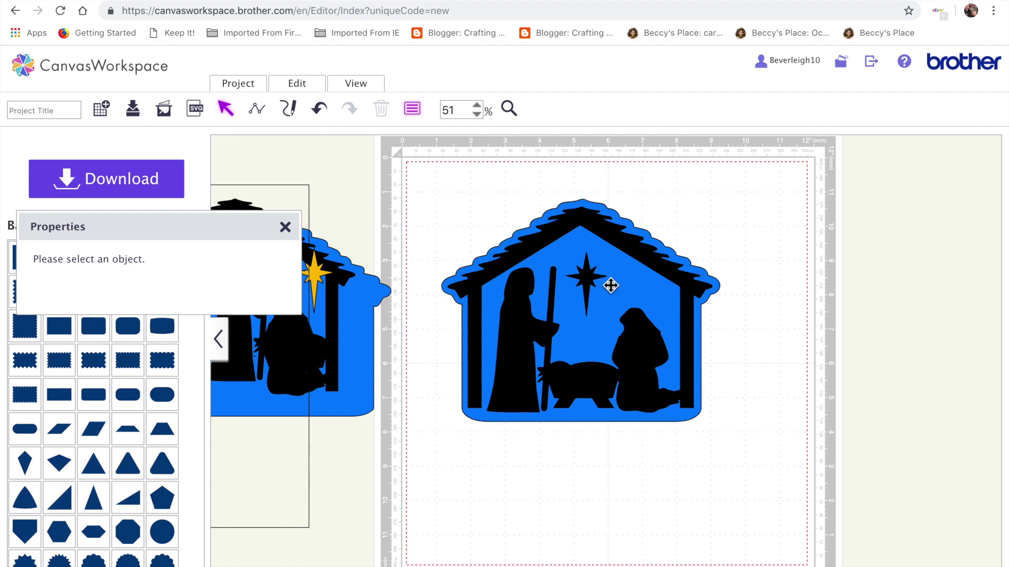
# Ungroup the black nativity silhouette into separate pieces.
pyautogui.click(589, 285)
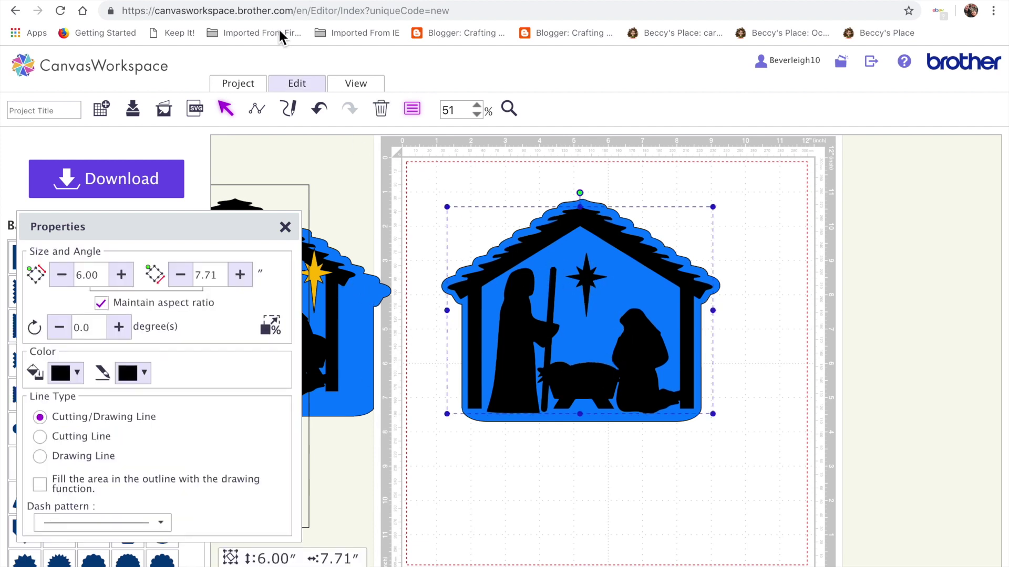
pyautogui.click(304, 84)
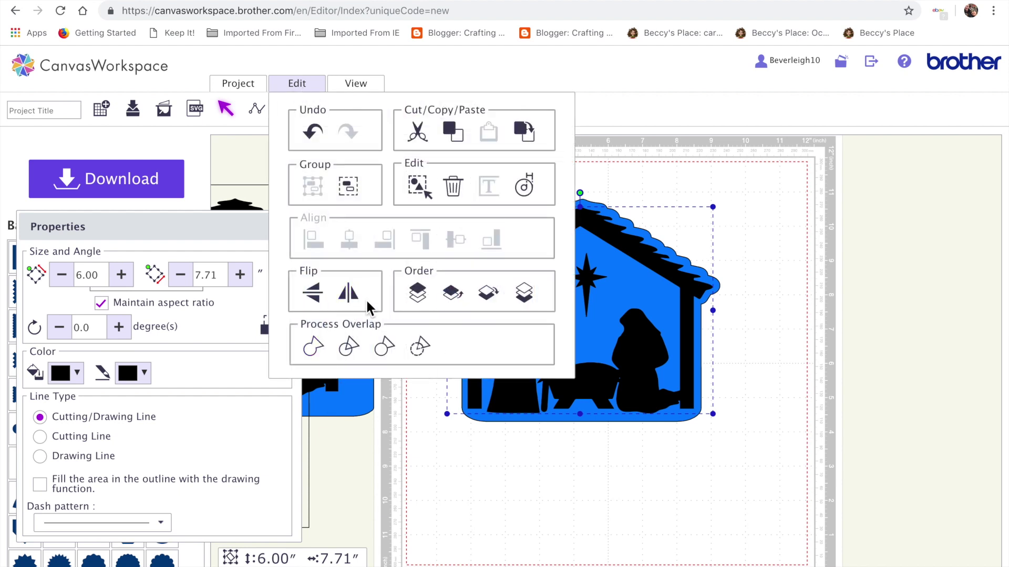
pyautogui.click(348, 187)
pyautogui.click(617, 492)
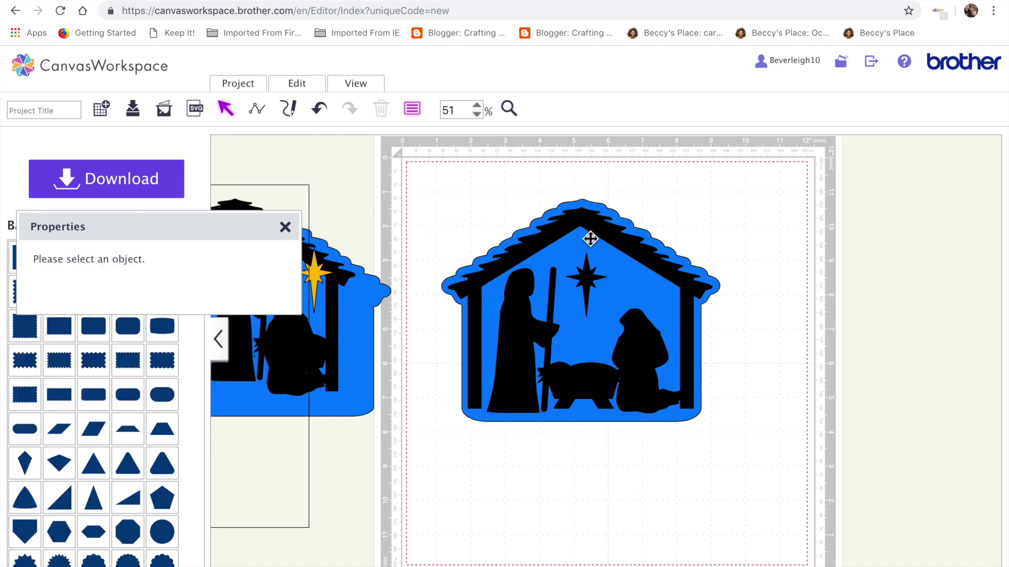
# Duplicate the black star and place the copy beside the stable near the mat's right edge.
pyautogui.click(588, 286)
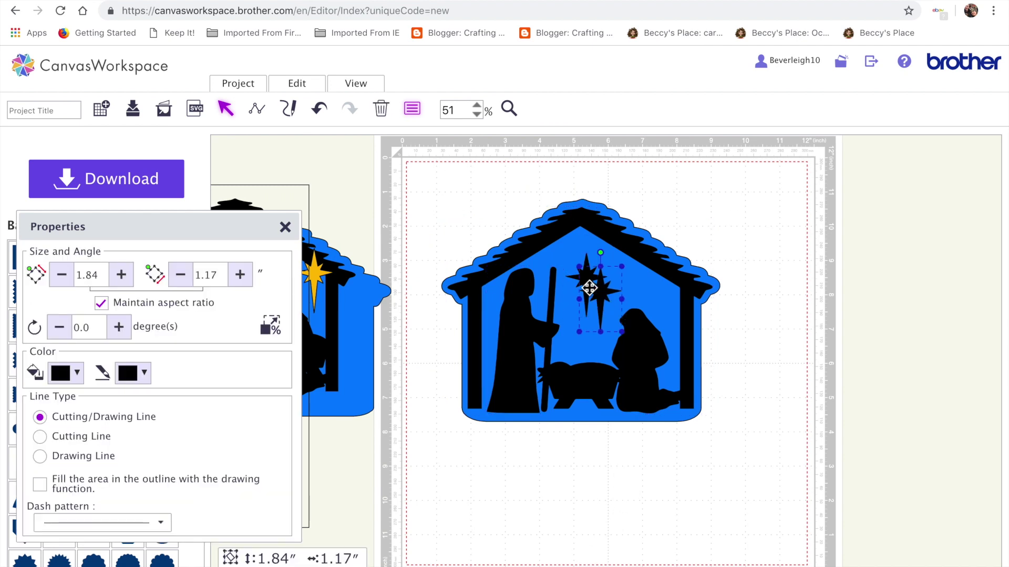
pyautogui.hotkey('ctrl', 'c')
pyautogui.hotkey('ctrl', 'v')
pyautogui.moveTo(692, 296); pyautogui.dragTo(779, 288)
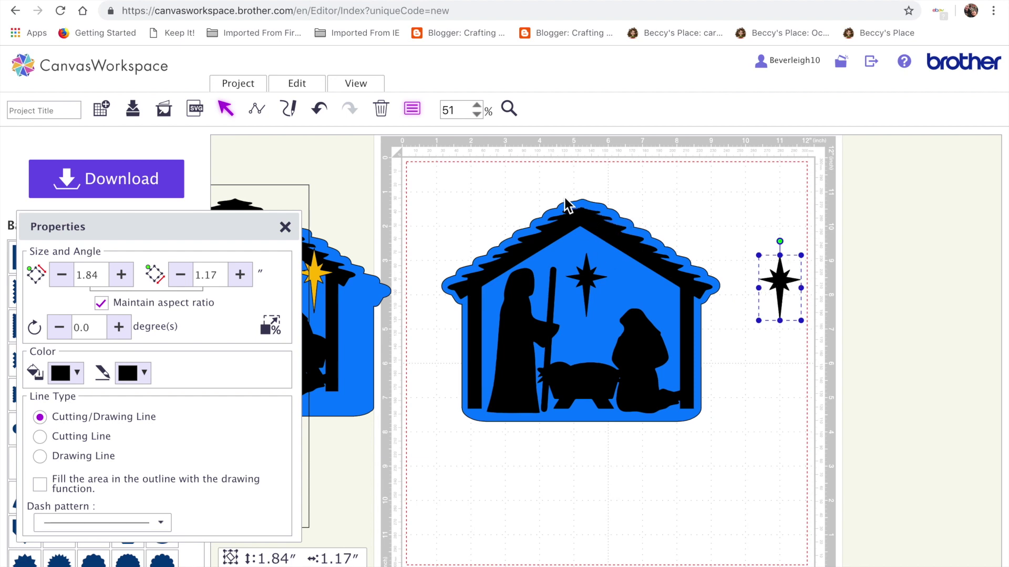
pyautogui.click(478, 162)
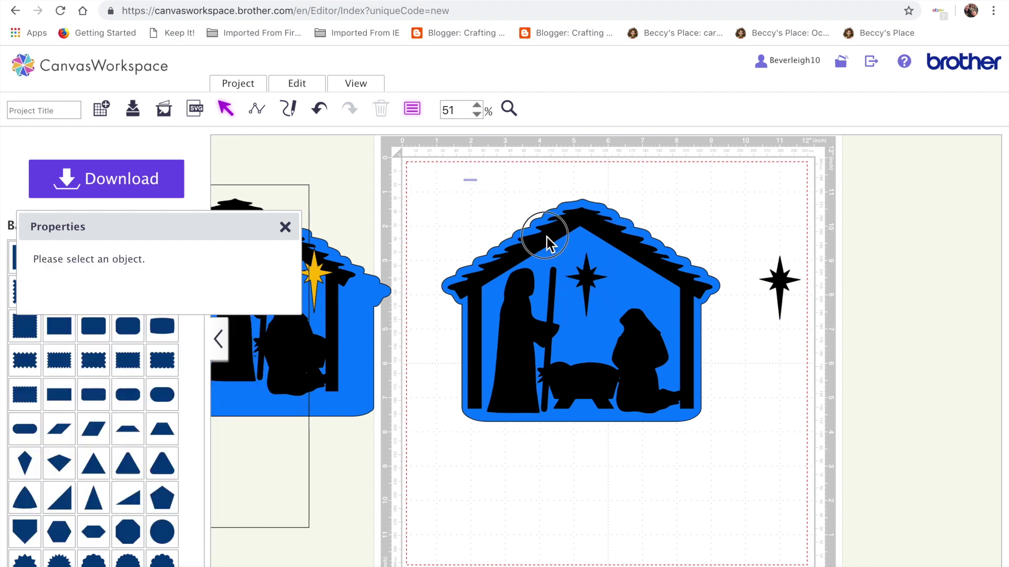
pyautogui.click(628, 336)
pyautogui.moveTo(628, 336); pyautogui.dragTo(719, 406)
pyautogui.click(641, 459)
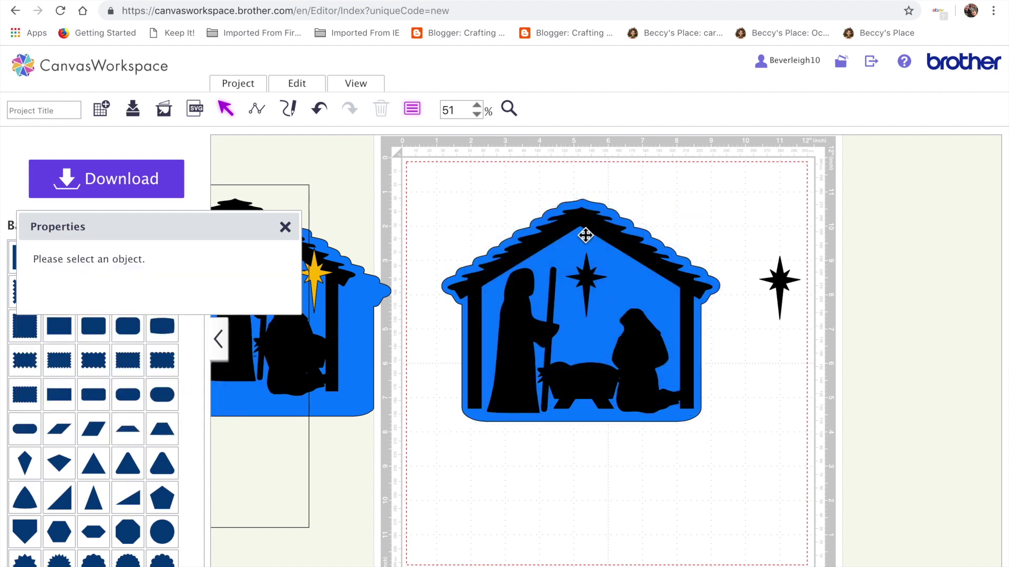
# Centre-align the original black star horizontally with the blue stable backing.
pyautogui.click(589, 279)
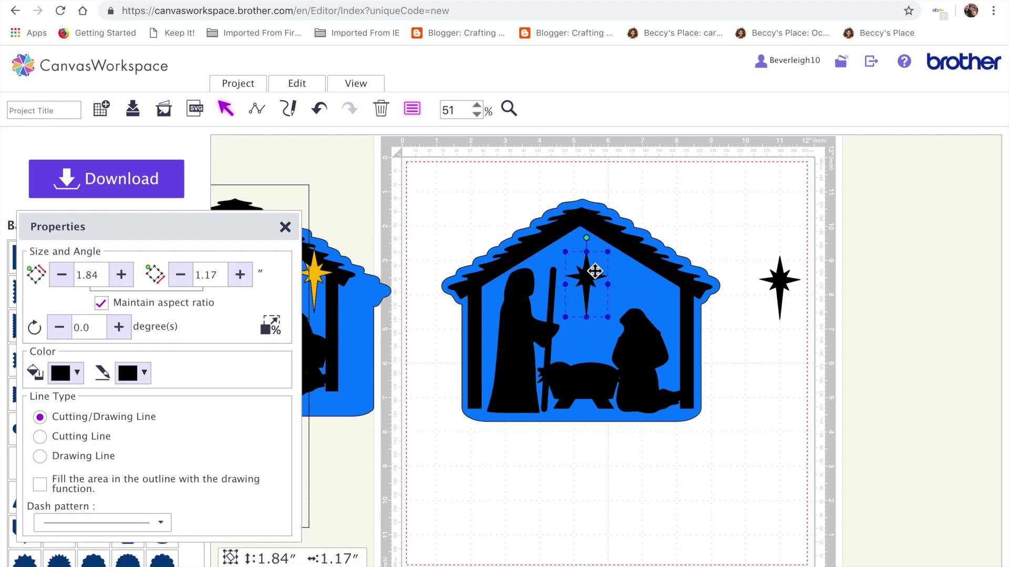
pyautogui.keyDown('shift'); pyautogui.click(599, 210); pyautogui.keyUp('shift')
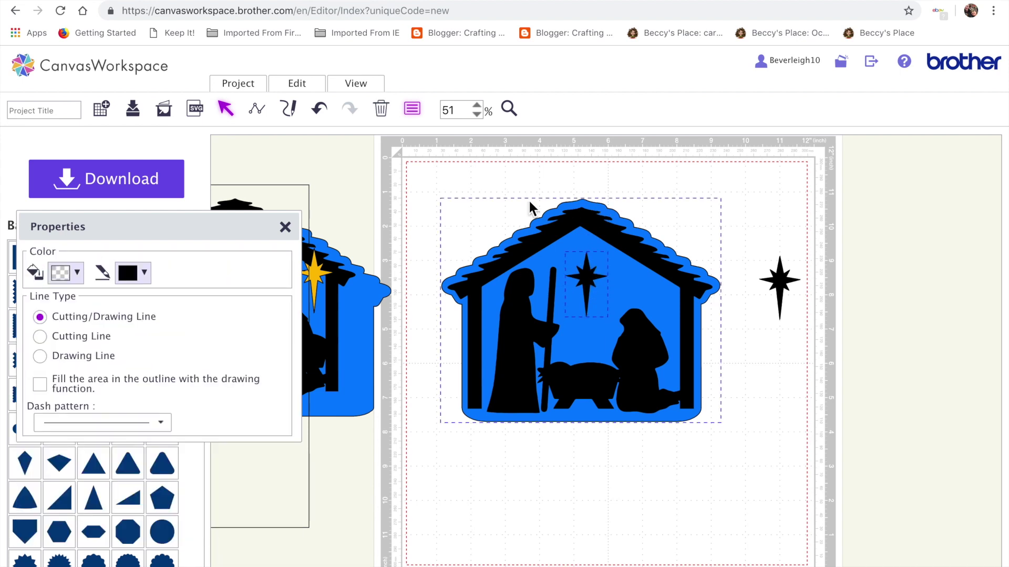
pyautogui.click(305, 87)
pyautogui.click(350, 242)
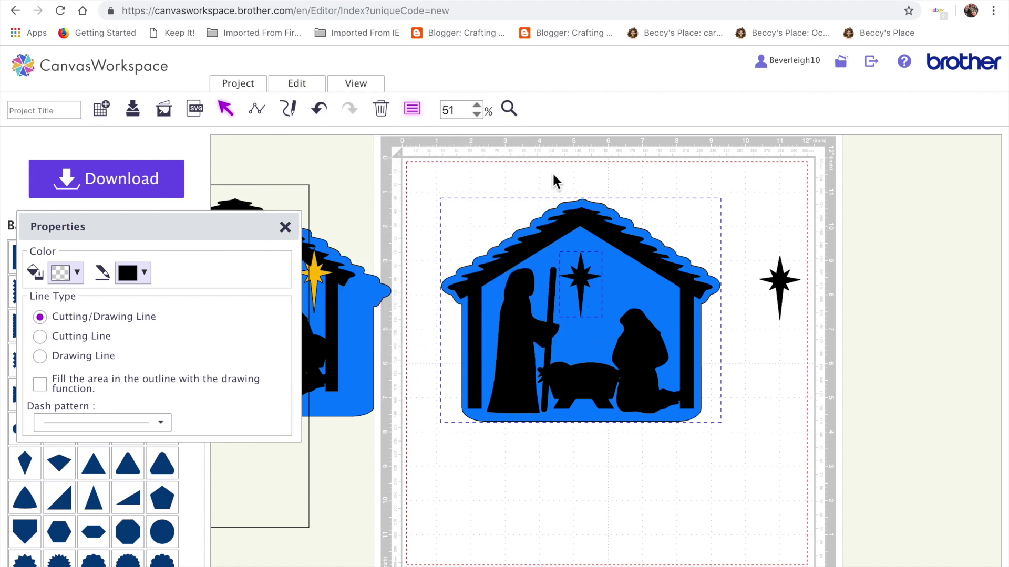
# Cut the star shape out of the blue backing and send the backing behind the nativity silhouettes.
pyautogui.click(297, 84)
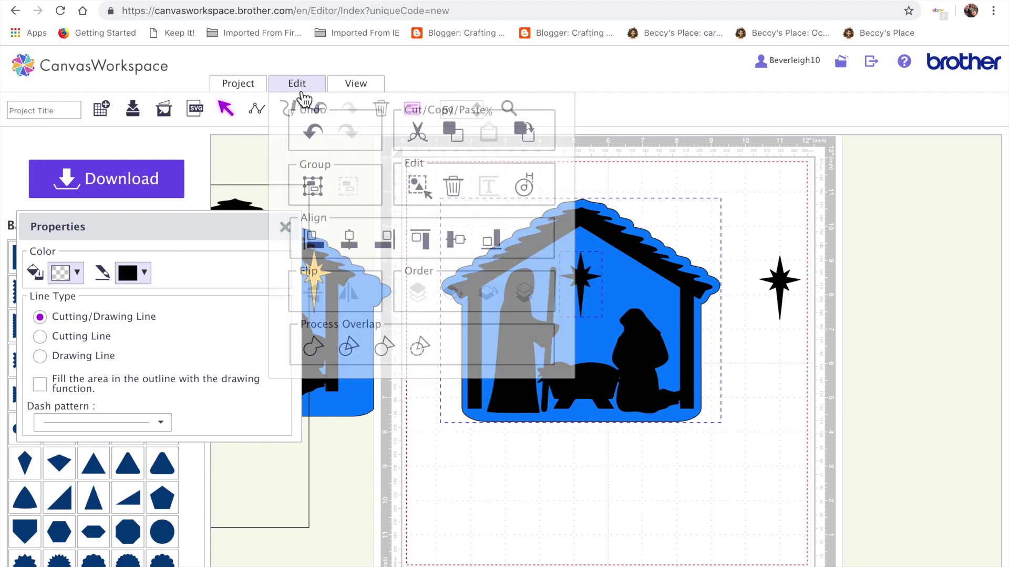
pyautogui.click(421, 350)
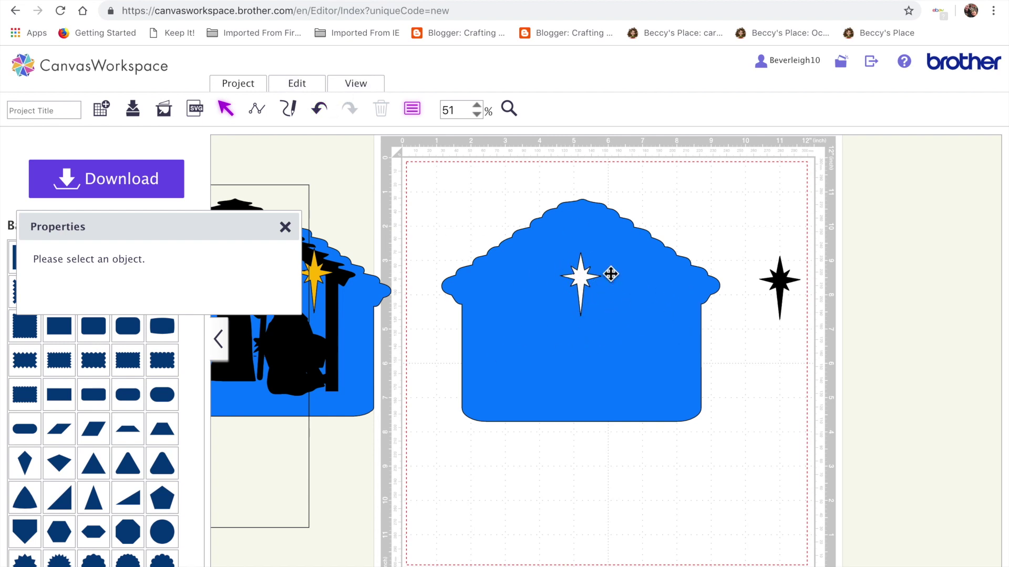
pyautogui.click(627, 286)
pyautogui.click(316, 85)
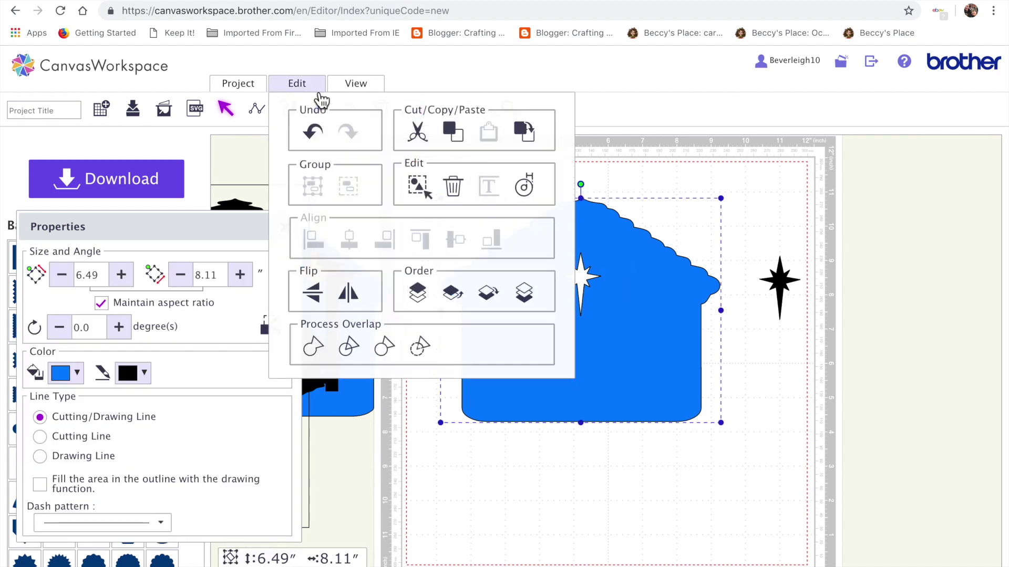
pyautogui.click(524, 300)
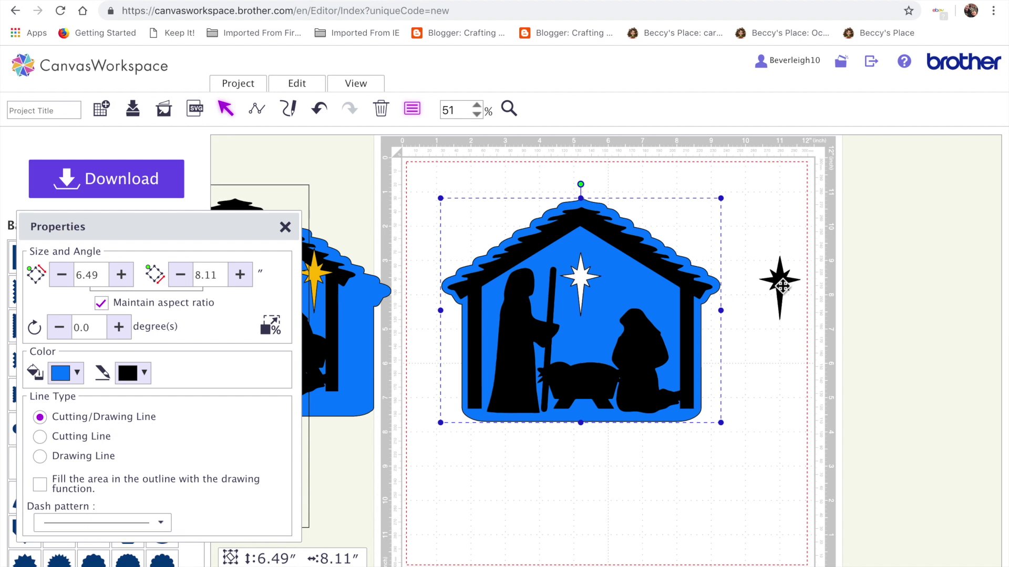
# Fill the spare star with golden yellow and place it over the star cutout in the blue backing.
pyautogui.click(782, 286)
pyautogui.click(77, 374)
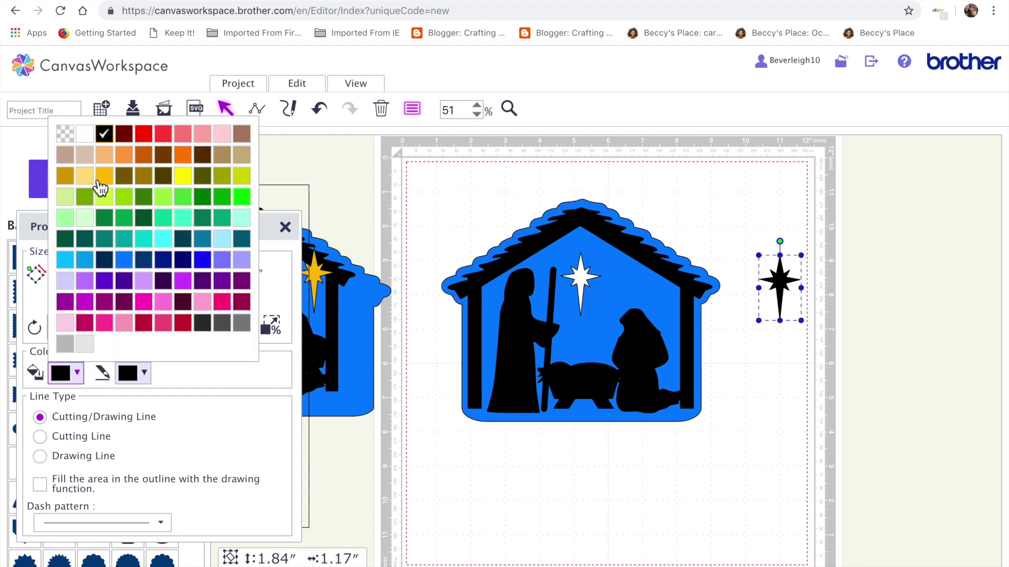
pyautogui.click(124, 175)
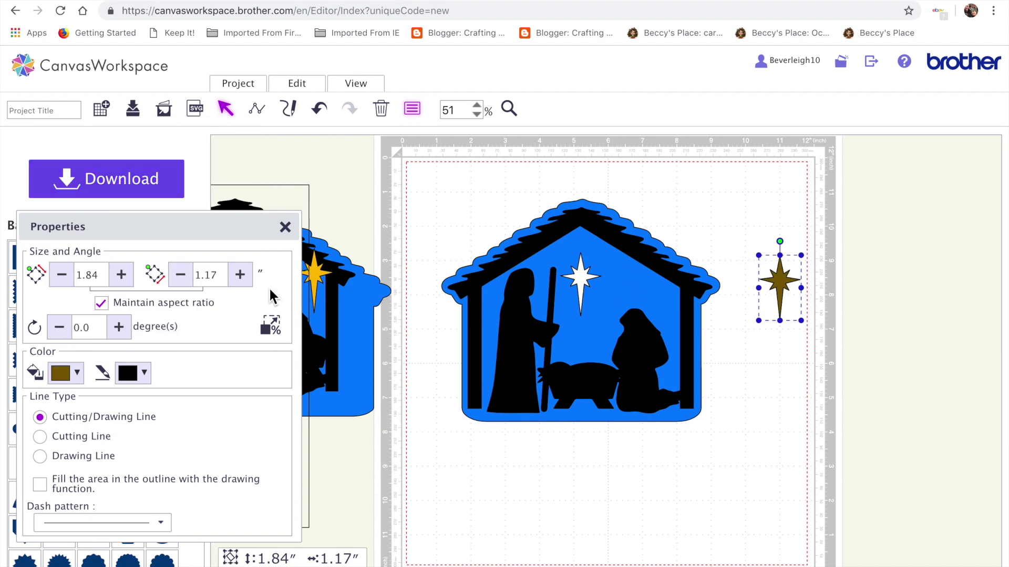
pyautogui.click(78, 374)
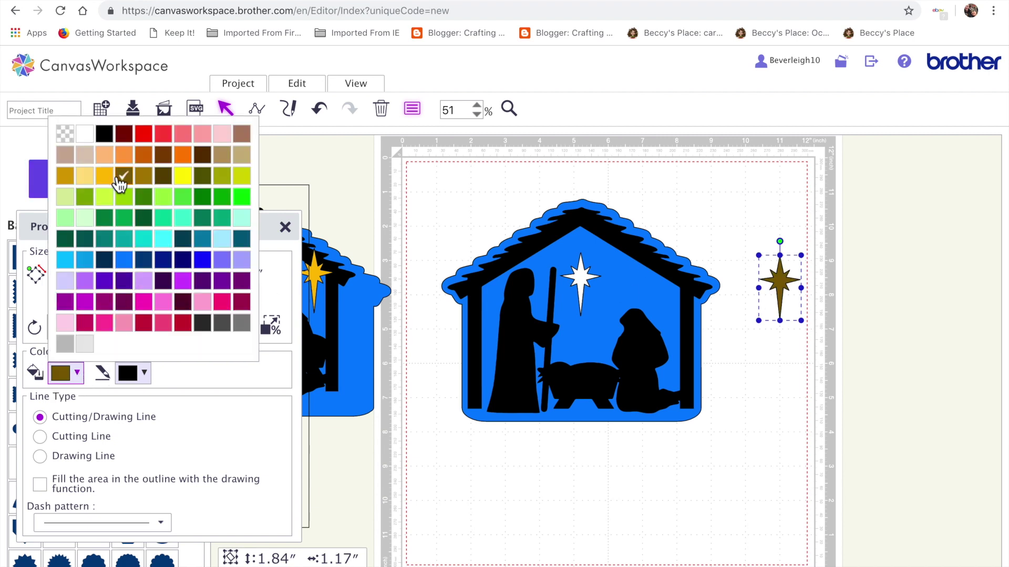
pyautogui.click(102, 176)
pyautogui.moveTo(781, 279); pyautogui.dragTo(586, 280)
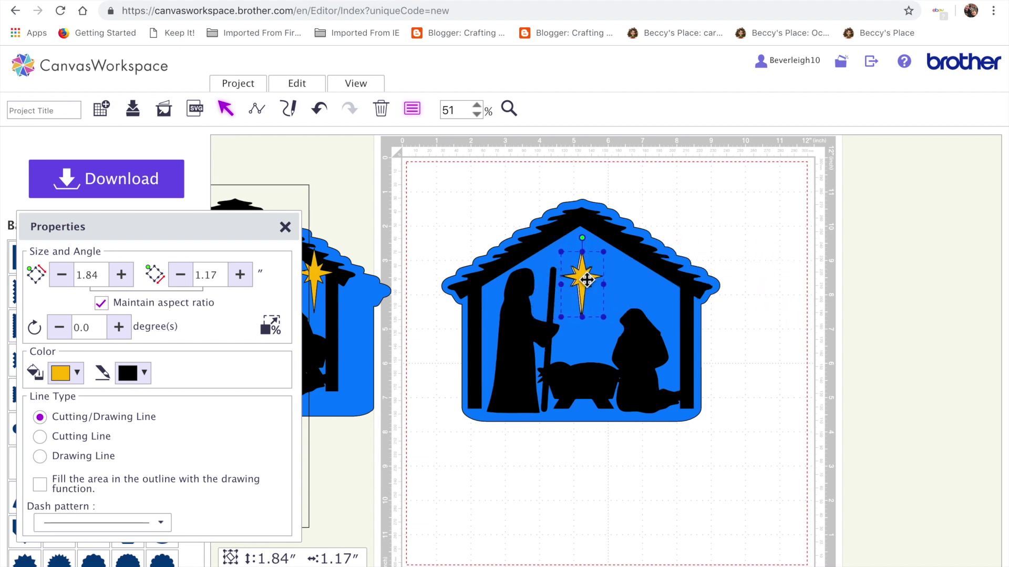
pyautogui.click(622, 438)
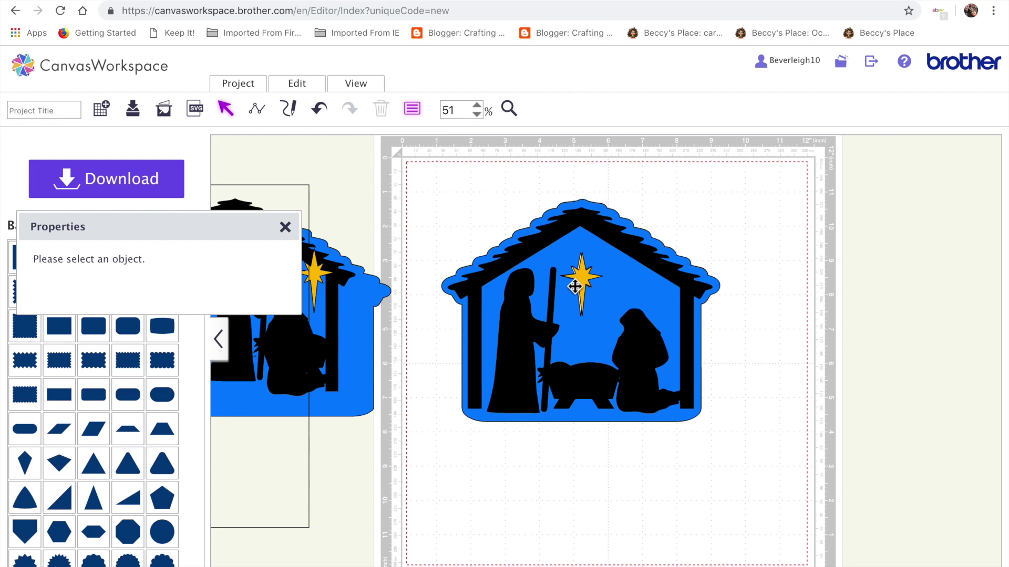
# Move the blue backing and the golden star off to the right of the black nativity silhouettes.
pyautogui.moveTo(460, 186); pyautogui.dragTo(698, 469)
pyautogui.click(780, 519)
pyautogui.moveTo(638, 236); pyautogui.dragTo(860, 255)
pyautogui.moveTo(583, 288); pyautogui.dragTo(821, 303)
# Group the black stable and figures and move the group slightly down and to the left.
pyautogui.moveTo(466, 156); pyautogui.dragTo(660, 360)
pyautogui.click(307, 95)
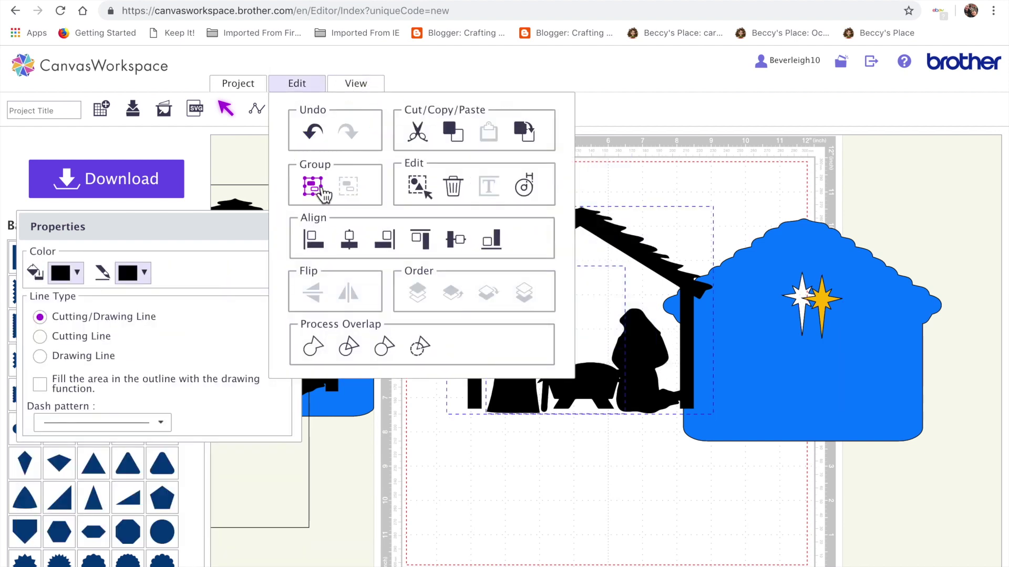
pyautogui.click(319, 191)
pyautogui.moveTo(623, 368); pyautogui.dragTo(596, 387)
# Centre-align the silhouette group, blue backing and golden star horizontally, and nudge the star up to cover its cutout.
pyautogui.moveTo(435, 169); pyautogui.dragTo(829, 443)
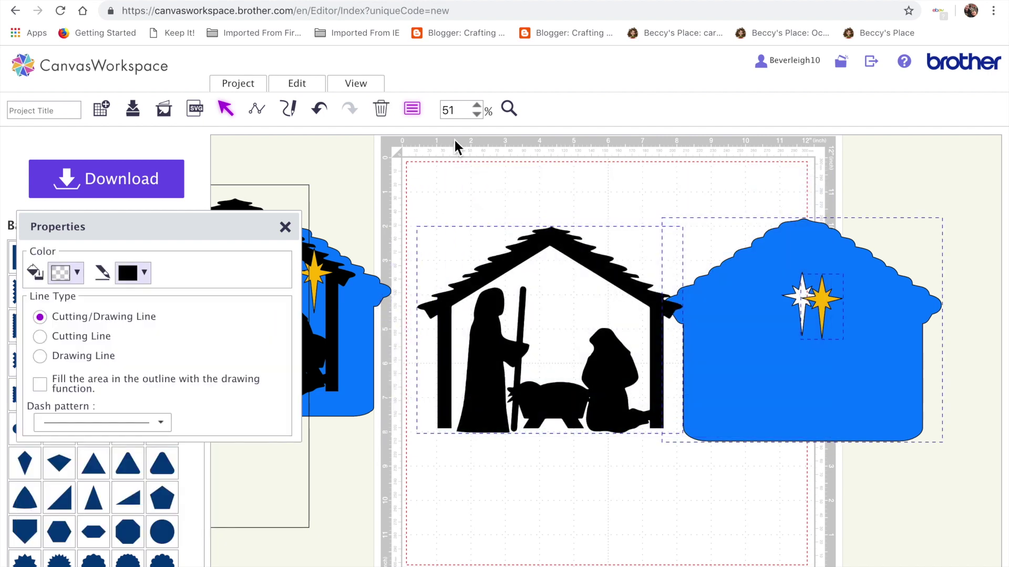
pyautogui.click(297, 84)
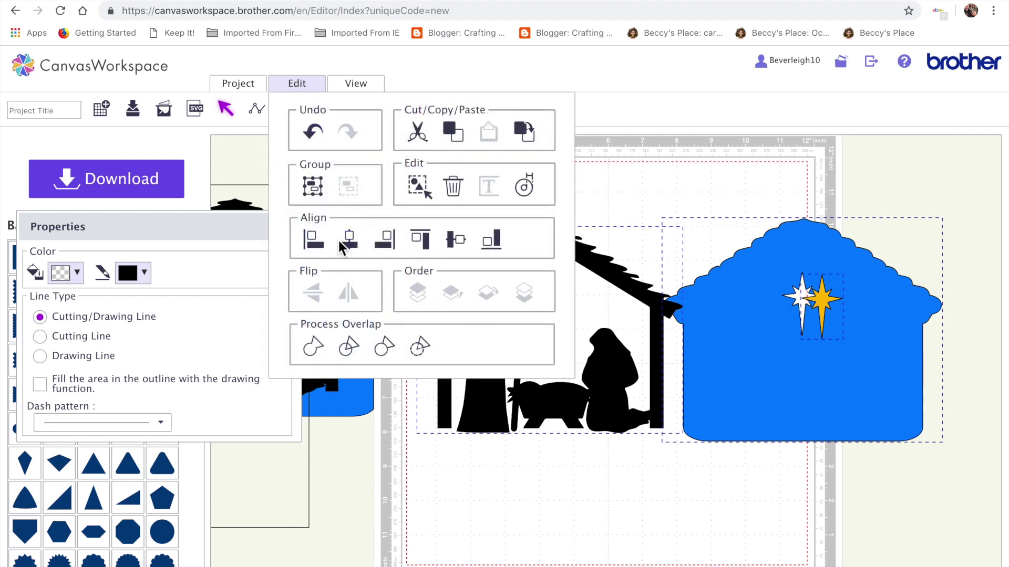
pyautogui.click(349, 242)
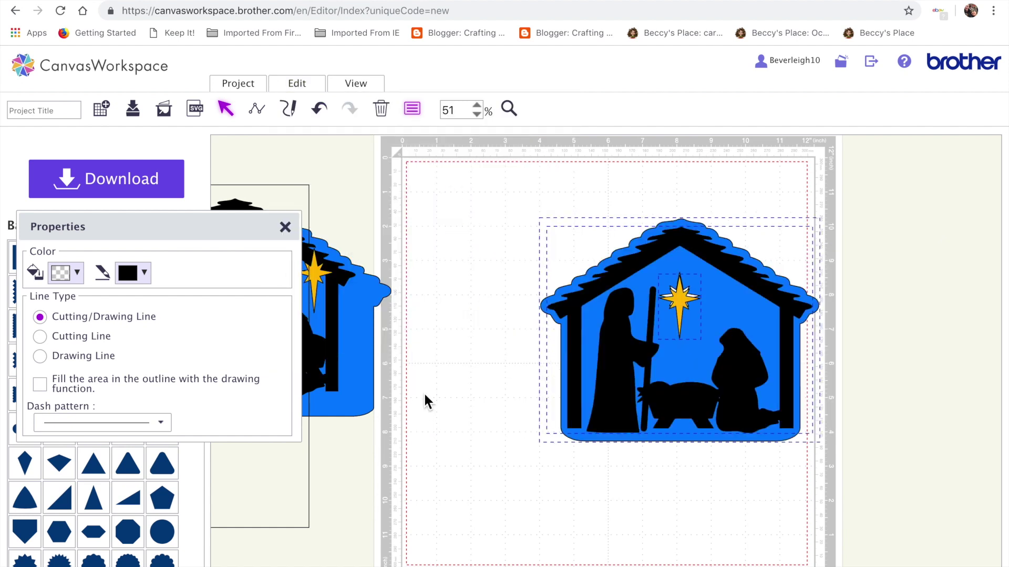
pyautogui.click(605, 496)
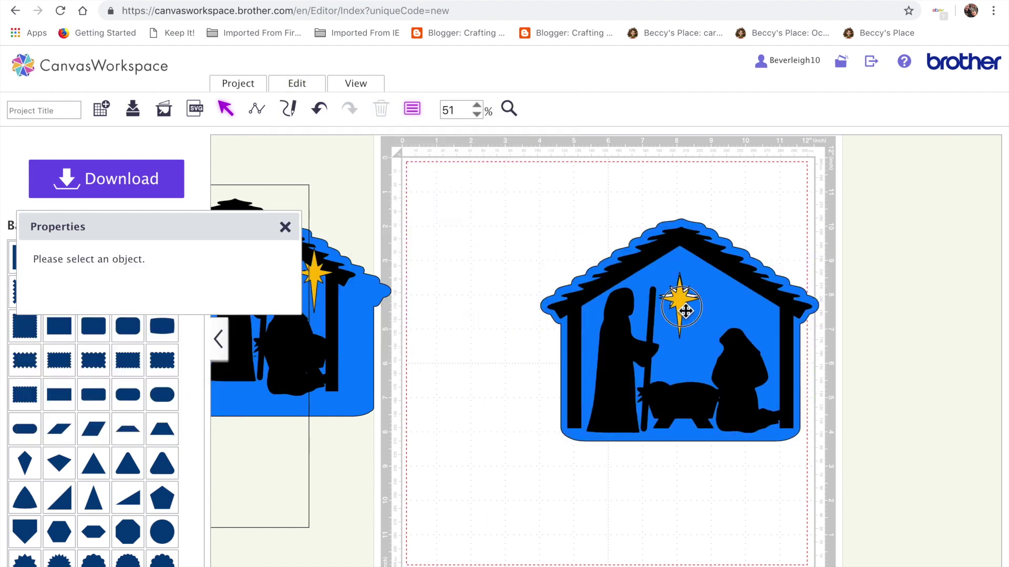
pyautogui.click(686, 311)
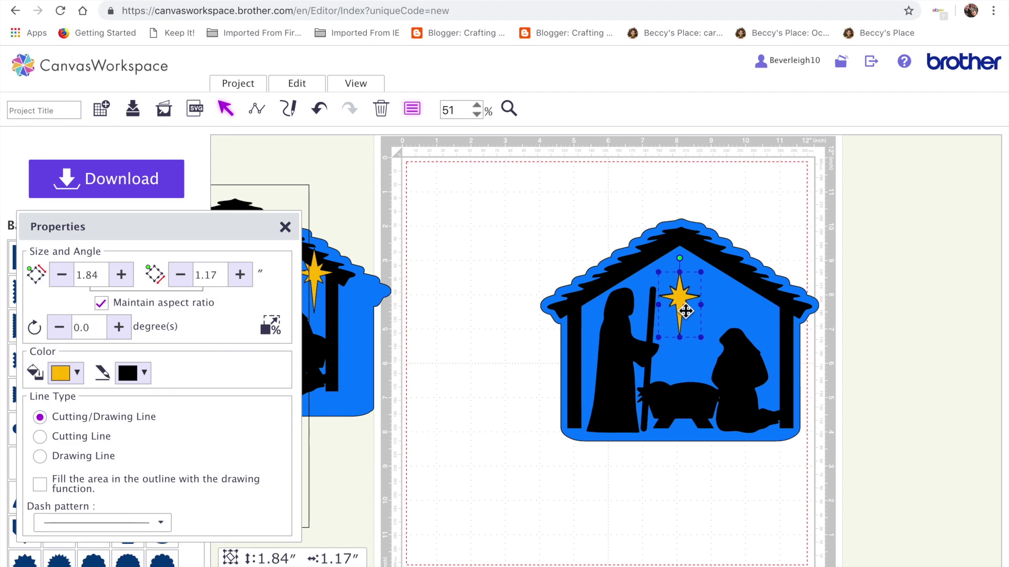
pyautogui.click(654, 507)
# Group the silhouettes, blue backing and golden star, and scale the group to 6 inches high in proportion.
pyautogui.moveTo(483, 198); pyautogui.dragTo(800, 481)
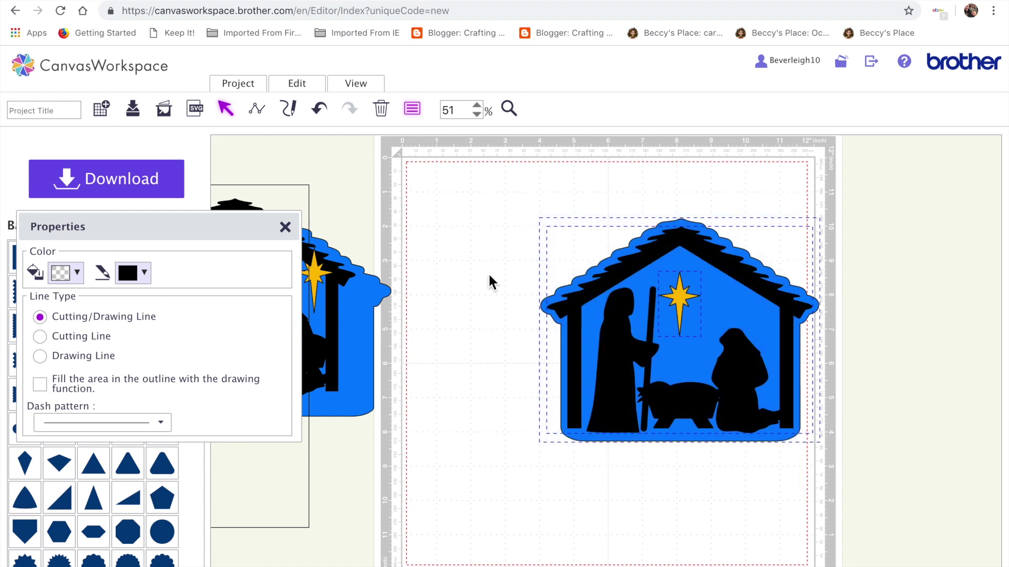
pyautogui.click(293, 88)
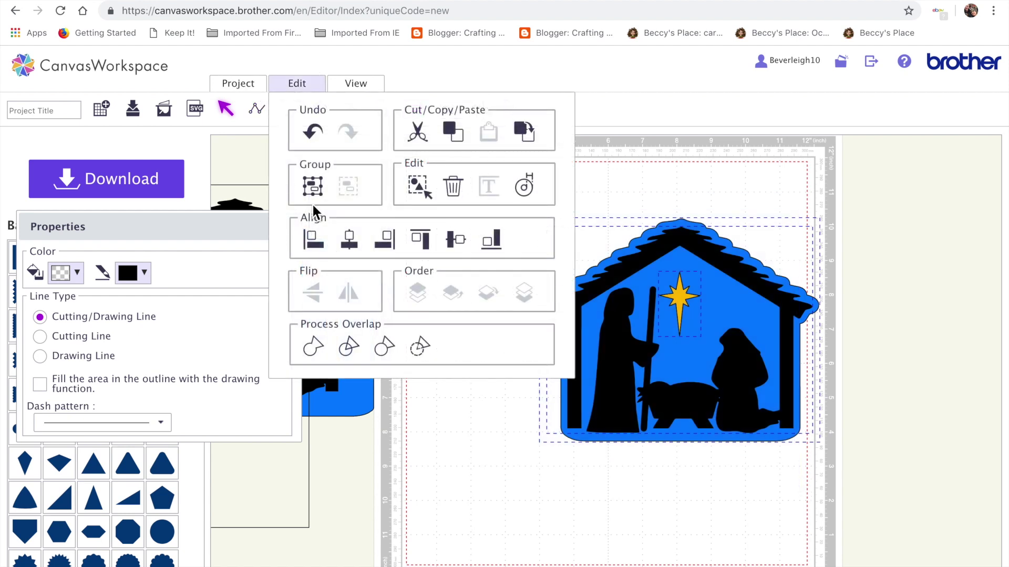
pyautogui.click(319, 192)
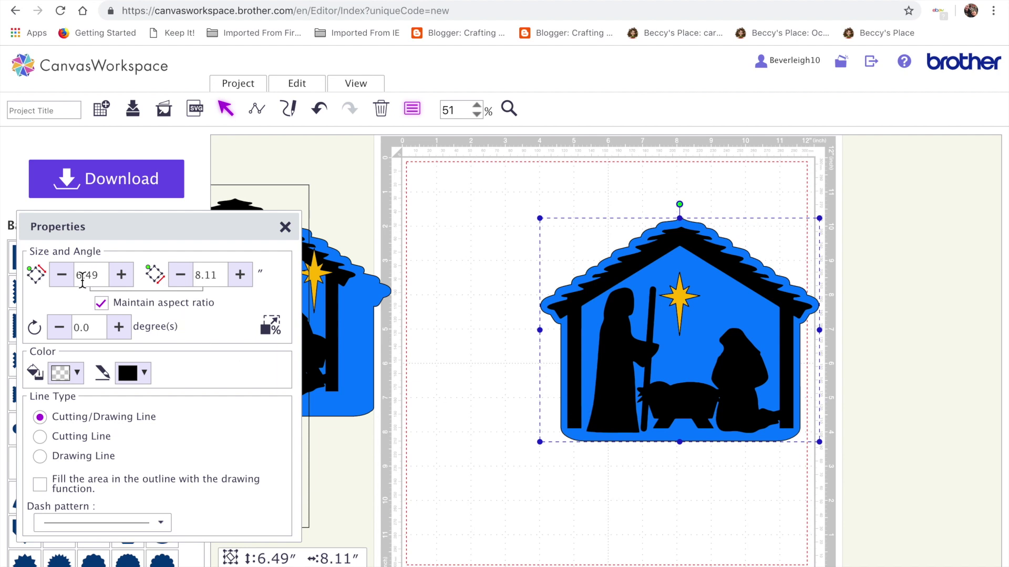
pyautogui.click(102, 278)
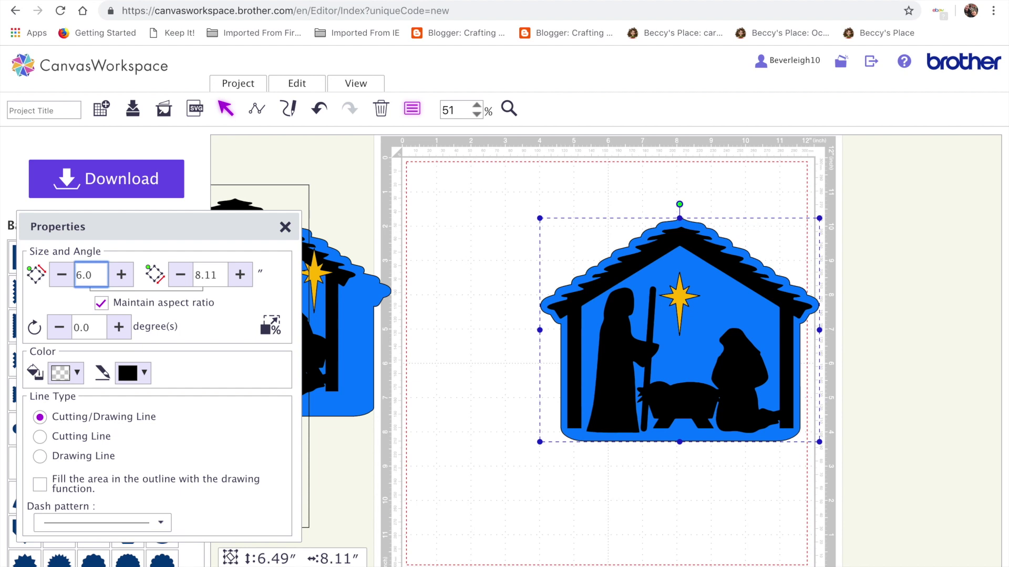
pyautogui.press('Return')
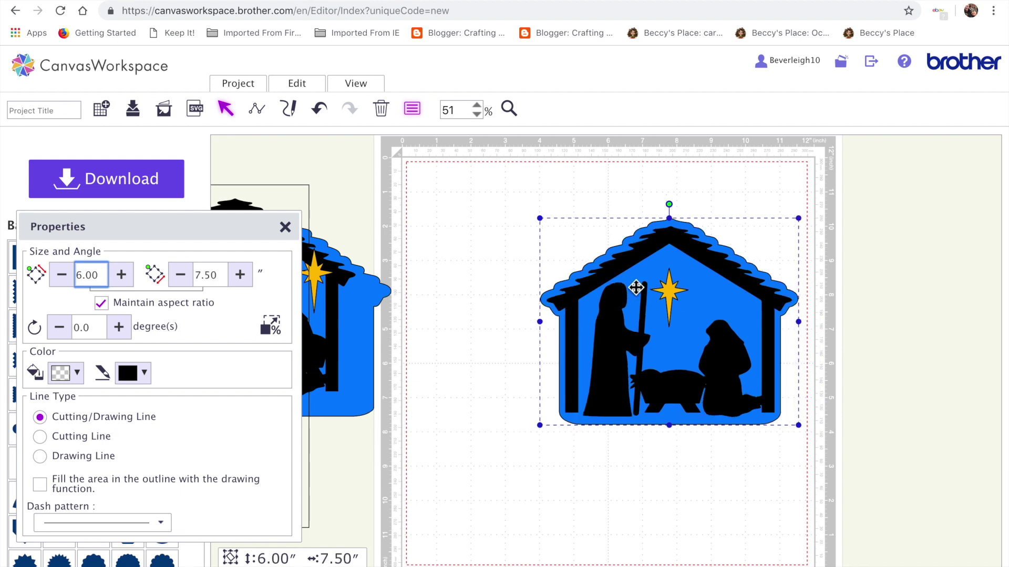
# Move the nativity group off the mat to the right and add a plain basic square to the mat.
pyautogui.moveTo(678, 290); pyautogui.dragTo(875, 271)
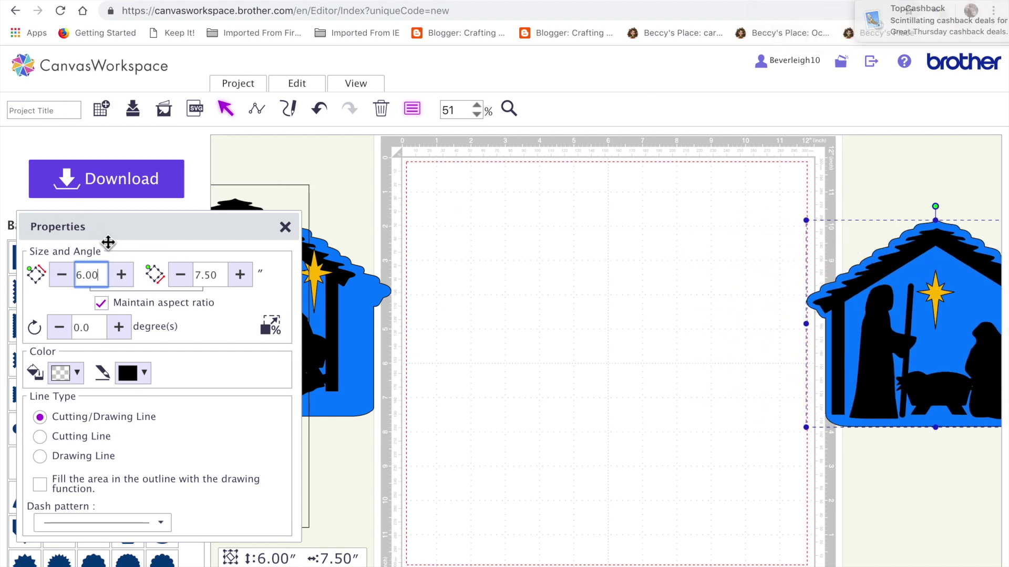
pyautogui.moveTo(78, 232); pyautogui.dragTo(224, 288)
pyautogui.click(38, 260)
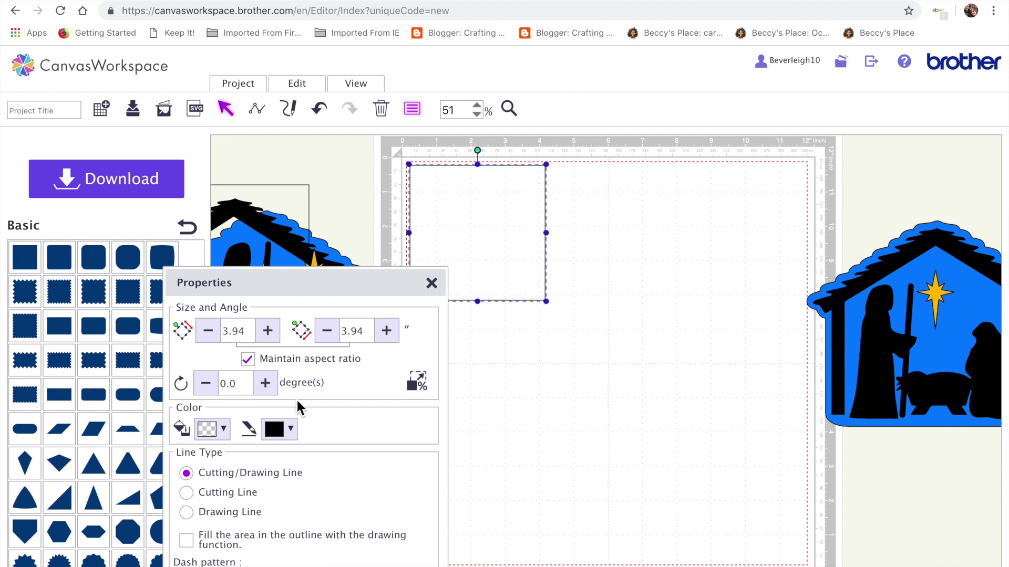
# Stretch the square sideways to match the base of the nativity backing, set its width to 6.45 inches and place it mid-mat.
pyautogui.moveTo(457, 244); pyautogui.dragTo(585, 320)
pyautogui.moveTo(856, 246); pyautogui.dragTo(694, 203)
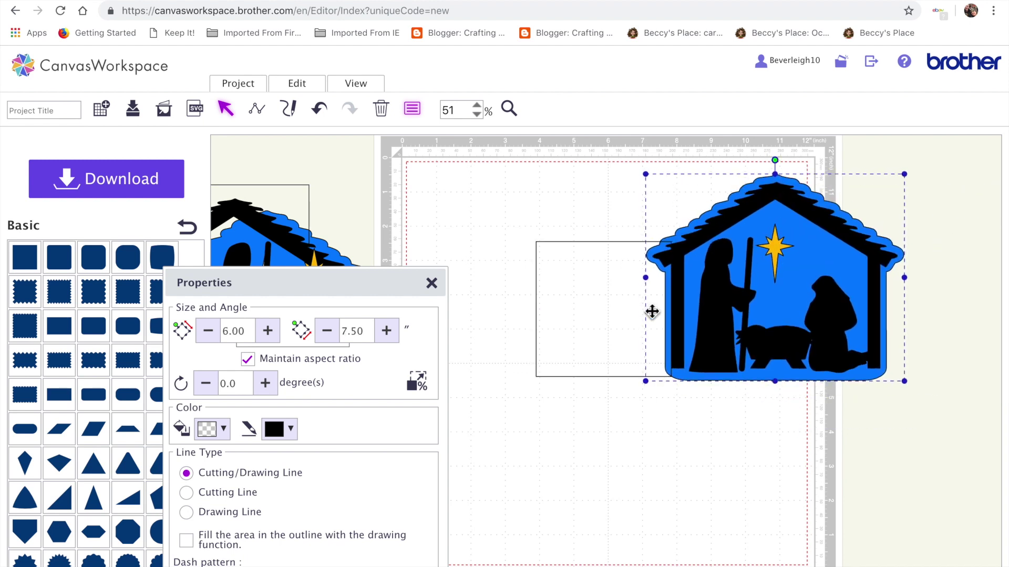
pyautogui.moveTo(673, 329); pyautogui.dragTo(729, 362)
pyautogui.moveTo(807, 379); pyautogui.dragTo(892, 379)
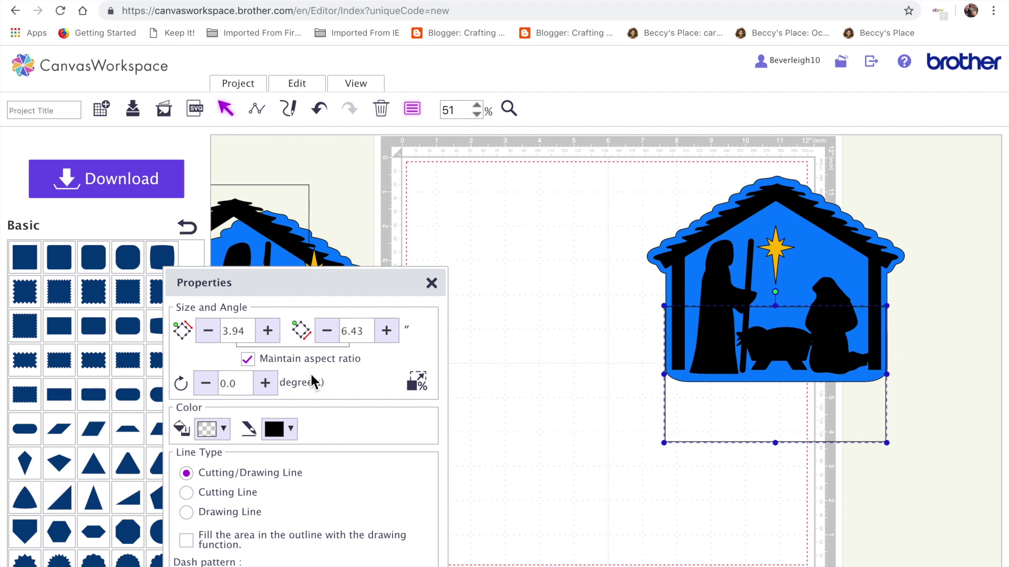
pyautogui.click(369, 335)
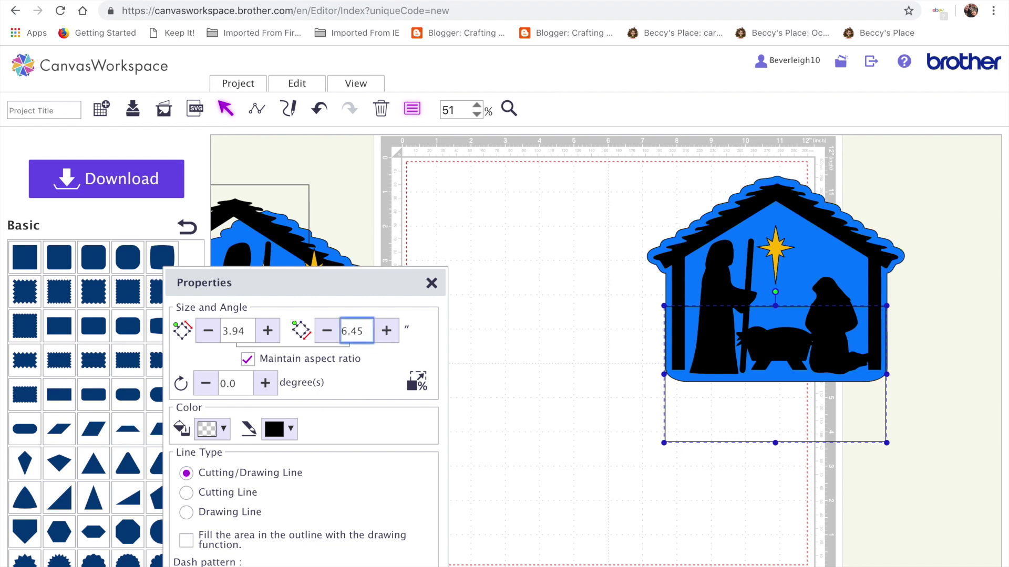
pyautogui.moveTo(766, 424); pyautogui.dragTo(583, 387)
# Try the nativity group over the rectangle to compare widths, move it off the mat, and undo those moves.
pyautogui.click(831, 295)
pyautogui.moveTo(799, 298); pyautogui.dragTo(641, 321)
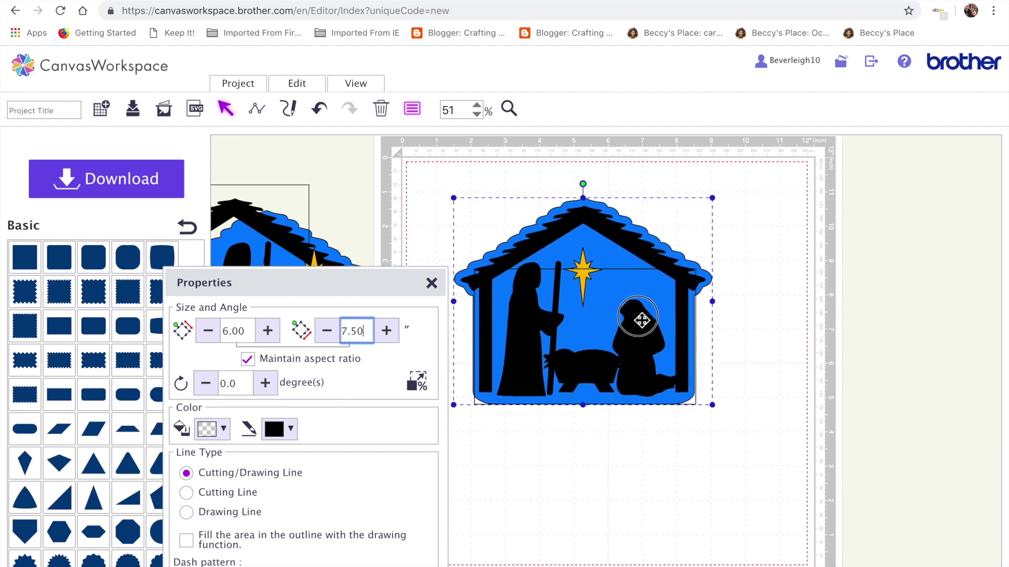
pyautogui.moveTo(642, 320); pyautogui.dragTo(641, 319)
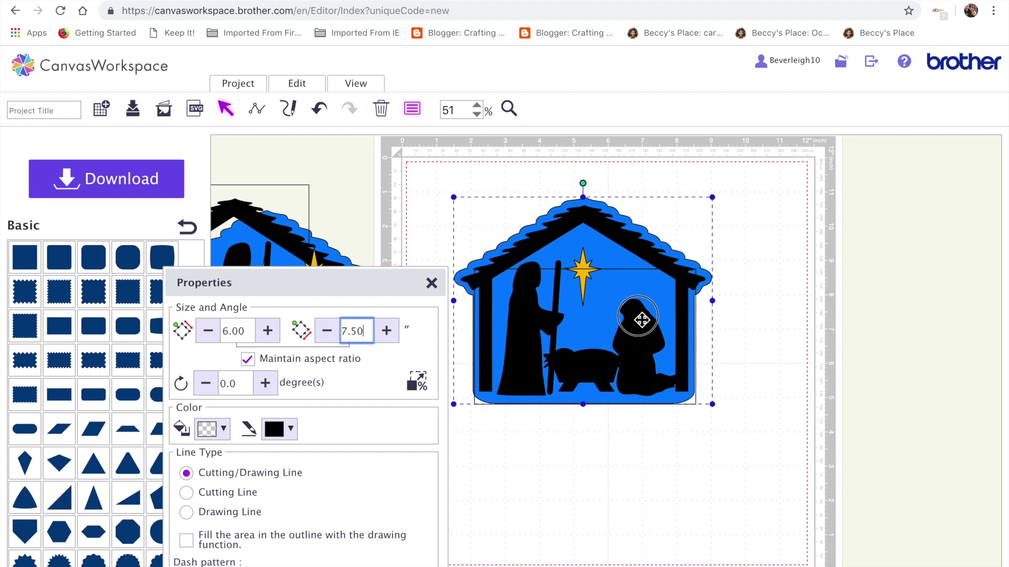
pyautogui.moveTo(642, 320); pyautogui.dragTo(915, 310)
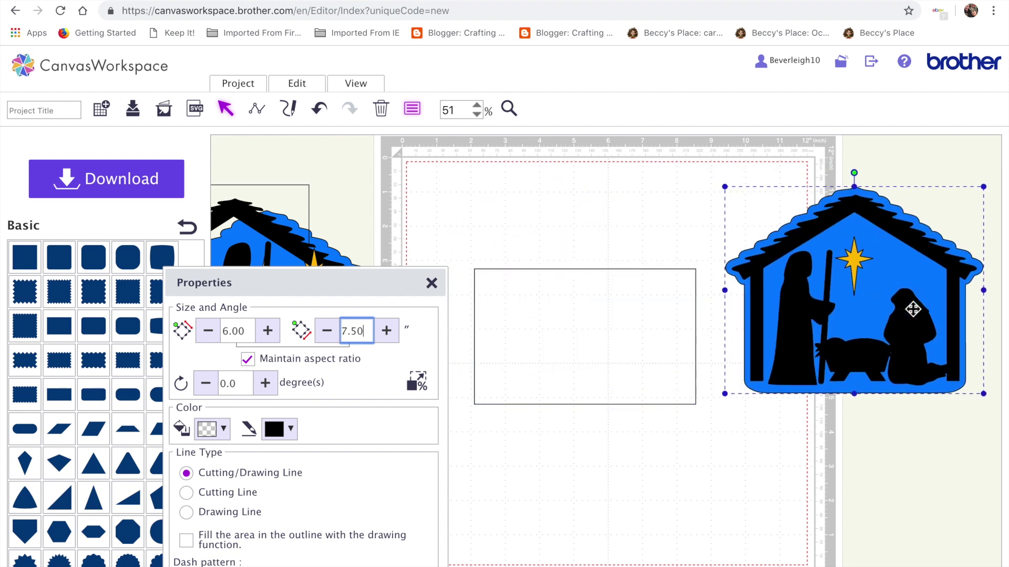
pyautogui.click(598, 375)
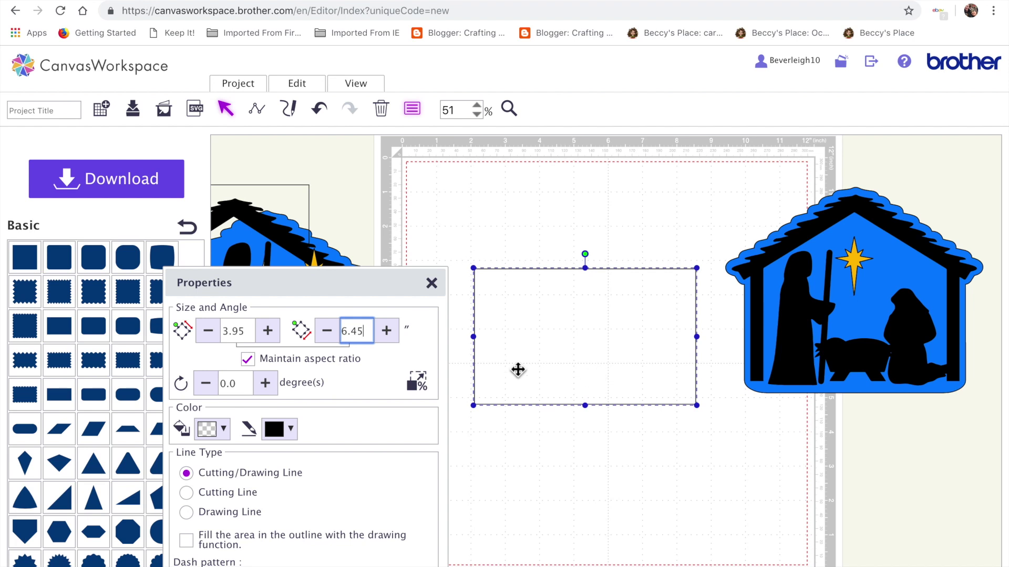
pyautogui.click(249, 334)
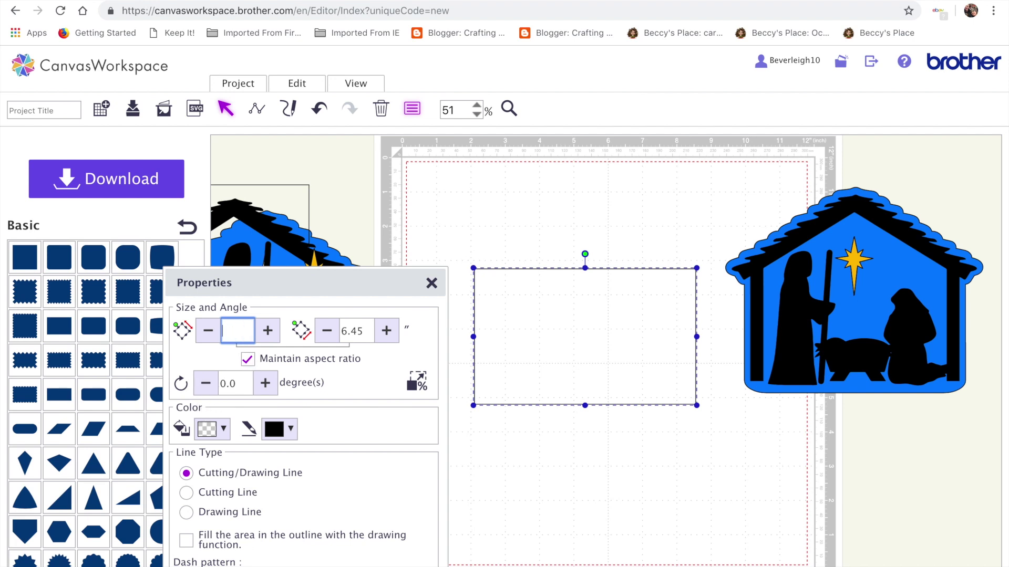
pyautogui.click(325, 107)
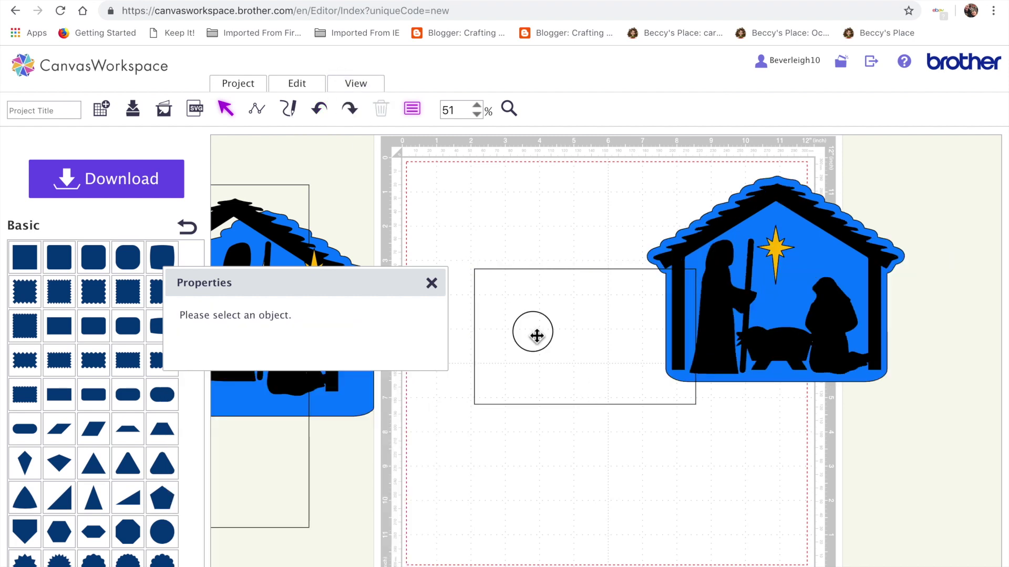
# Stop maintaining the rectangle's aspect ratio and set its height to 10 inches.
pyautogui.click(536, 336)
pyautogui.click(254, 368)
pyautogui.doubleClick(552, 345)
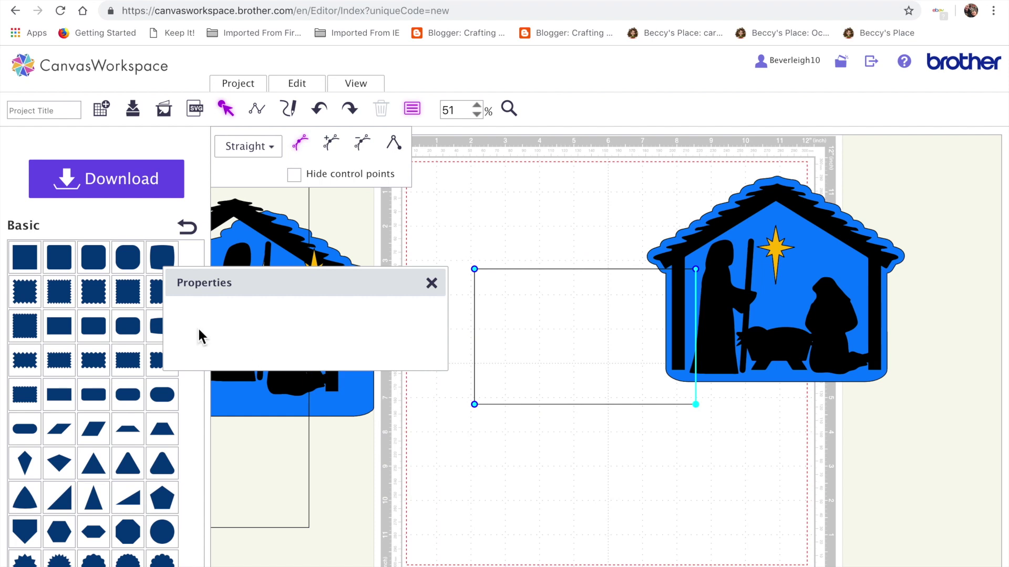
pyautogui.click(568, 361)
pyautogui.click(551, 490)
pyautogui.click(551, 490)
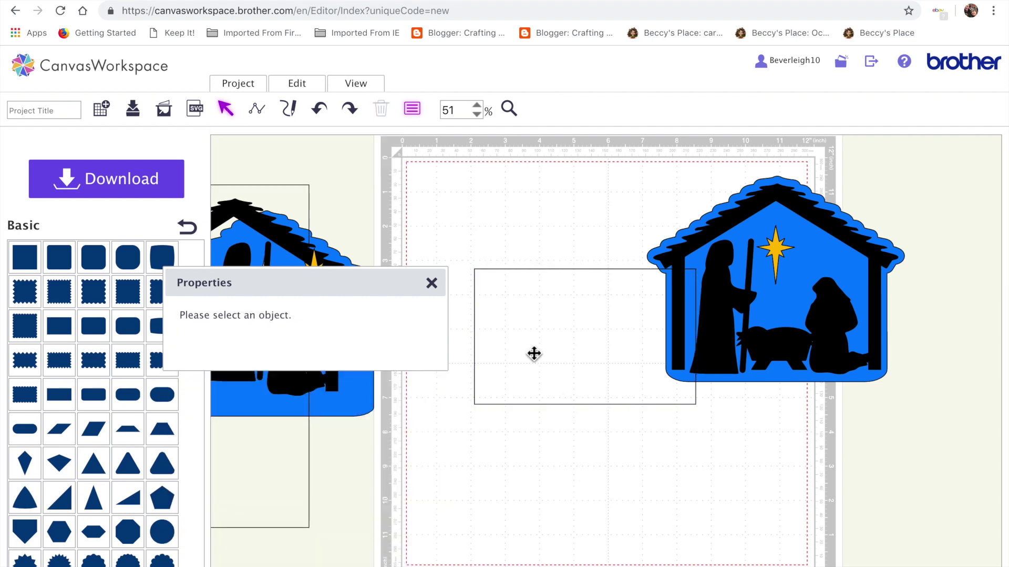
pyautogui.click(519, 391)
pyautogui.click(251, 332)
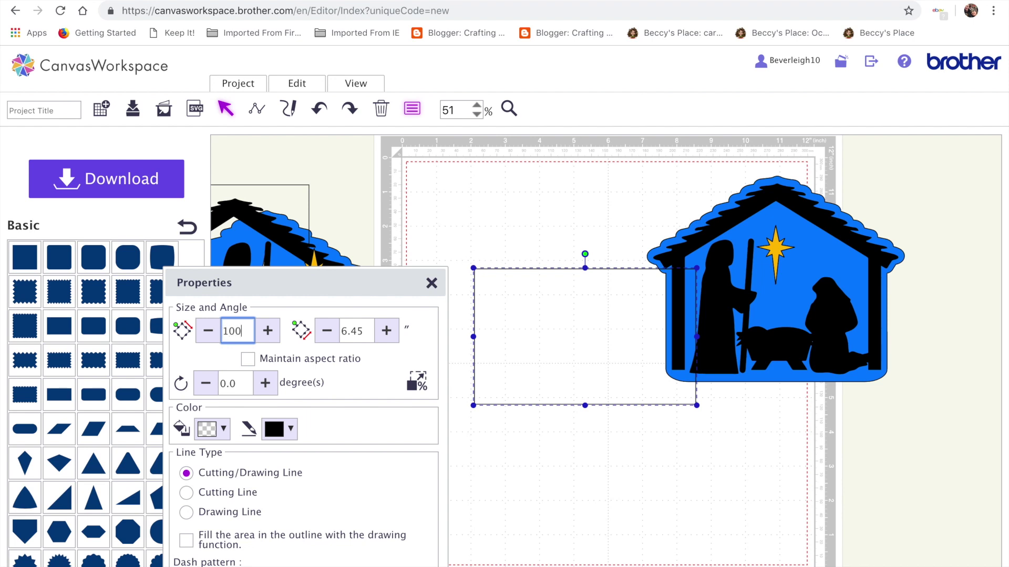
pyautogui.press('Return')
# Move the tall rectangle up so it fits on the mat and fill it with light beige.
pyautogui.moveTo(558, 425); pyautogui.dragTo(545, 400)
pyautogui.click(224, 429)
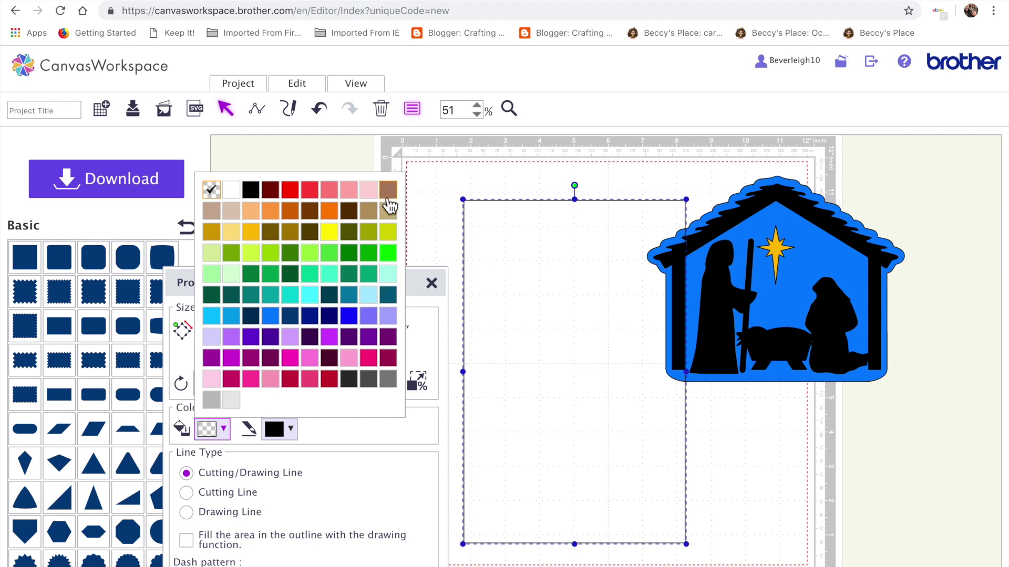
pyautogui.click(240, 214)
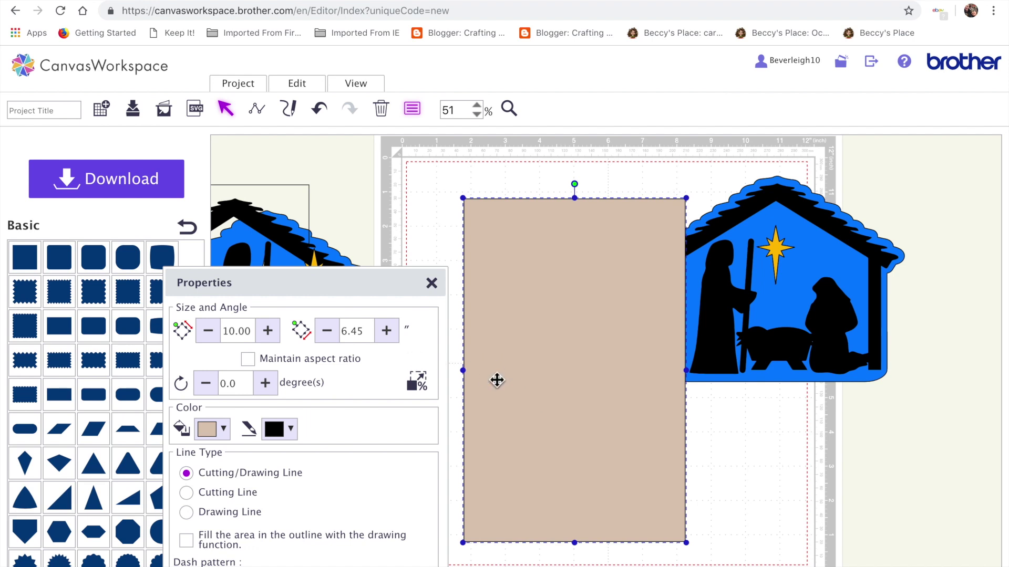
# Duplicate the beige rectangle and set the copy's height to 5 inches.
pyautogui.hotkey('ctrl', 'd')
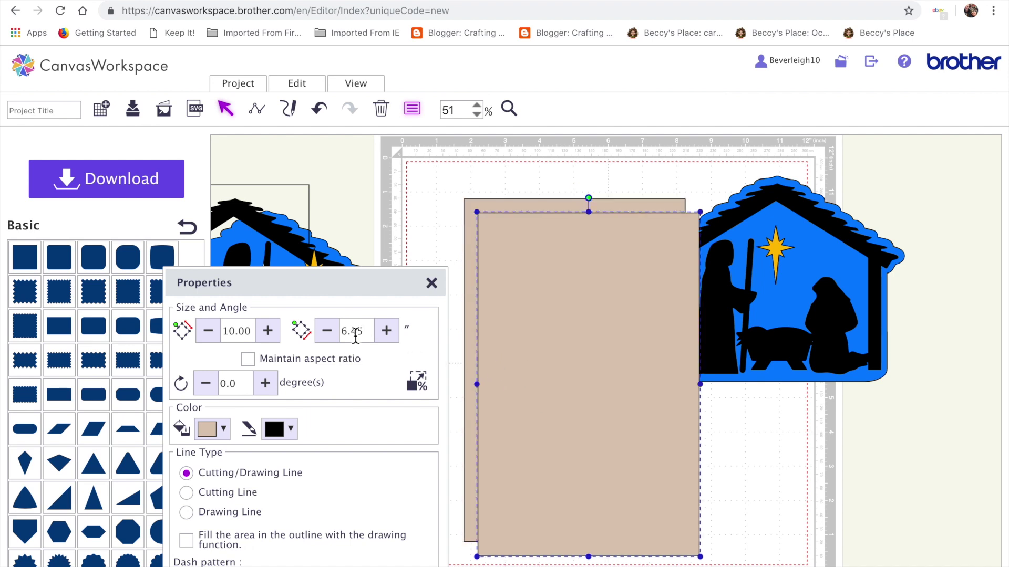
pyautogui.click(251, 339)
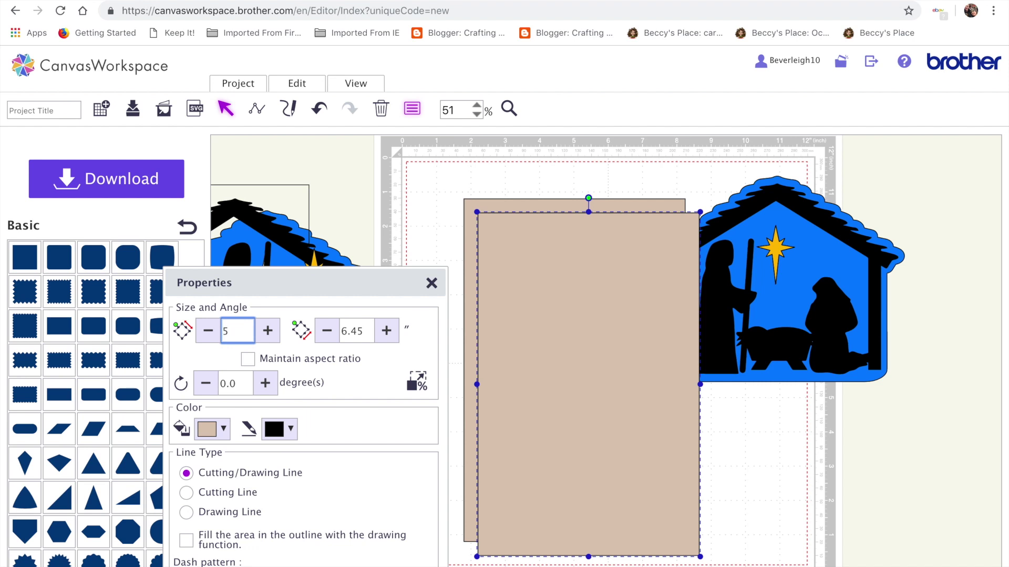
pyautogui.write('5')
pyautogui.press('Return')
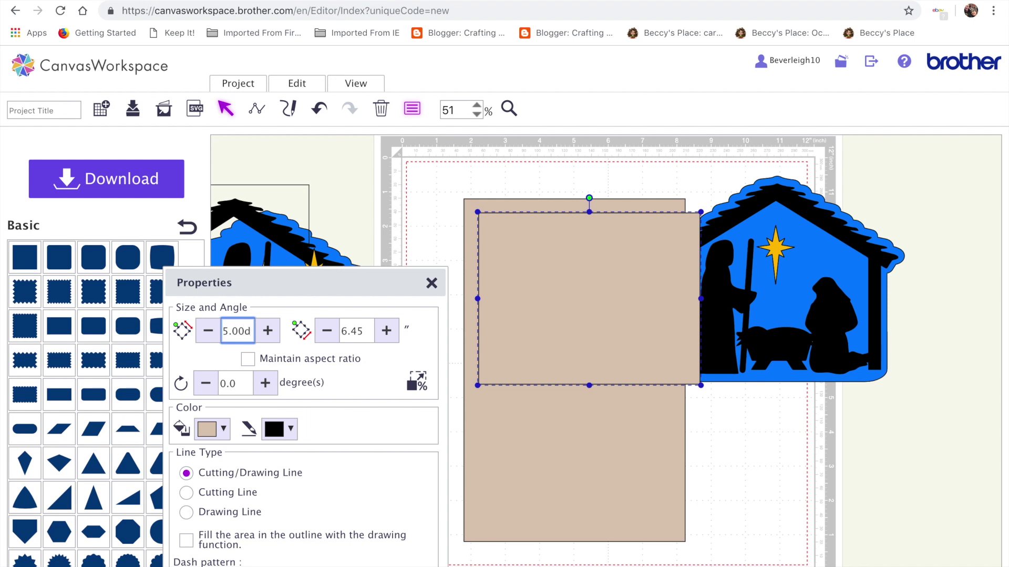
pyautogui.click(773, 502)
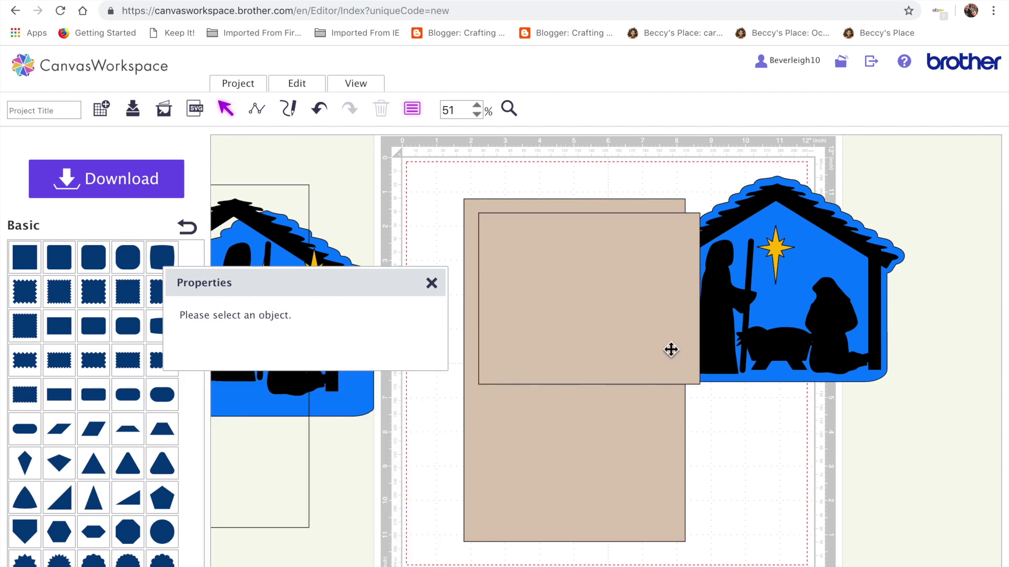
# Duplicate the 5-inch rectangle, reduce the copy's height to 2.5 inches and place it off the mat below the nativity.
pyautogui.click(670, 350)
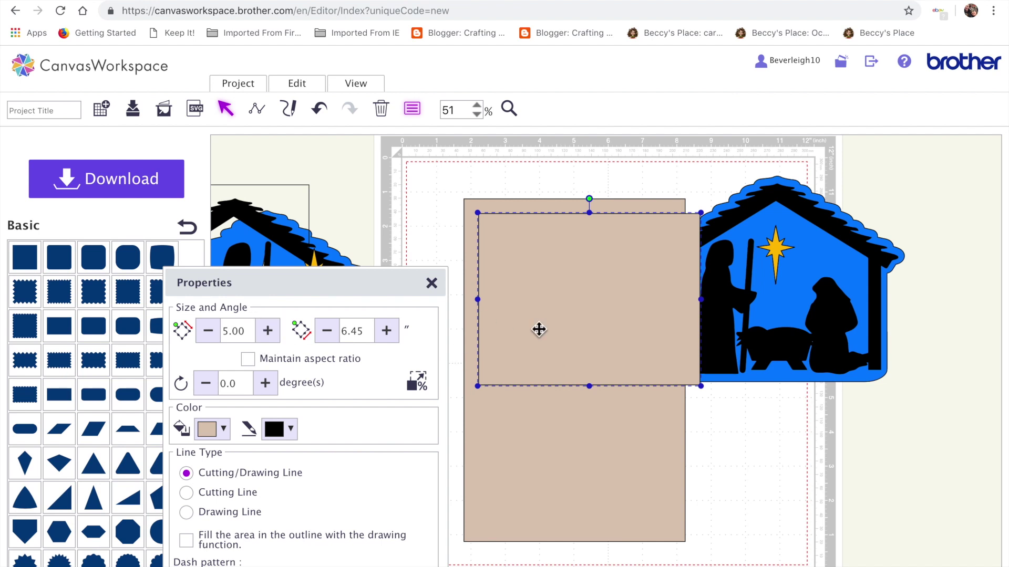
pyautogui.hotkey('ctrl', 'v')
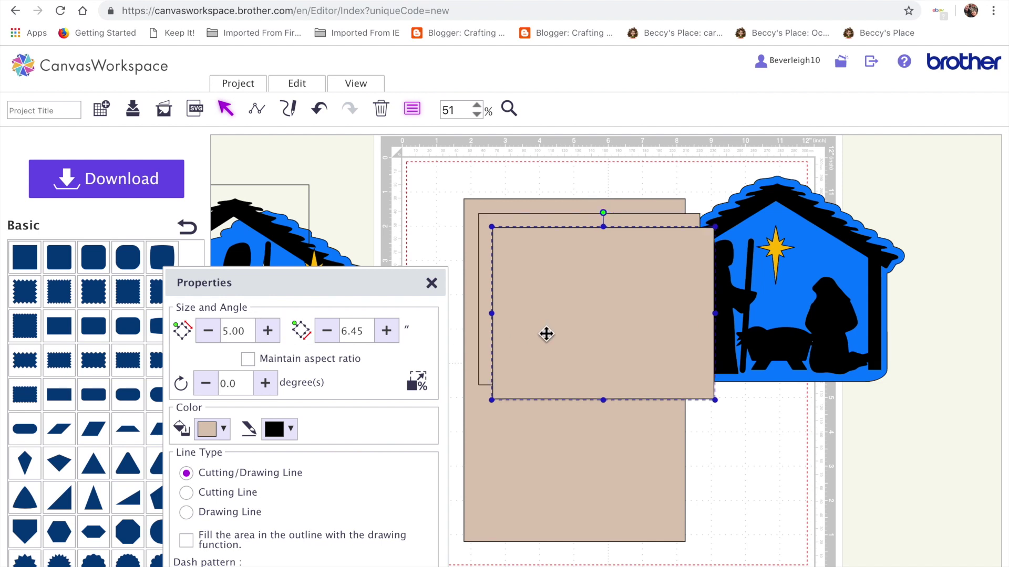
pyautogui.click(208, 331)
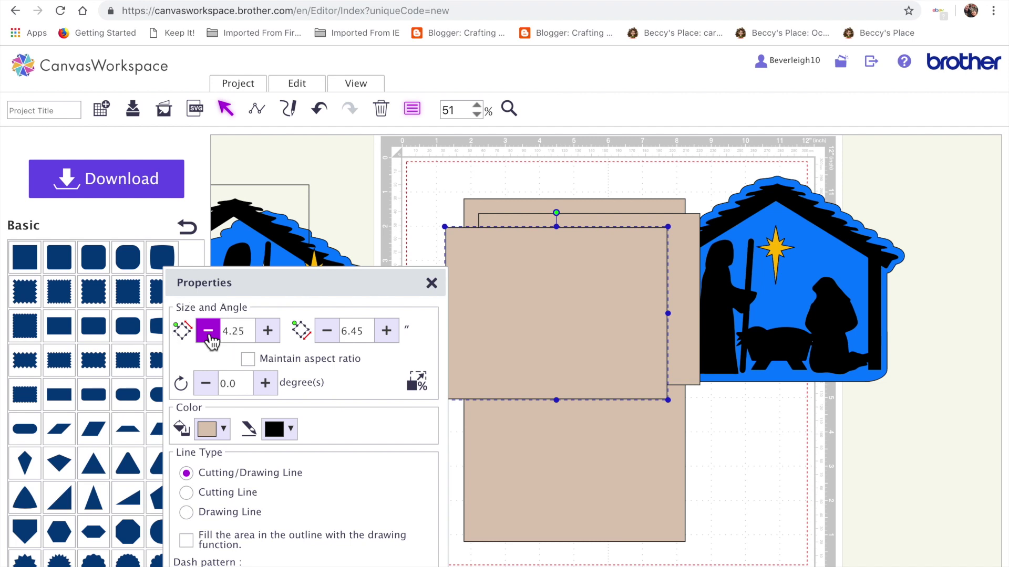
pyautogui.click(208, 331)
pyautogui.click(208, 331)
pyautogui.click(208, 331)
pyautogui.click(208, 331)
pyautogui.click(208, 331)
pyautogui.click(208, 331)
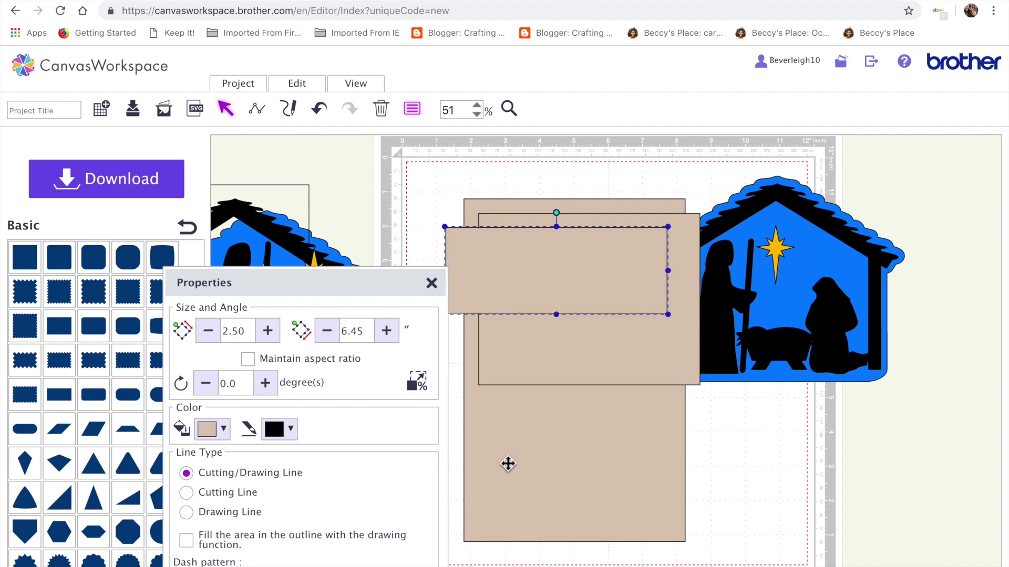
pyautogui.moveTo(510, 316); pyautogui.dragTo(872, 452)
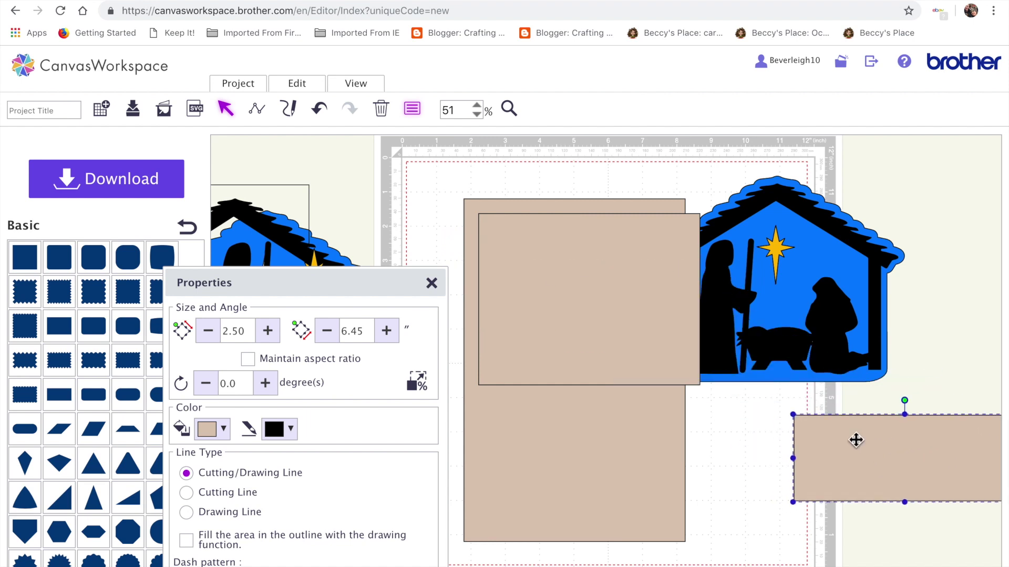
# Move the nativity group clear of the mat, and align the 10-inch and 5-inch rectangles by horizontal centre and top edge.
pyautogui.moveTo(820, 226); pyautogui.dragTo(927, 239)
pyautogui.moveTo(449, 184); pyautogui.dragTo(621, 322)
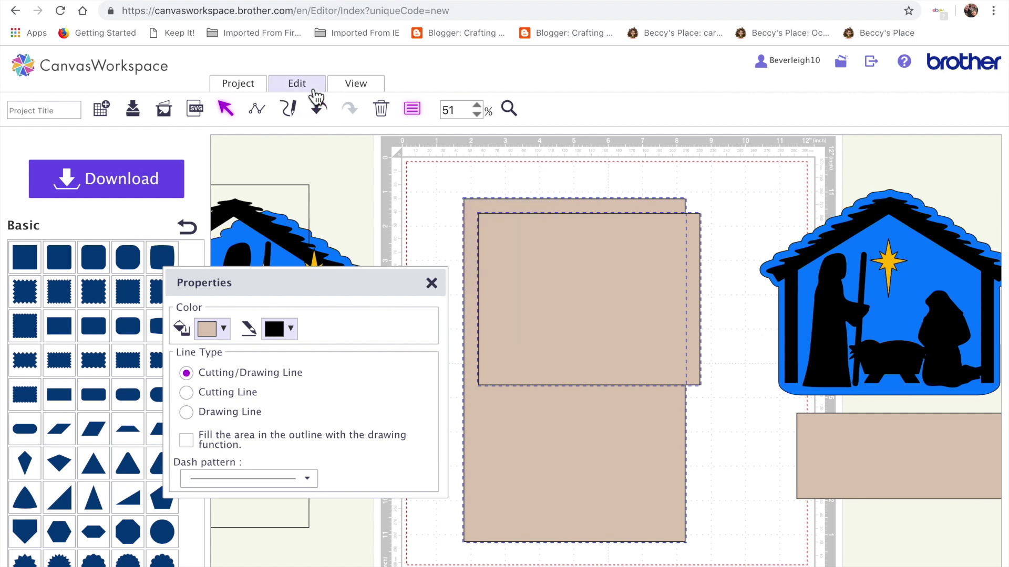
pyautogui.click(297, 84)
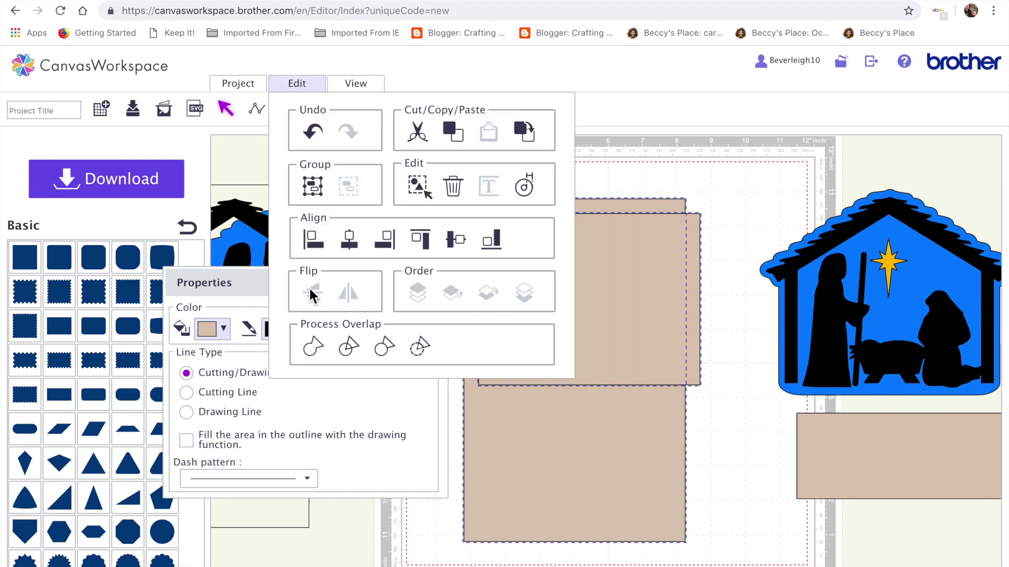
pyautogui.click(349, 241)
pyautogui.click(309, 90)
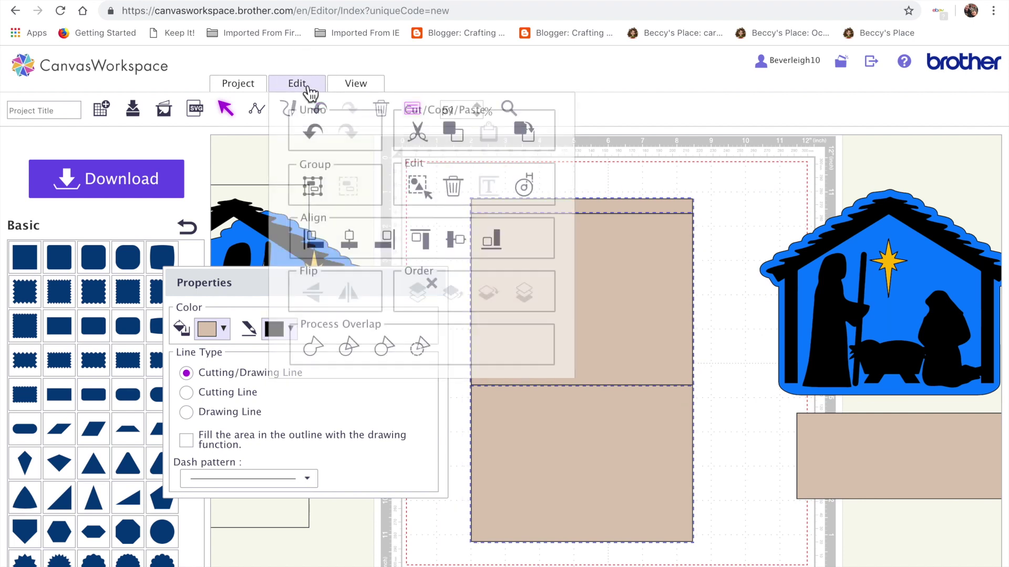
pyautogui.click(420, 239)
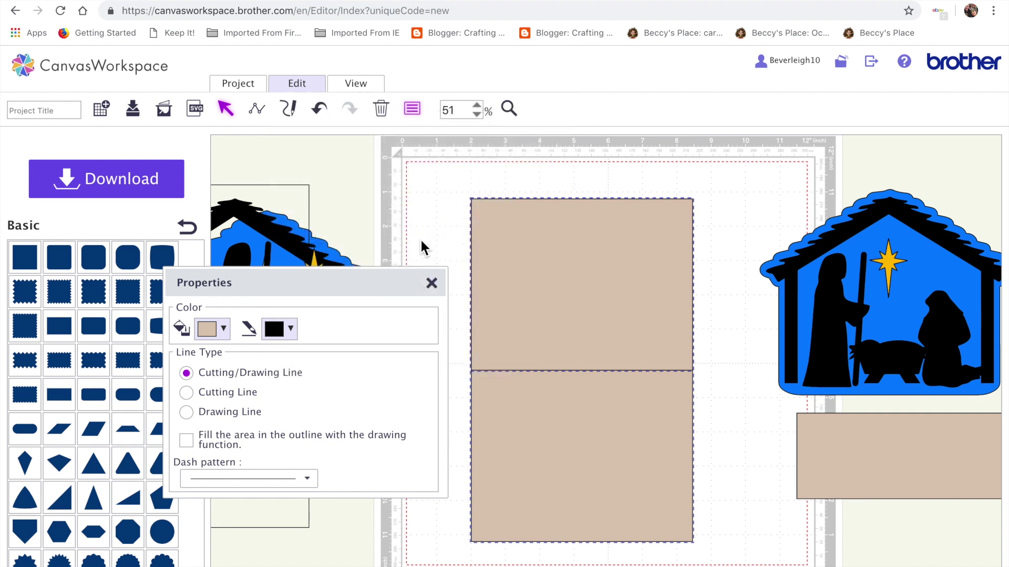
pyautogui.click(731, 444)
pyautogui.click(607, 312)
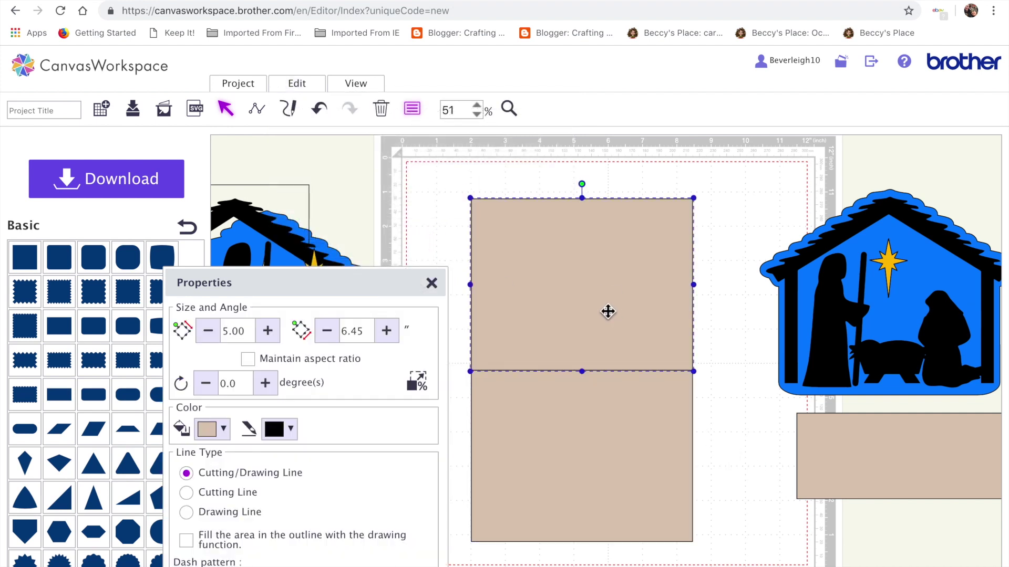
pyautogui.doubleClick(606, 309)
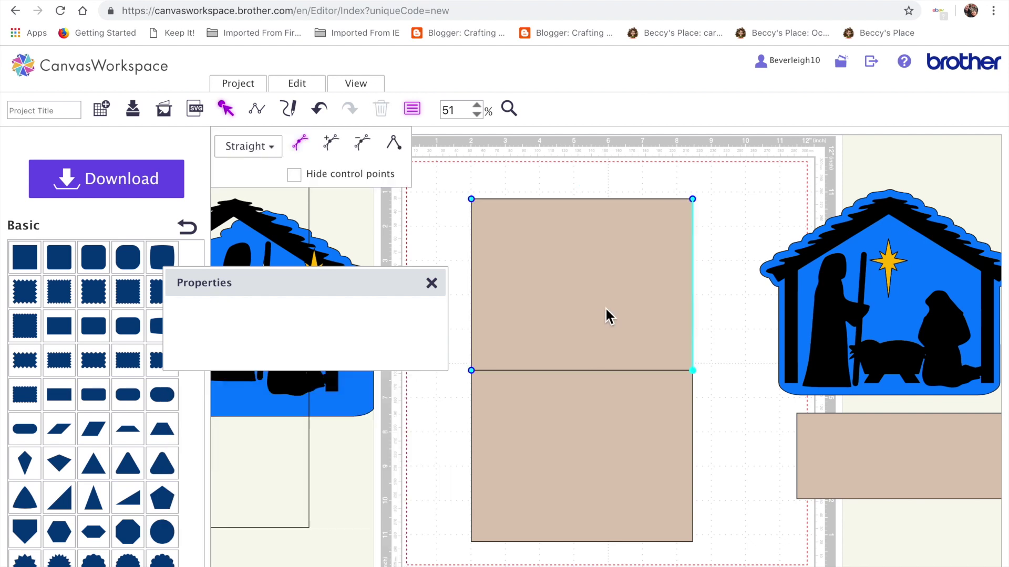
pyautogui.click(471, 200)
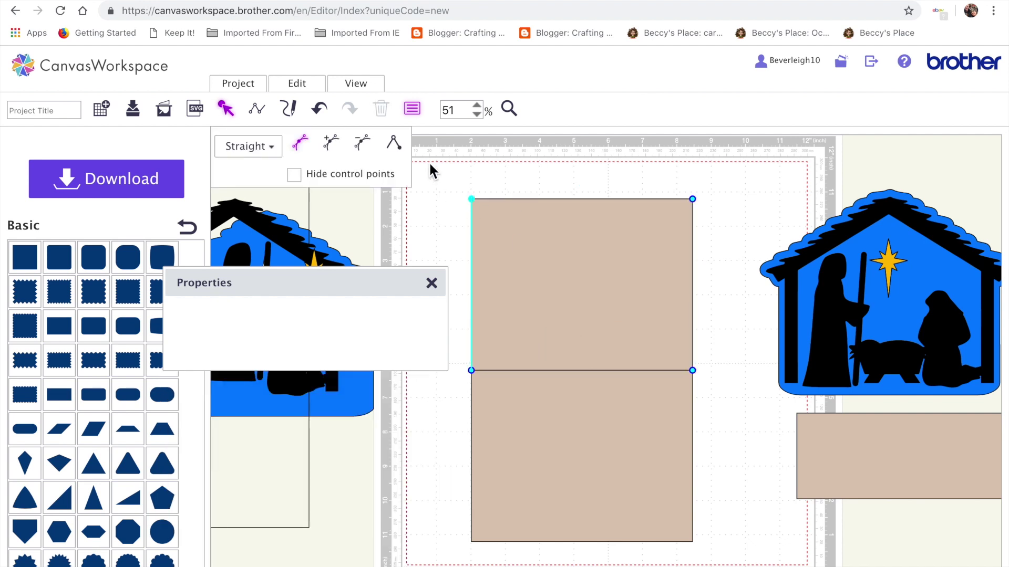
pyautogui.click(319, 114)
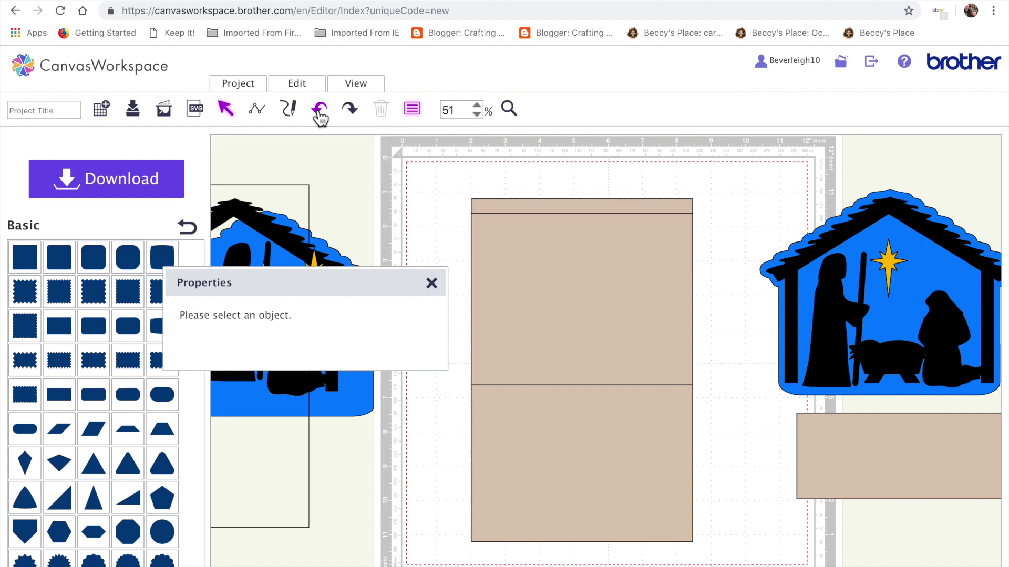
pyautogui.click(319, 113)
pyautogui.click(350, 110)
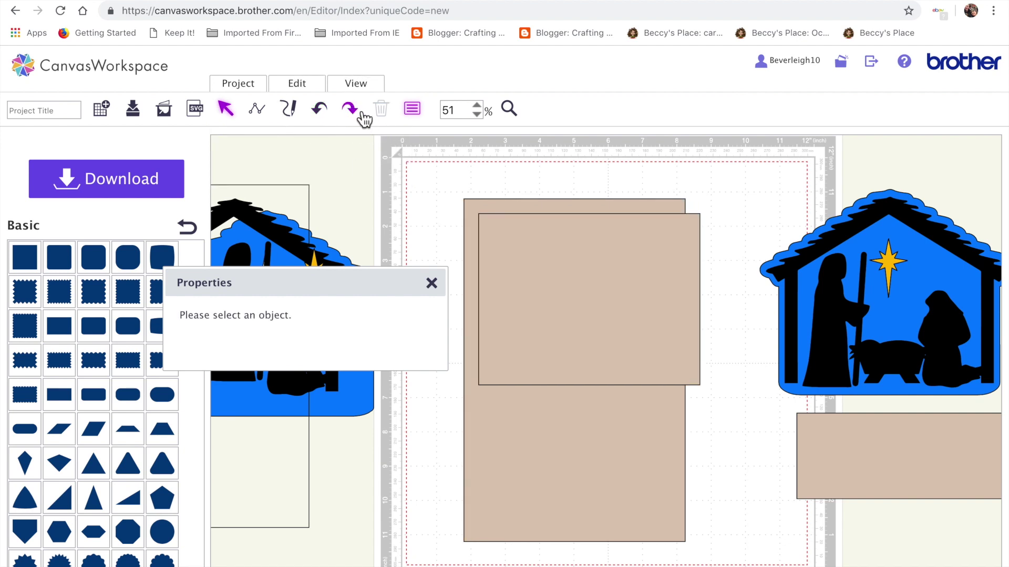
pyautogui.click(350, 111)
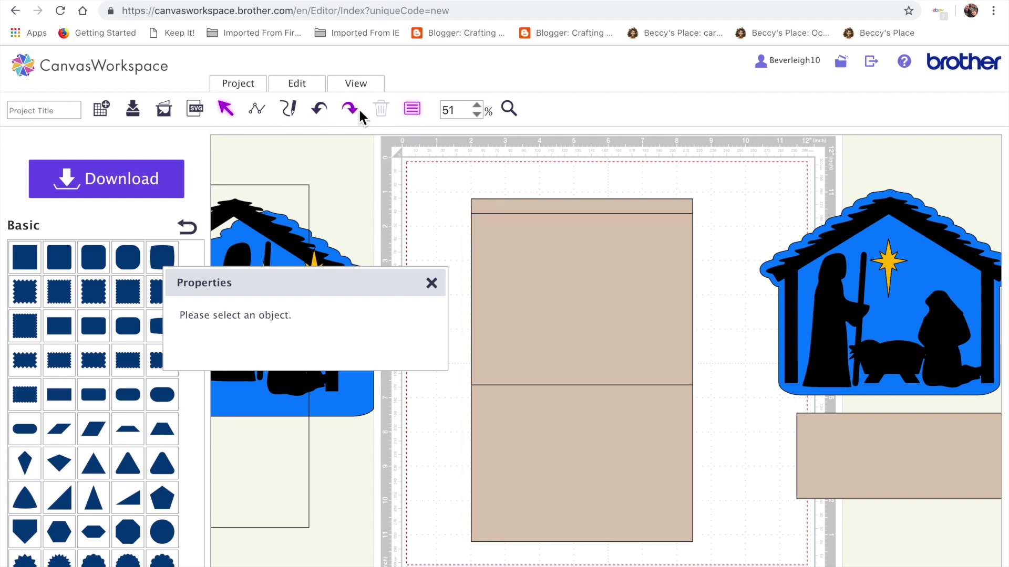
pyautogui.click(626, 310)
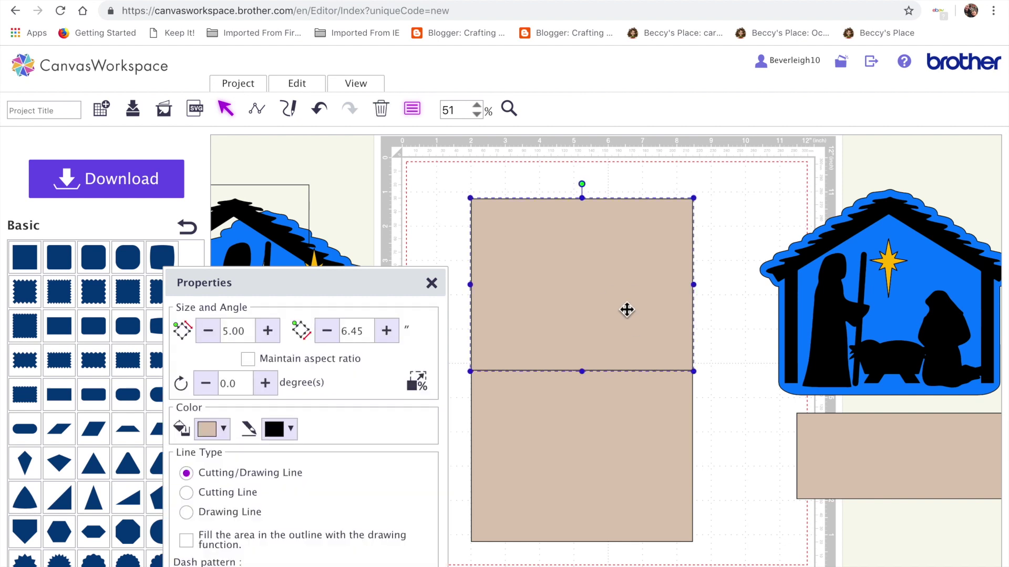
pyautogui.doubleClick(627, 310)
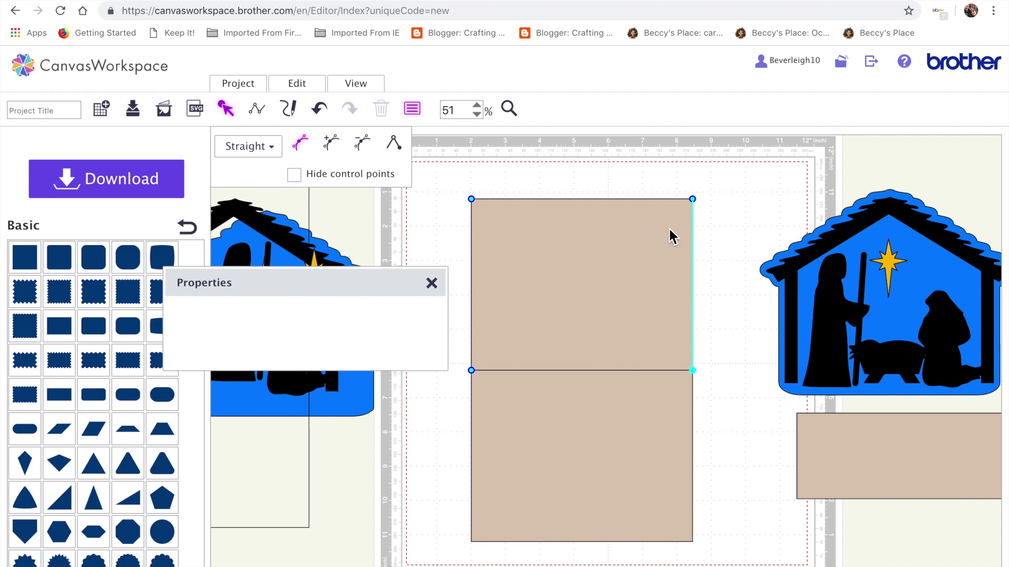
pyautogui.click(471, 200)
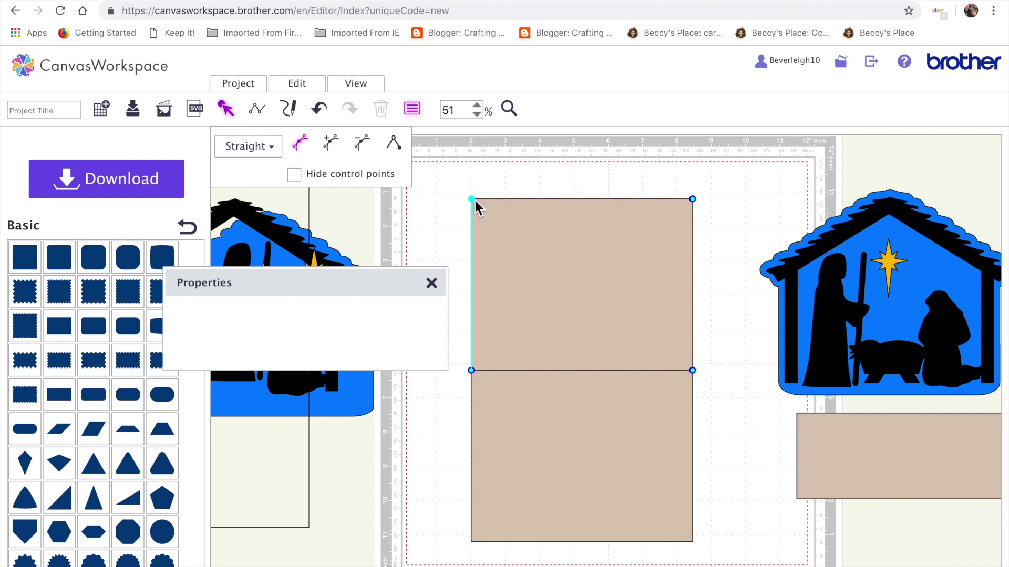
pyautogui.click(690, 196)
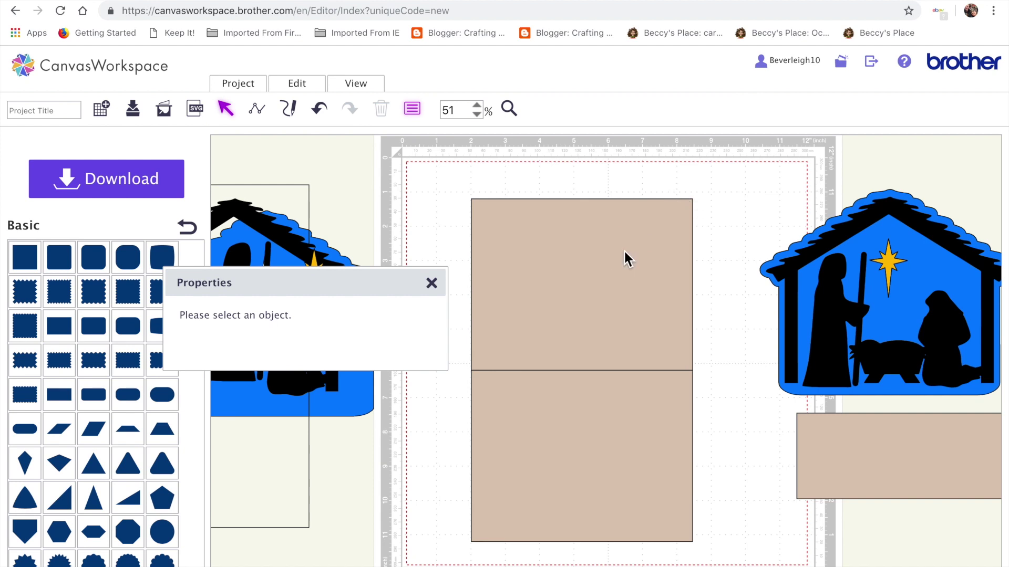
# Delete the two upper corner points of the 5-inch rectangle so that only its lower edge is left as a line.
pyautogui.doubleClick(627, 255)
pyautogui.click(693, 199)
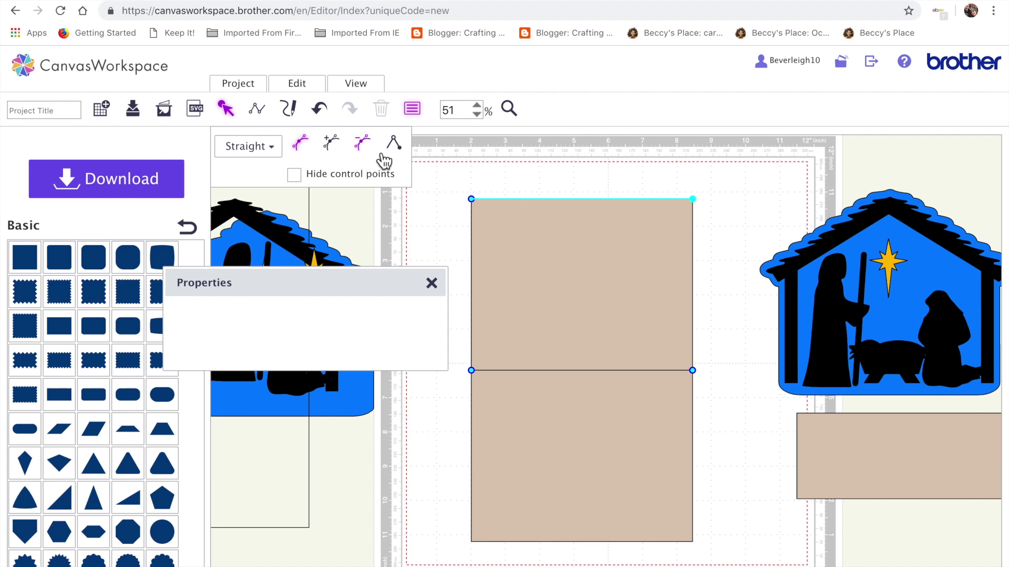
pyautogui.click(476, 108)
pyautogui.click(476, 108)
pyautogui.click(477, 108)
pyautogui.click(477, 107)
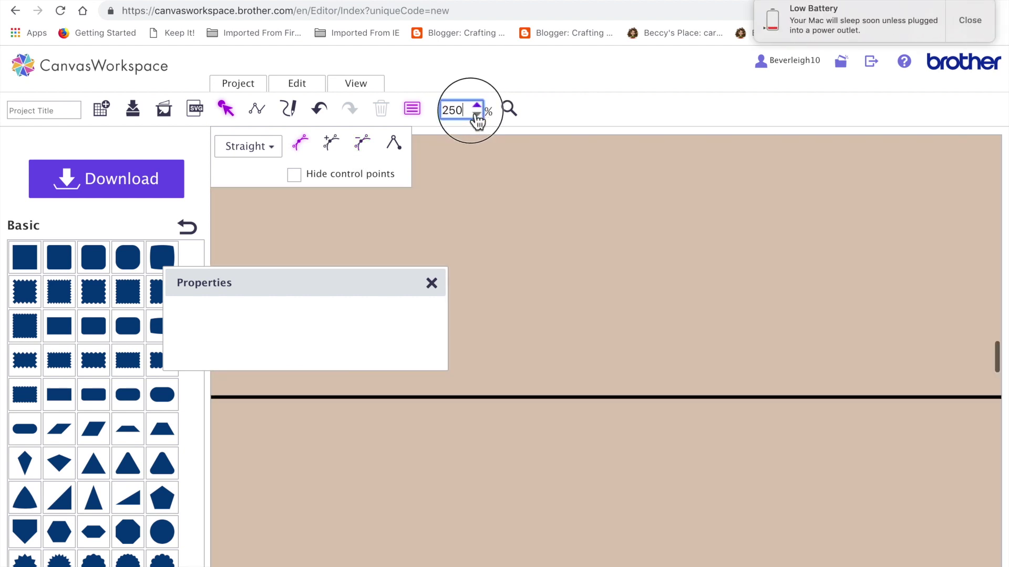
pyautogui.click(478, 114)
pyautogui.click(476, 114)
pyautogui.click(477, 114)
pyautogui.click(476, 114)
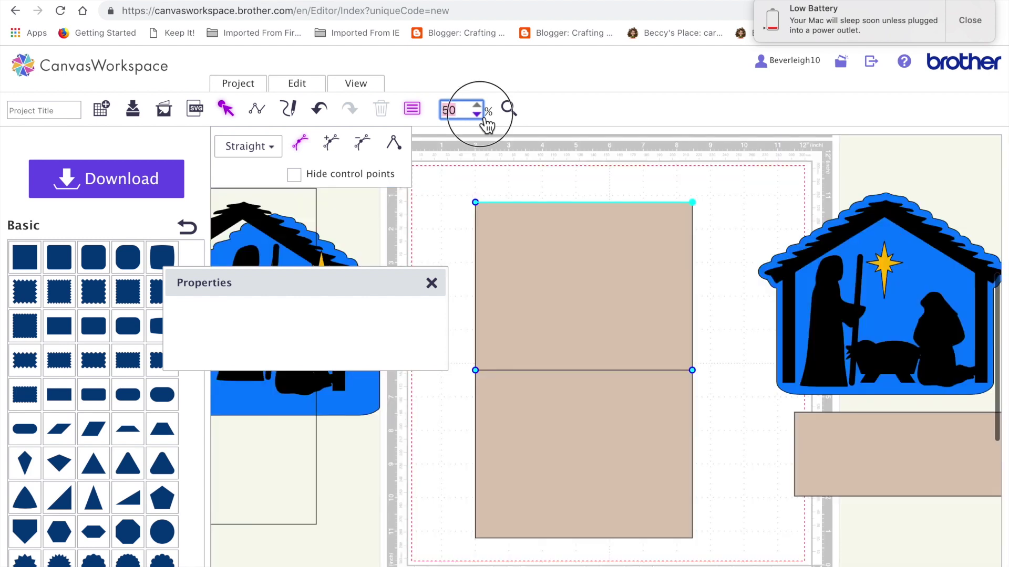
pyautogui.click(476, 114)
pyautogui.click(477, 105)
pyautogui.click(476, 106)
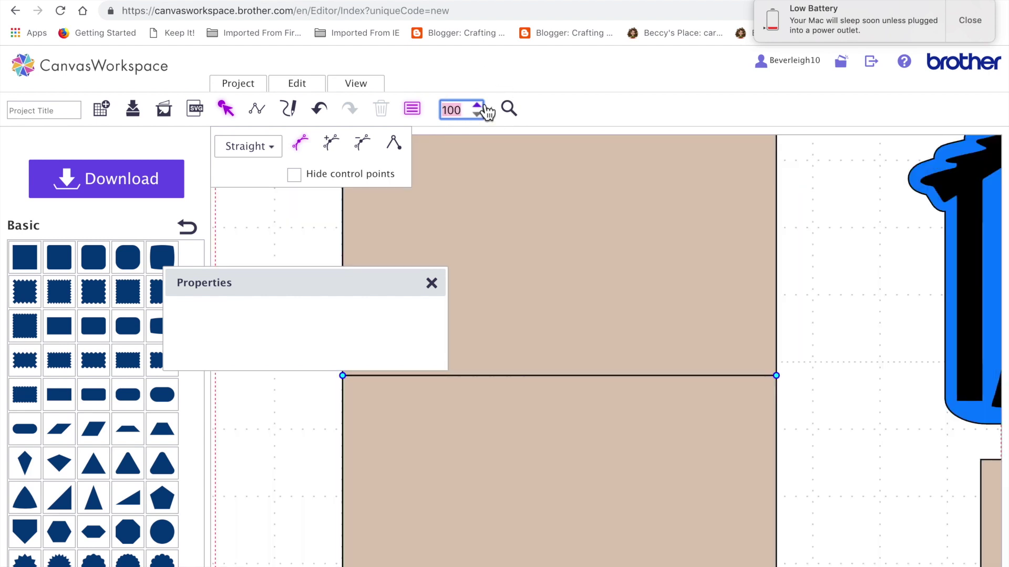
pyautogui.scroll(3, 541, 322)
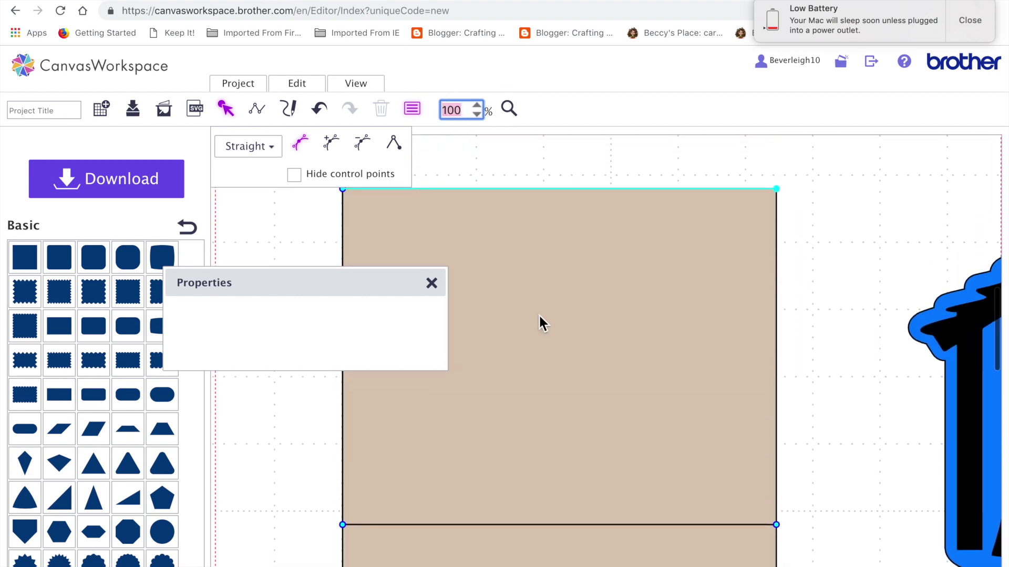
pyautogui.click(431, 284)
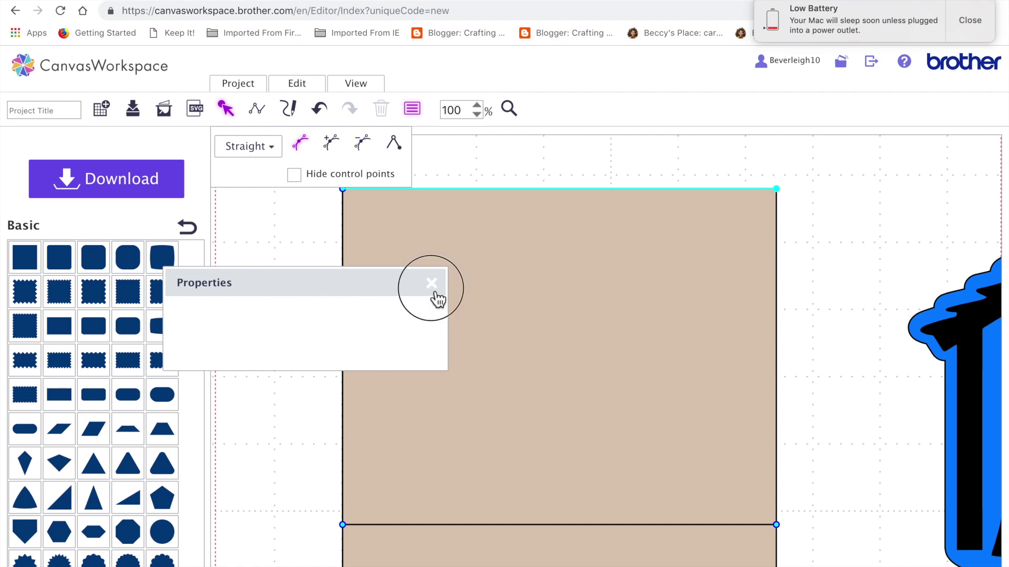
pyautogui.click(368, 143)
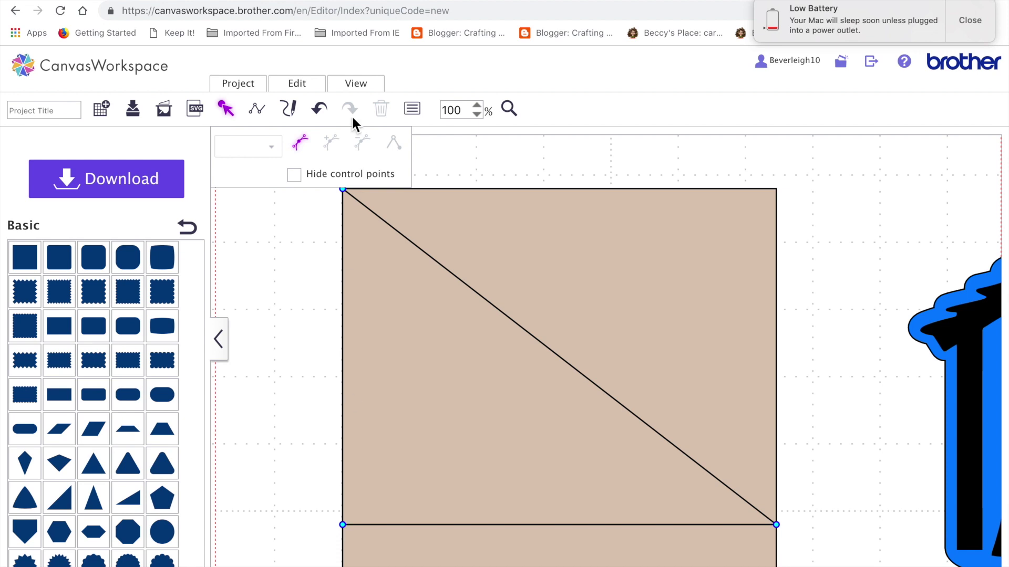
pyautogui.click(343, 192)
pyautogui.click(364, 147)
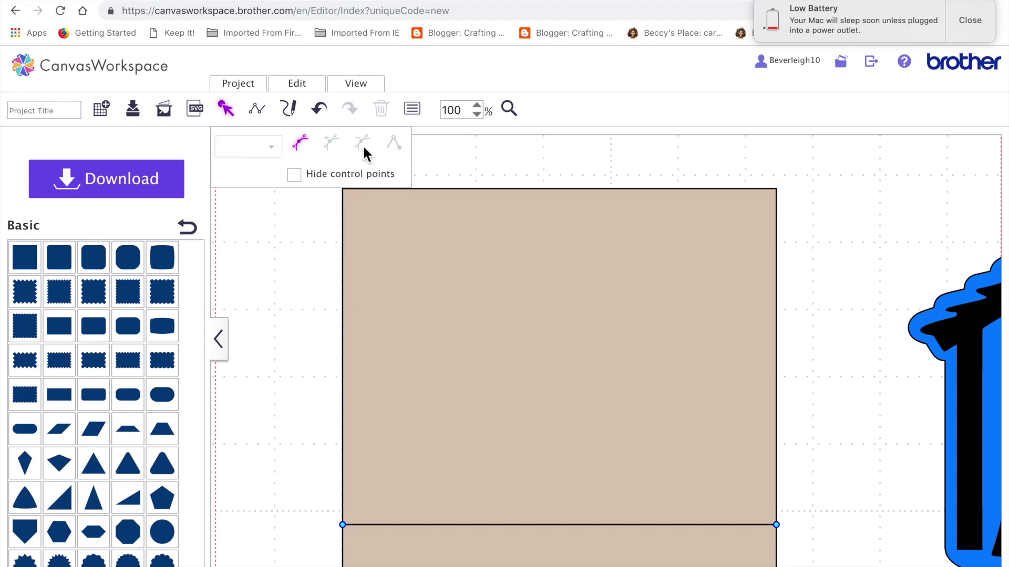
# Set the remaining fold line to Cutting Line and give it the dash pattern with short, widely spaced dashes.
pyautogui.click(508, 112)
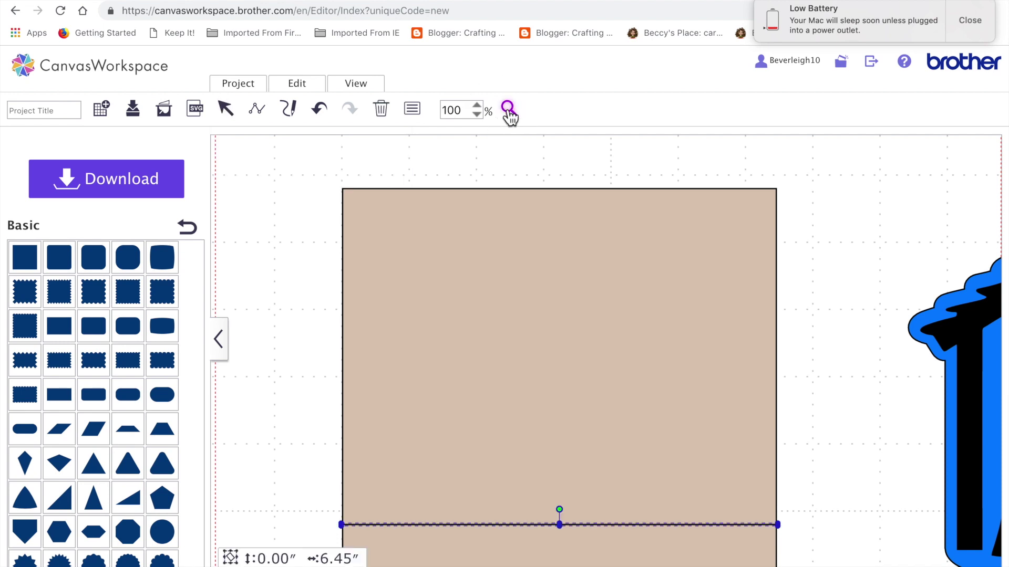
pyautogui.click(413, 110)
pyautogui.click(254, 497)
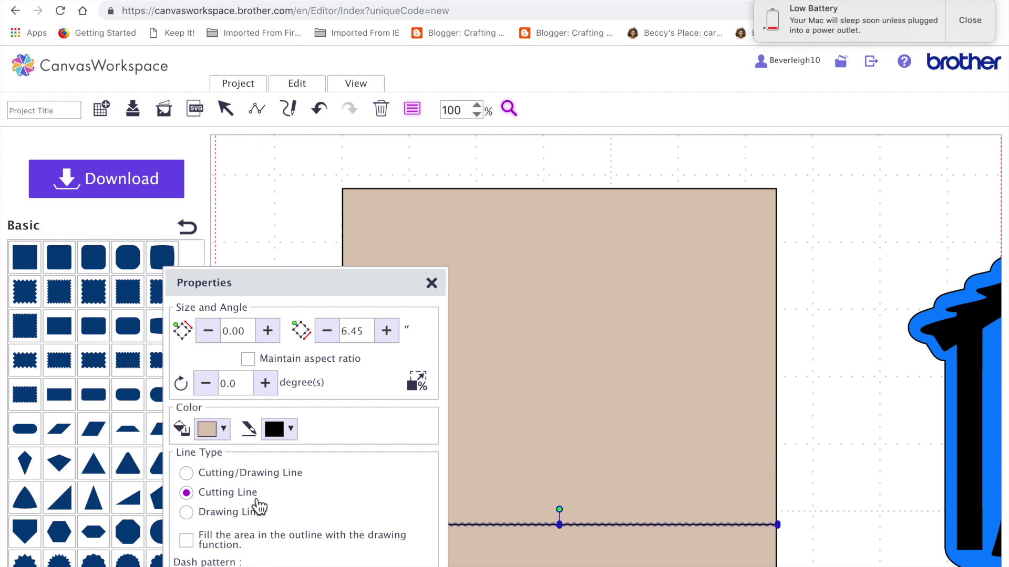
pyautogui.click(247, 566)
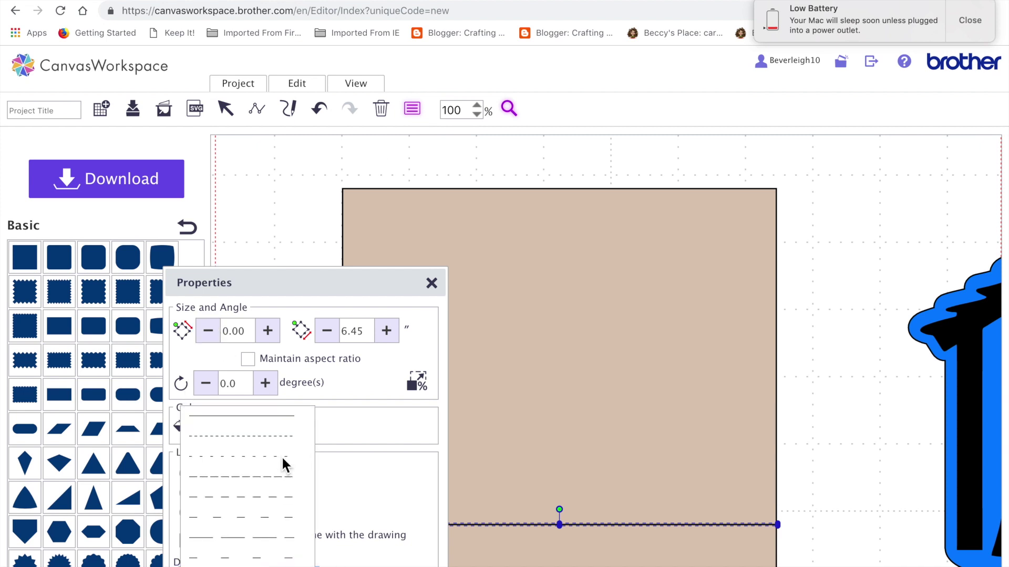
pyautogui.click(282, 456)
pyautogui.click(431, 284)
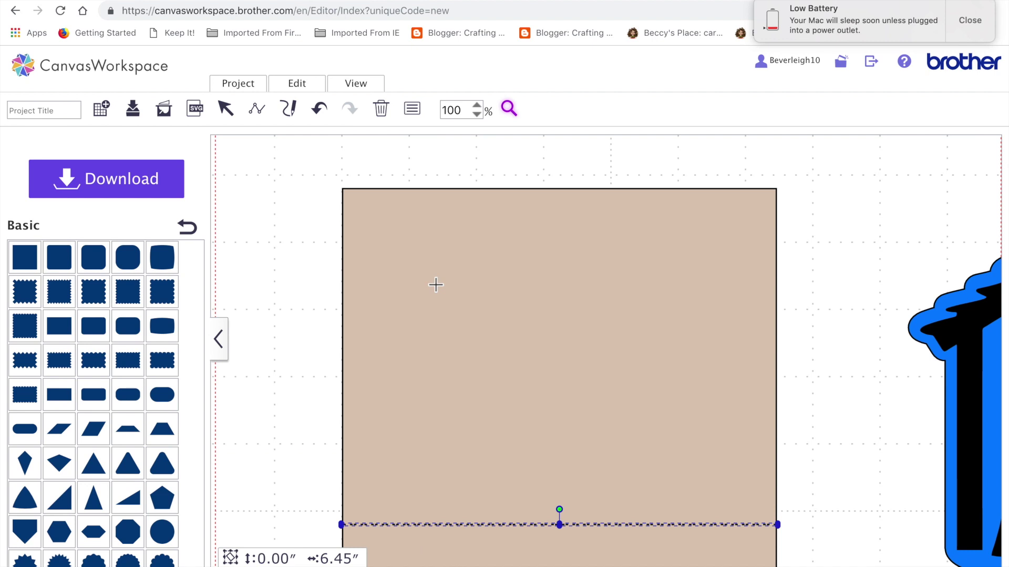
# Group the dashed fold line with the 10-inch beige rectangle.
pyautogui.click(229, 113)
pyautogui.moveTo(290, 163); pyautogui.dragTo(574, 484)
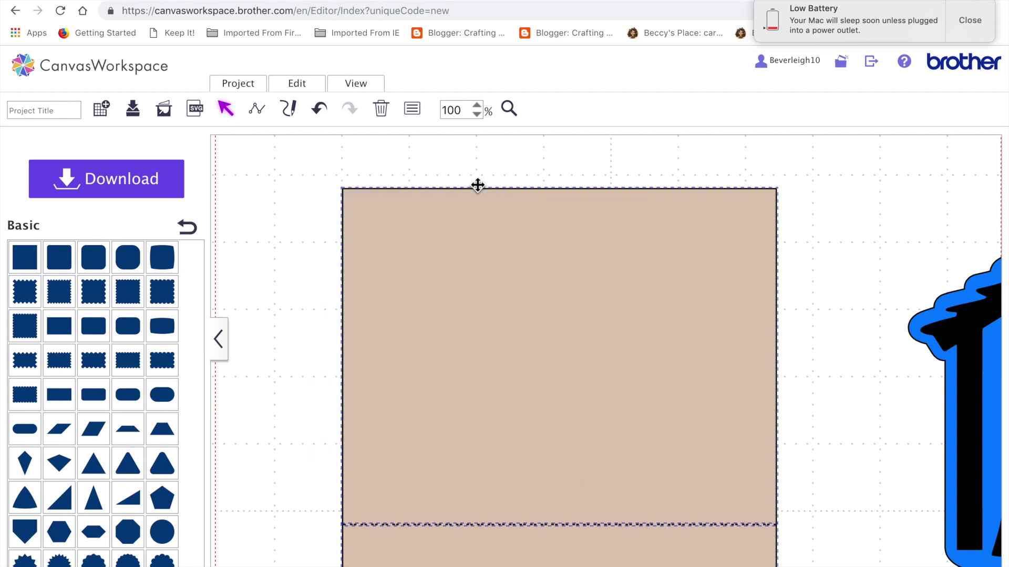
pyautogui.click(299, 88)
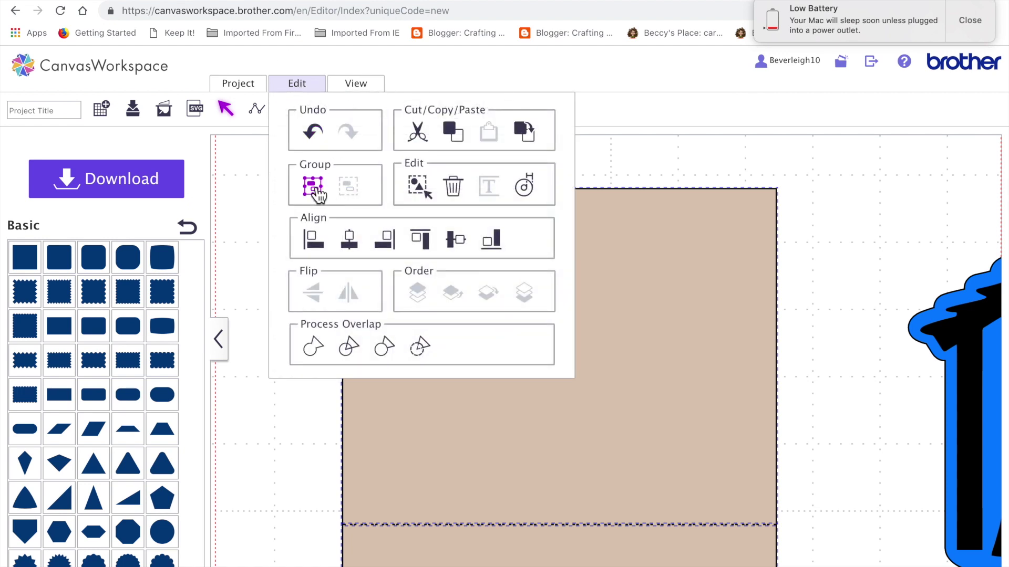
pyautogui.click(531, 431)
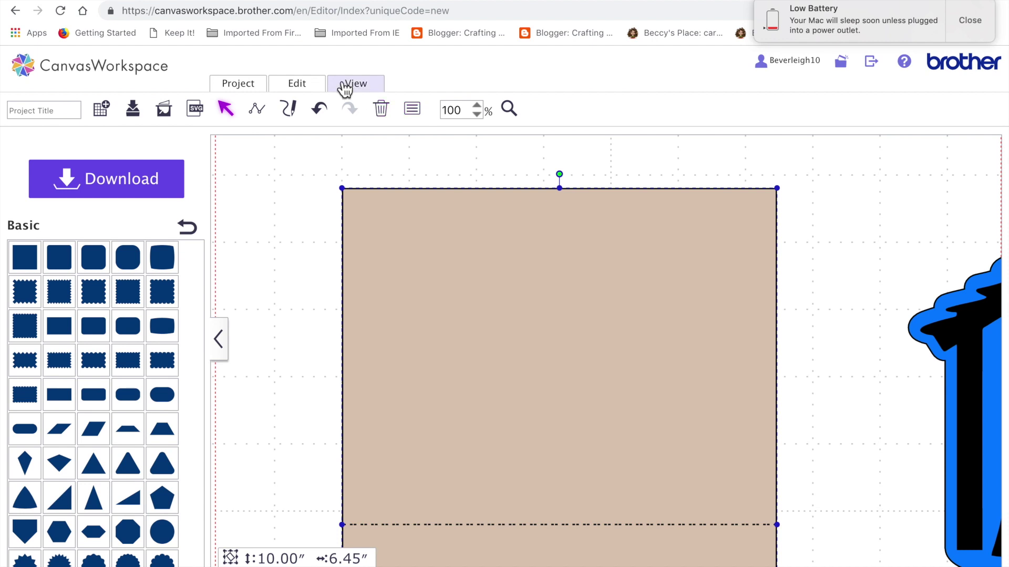
# Move the 2.5-inch rectangle over the card base's upper panel and bring it to the front.
pyautogui.click(358, 87)
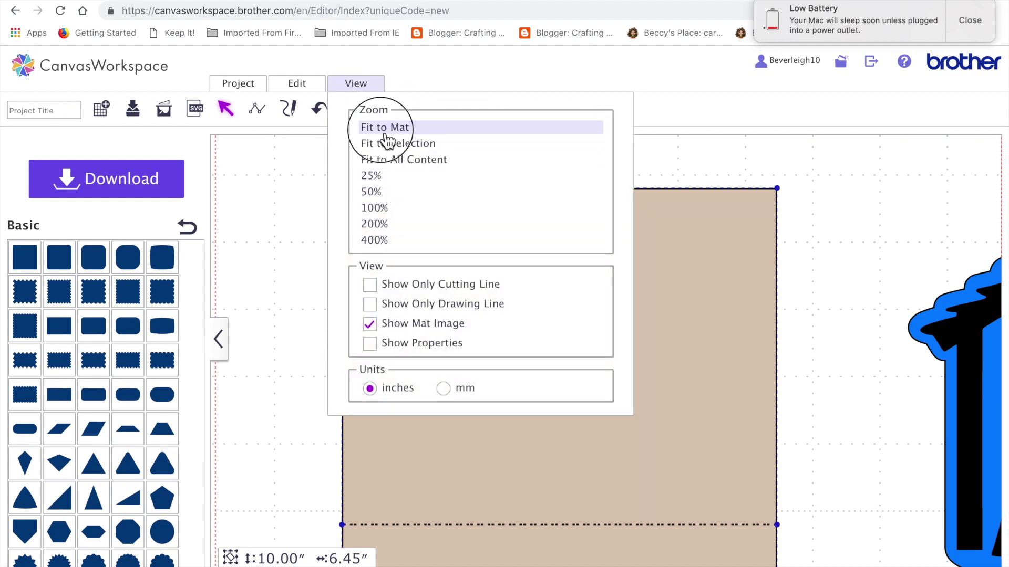
pyautogui.click(385, 134)
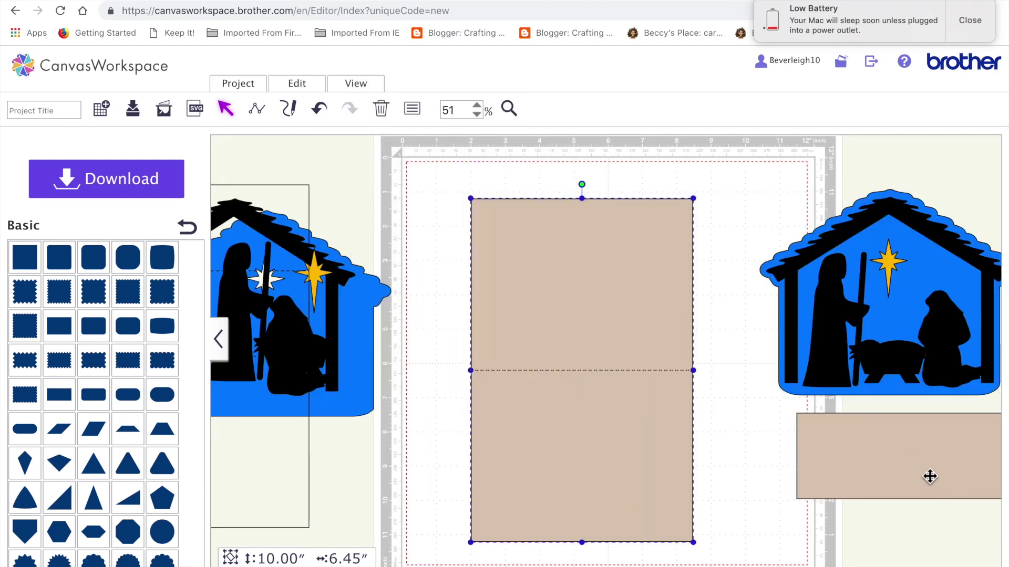
pyautogui.moveTo(792, 430); pyautogui.dragTo(690, 343)
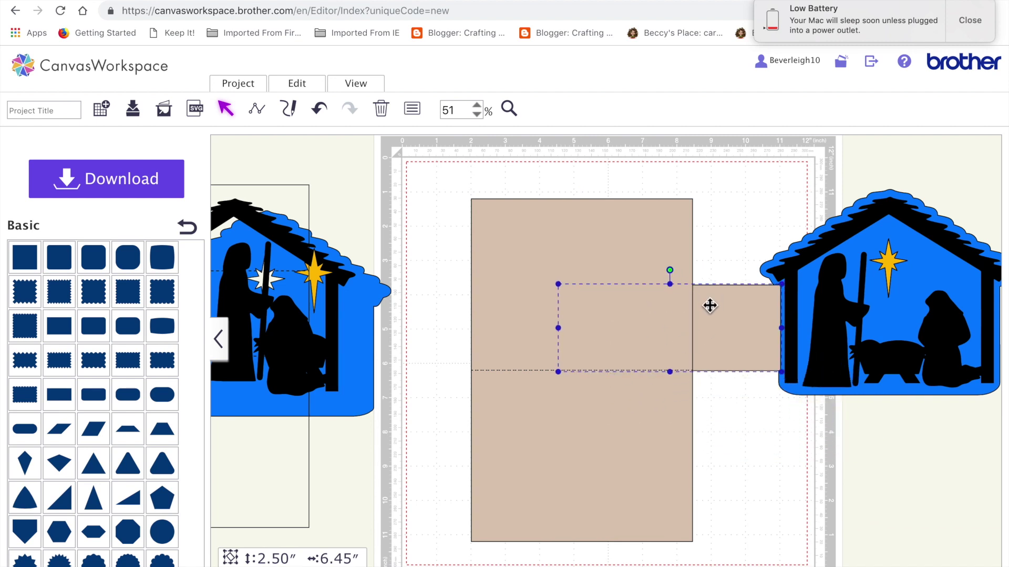
pyautogui.click(298, 86)
pyautogui.click(421, 297)
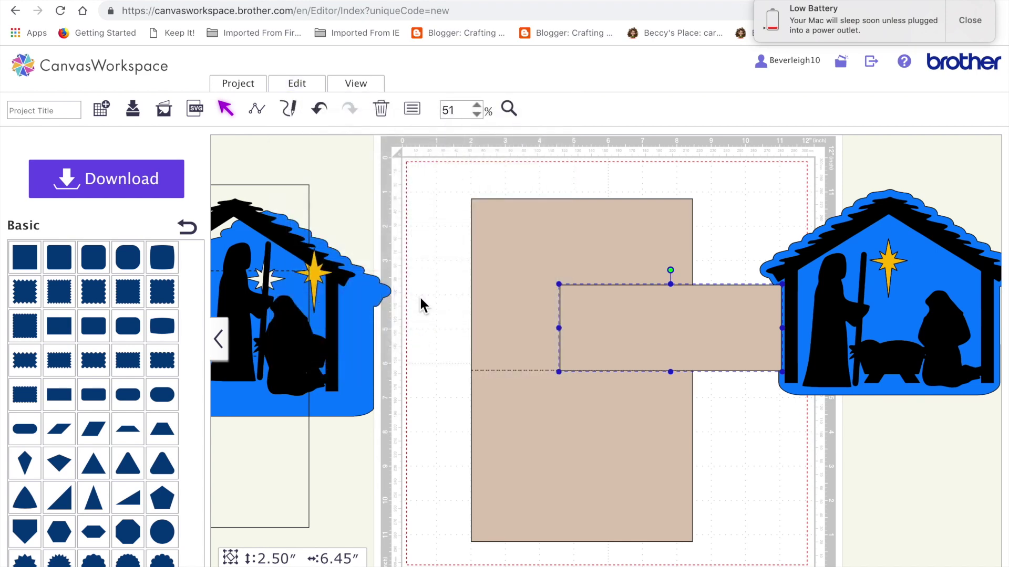
pyautogui.click(616, 317)
pyautogui.moveTo(617, 320); pyautogui.dragTo(564, 291)
# Align the 2.5-inch rectangle and the grouped card base by their top and left edges.
pyautogui.moveTo(467, 174); pyautogui.dragTo(663, 330)
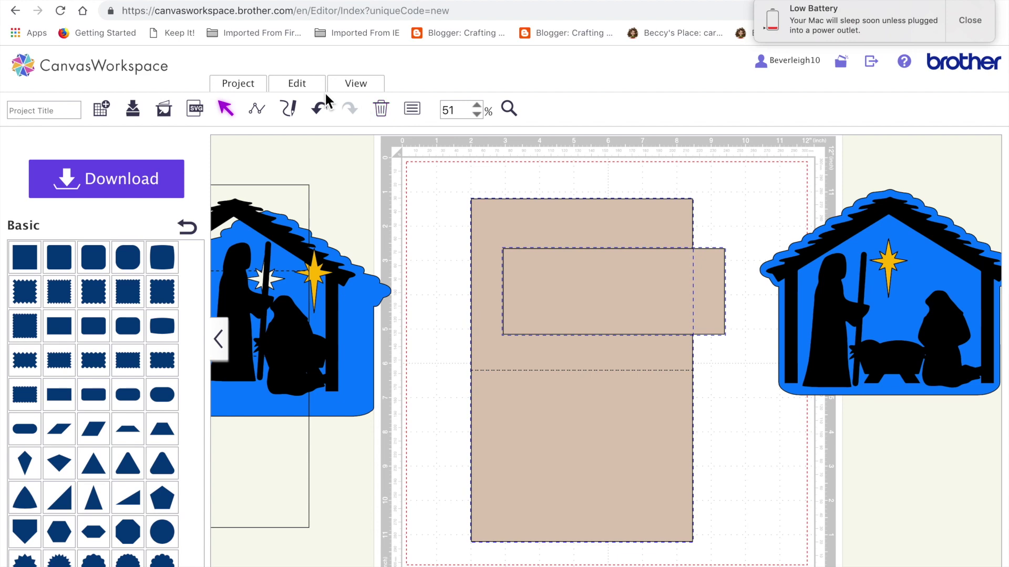
pyautogui.click(297, 85)
pyautogui.click(423, 246)
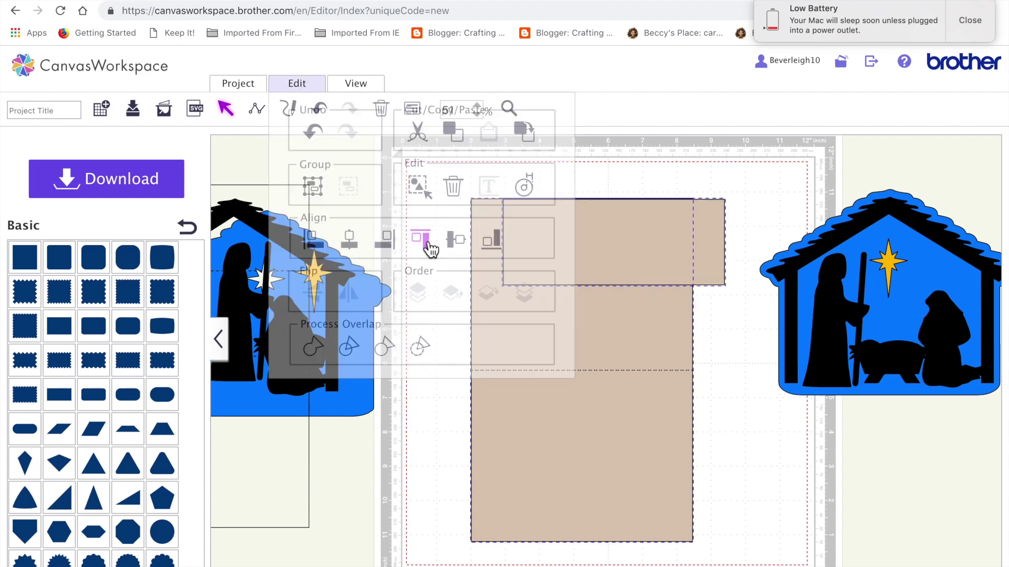
pyautogui.click(312, 78)
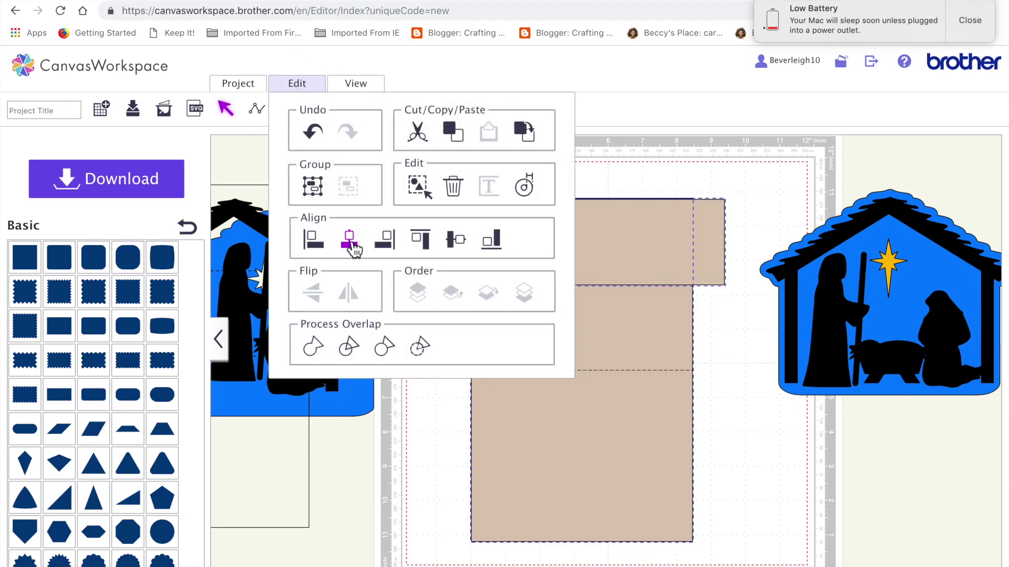
pyautogui.click(320, 242)
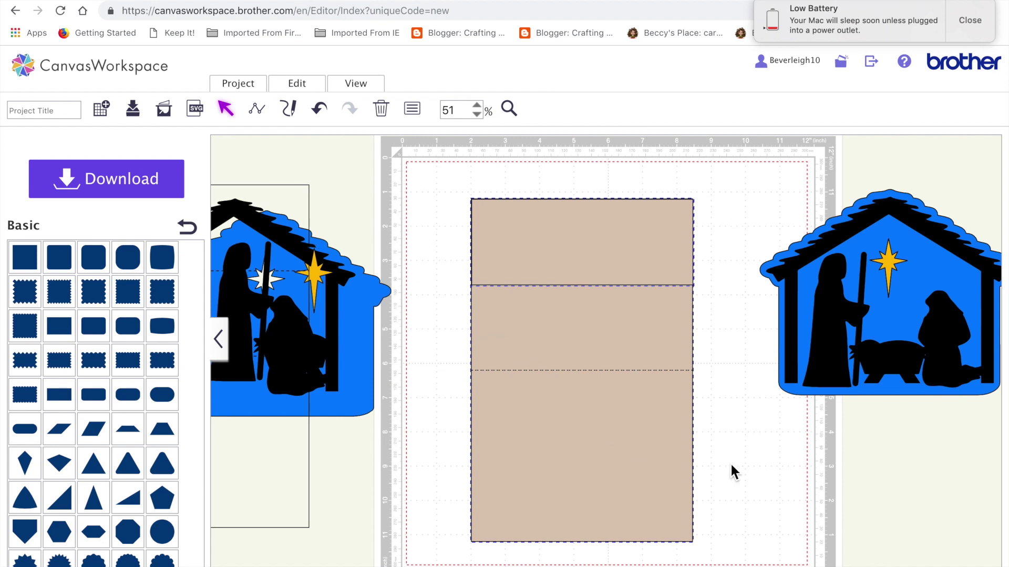
# Reduce the 2.5-inch rectangle to a single line along its lower edge by deleting its two upper nodes.
pyautogui.click(612, 257)
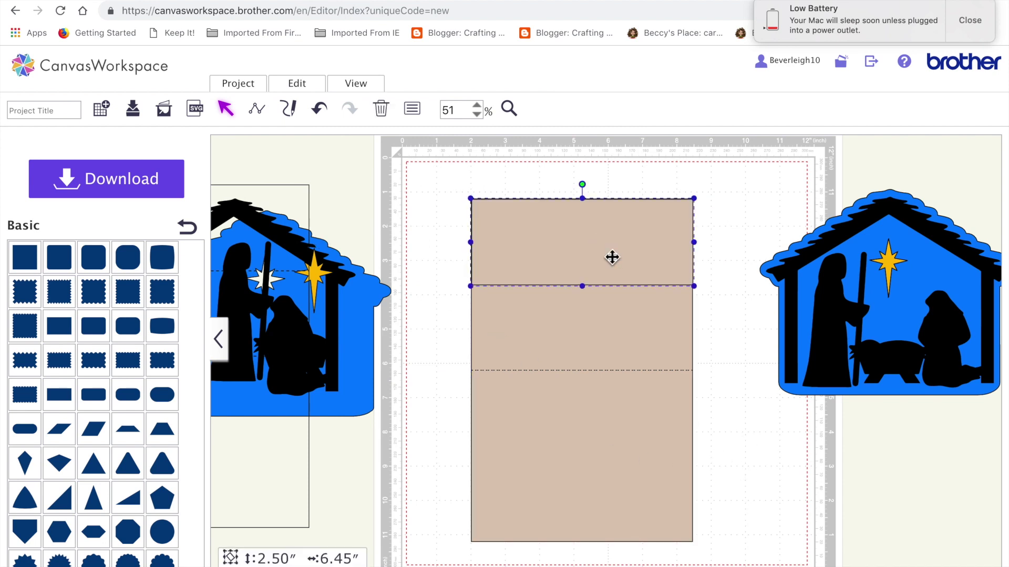
pyautogui.doubleClick(612, 258)
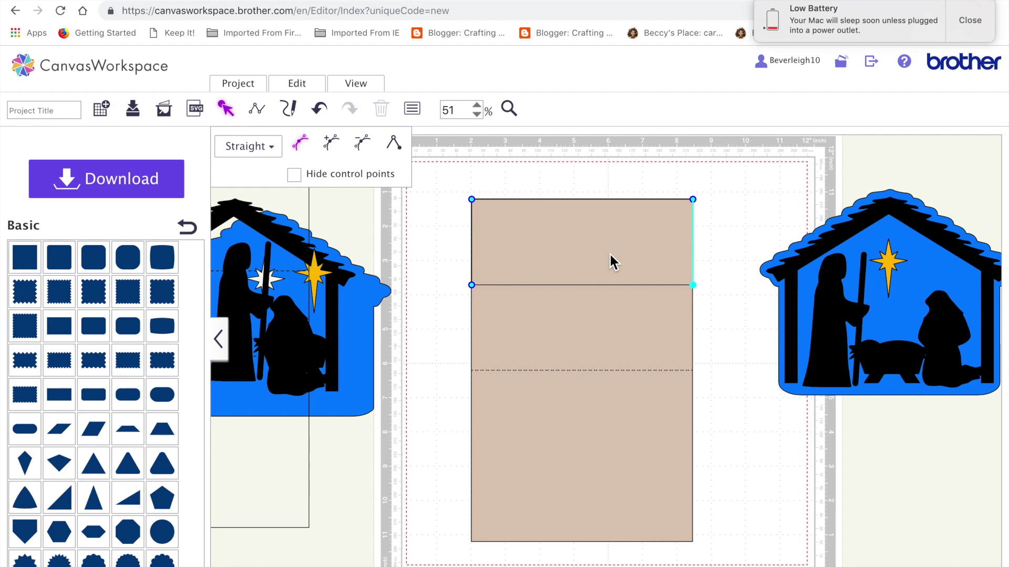
pyautogui.click(693, 204)
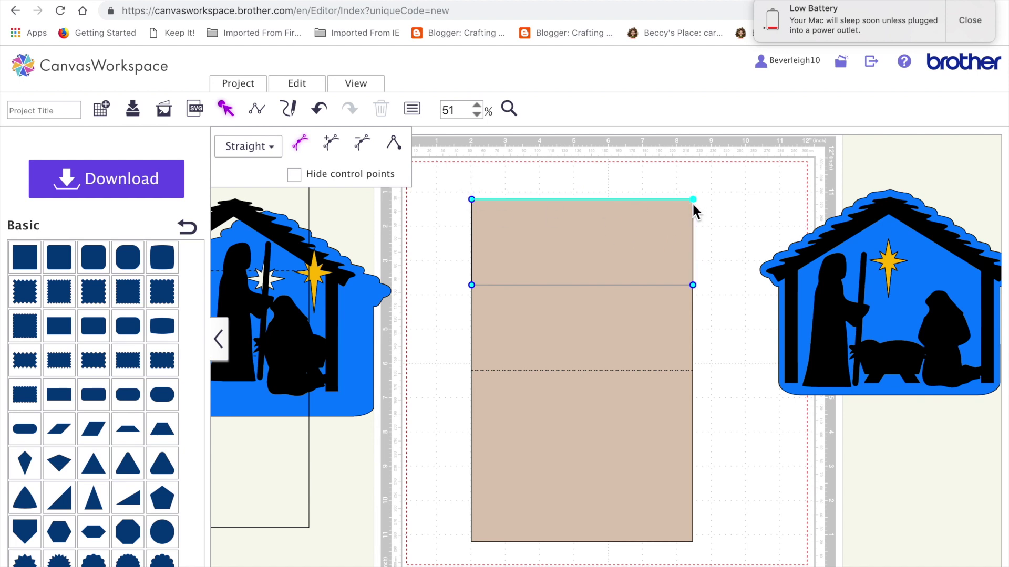
pyautogui.click(362, 147)
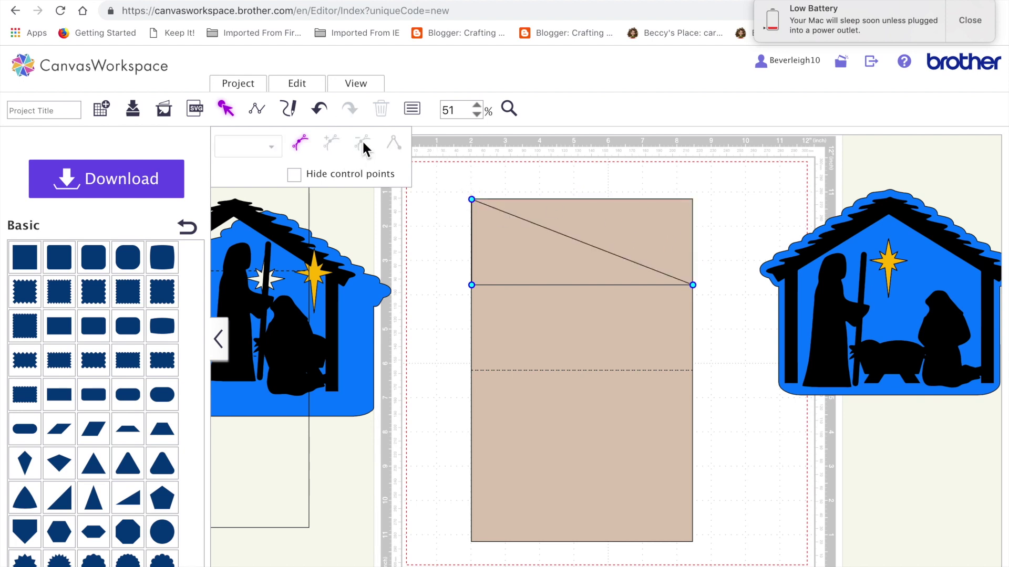
pyautogui.click(470, 202)
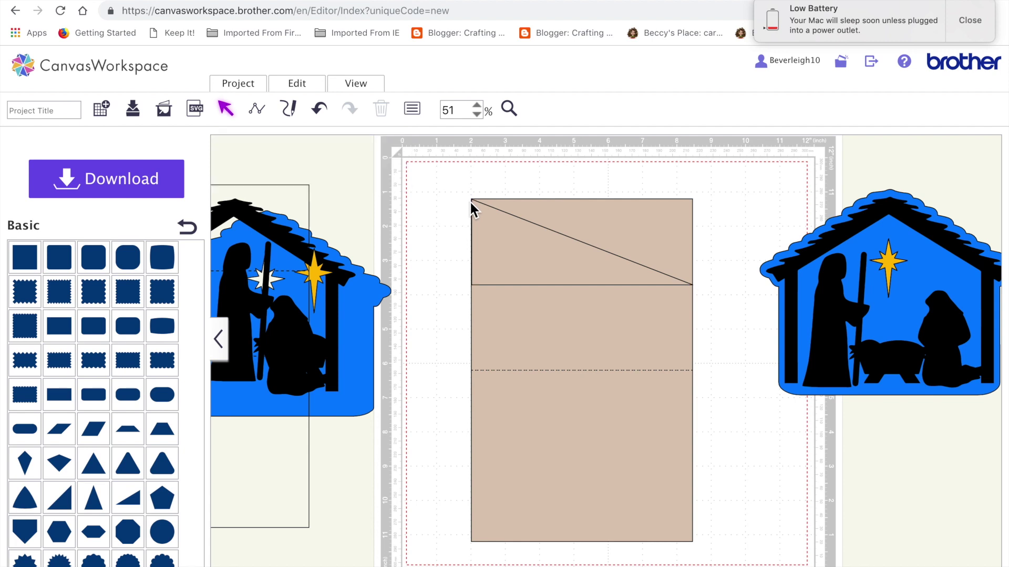
pyautogui.click(486, 226)
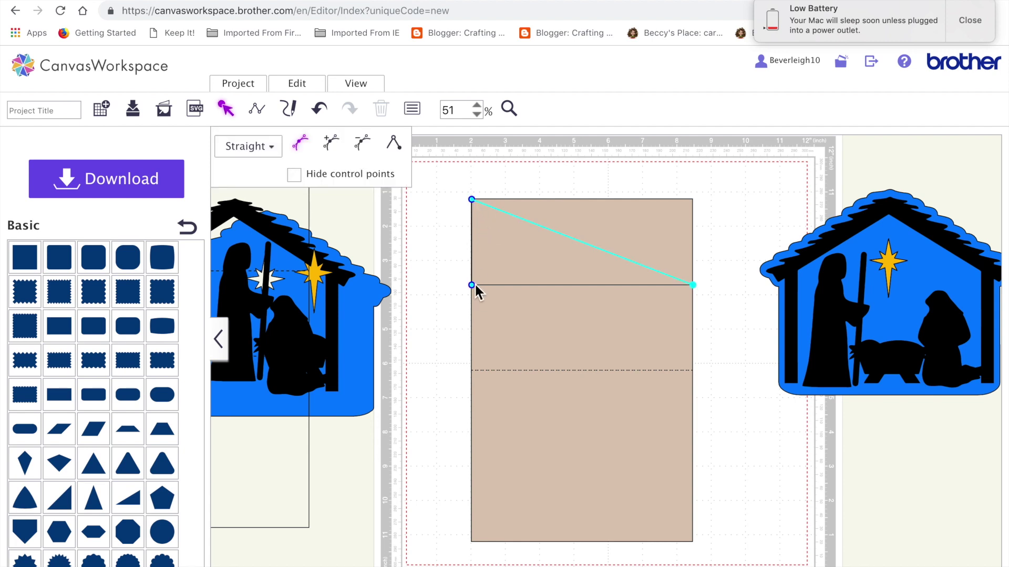
pyautogui.click(475, 284)
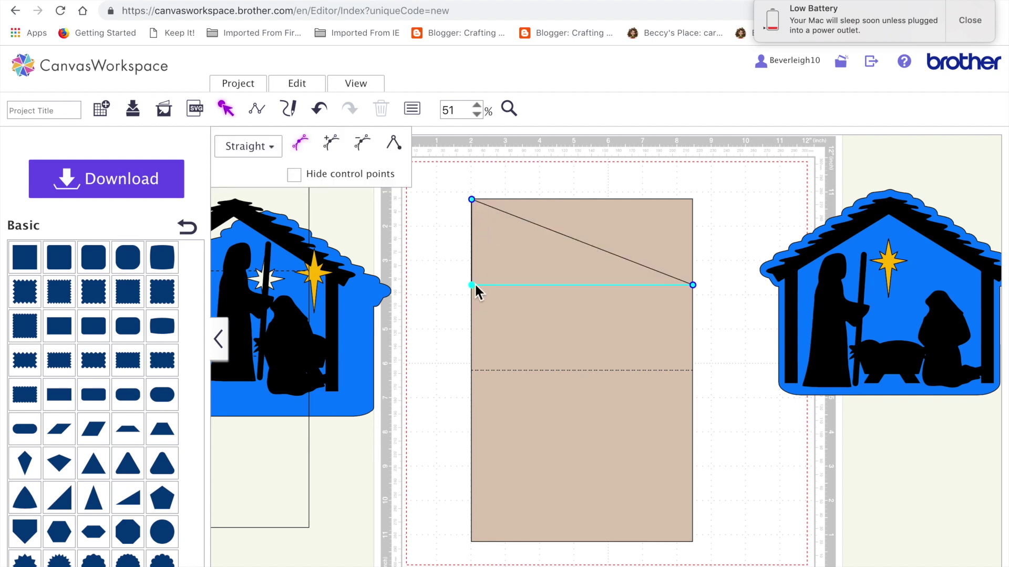
pyautogui.click(474, 205)
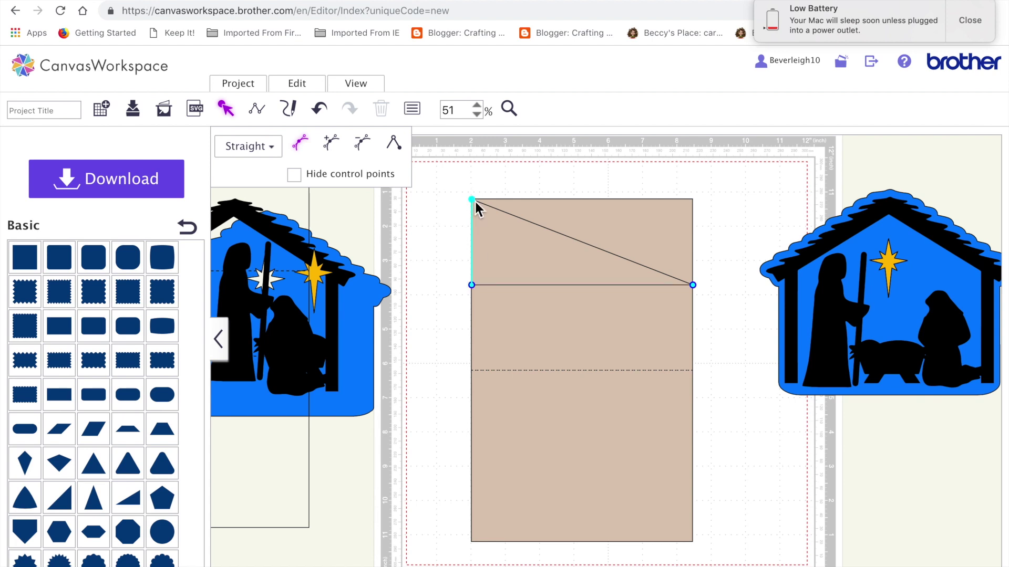
pyautogui.click(364, 146)
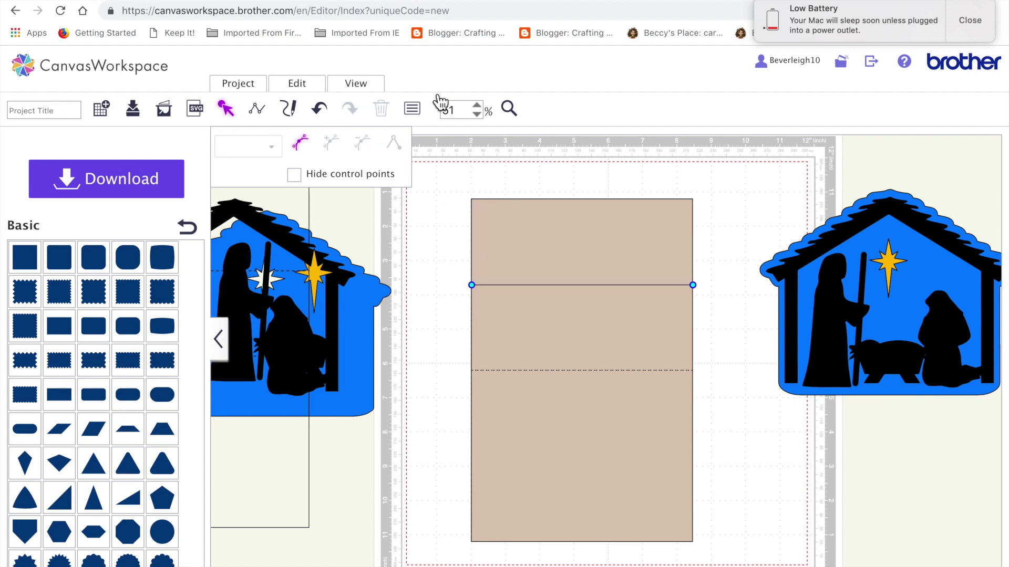
# Set the remaining upper fold line to Cutting Line and give it a dash pattern.
pyautogui.click(508, 112)
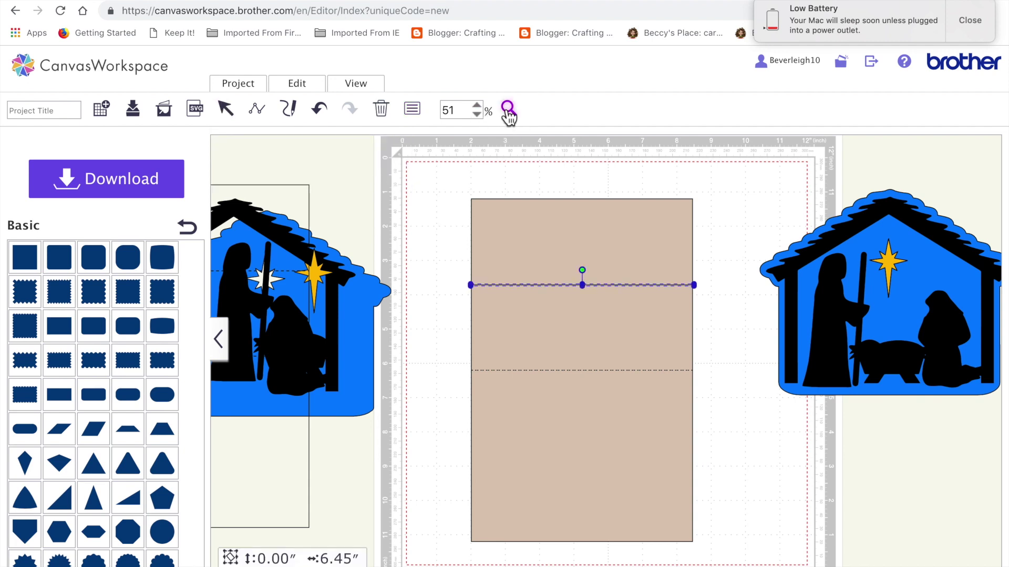
pyautogui.click(412, 108)
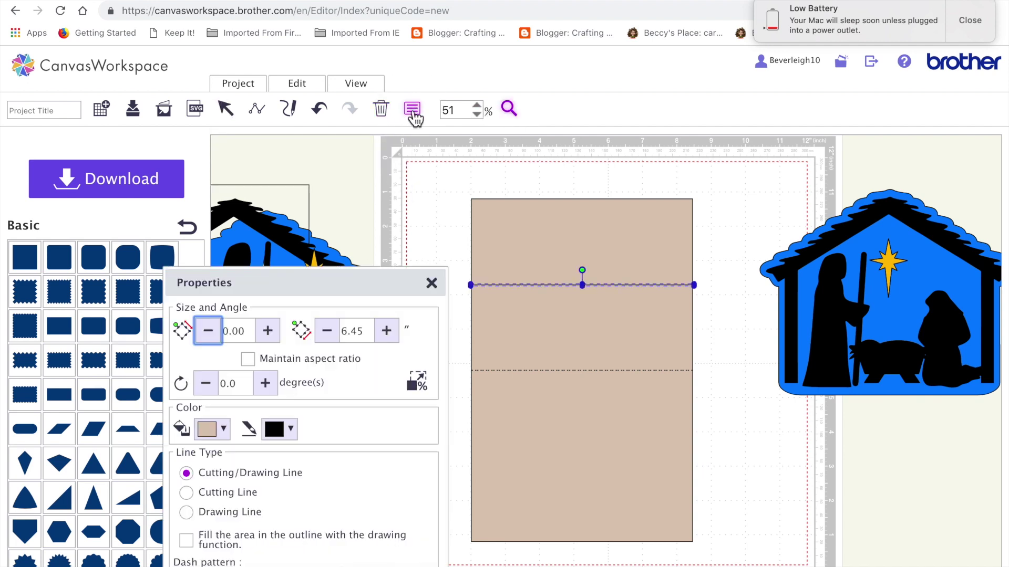
pyautogui.click(241, 502)
pyautogui.click(302, 561)
pyautogui.click(262, 458)
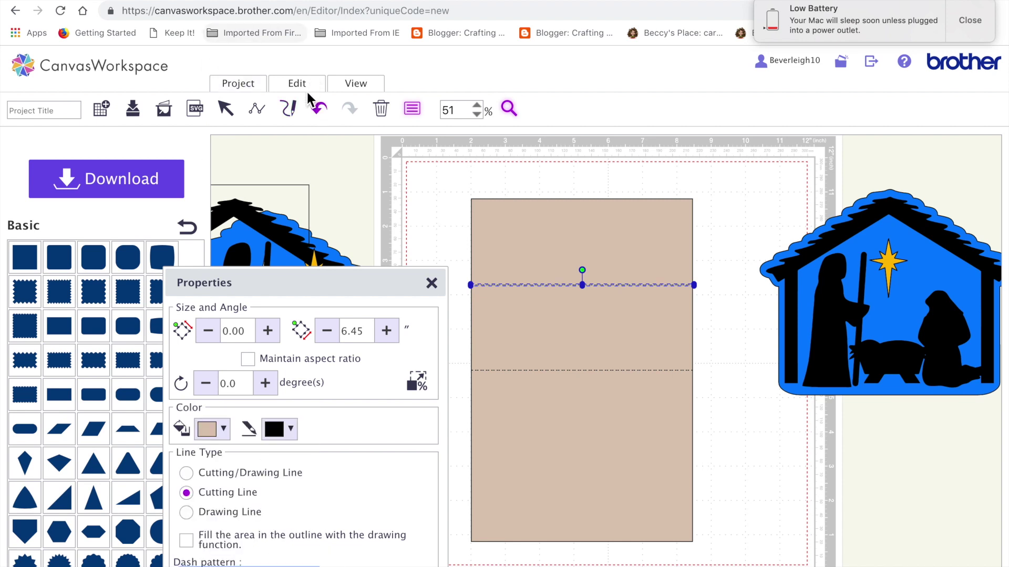
pyautogui.click(431, 284)
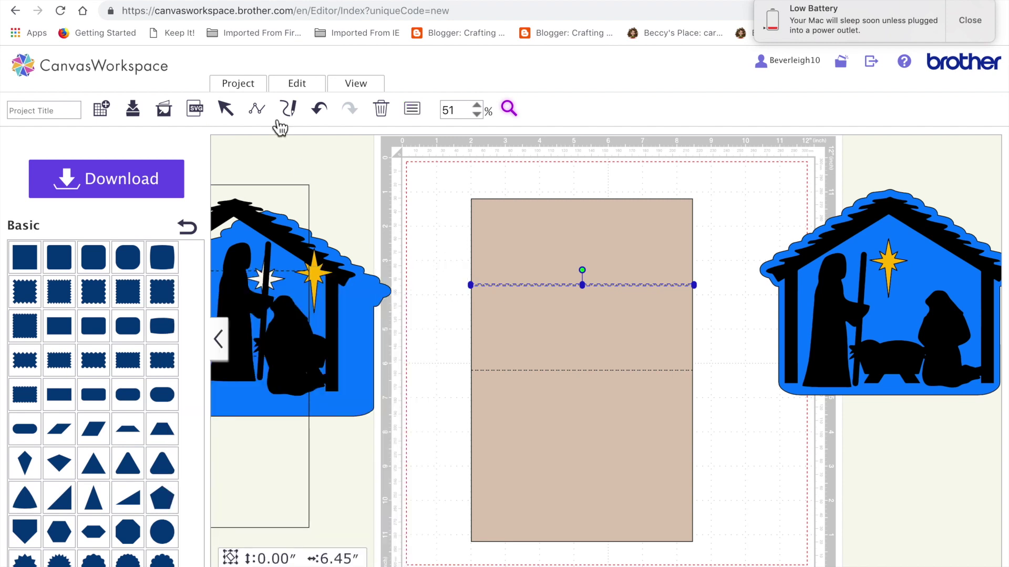
# Group the dashed upper fold line with the beige card base.
pyautogui.click(227, 109)
pyautogui.moveTo(458, 177); pyautogui.dragTo(556, 304)
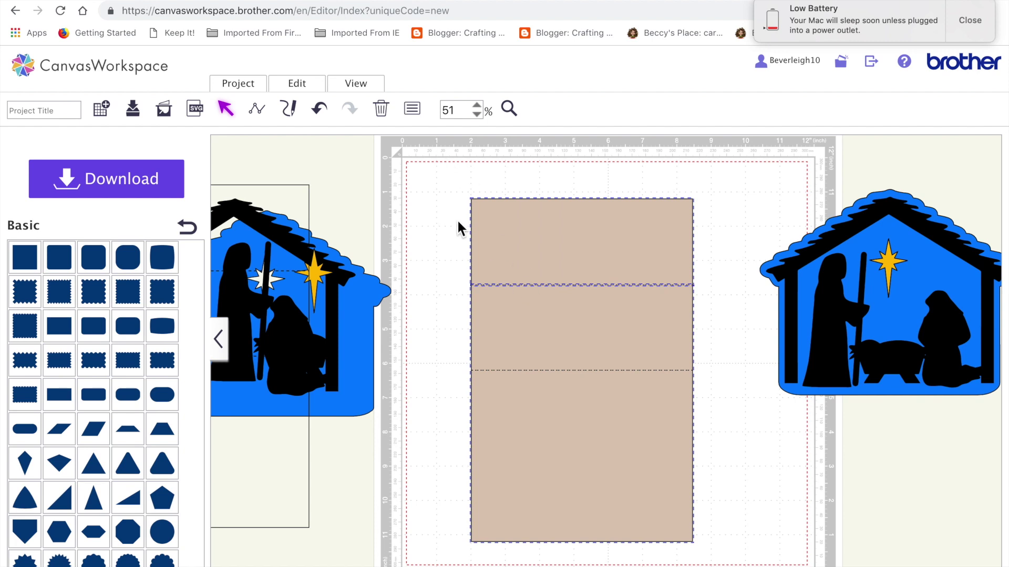
pyautogui.click(315, 92)
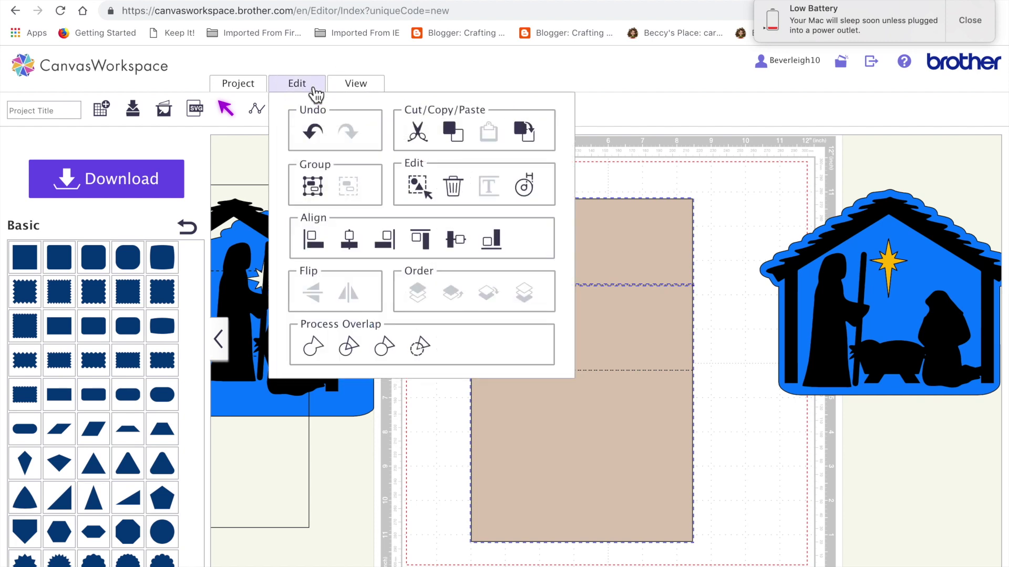
pyautogui.click(314, 189)
pyautogui.moveTo(552, 419); pyautogui.dragTo(533, 372)
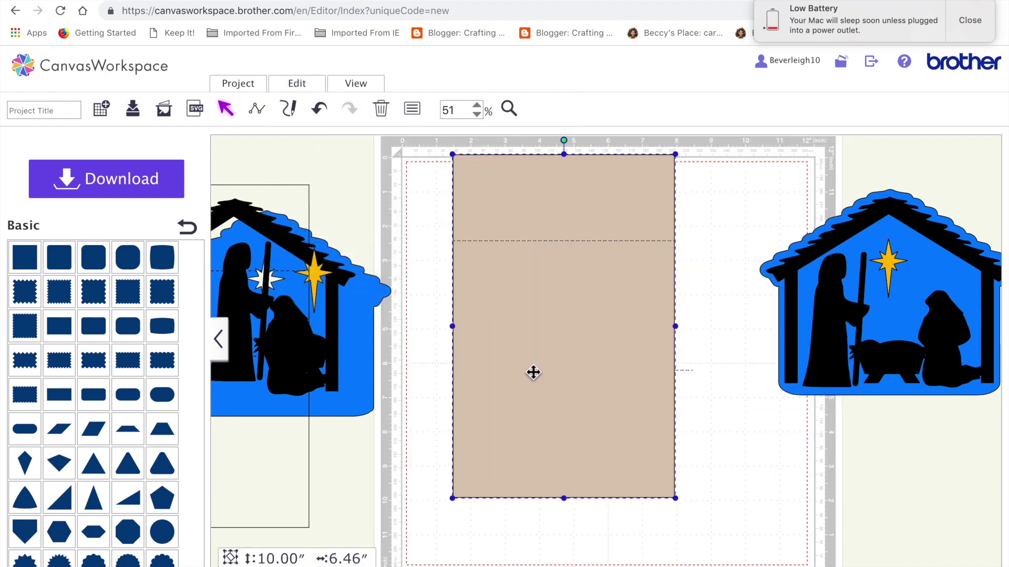
pyautogui.click(320, 107)
pyautogui.click(321, 107)
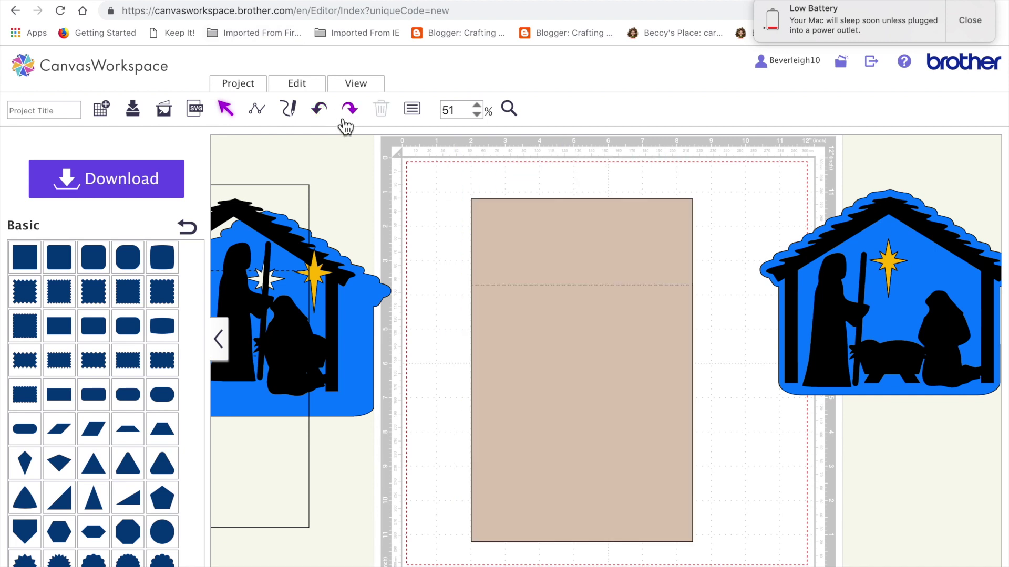
# Send the grouped card base one level back behind the lower fold line.
pyautogui.click(509, 230)
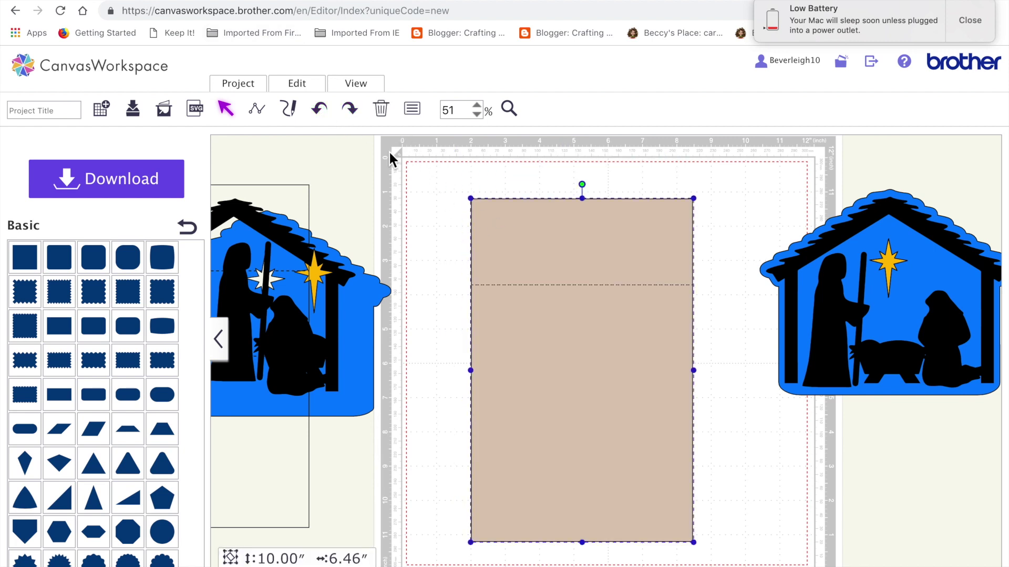
pyautogui.click(314, 89)
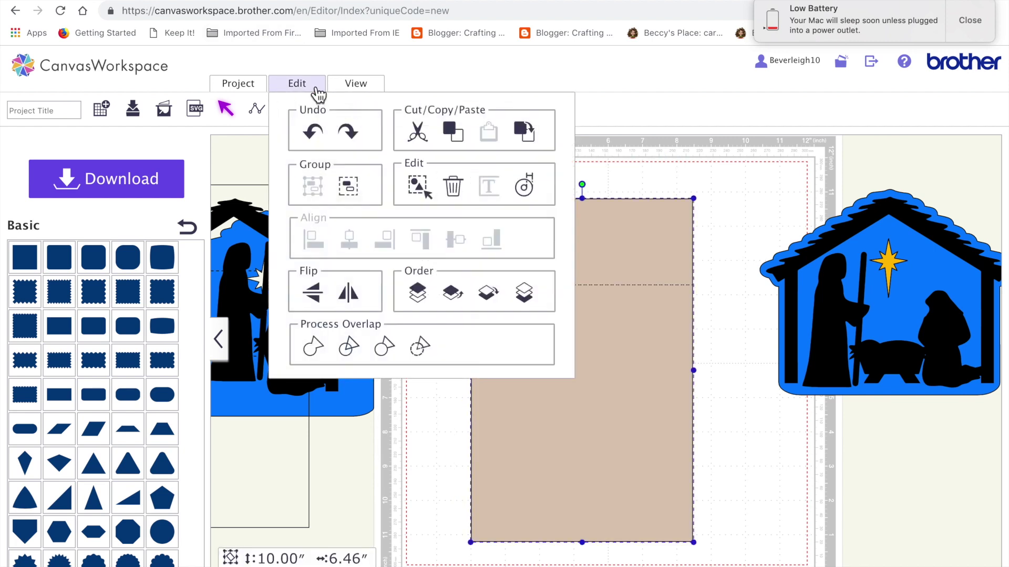
pyautogui.click(493, 299)
# Group the card base with the lower fold line and reposition the group on the mat.
pyautogui.click(484, 198)
pyautogui.click(647, 474)
pyautogui.click(648, 477)
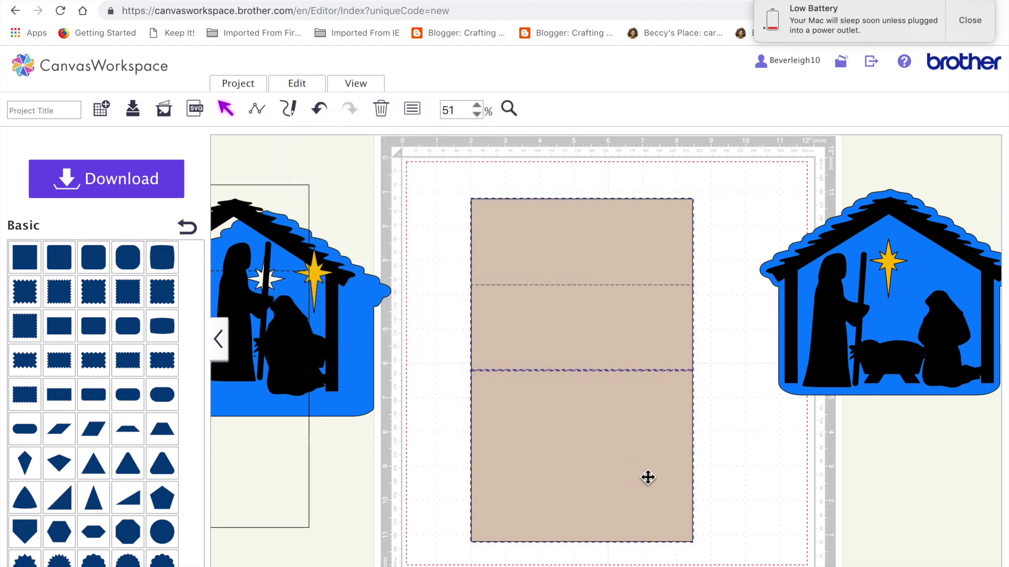
pyautogui.click(294, 87)
pyautogui.click(316, 187)
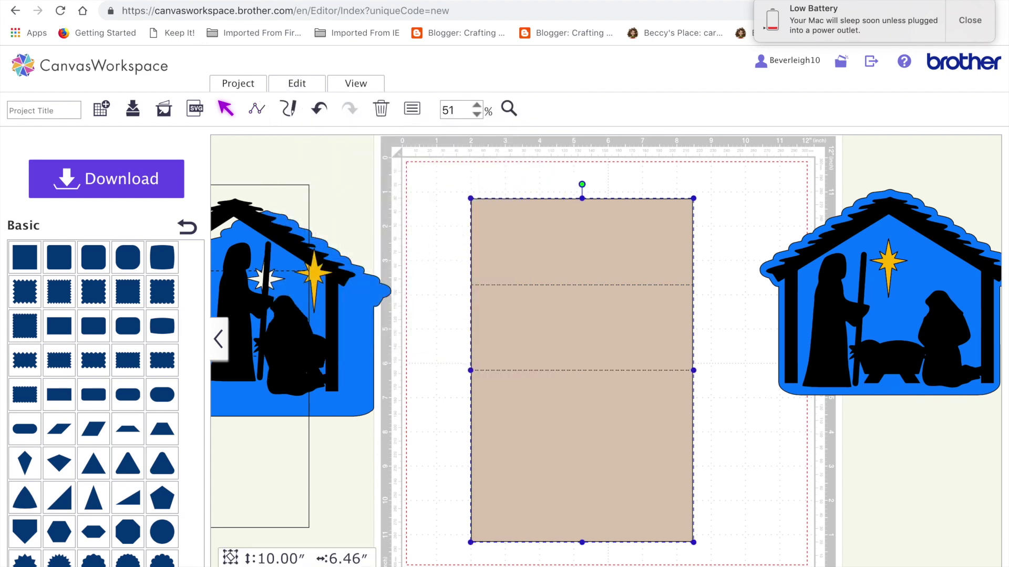
pyautogui.moveTo(600, 456); pyautogui.dragTo(644, 502)
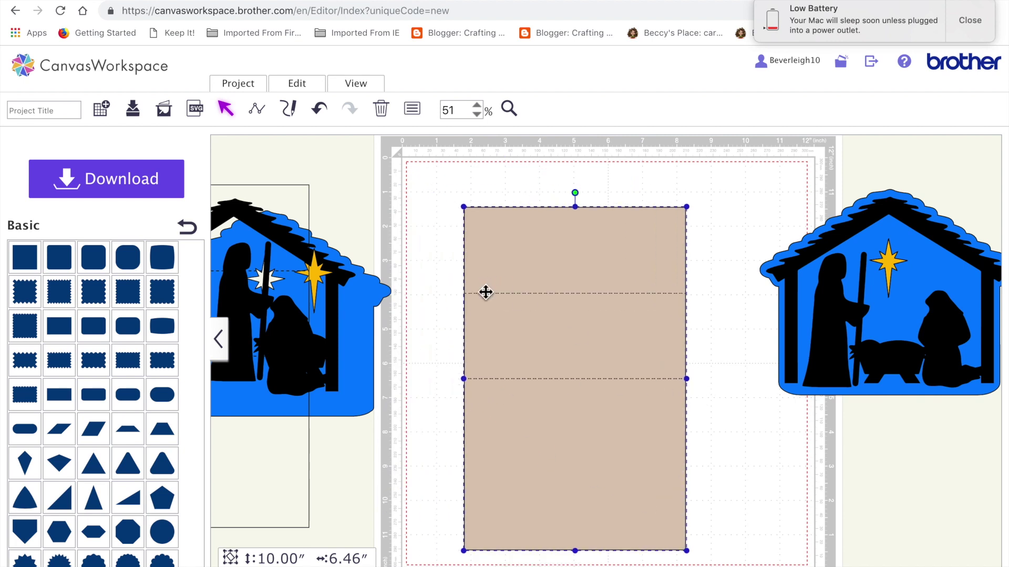
# Move the layered nativity scene over the upper part of the card base and bring it to the front.
pyautogui.moveTo(837, 306); pyautogui.dragTo(624, 299)
pyautogui.click(296, 92)
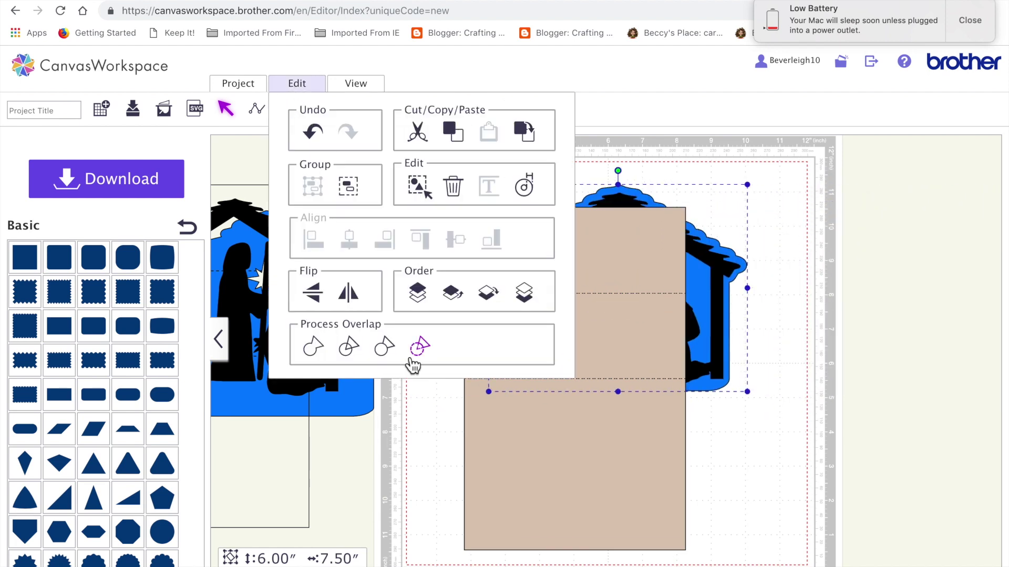
pyautogui.click(418, 292)
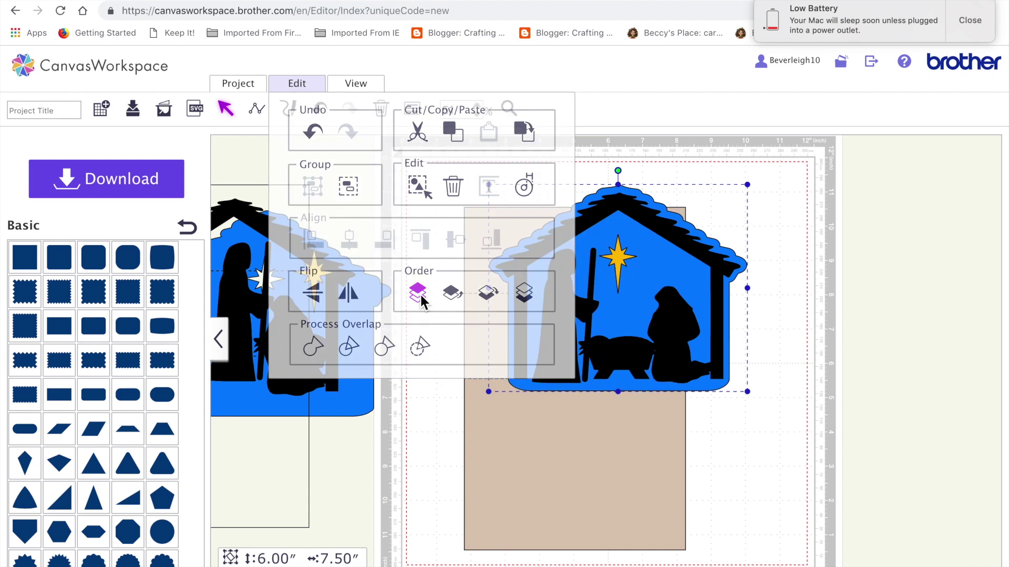
pyautogui.moveTo(626, 301); pyautogui.dragTo(606, 282)
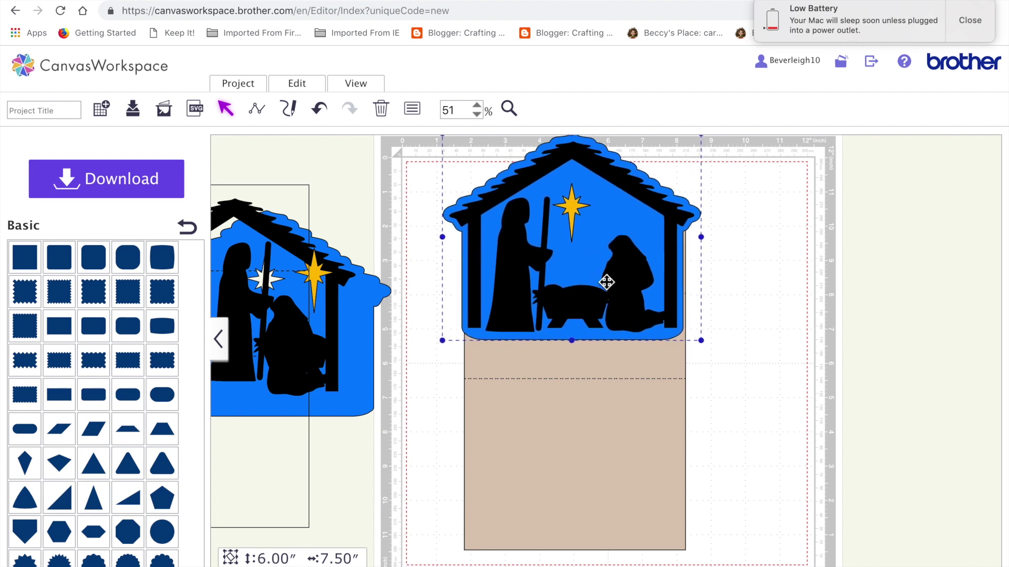
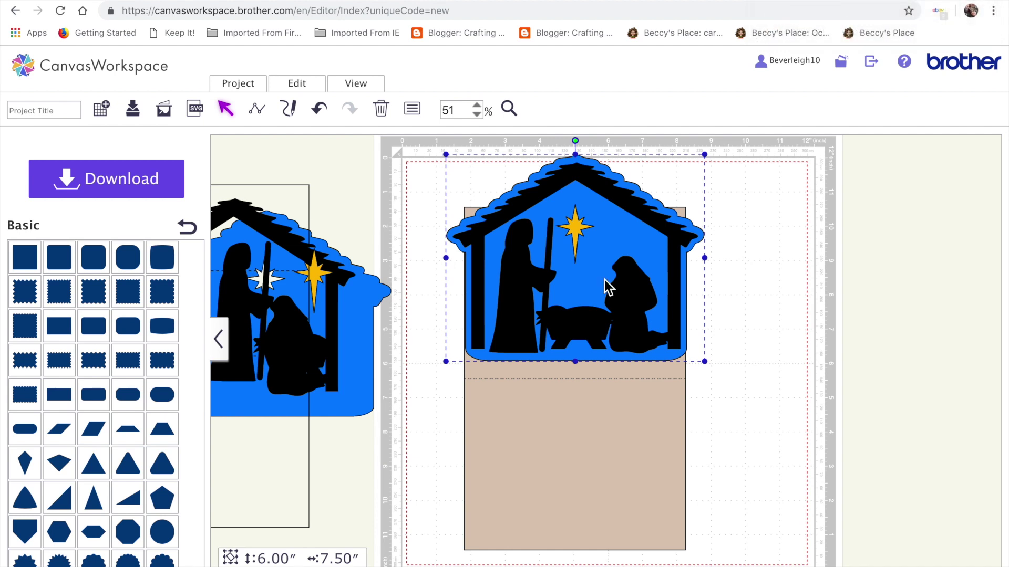
# Delete the leftover outline, spare nativity design and extra golden star beside the mat.
pyautogui.click(338, 474)
pyautogui.click(248, 333)
pyautogui.press('Delete')
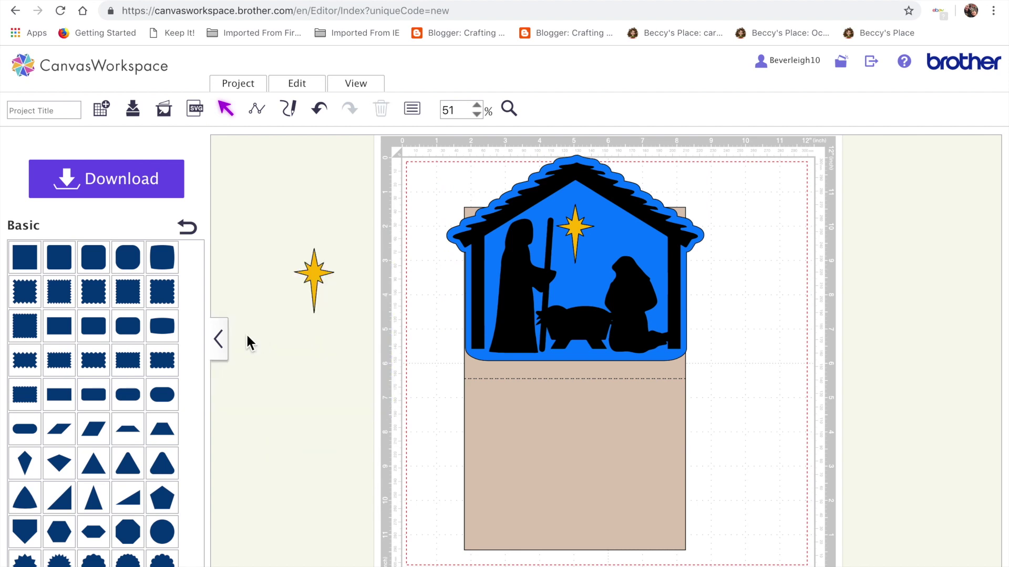
pyautogui.click(320, 279)
pyautogui.press('Delete')
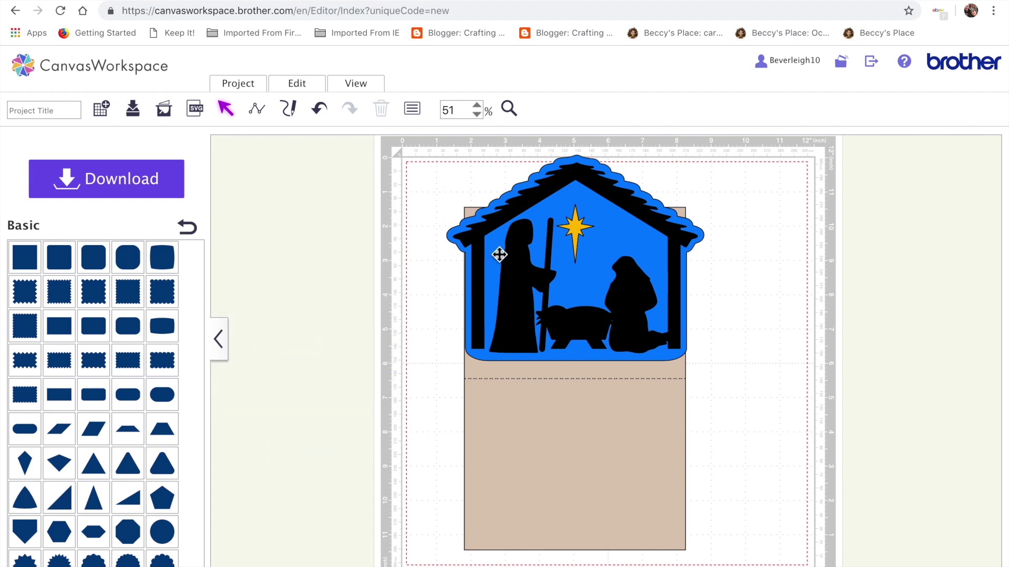
# Ungroup the nativity scene on the card into its silhouette, blue backing and star.
pyautogui.click(572, 233)
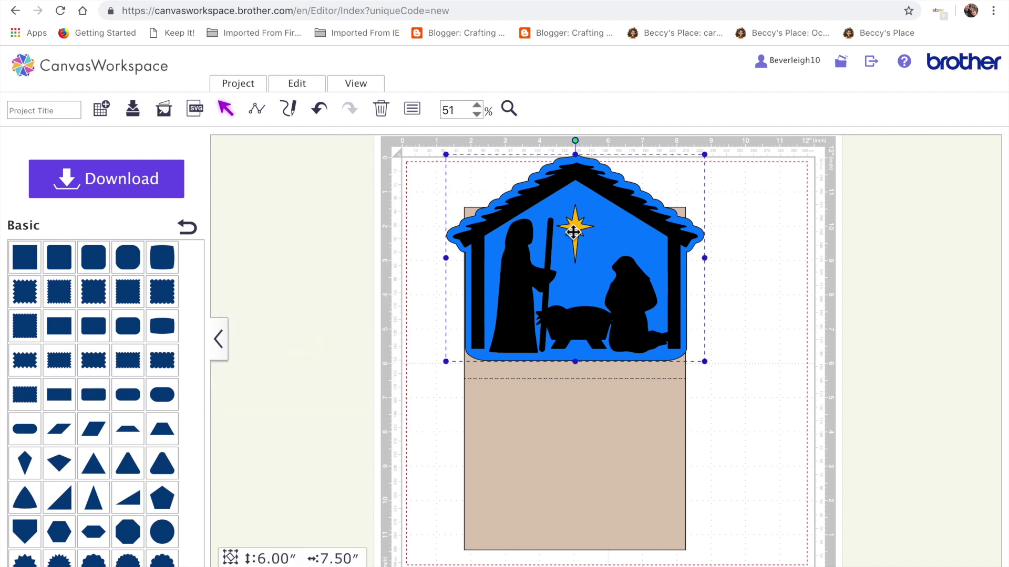
pyautogui.click(298, 90)
pyautogui.click(356, 194)
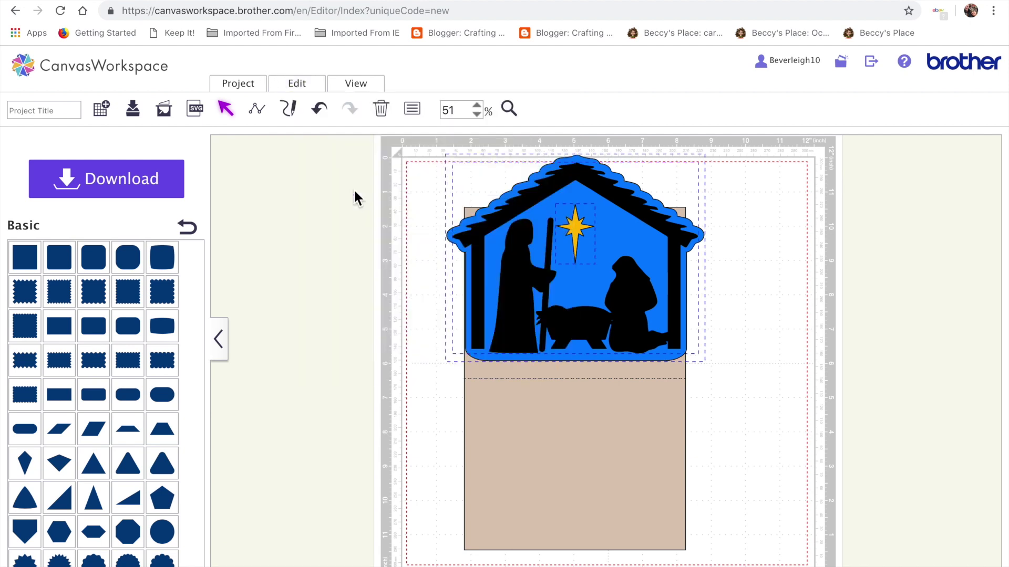
pyautogui.click(726, 347)
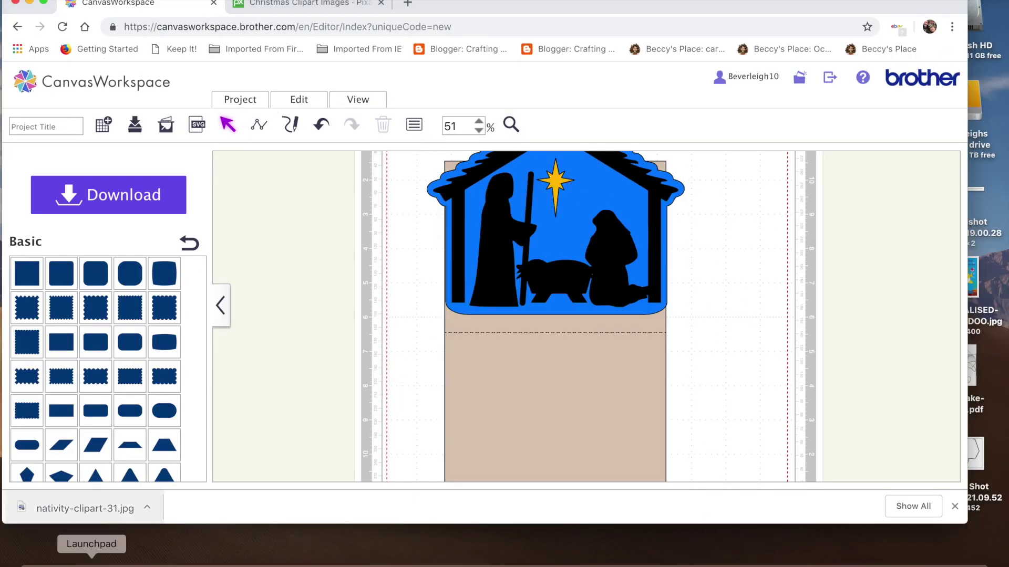
# Open Brother ScanNCut Type Converter from Launchpad.
pyautogui.click(91, 563)
pyautogui.hscroll(3, 540, 283)
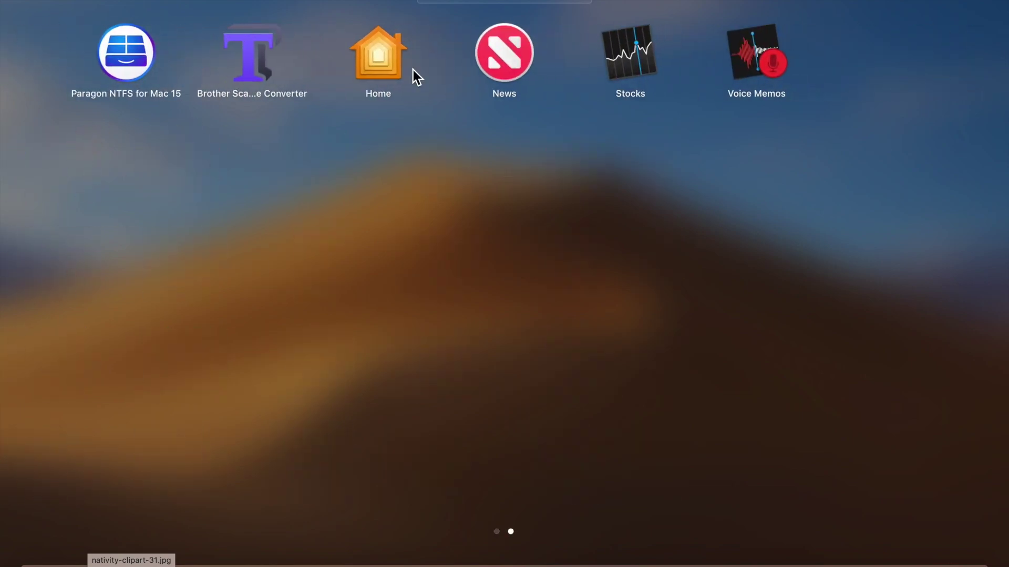
pyautogui.click(250, 70)
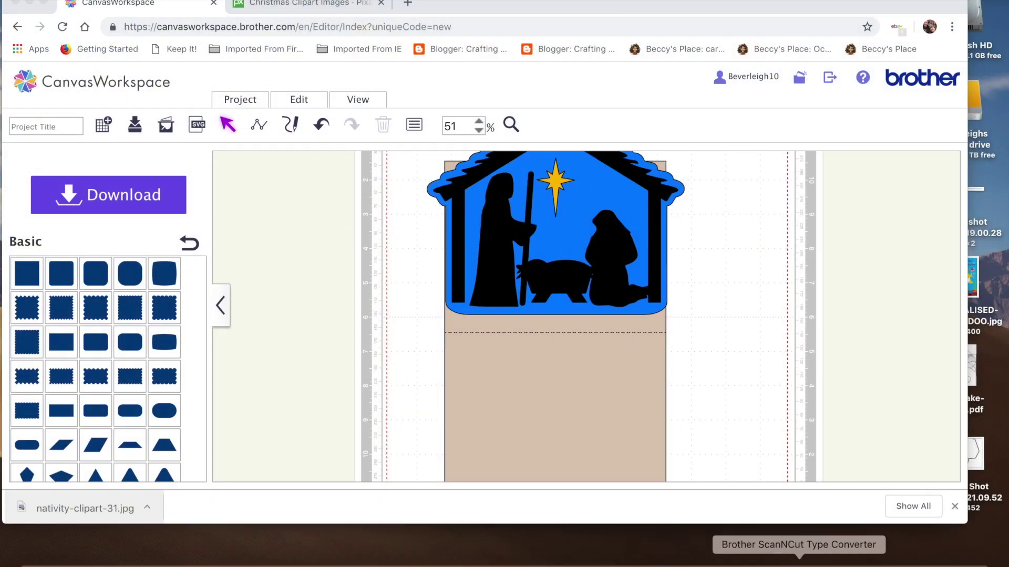
# Enter "O Holy Night" as the text to convert.
pyautogui.write('o')
pyautogui.press('BackSpace')
pyautogui.write('O Holy')
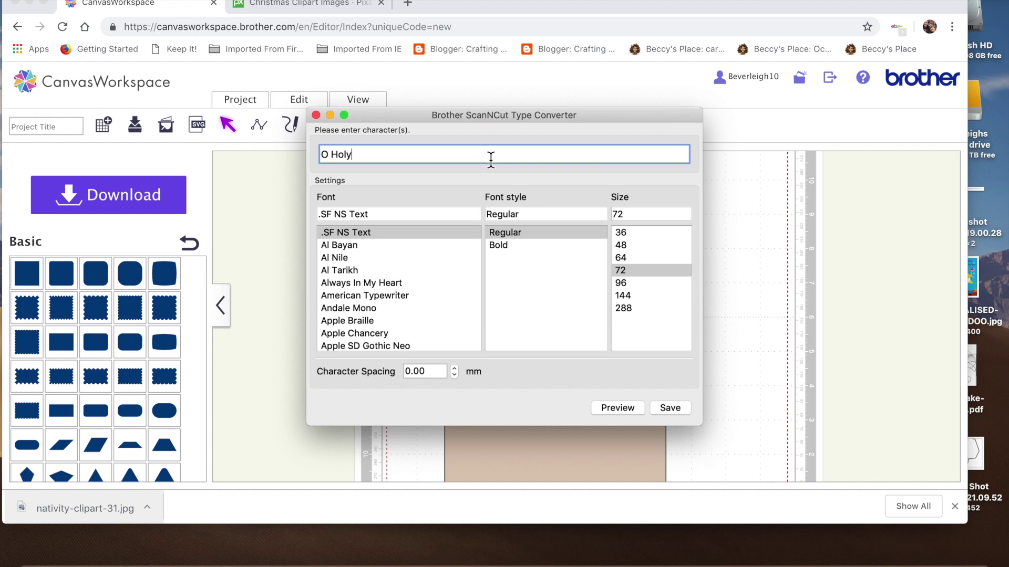
pyautogui.write(' Night')
# Choose the Better Together Demo font for the O Holy Night text.
pyautogui.scroll(-10, 383, 281)
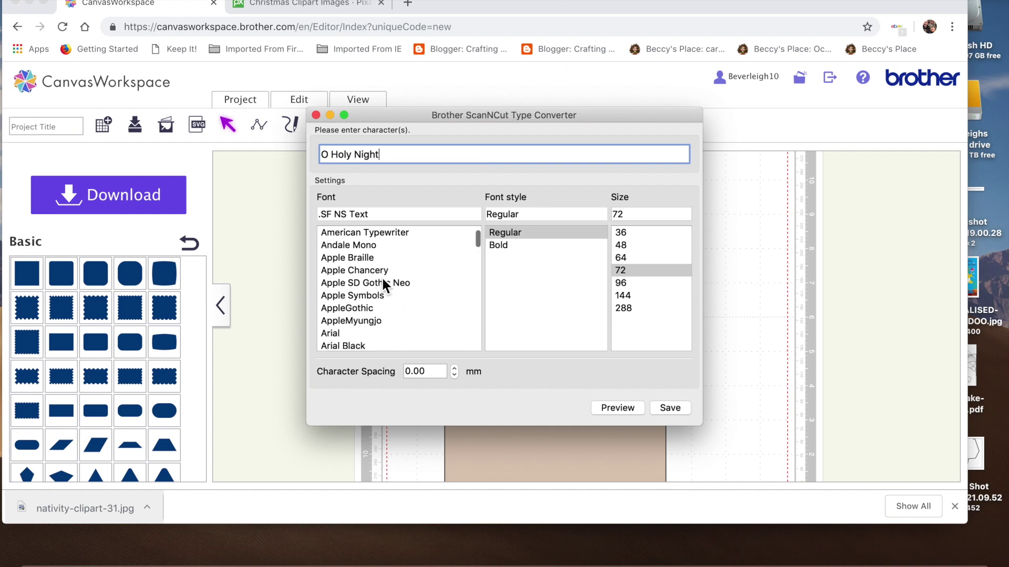
pyautogui.scroll(-12, 383, 283)
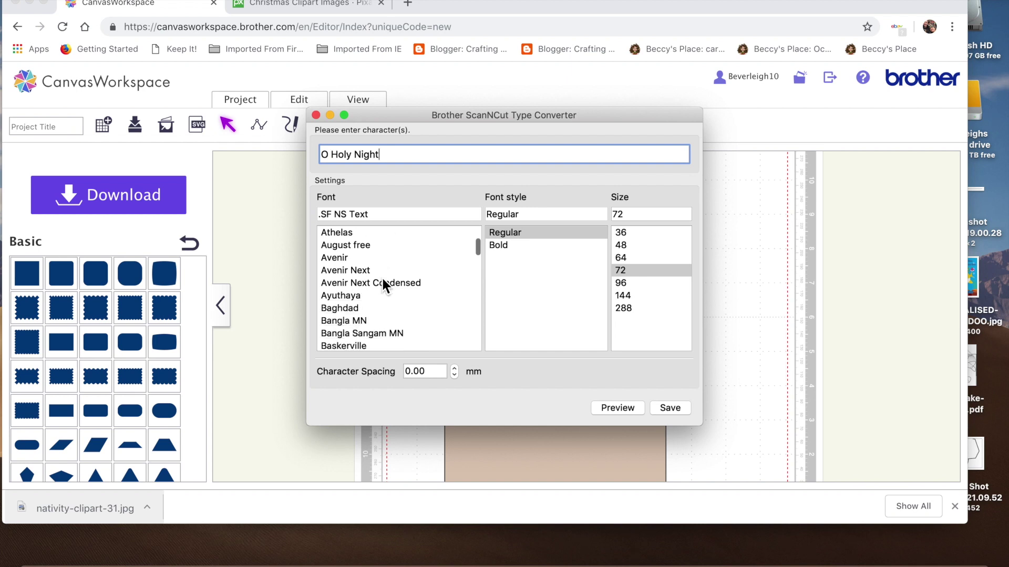
pyautogui.scroll(-8, 382, 277)
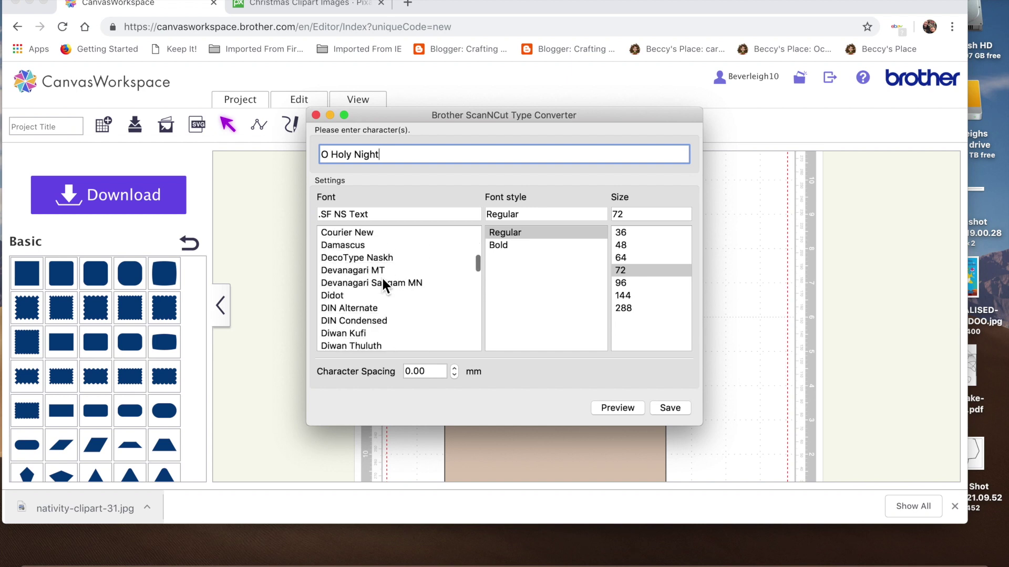
pyautogui.scroll(3, 383, 283)
pyautogui.scroll(-5, 383, 282)
pyautogui.scroll(-4, 382, 283)
pyautogui.scroll(12, 383, 283)
pyautogui.scroll(4, 383, 281)
pyautogui.scroll(-8, 382, 281)
pyautogui.scroll(-8, 383, 284)
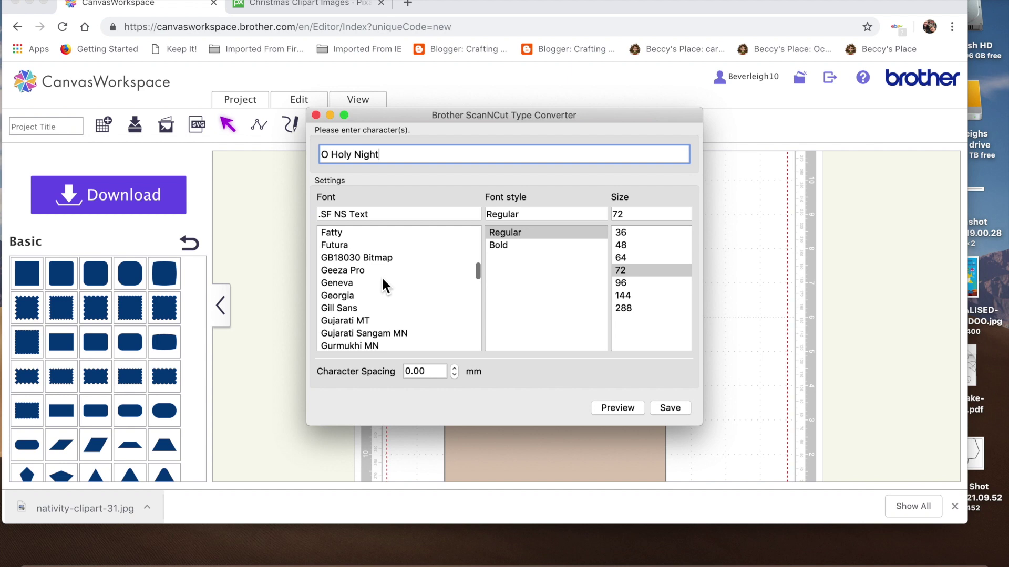
pyautogui.scroll(-8, 383, 279)
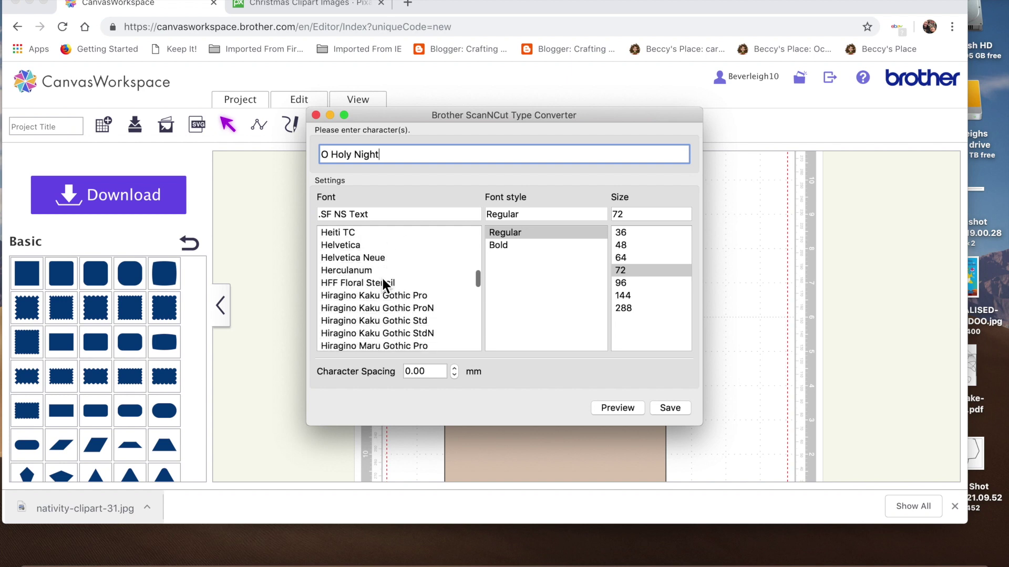
pyautogui.scroll(-6, 383, 278)
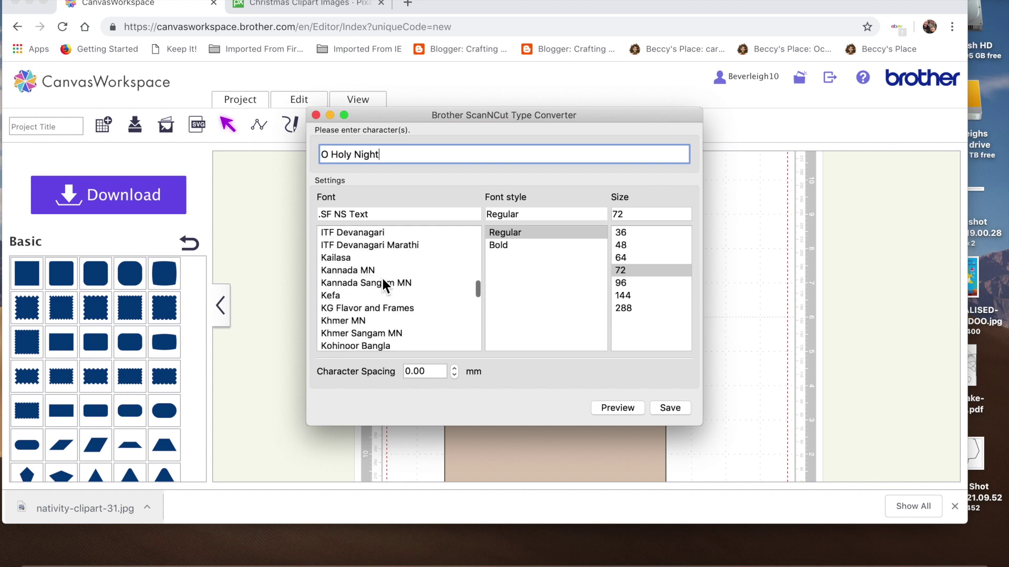
pyautogui.scroll(9, 382, 278)
pyautogui.scroll(15, 383, 278)
pyautogui.scroll(-3, 383, 278)
pyautogui.scroll(-5, 381, 277)
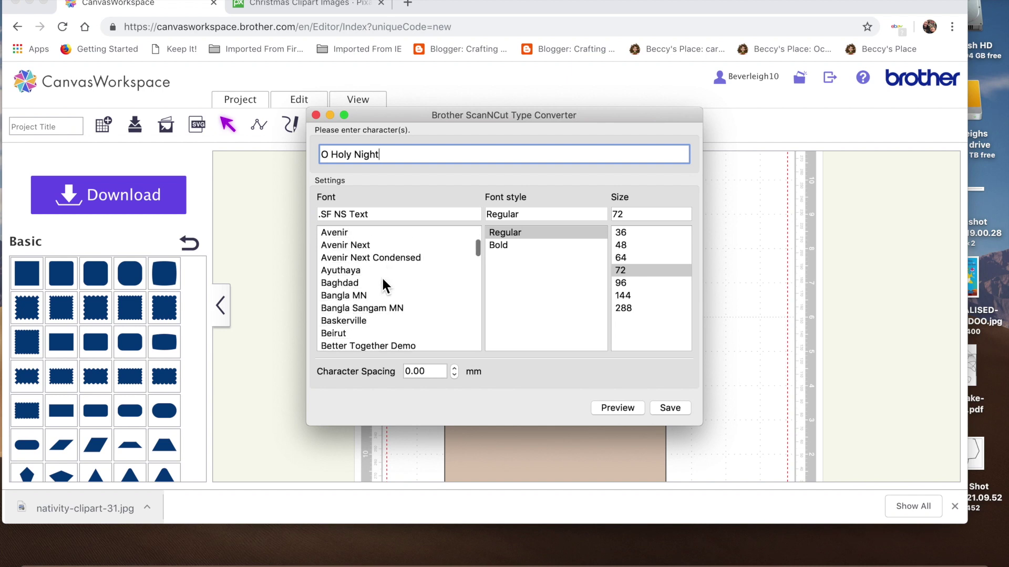
pyautogui.click(386, 321)
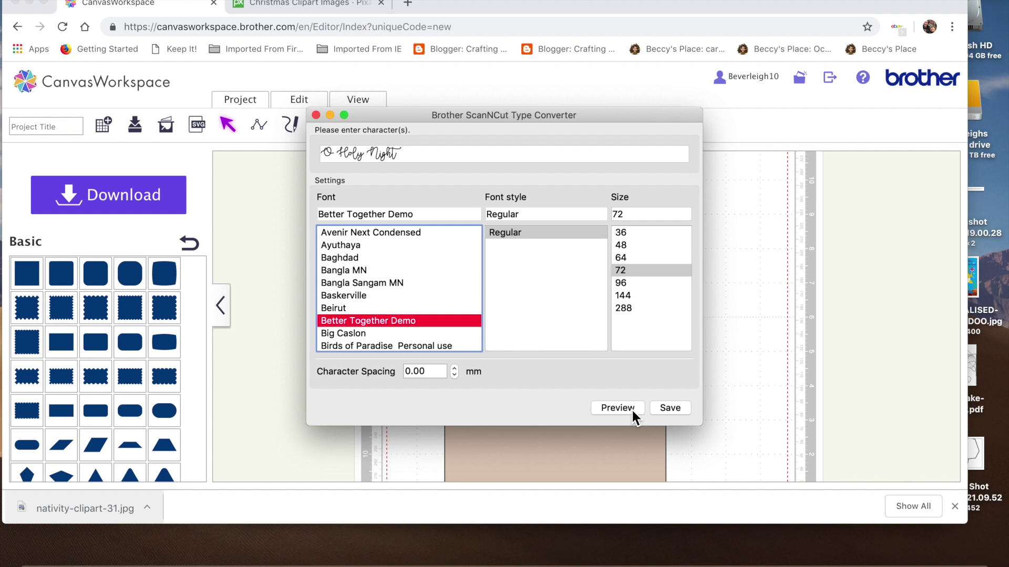
# Save the converted text as "o holy night" in the FCM files folder on the backup drive.
pyautogui.click(670, 409)
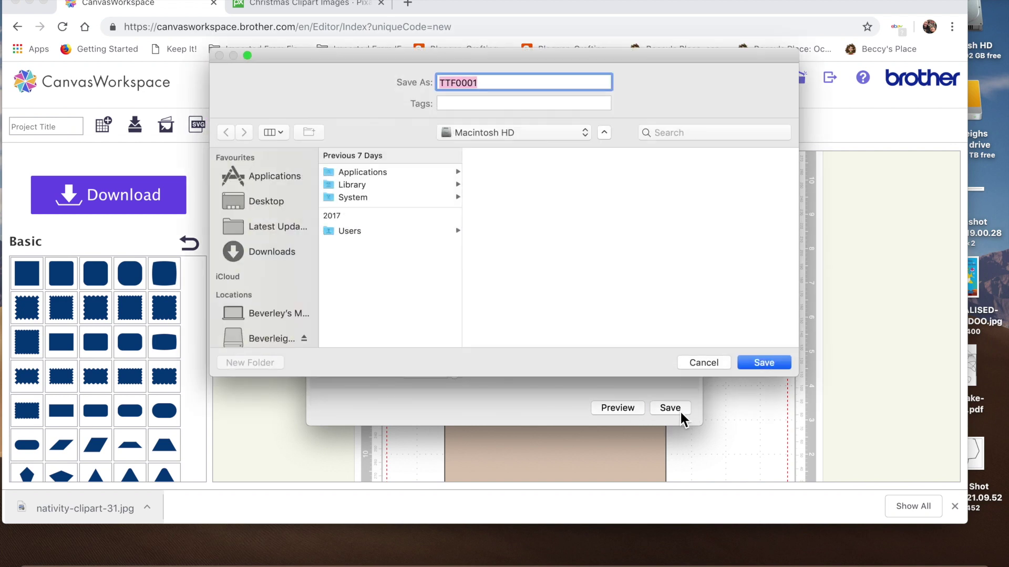
pyautogui.click(271, 337)
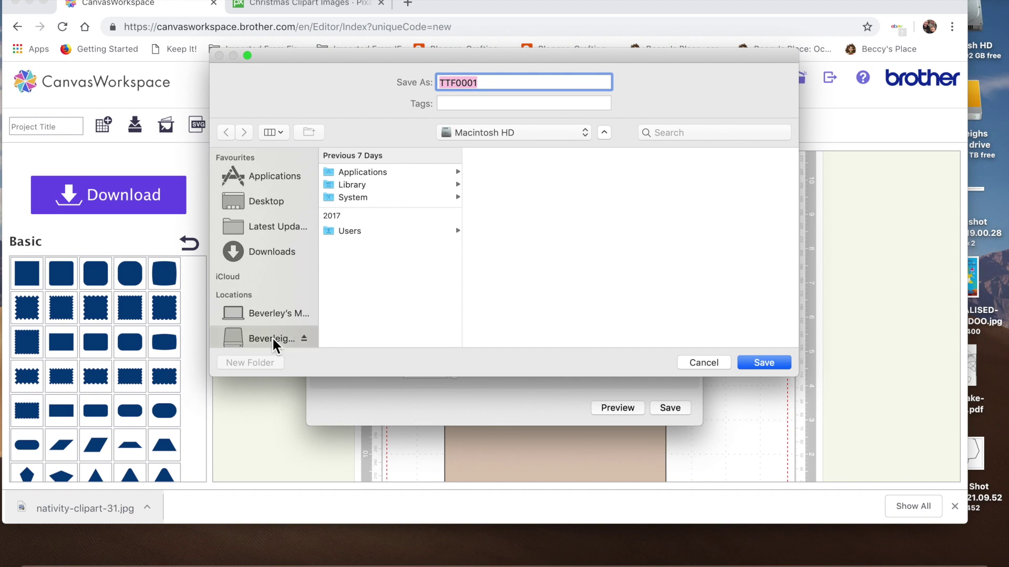
pyautogui.click(354, 328)
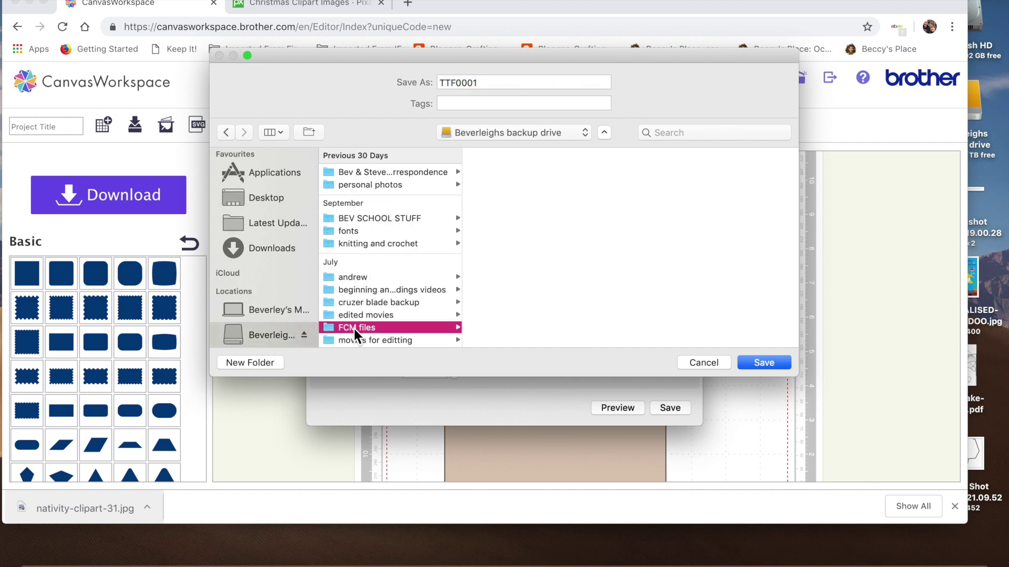
pyautogui.click(472, 84)
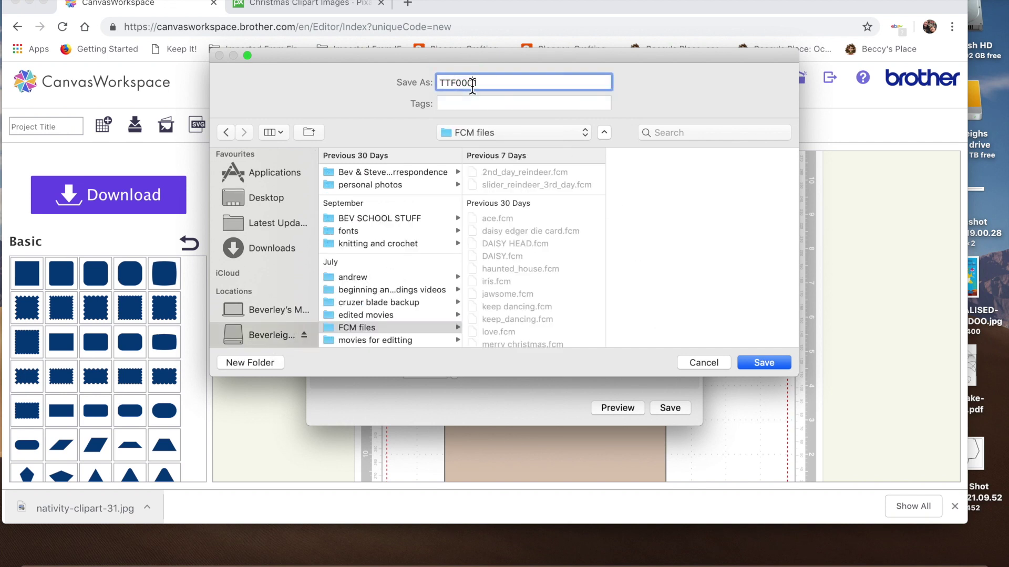
pyautogui.moveTo(500, 83); pyautogui.dragTo(412, 83)
pyautogui.write('o holy night')
pyautogui.press('Return')
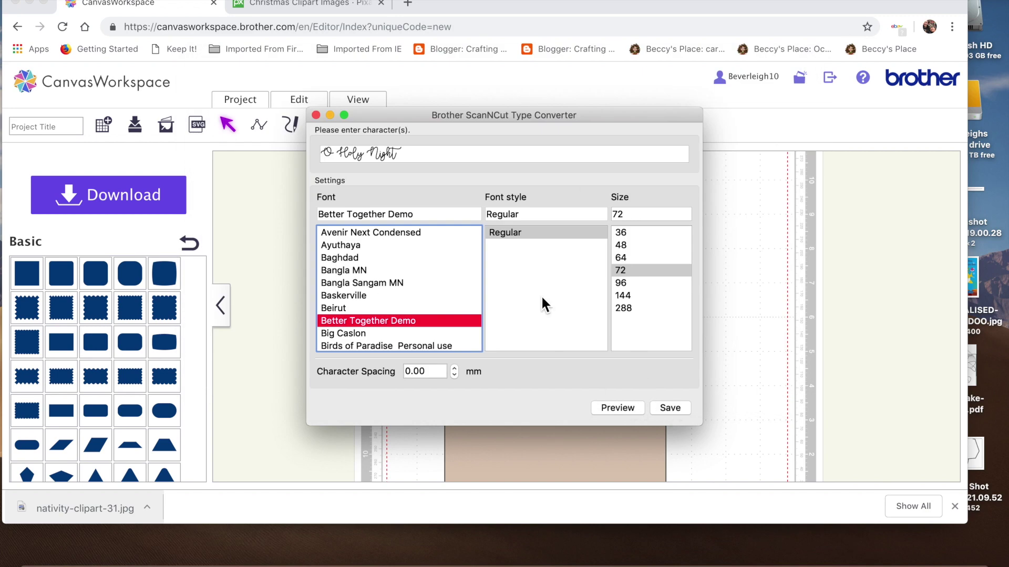
# Return to CanvasWorkspace, then move the nativity card off the right side of the mat and place the golden star beside it.
pyautogui.click(330, 115)
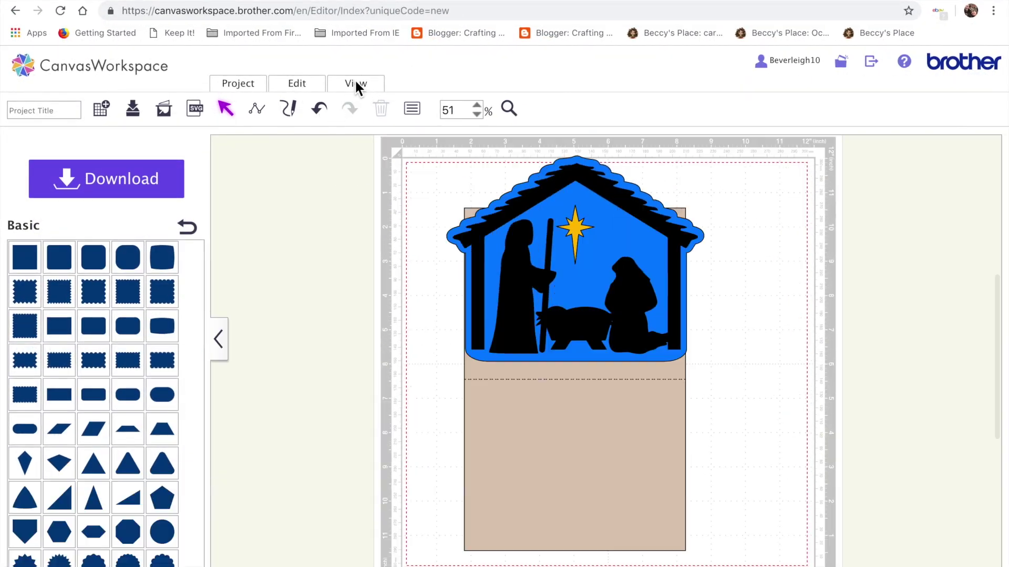
pyautogui.click(359, 89)
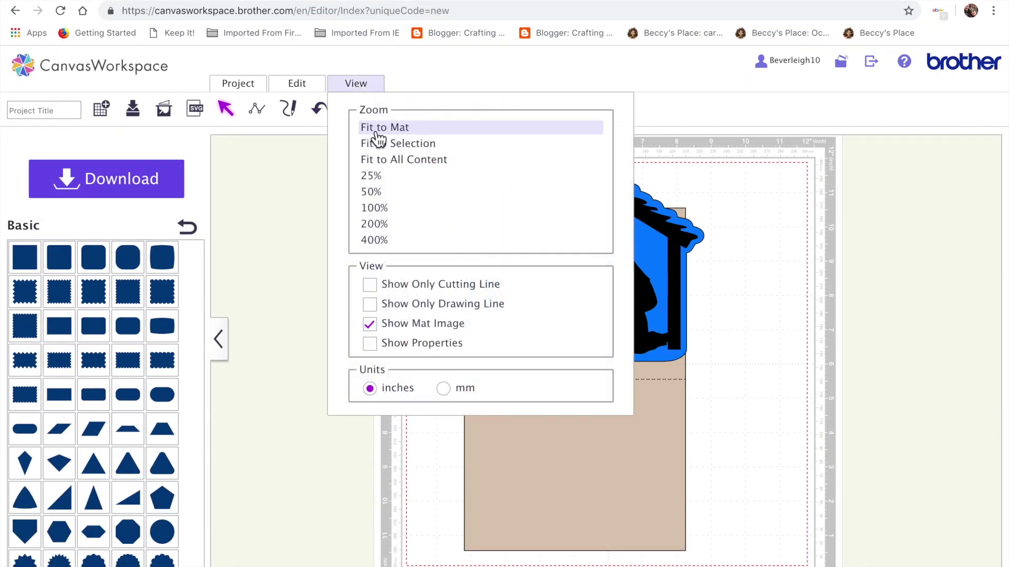
pyautogui.click(374, 128)
pyautogui.moveTo(739, 538); pyautogui.dragTo(596, 305)
pyautogui.moveTo(587, 268); pyautogui.dragTo(891, 286)
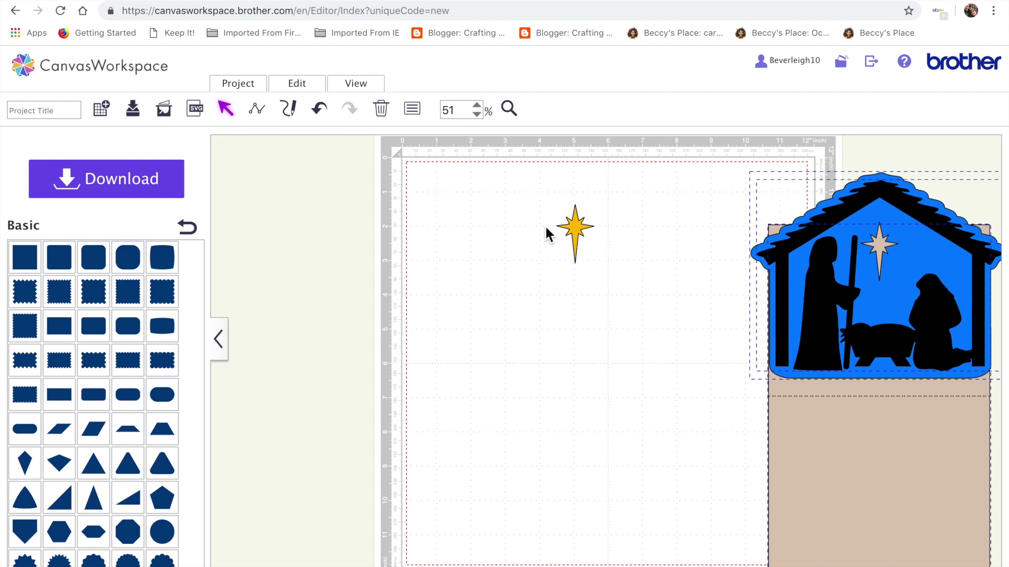
pyautogui.moveTo(734, 318); pyautogui.dragTo(735, 319)
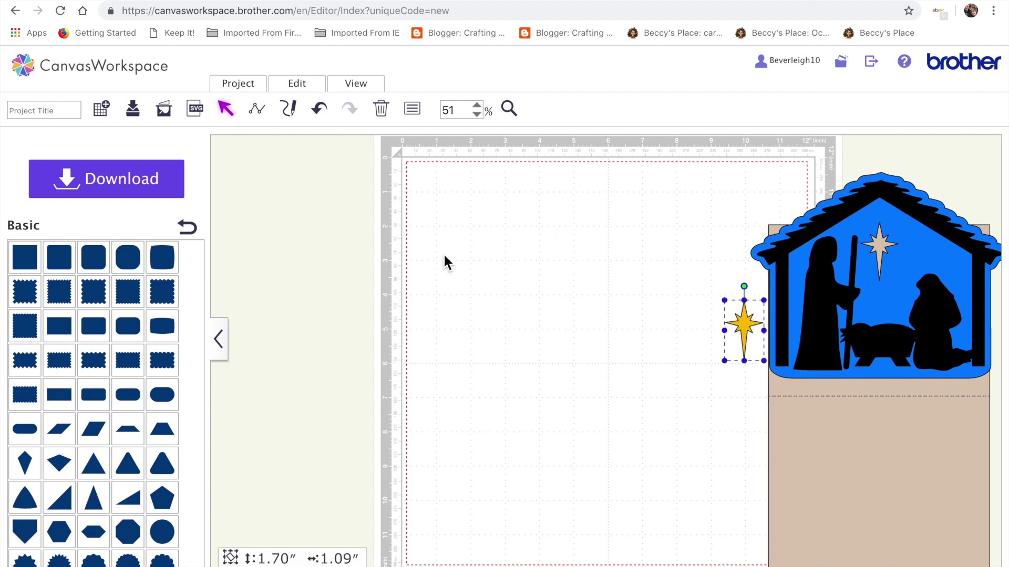
# Import o holy night.fcm from the FCM files folder on the backup drive.
pyautogui.click(197, 111)
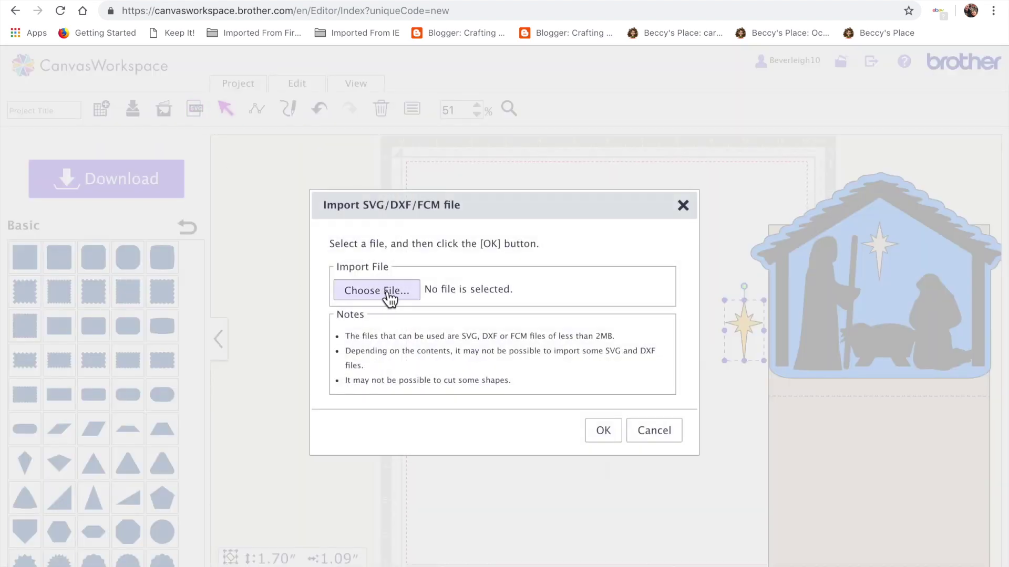
pyautogui.click(391, 298)
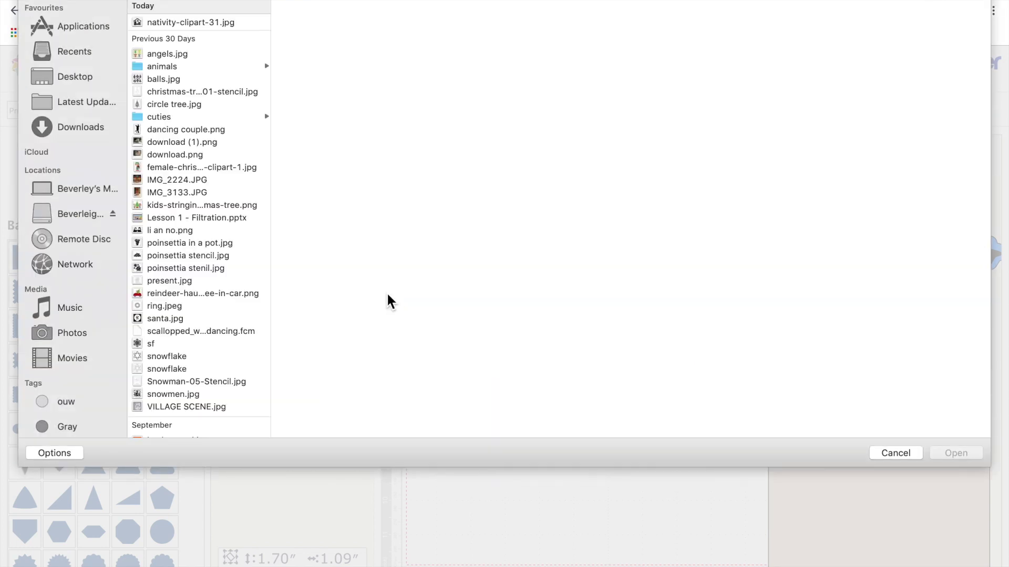
pyautogui.click(97, 221)
pyautogui.click(166, 178)
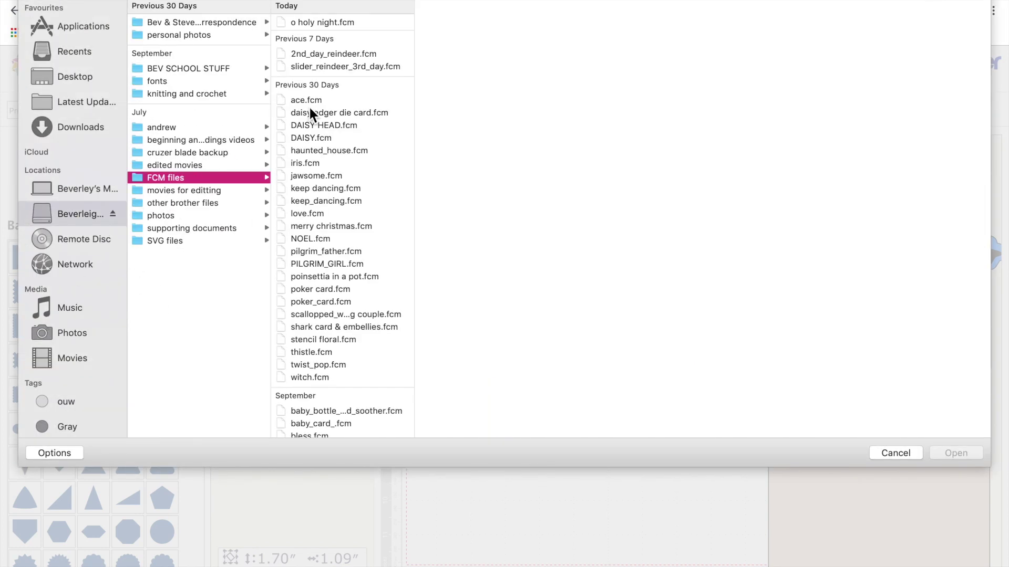
pyautogui.doubleClick(342, 22)
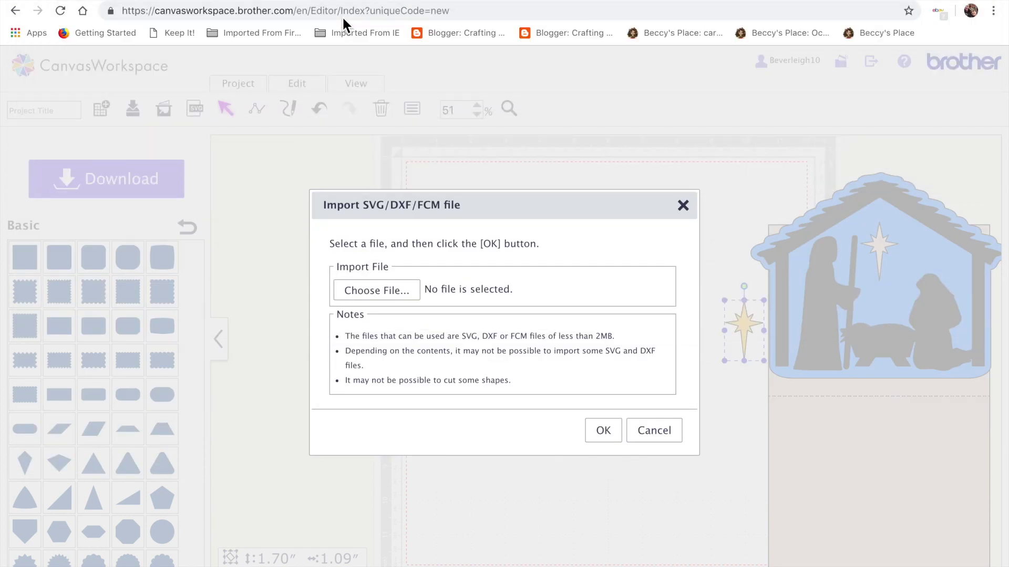
pyautogui.click(603, 432)
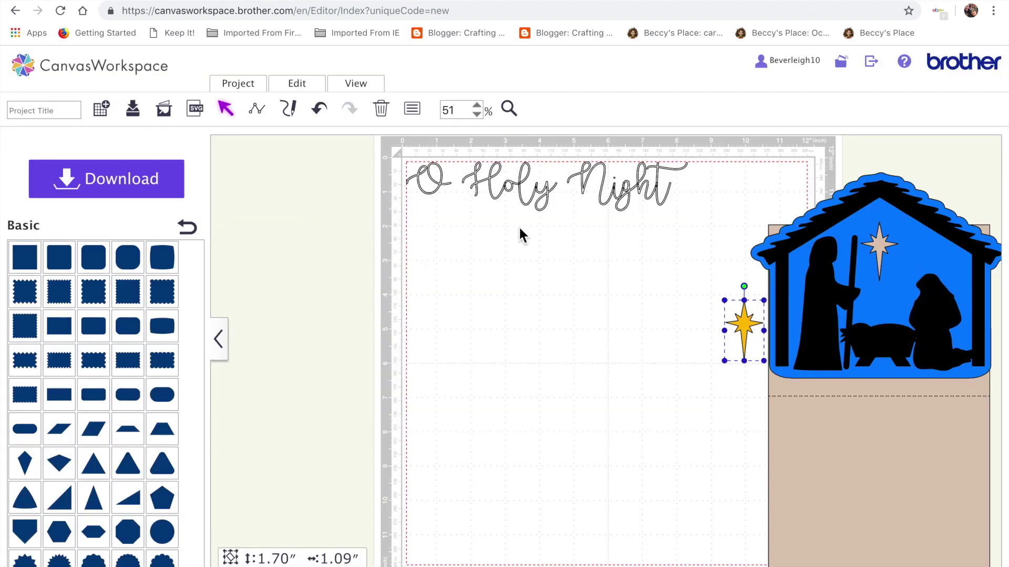
# Group the O Holy Night letters and shrink them to about 1.09 × 6.25 inches.
pyautogui.moveTo(395, 152); pyautogui.dragTo(682, 218)
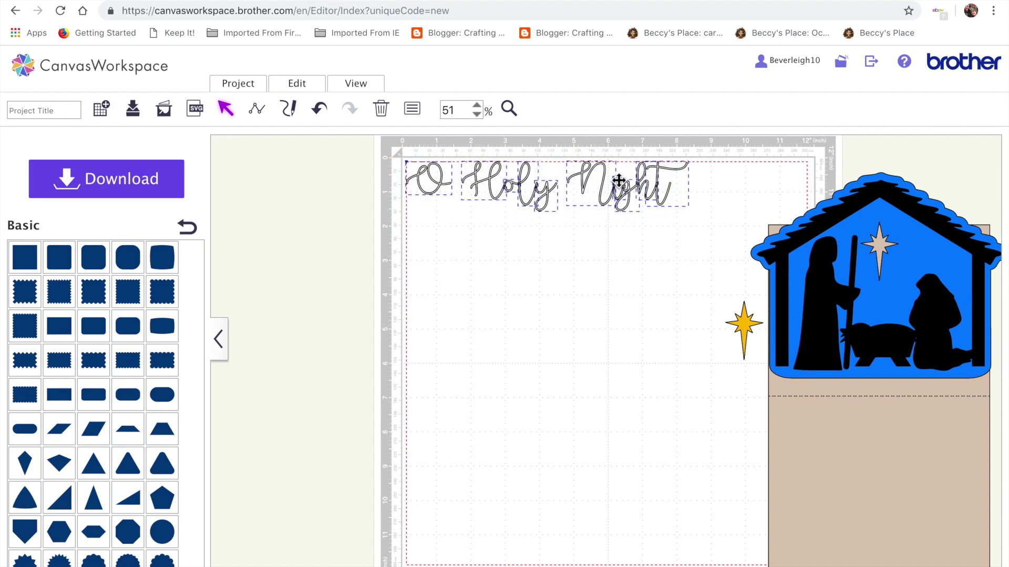
pyautogui.click(303, 84)
pyautogui.click(313, 187)
pyautogui.moveTo(404, 164); pyautogui.dragTo(478, 185)
pyautogui.hscroll(5, 600, 225)
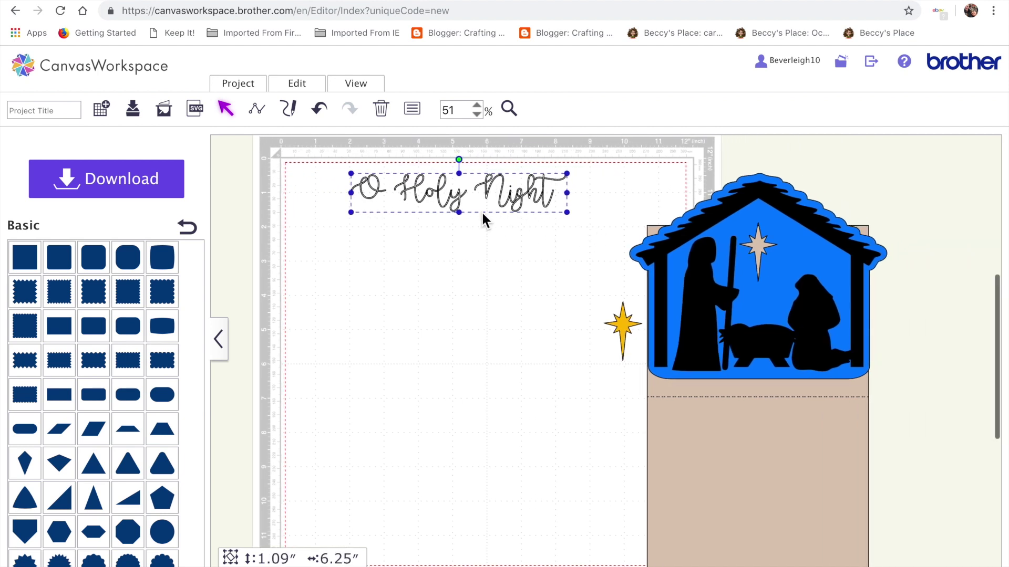
# Shrink the O Holy Night lettering to about 0.96 × 5.47 inches, compare it against the card base, and place it on the mat's upper part.
pyautogui.click(500, 192)
pyautogui.moveTo(520, 199); pyautogui.dragTo(491, 390)
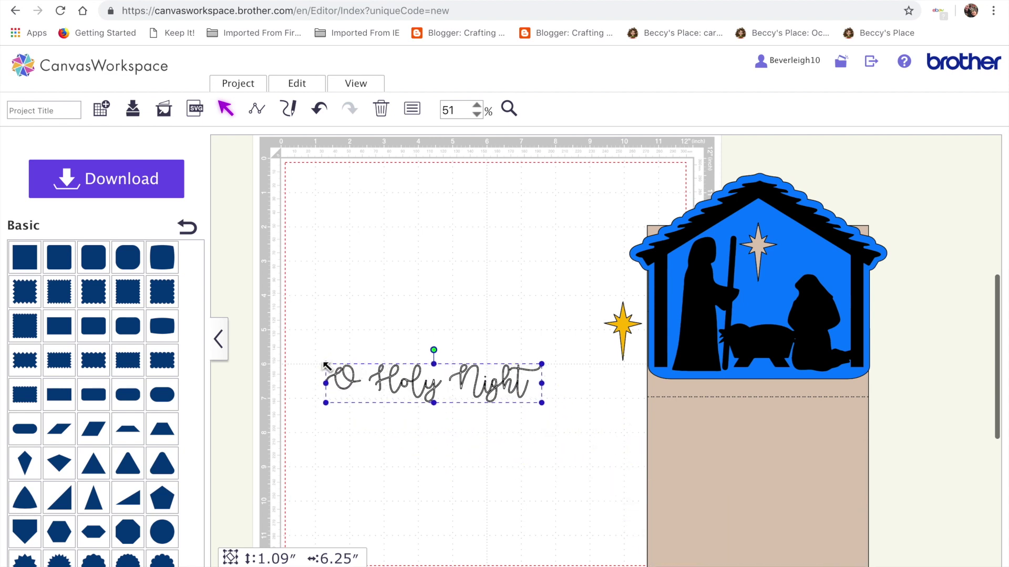
pyautogui.moveTo(325, 365); pyautogui.dragTo(352, 369)
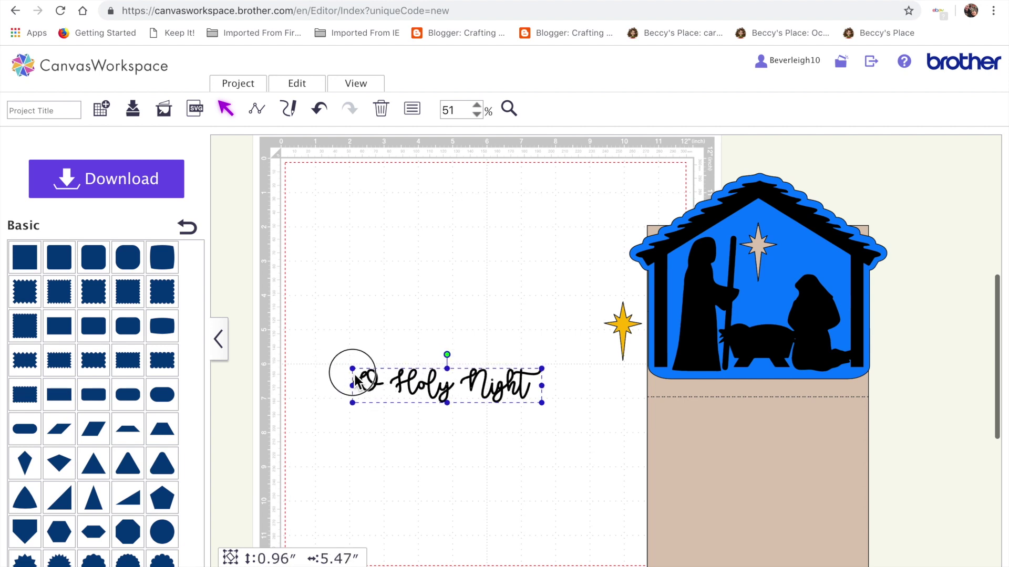
pyautogui.moveTo(447, 393); pyautogui.dragTo(767, 535)
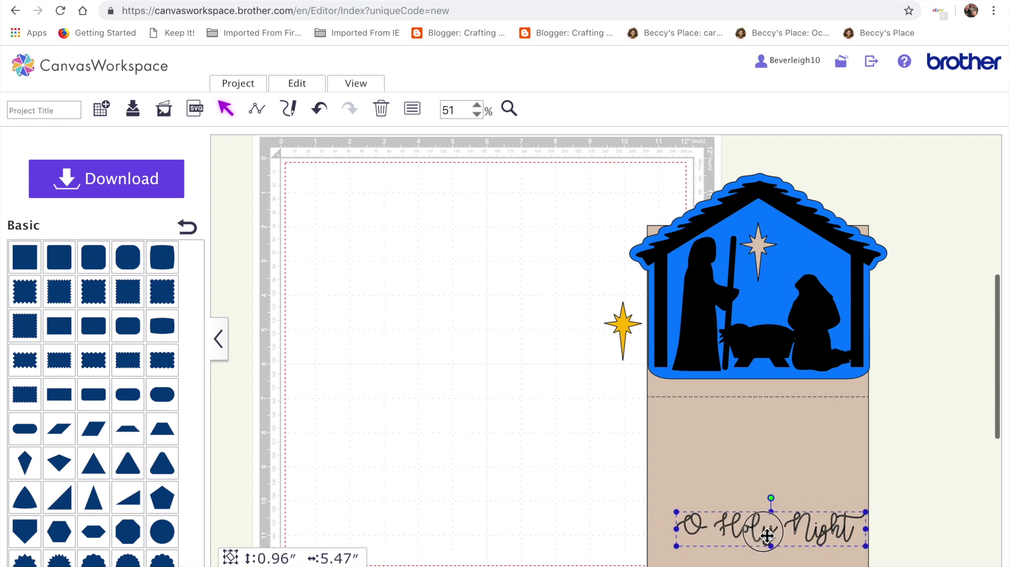
pyautogui.hotkey('ctrl', 'z')
pyautogui.moveTo(397, 242); pyautogui.dragTo(434, 236)
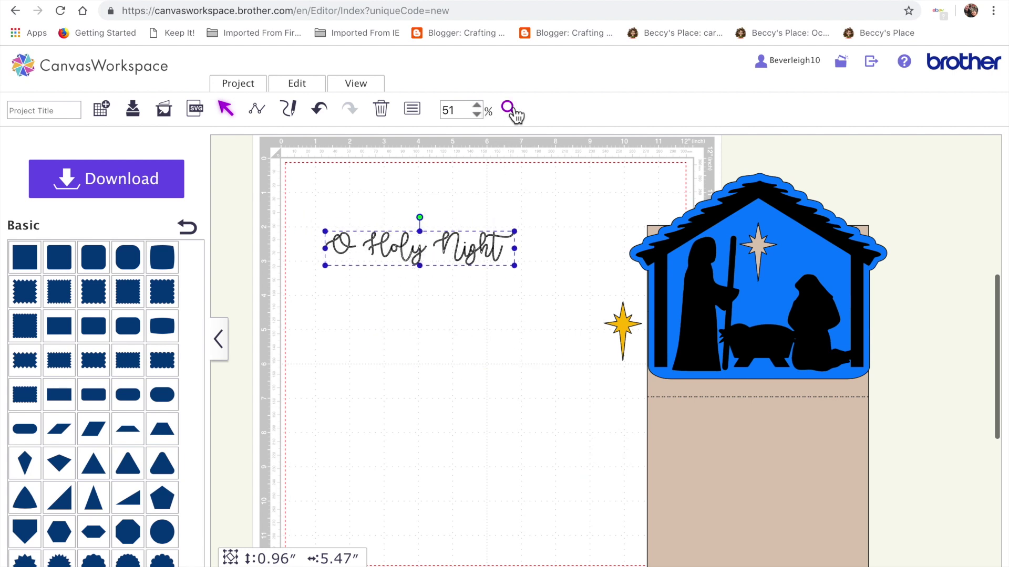
# Ungroup the O Holy Night lettering into its separate letters and fit the view to the mat.
pyautogui.click(414, 268)
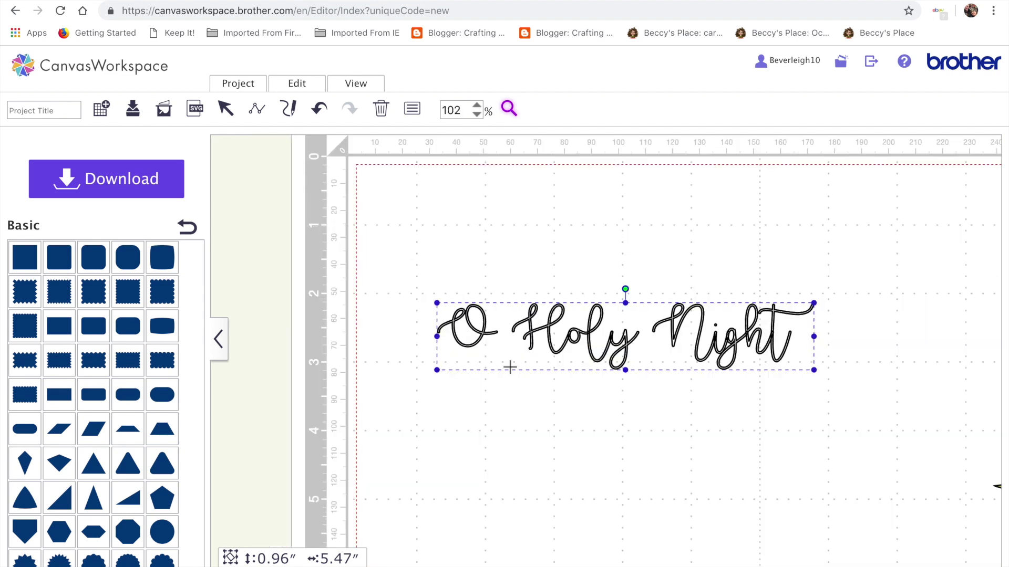
pyautogui.hscroll(3, 546, 360)
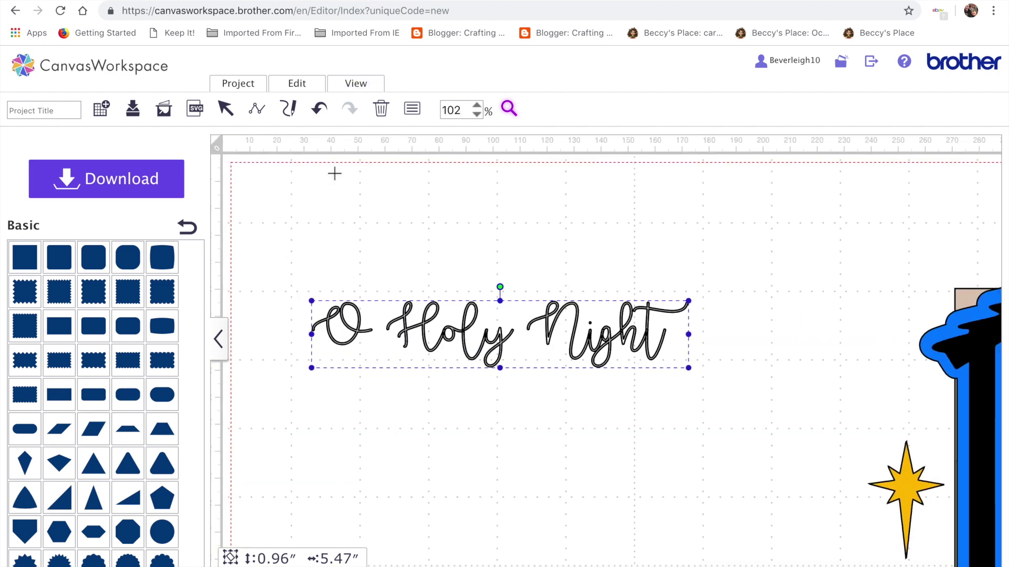
pyautogui.click(297, 84)
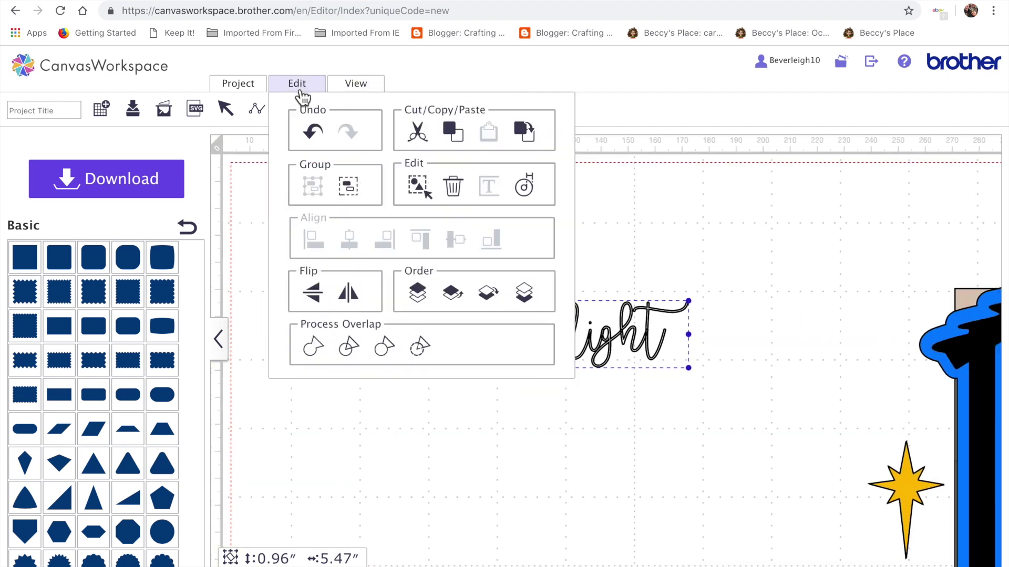
pyautogui.click(348, 187)
pyautogui.click(418, 456)
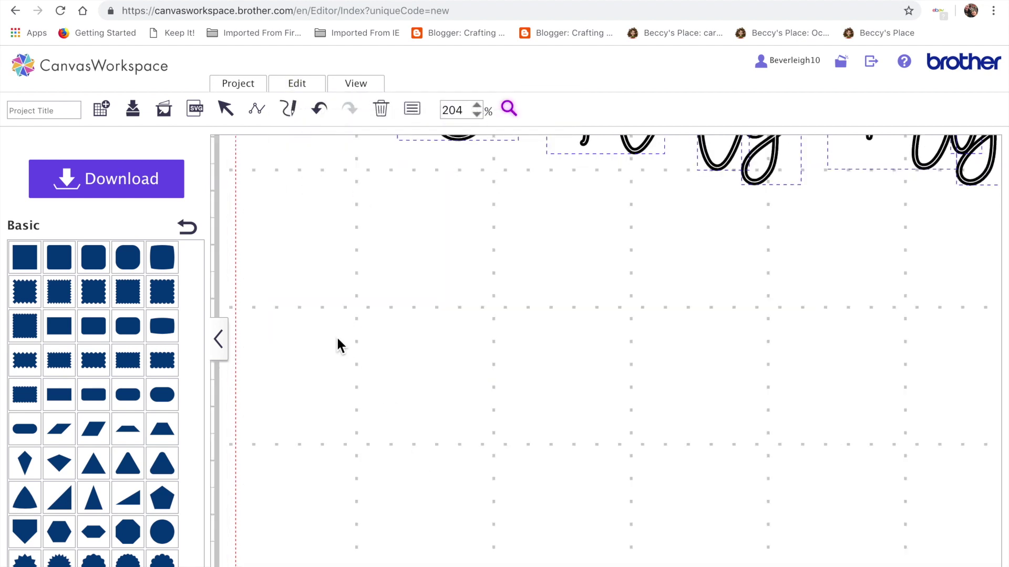
pyautogui.click(387, 186)
pyautogui.click(358, 84)
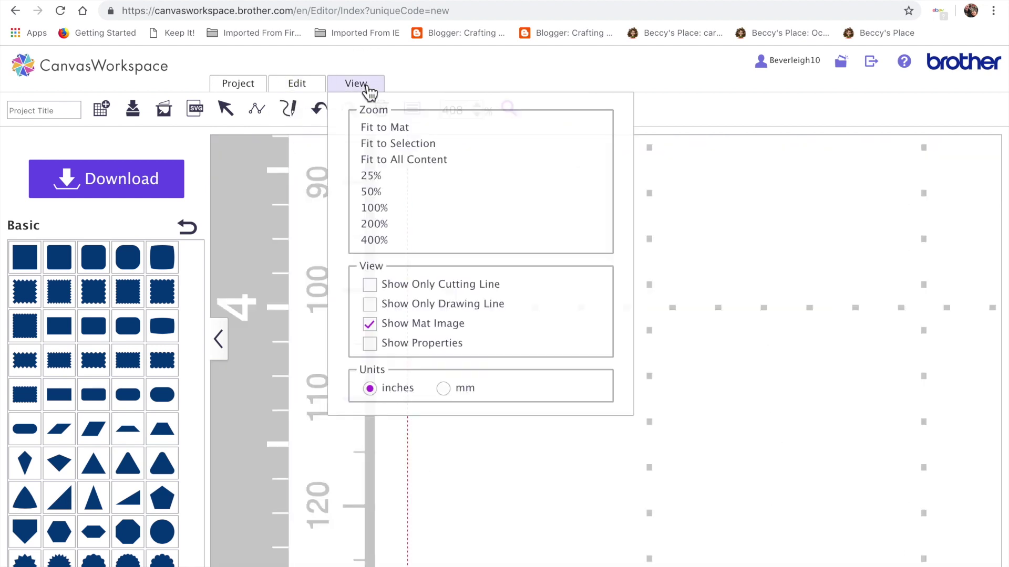
pyautogui.click(397, 128)
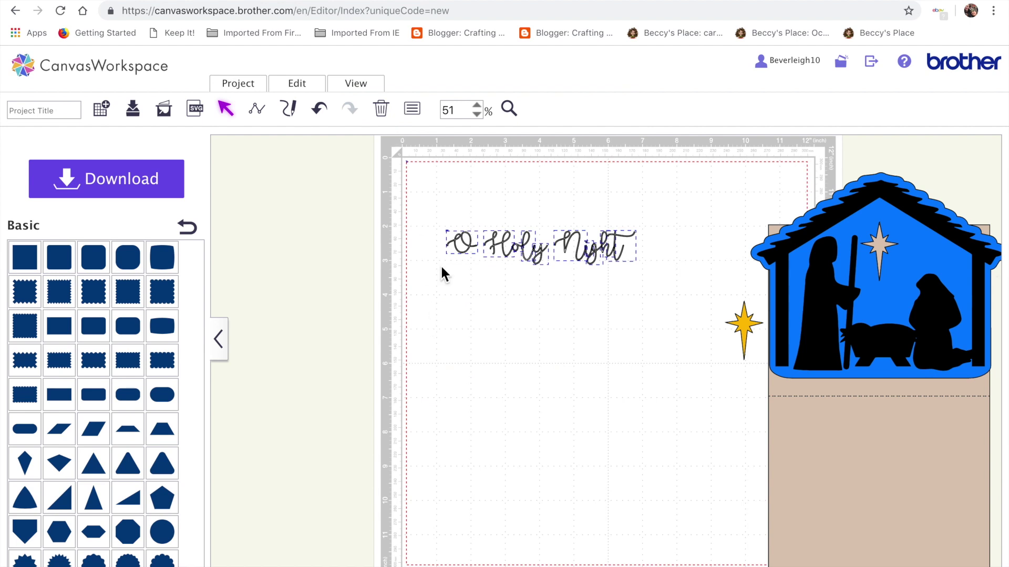
# Fill all the O Holy Night letters with salmon pink.
pyautogui.click(510, 110)
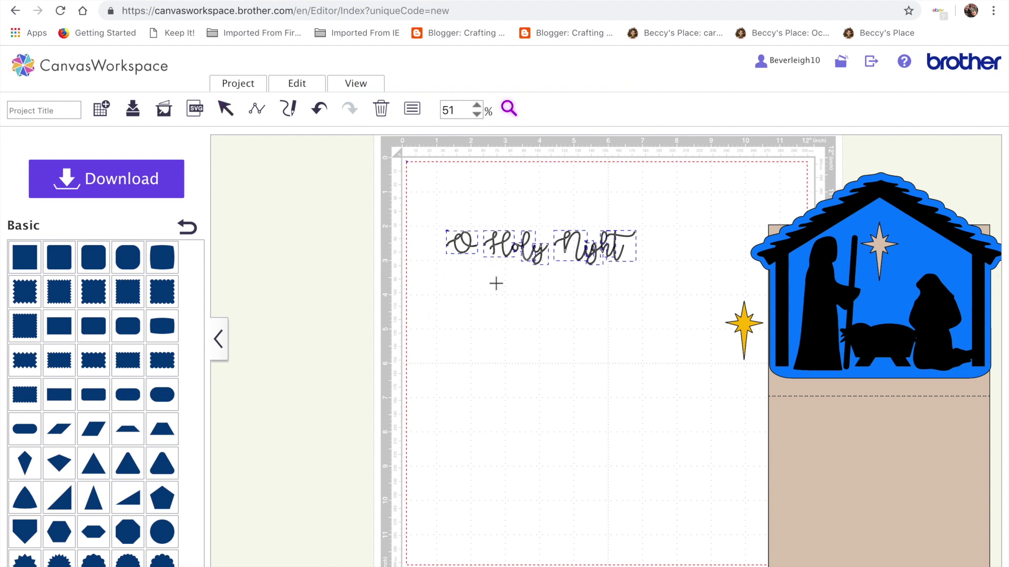
pyautogui.click(497, 257)
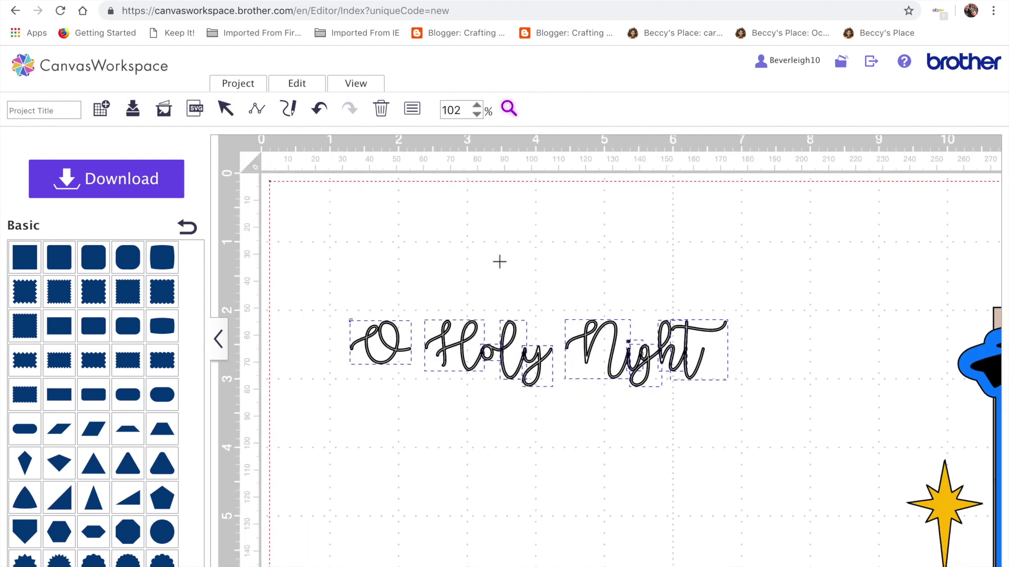
pyautogui.click(518, 356)
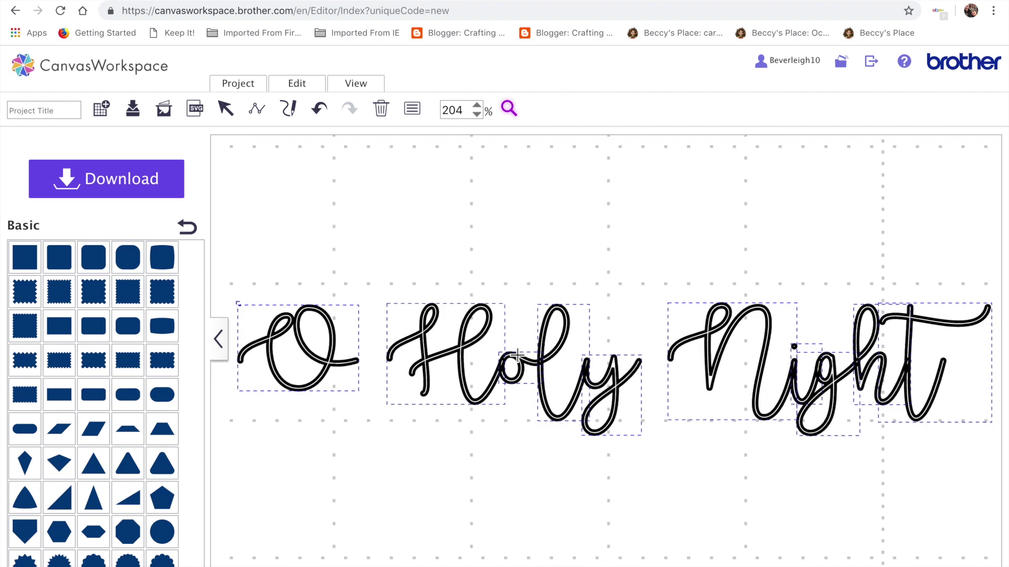
pyautogui.click(230, 116)
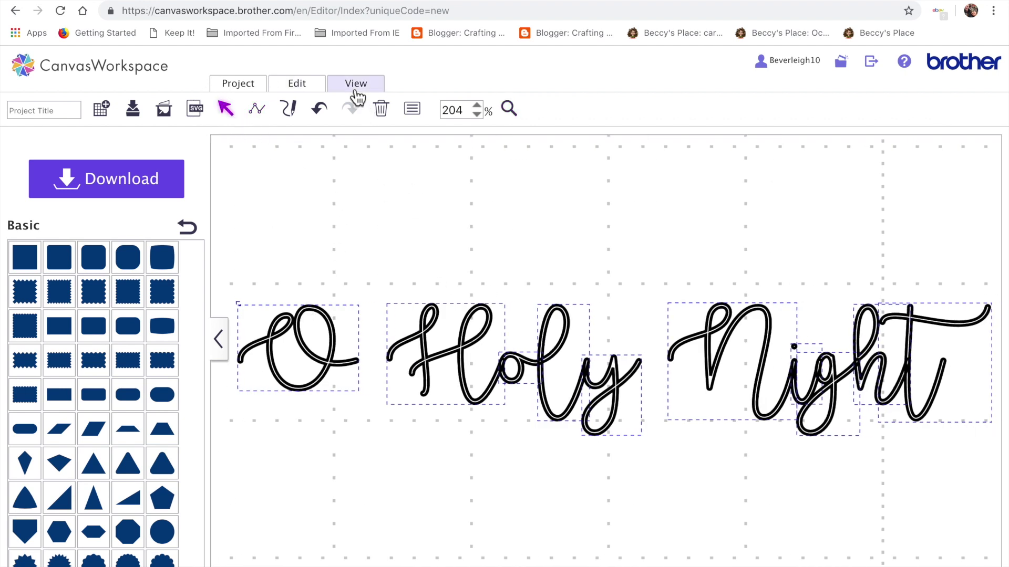
pyautogui.click(415, 111)
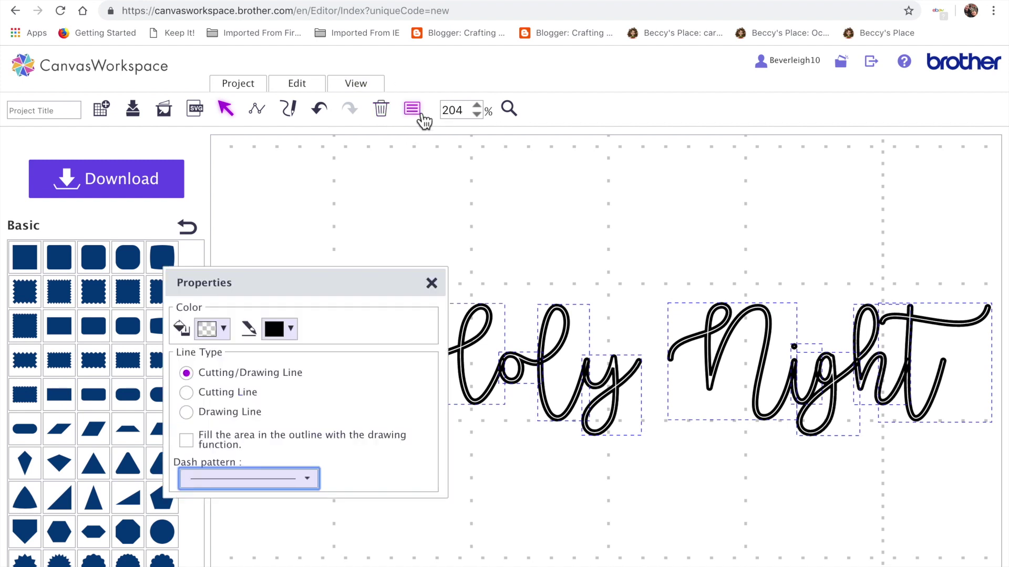
pyautogui.click(225, 329)
pyautogui.click(358, 361)
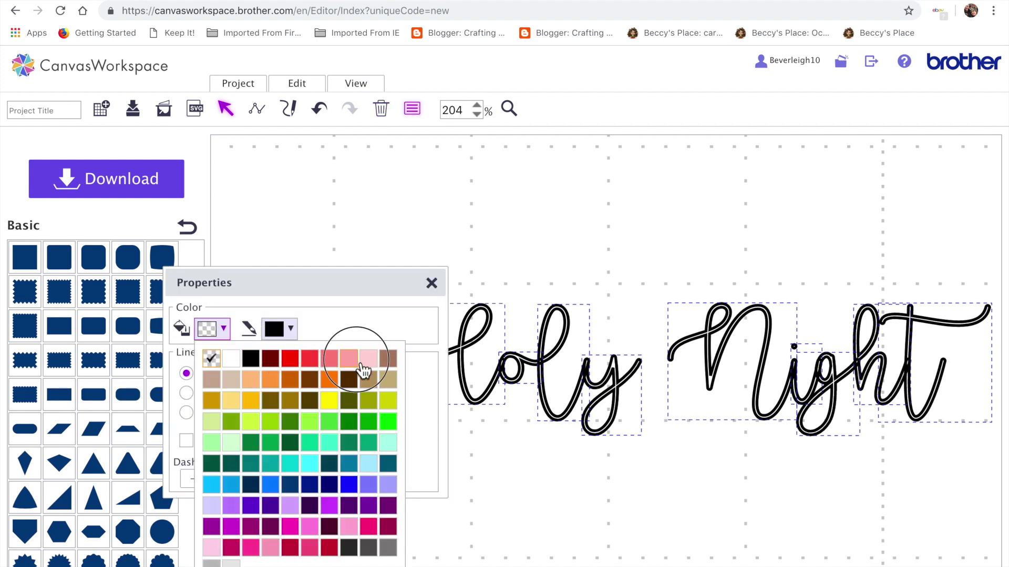
pyautogui.click(432, 284)
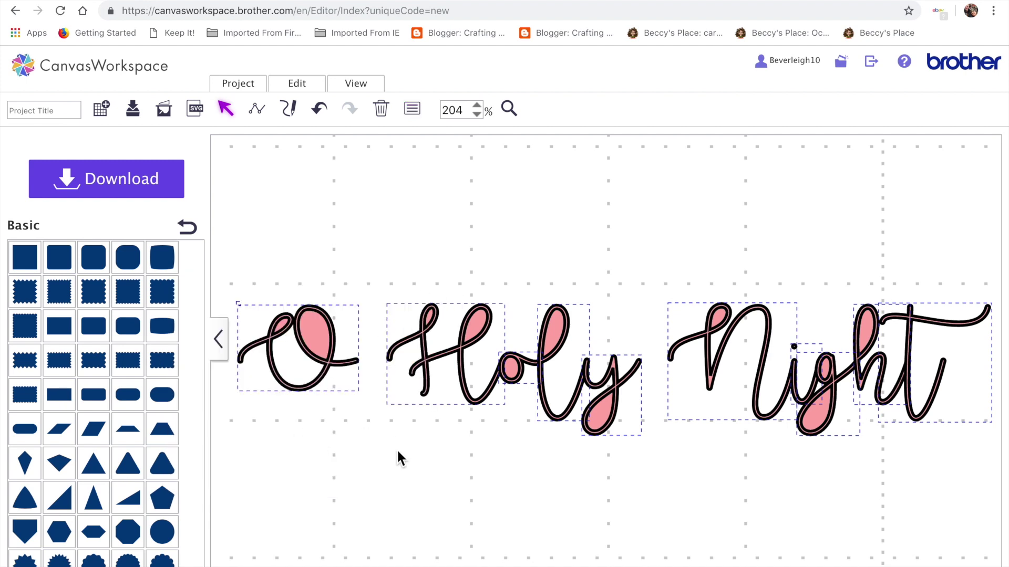
# Process the self-overlaps of the capital O and capital H individually so their enclosed loops are cut out of the fill.
pyautogui.click(357, 476)
pyautogui.click(321, 357)
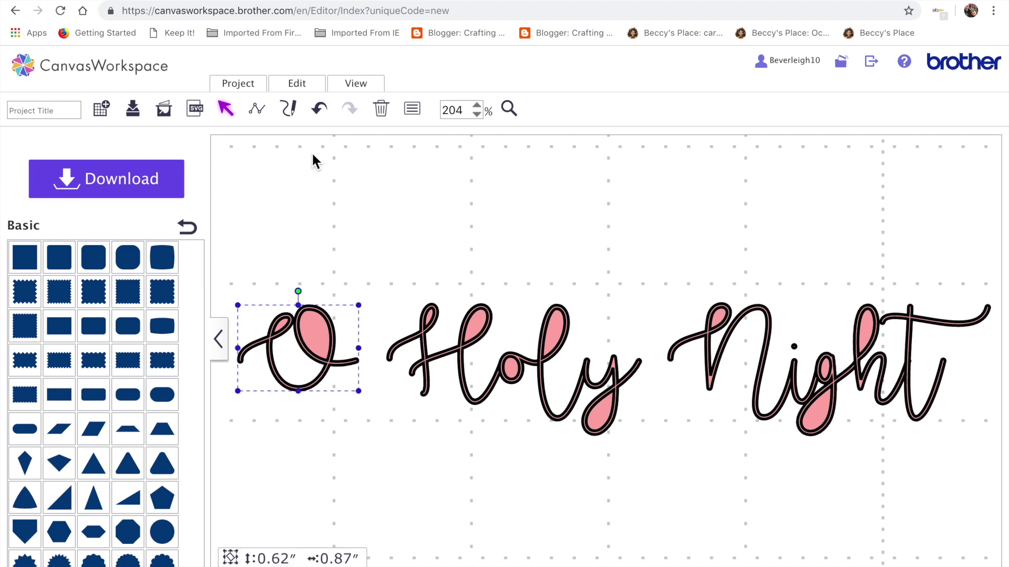
pyautogui.click(312, 86)
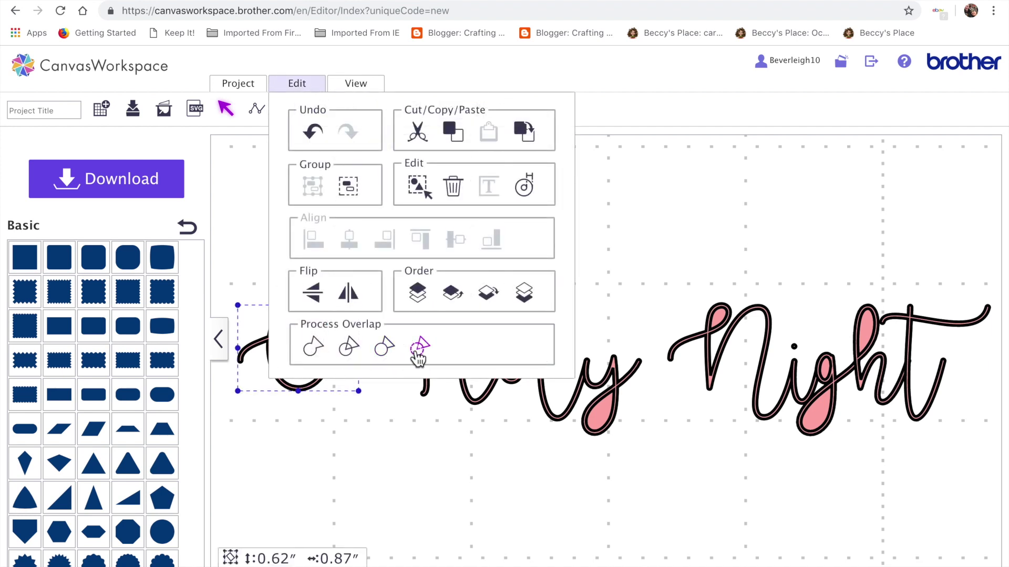
pyautogui.click(421, 350)
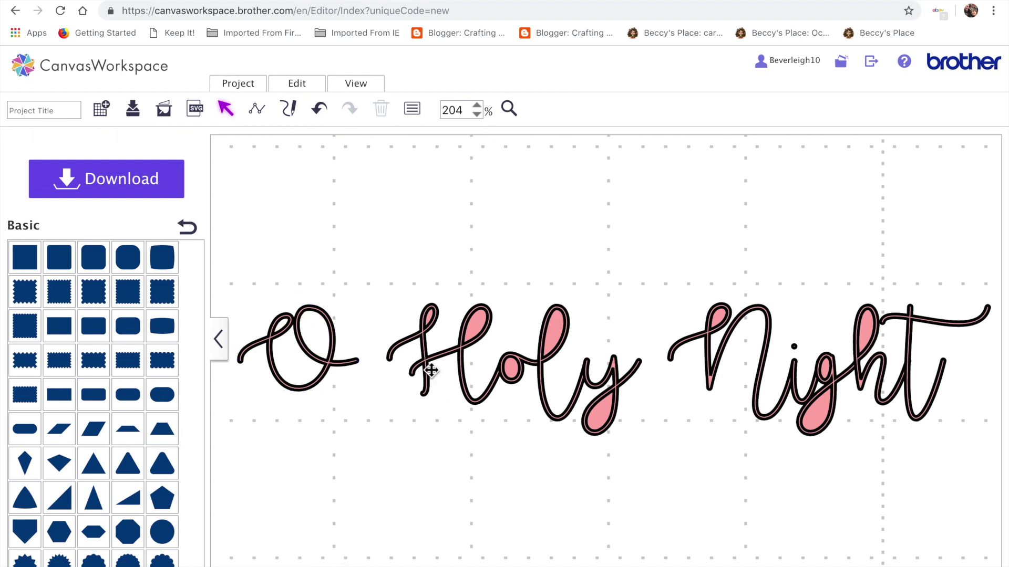
pyautogui.click(430, 369)
pyautogui.click(298, 84)
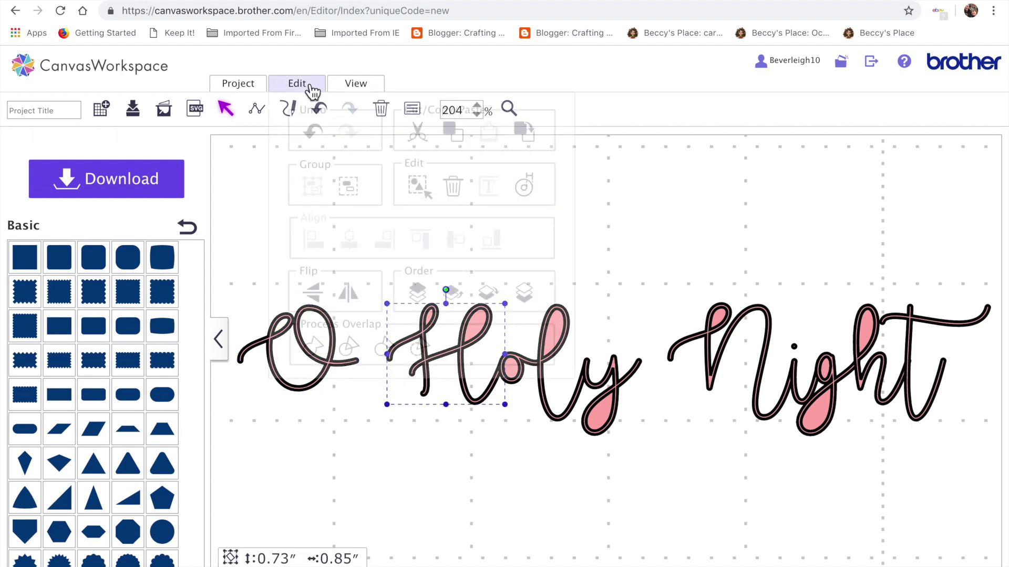
pyautogui.click(420, 346)
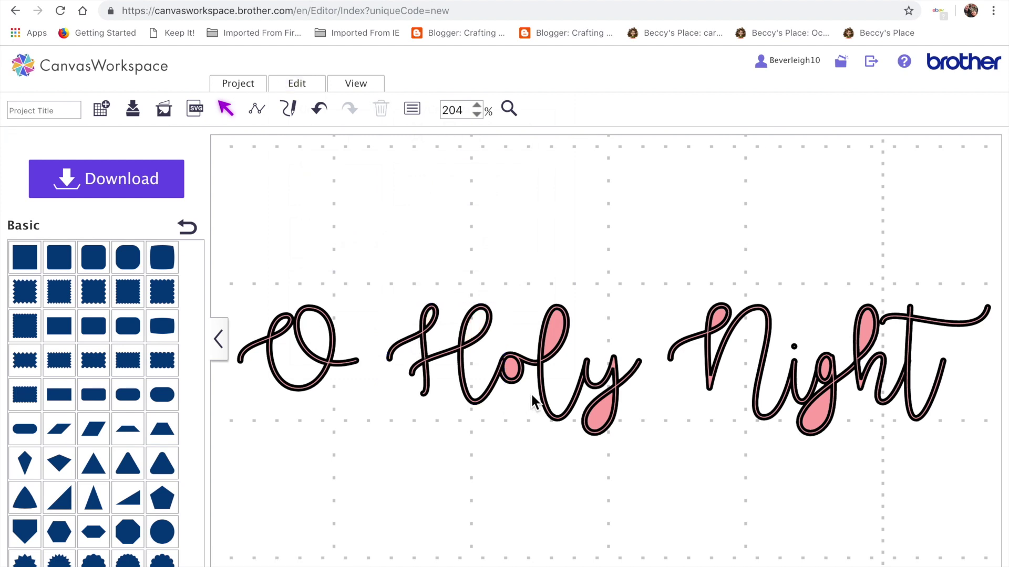
# Process the self-overlaps of the letters o, l and y in Holy one by one to open their filled loops.
pyautogui.click(519, 384)
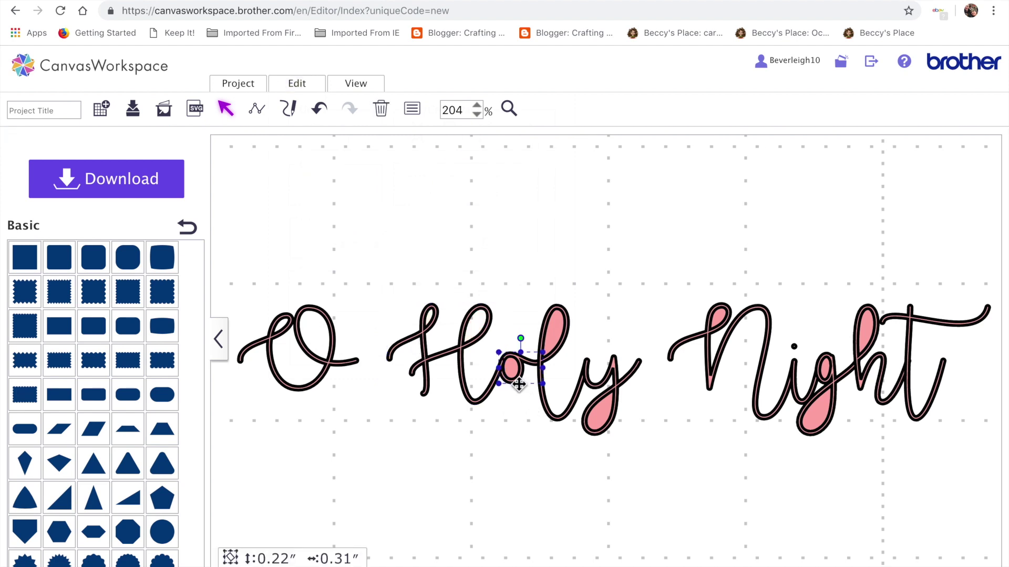
pyautogui.click(297, 84)
pyautogui.click(419, 347)
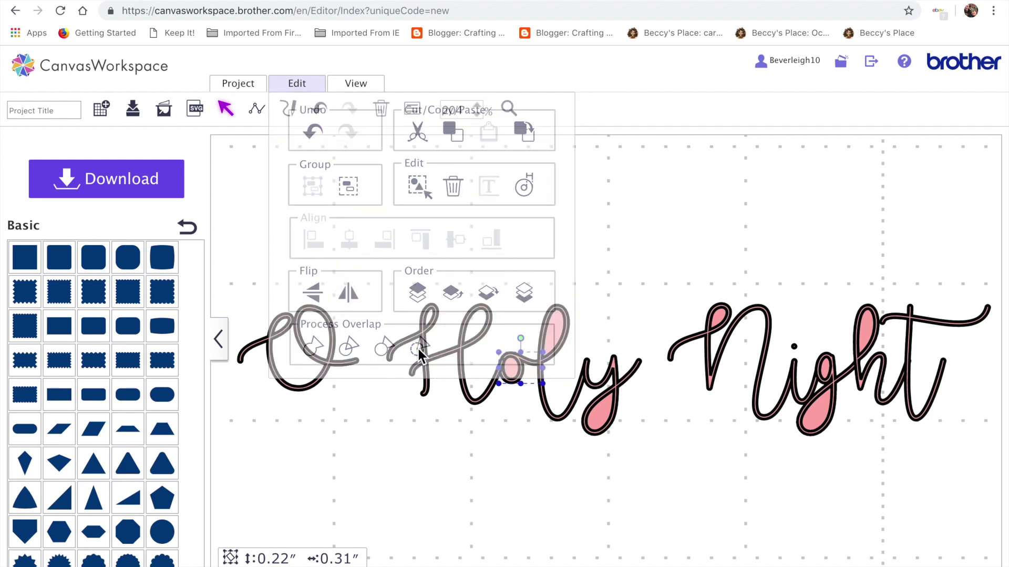
pyautogui.click(560, 423)
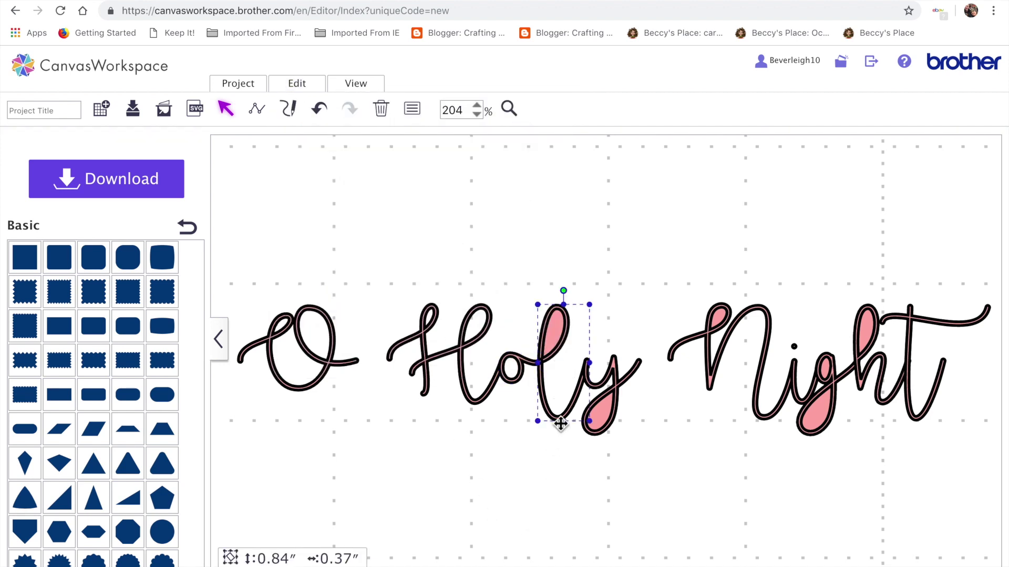
pyautogui.click(309, 87)
pyautogui.click(423, 344)
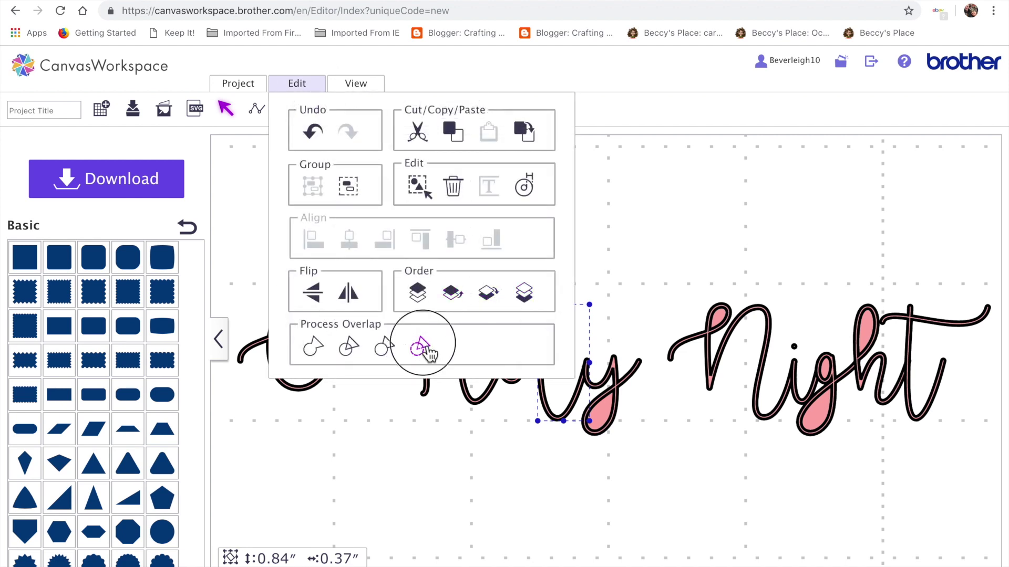
pyautogui.click(608, 428)
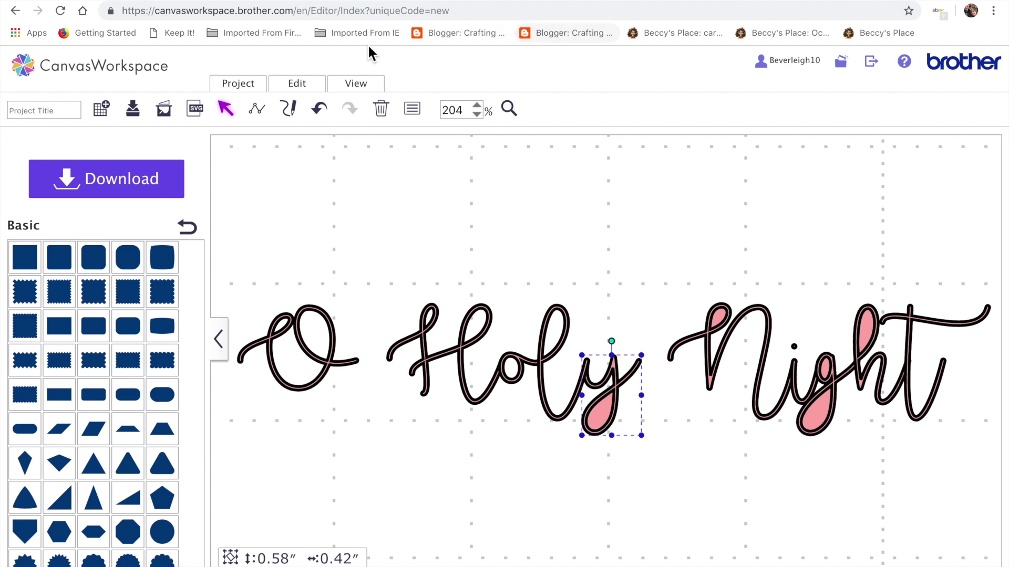
pyautogui.click(297, 84)
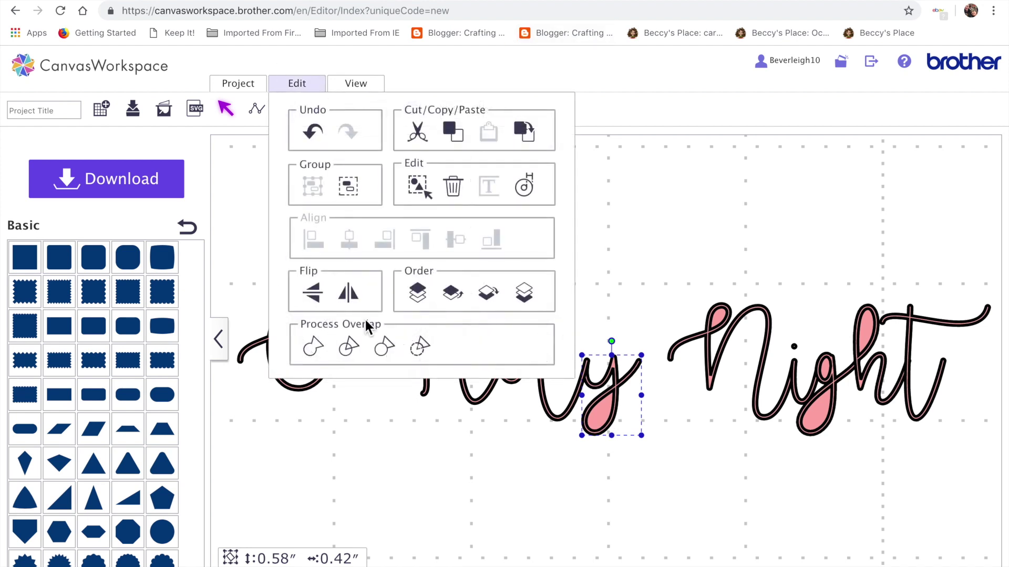
pyautogui.click(424, 352)
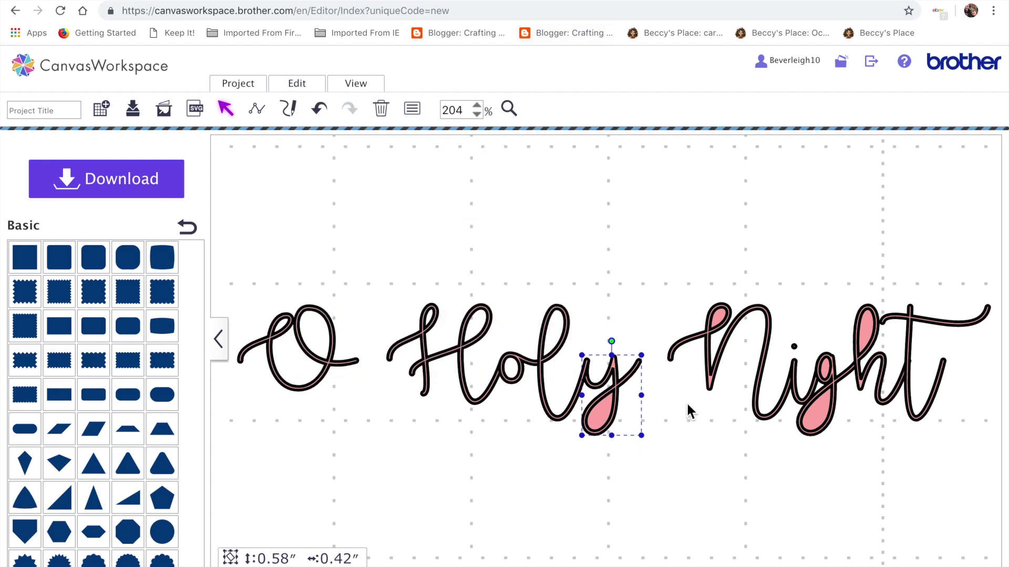
# Process the self-overlaps of the letters N, g and h in Night one by one to open their filled loops.
pyautogui.click(712, 383)
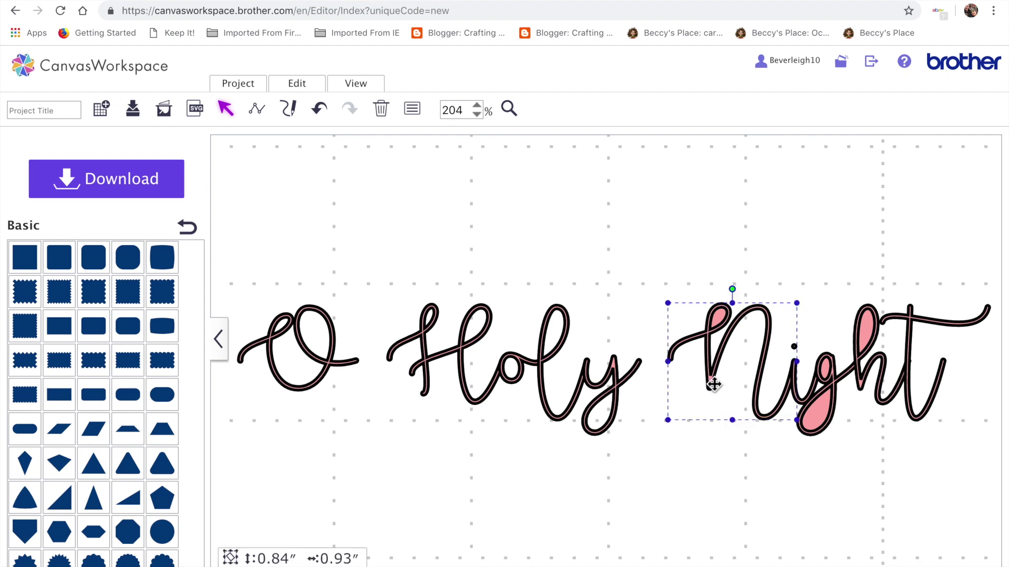
pyautogui.click(302, 86)
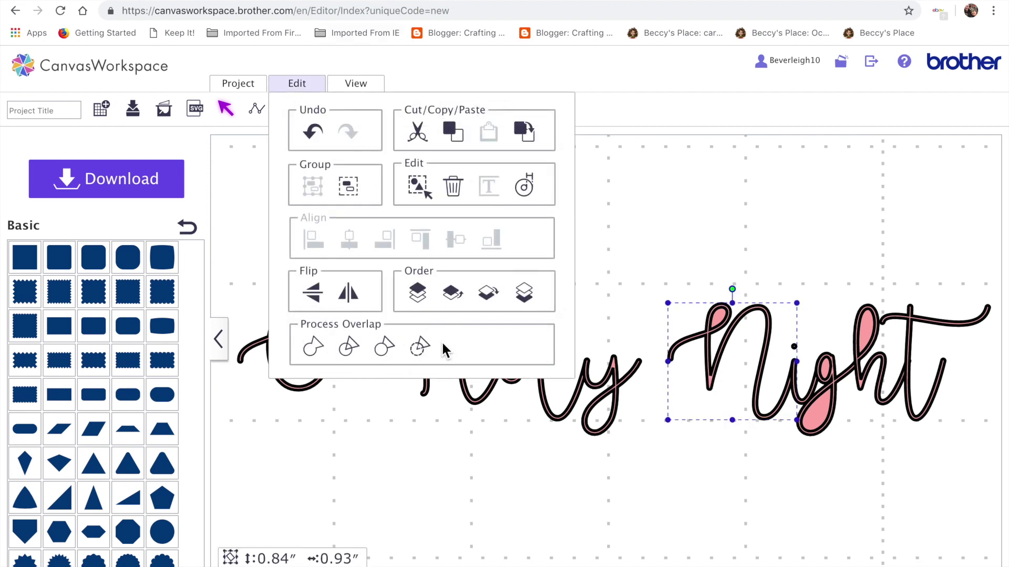
pyautogui.click(423, 351)
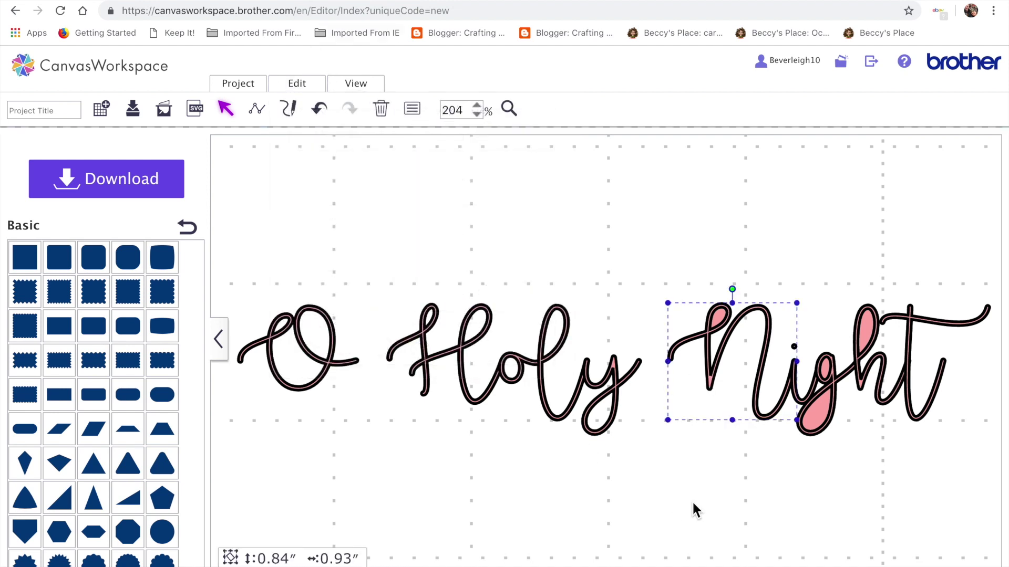
pyautogui.click(831, 431)
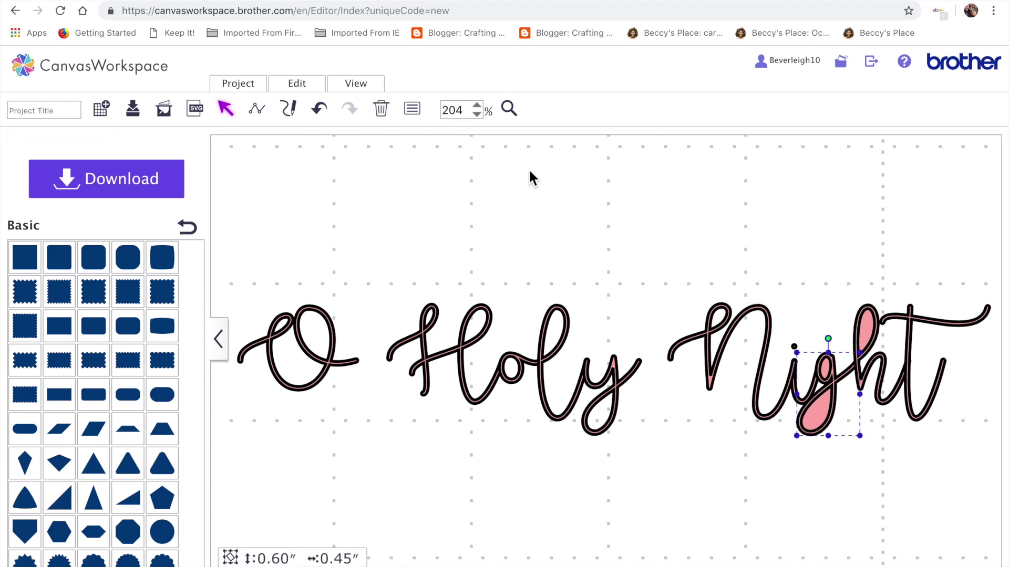
pyautogui.click(303, 84)
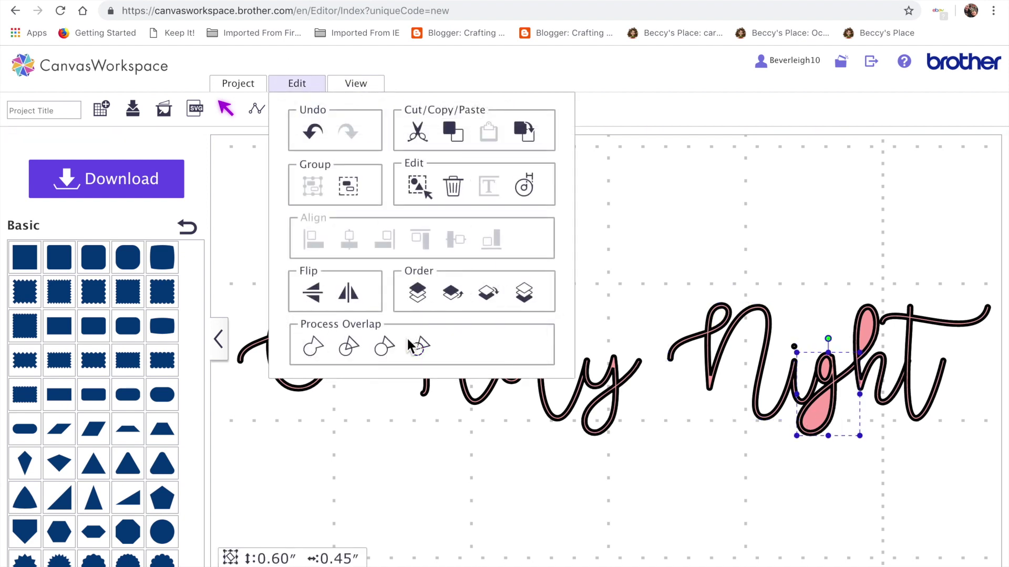
pyautogui.click(424, 352)
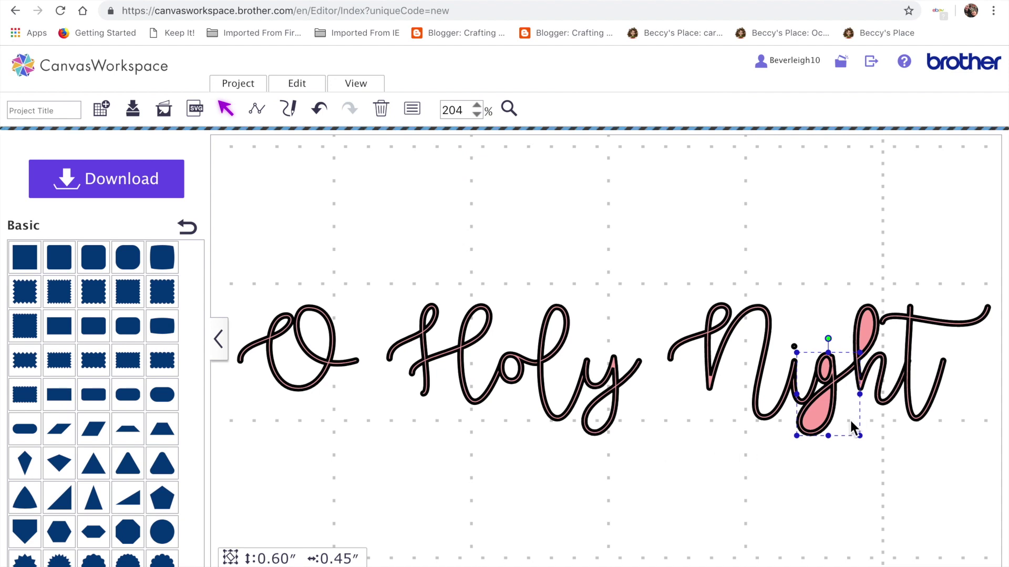
pyautogui.click(882, 399)
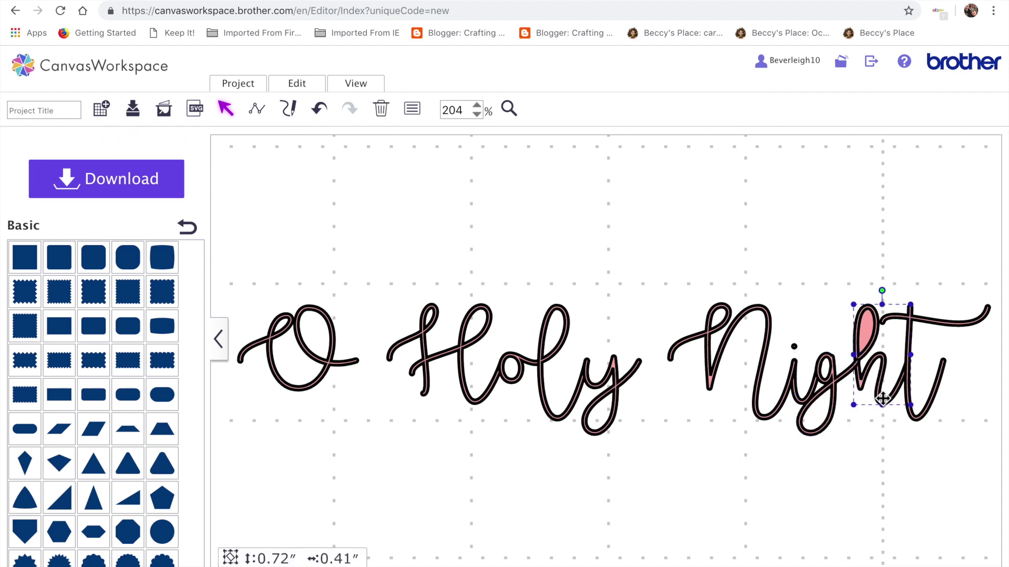
pyautogui.click(304, 86)
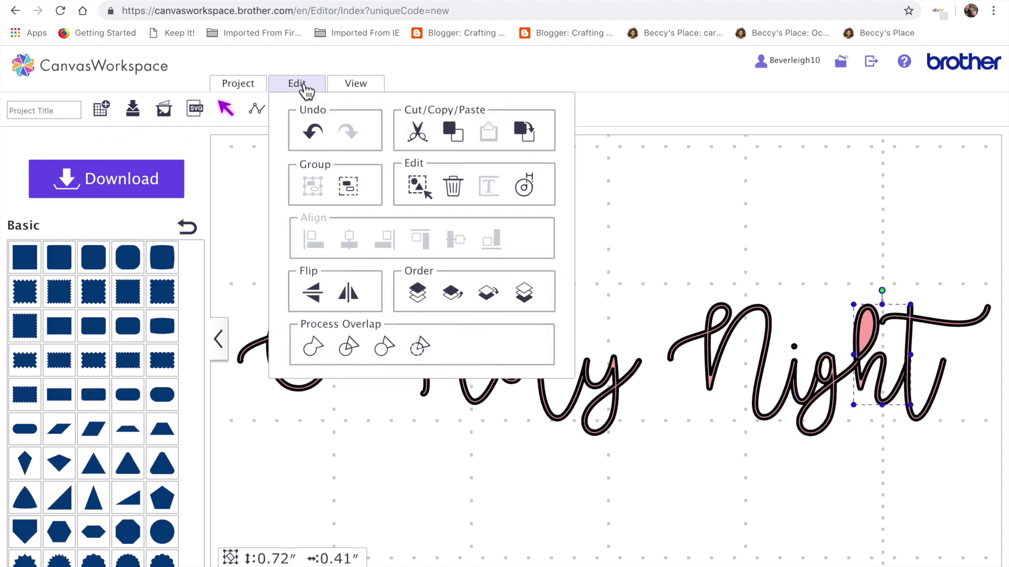
pyautogui.click(423, 347)
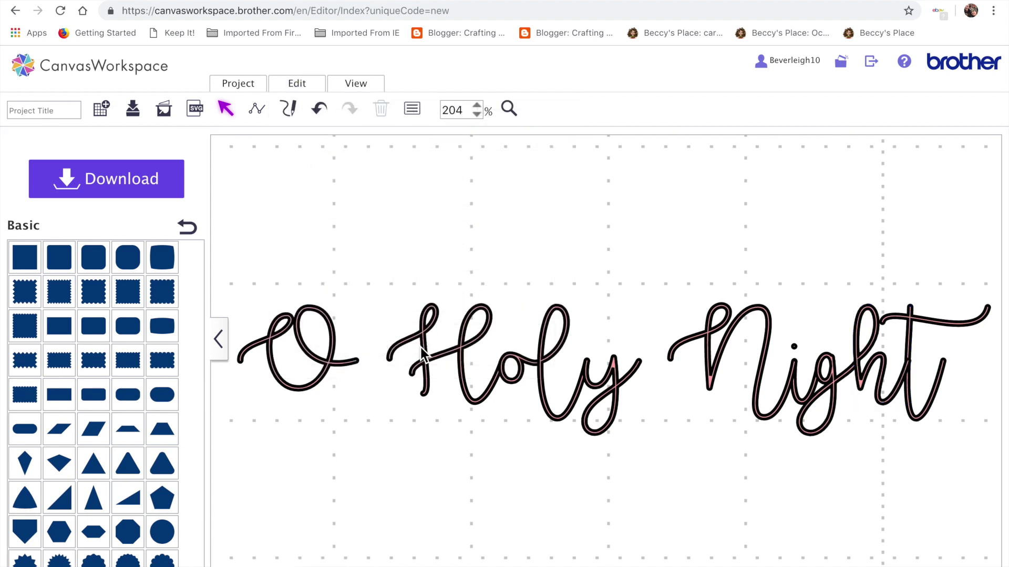
# Weld the overlapping letters of Holy together, and do the same for the letters of Night.
pyautogui.moveTo(370, 276); pyautogui.dragTo(655, 443)
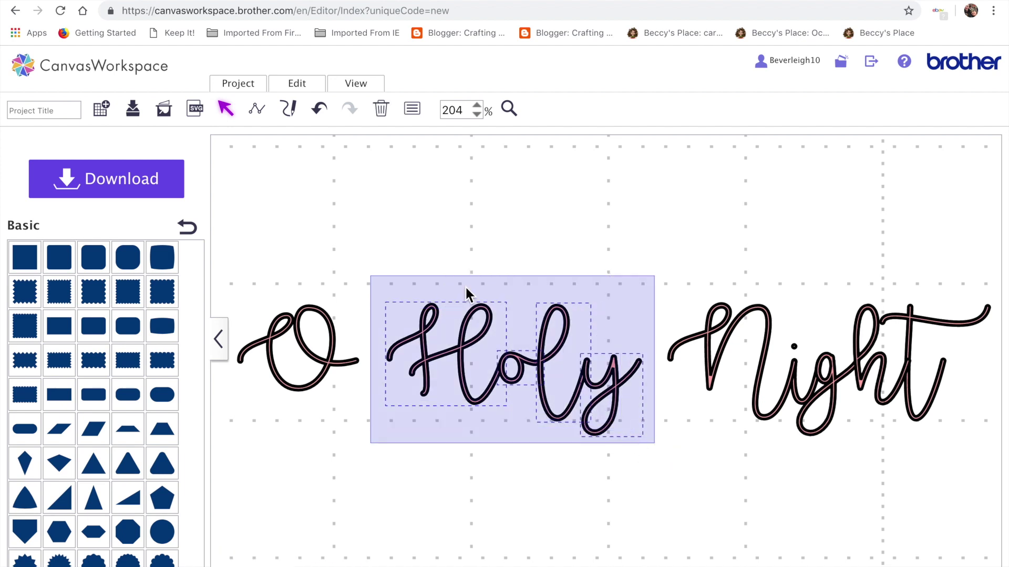
pyautogui.click(297, 84)
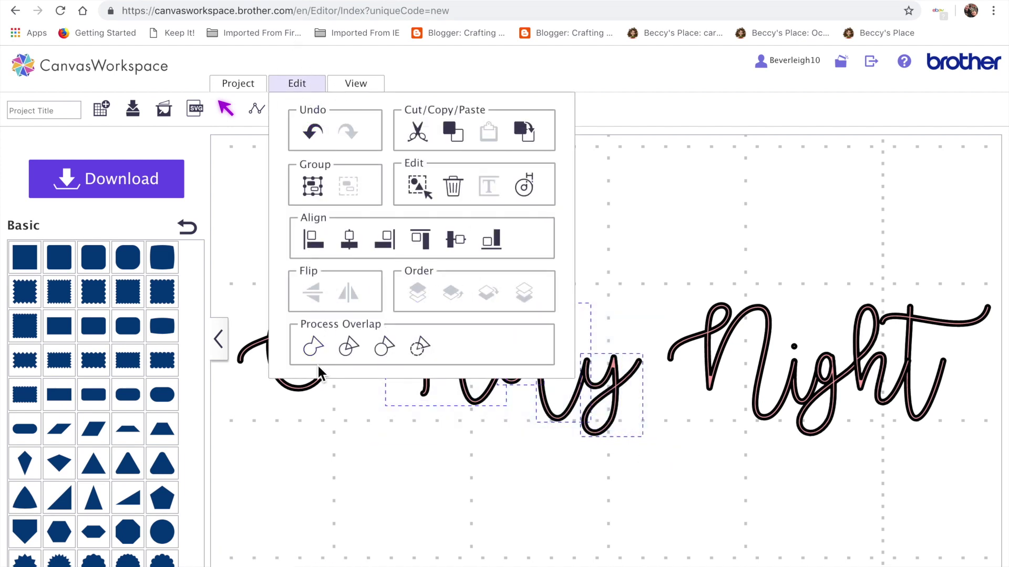
pyautogui.click(313, 349)
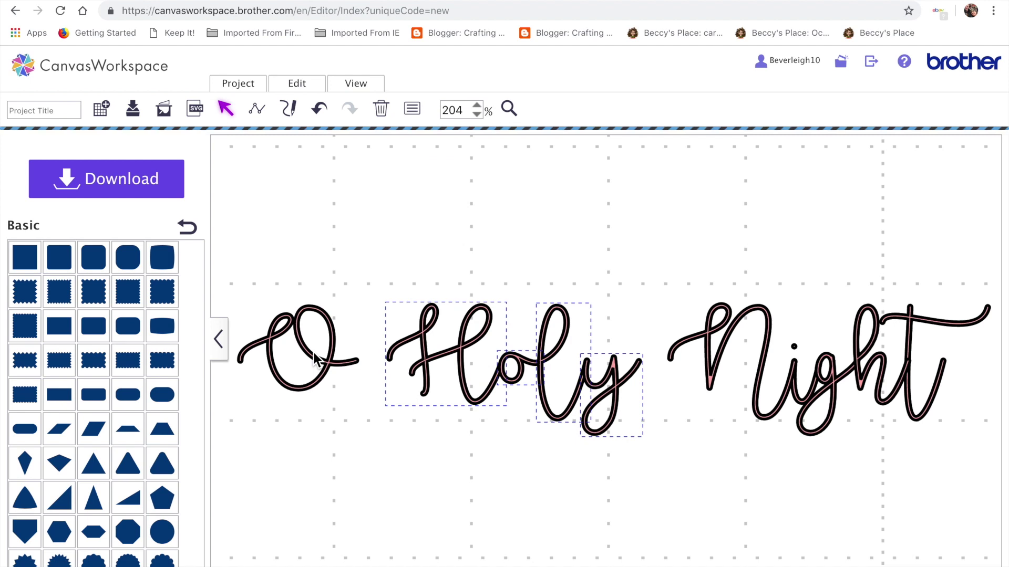
pyautogui.moveTo(674, 271); pyautogui.dragTo(958, 413)
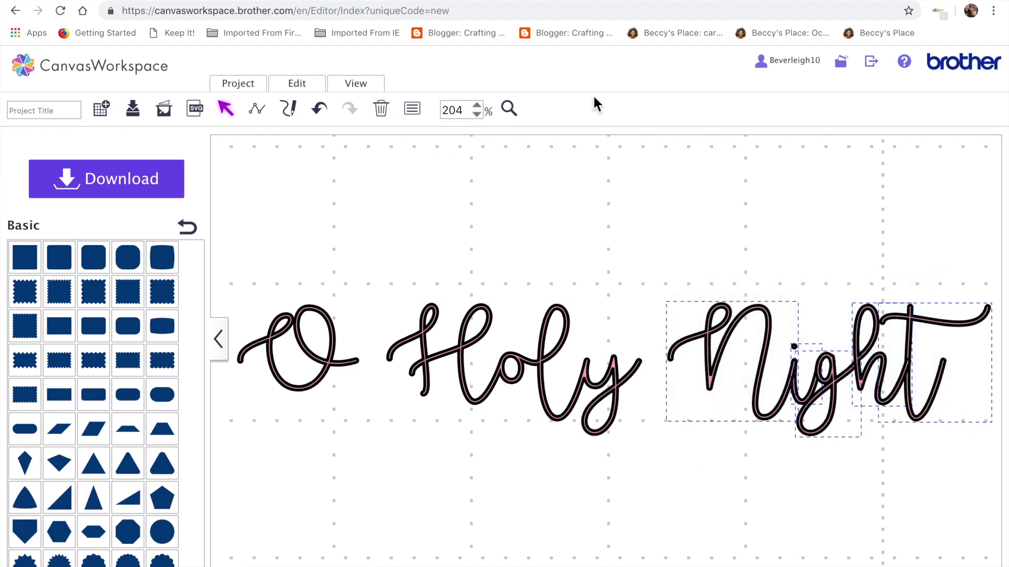
pyautogui.click(304, 85)
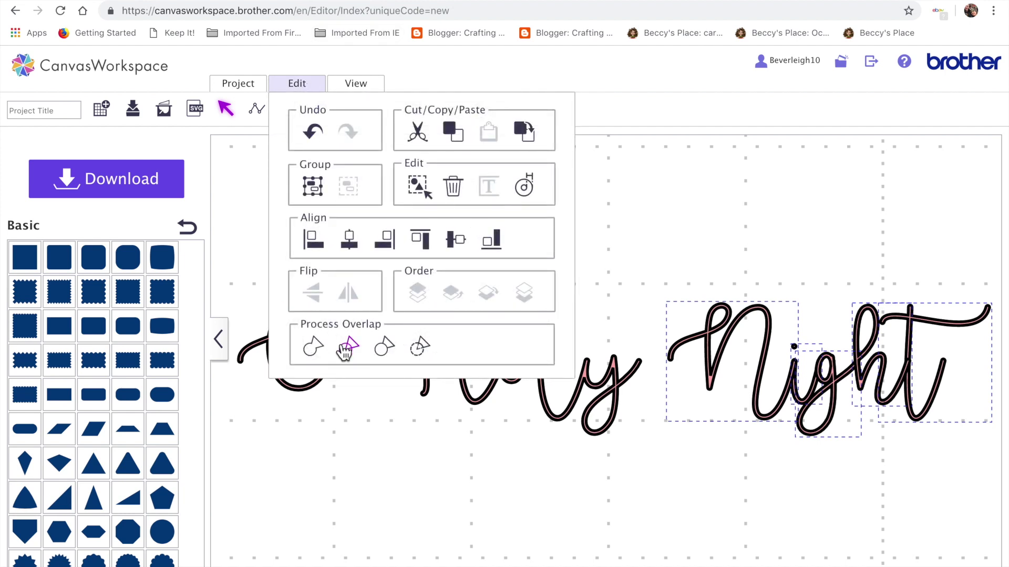
pyautogui.click(315, 349)
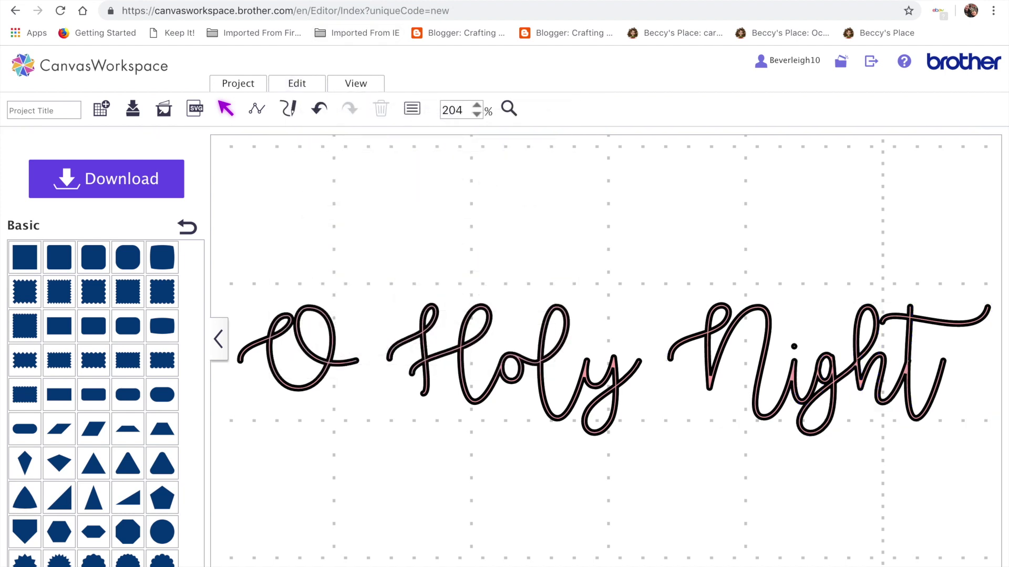
# Undo the small shift of the welded Night and group all the O Holy Night lettering into one object.
pyautogui.moveTo(836, 381)
pyautogui.mouseDown()
pyautogui.moveTo(831, 315)
pyautogui.moveTo(835, 370)
pyautogui.mouseUp()
pyautogui.click(321, 109)
pyautogui.moveTo(242, 280); pyautogui.dragTo(758, 428)
pyautogui.click(296, 89)
pyautogui.click(312, 186)
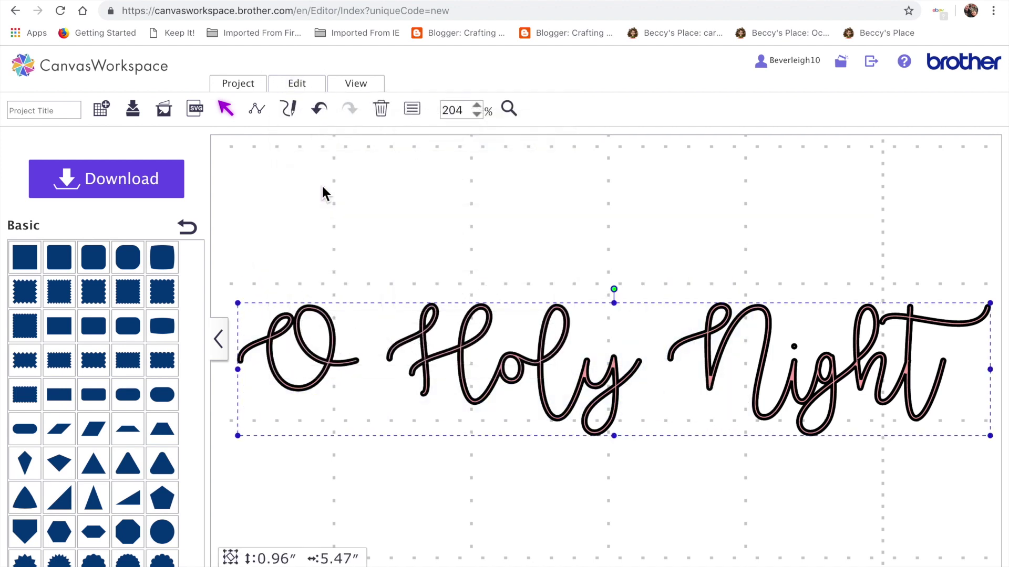
# Fit the view to the mat and set both fill and outline colour of the O Holy Night lettering to golden yellow.
pyautogui.click(362, 89)
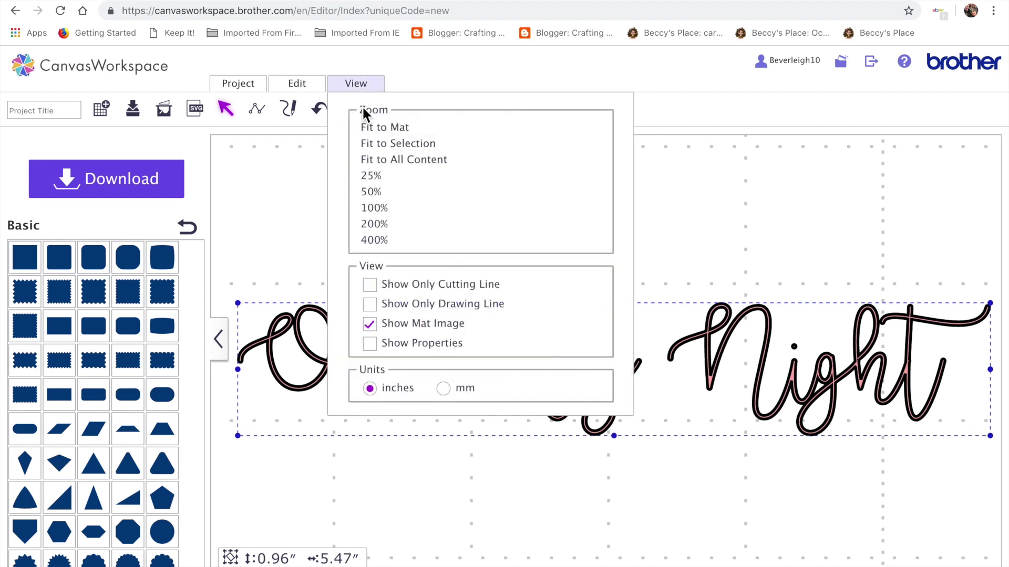
pyautogui.click(377, 129)
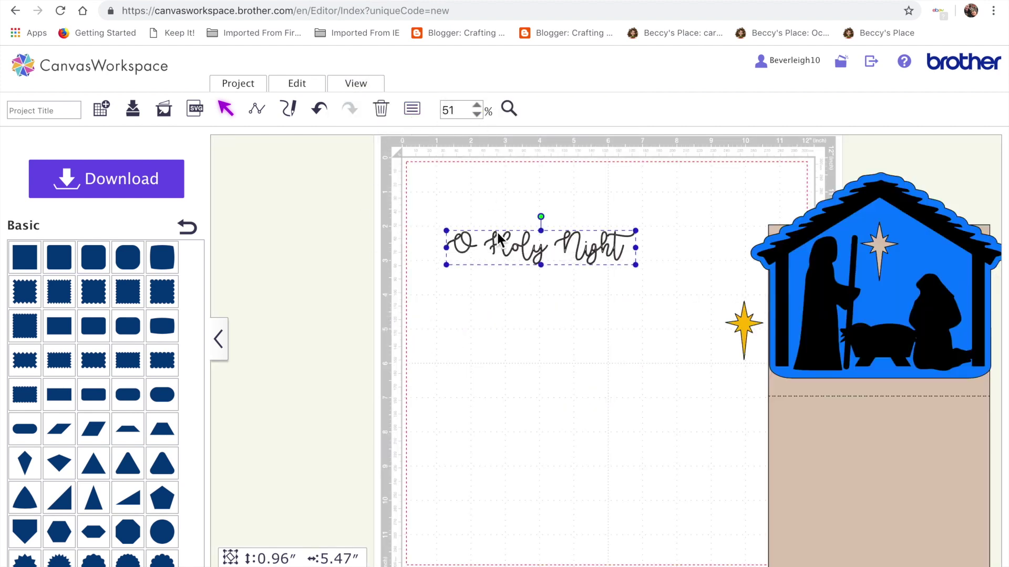
pyautogui.click(412, 110)
pyautogui.click(224, 430)
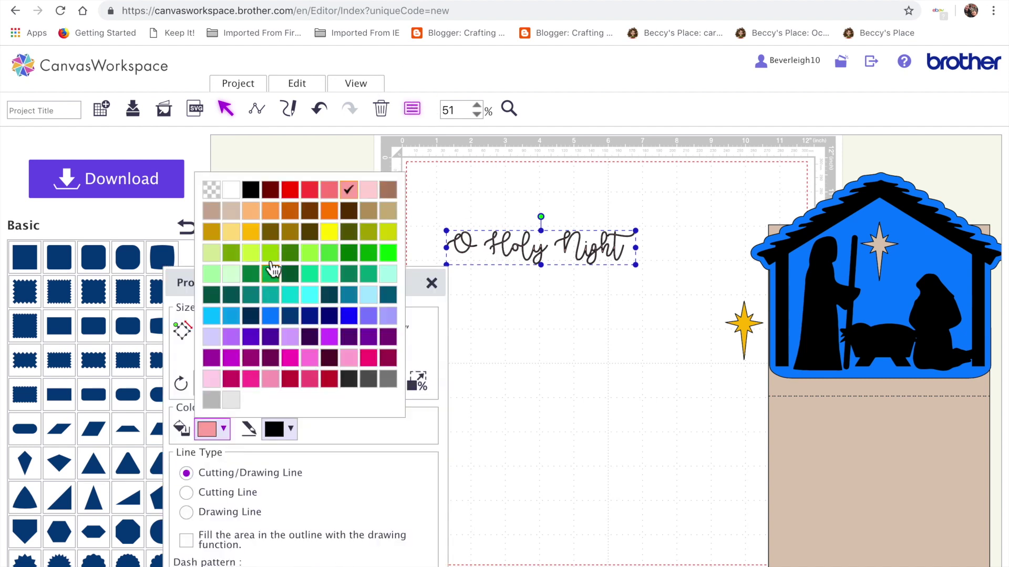
pyautogui.click(251, 233)
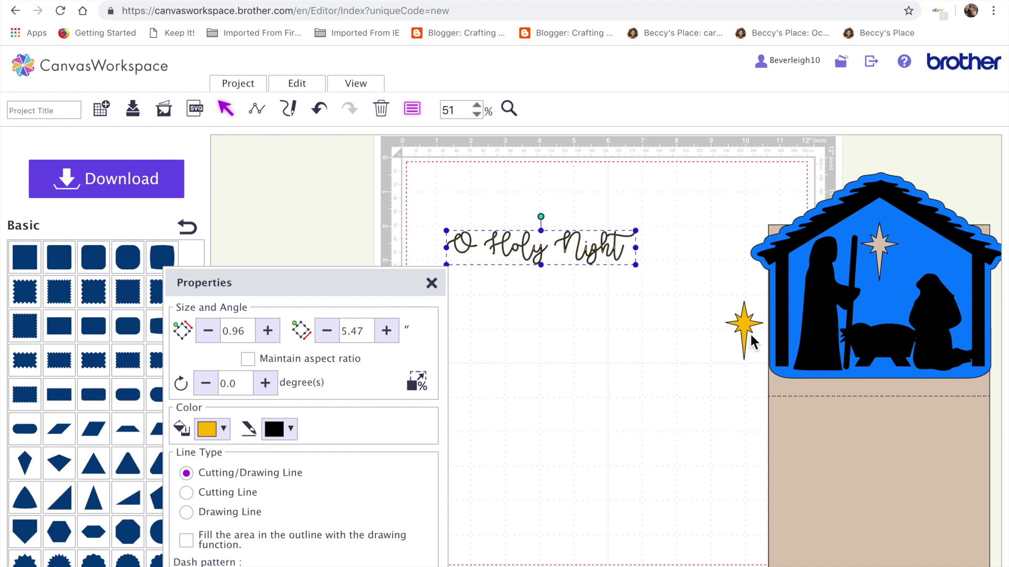
pyautogui.click(289, 433)
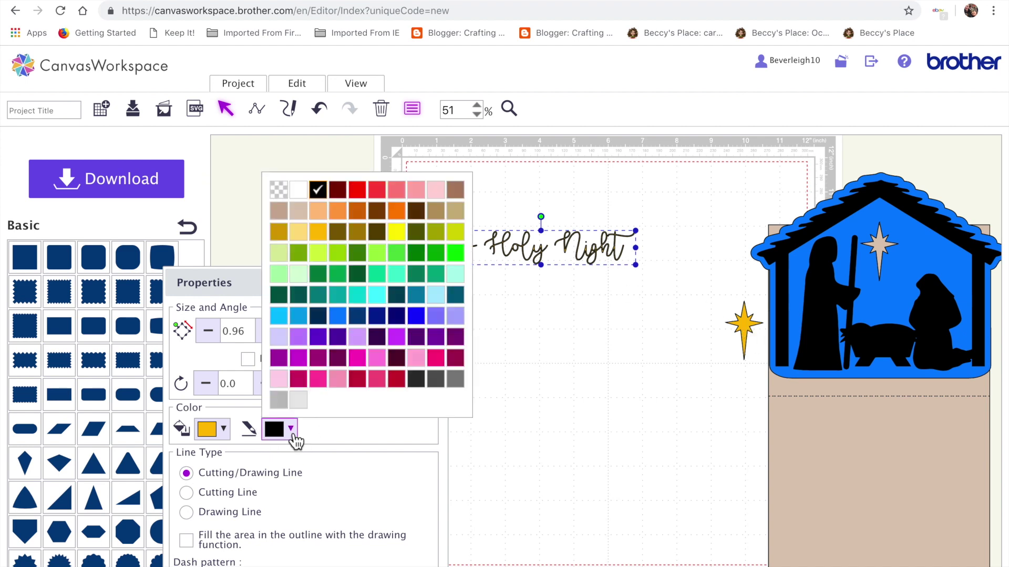
pyautogui.click(321, 238)
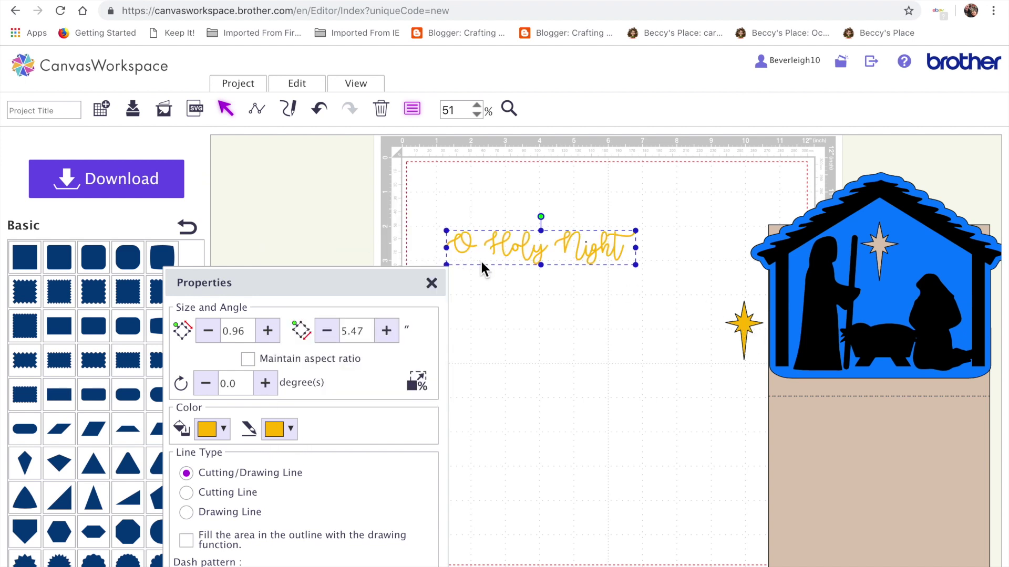
pyautogui.click(575, 323)
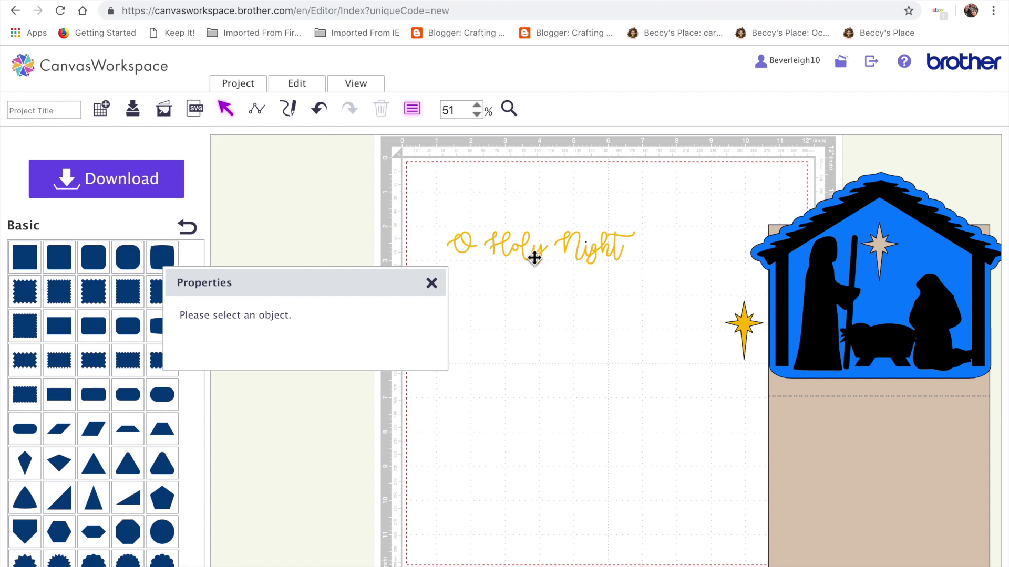
# Set the O Holy Night lettering to Drawing Line and enable filling the area in the outline with the drawing function.
pyautogui.moveTo(439, 219); pyautogui.dragTo(657, 277)
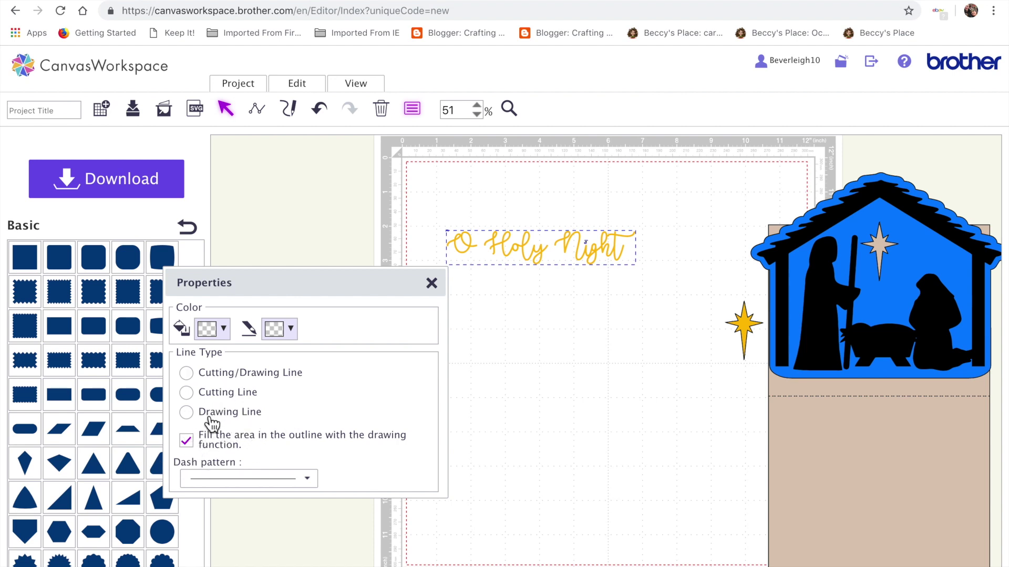
pyautogui.click(493, 475)
pyautogui.click(525, 253)
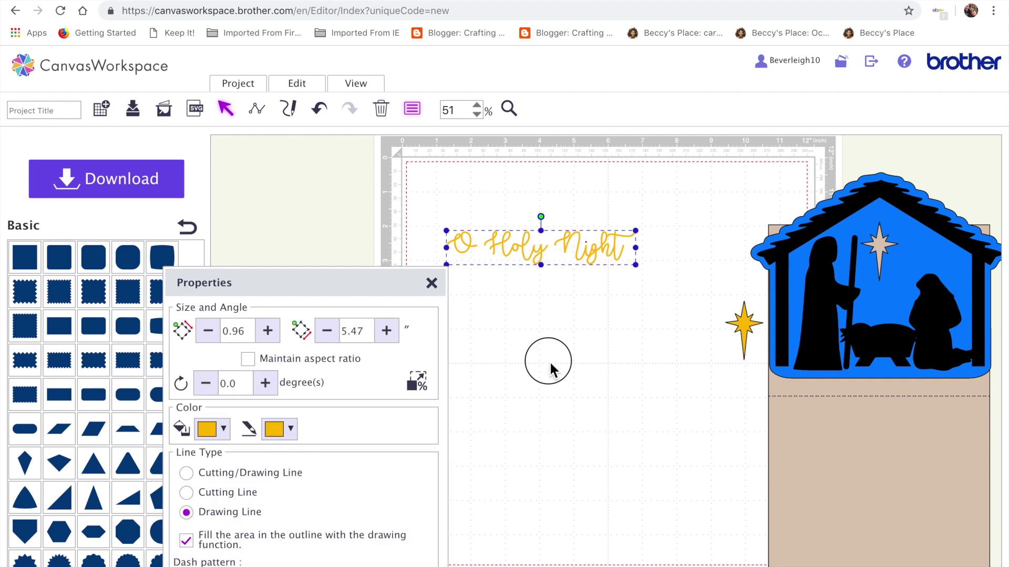
pyautogui.click(550, 364)
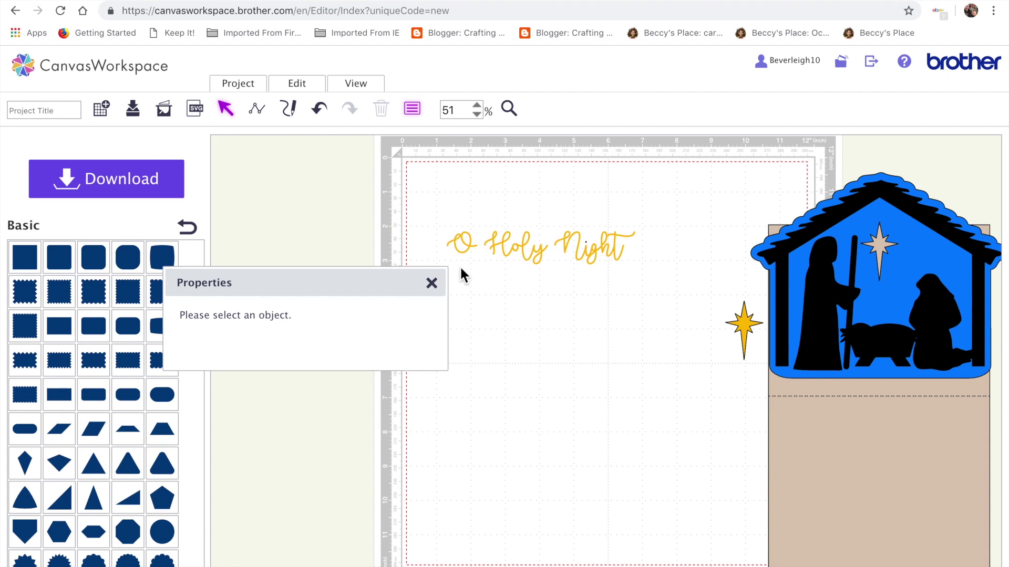
# Add the elongated rounded pill shape from the Basic shapes and place it on the mat below the lettering.
pyautogui.scroll(2, 552, 275)
pyautogui.scroll(-2, 553, 276)
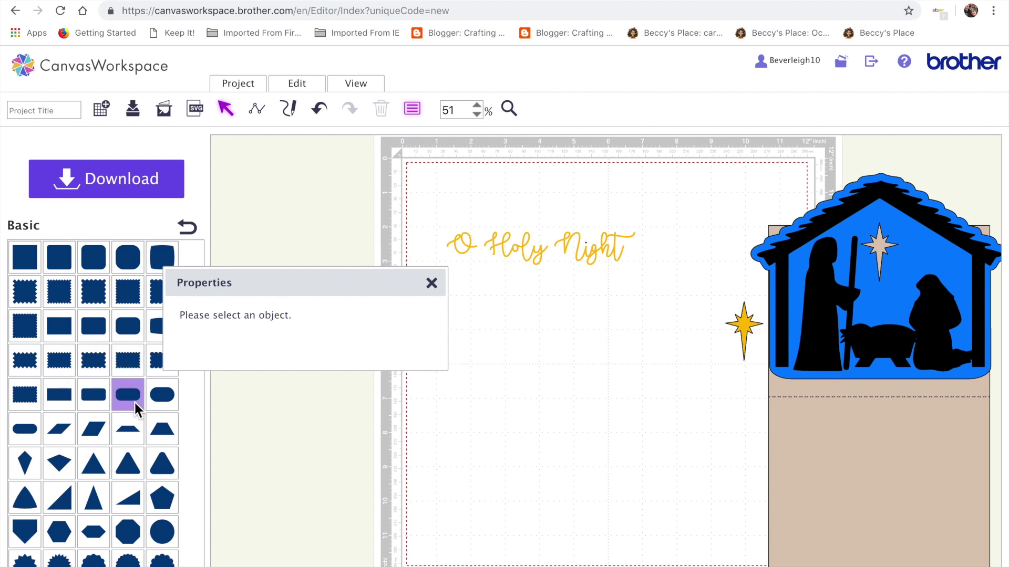
pyautogui.click(22, 448)
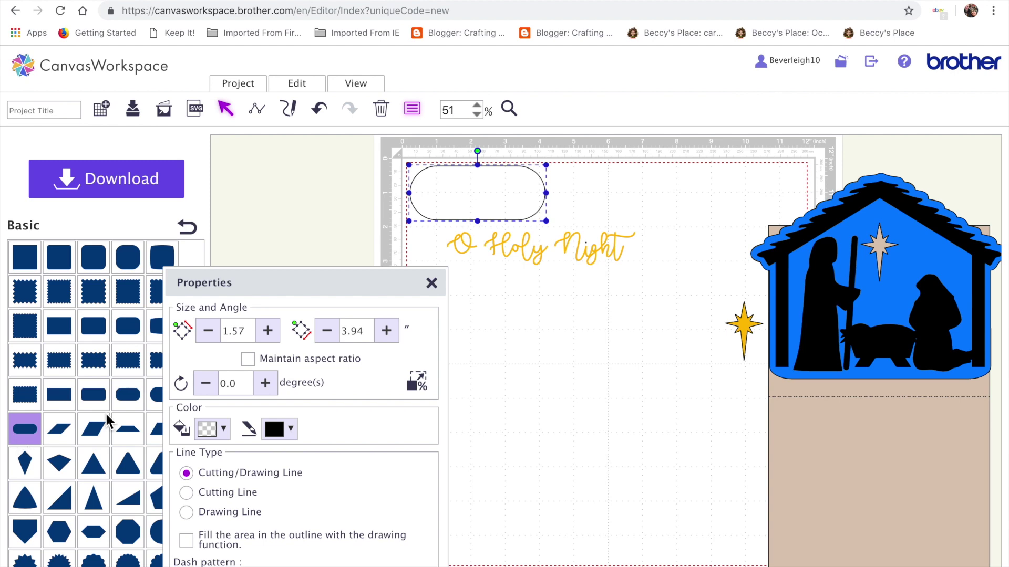
pyautogui.moveTo(472, 186); pyautogui.dragTo(517, 349)
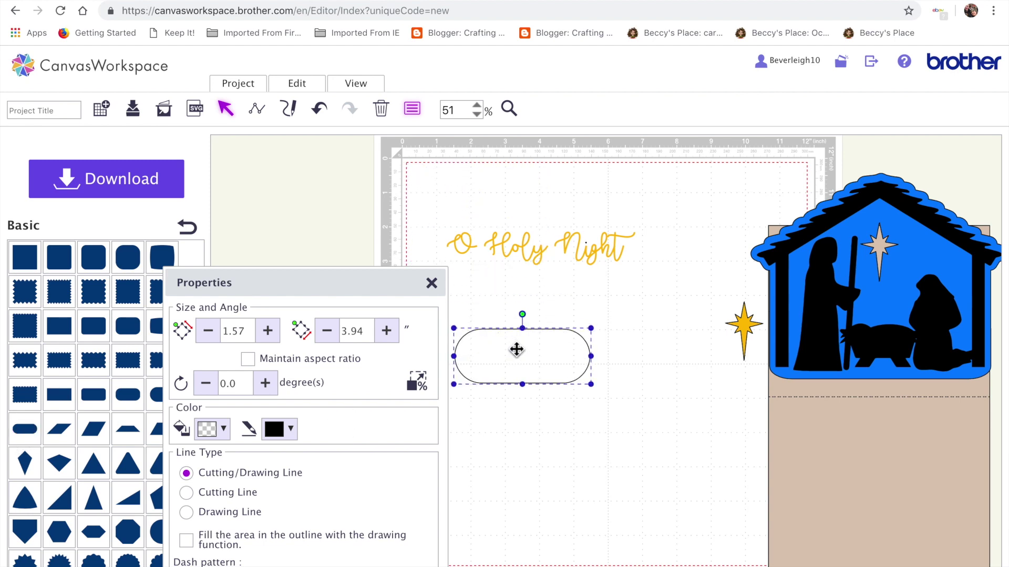
pyautogui.moveTo(340, 281); pyautogui.dragTo(241, 251)
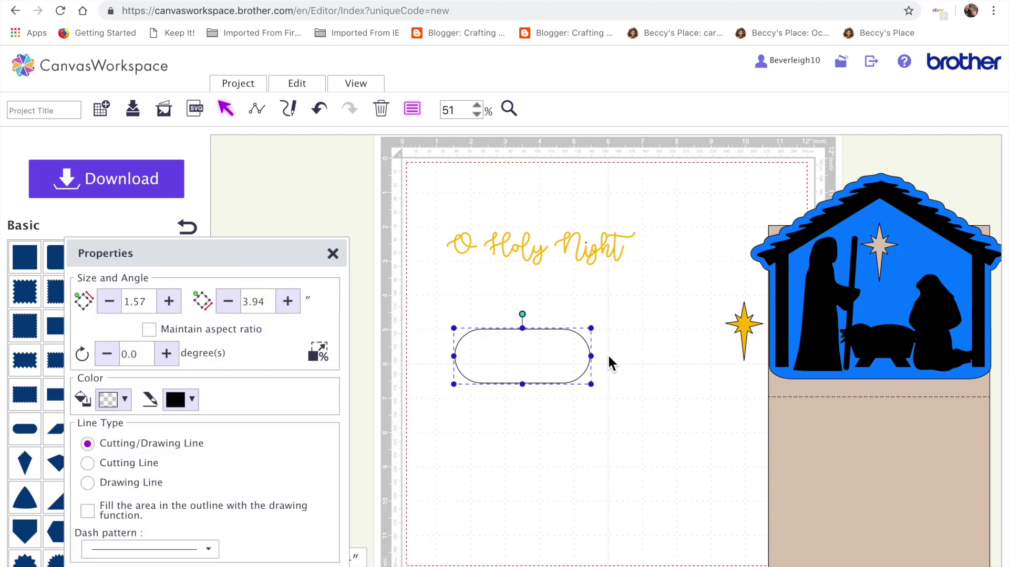
# Resize the pill to about 6.00 by 1.27 inches and fit it around the O Holy Night lettering.
pyautogui.moveTo(592, 359); pyautogui.dragTo(714, 357)
pyautogui.moveTo(597, 365); pyautogui.dragTo(561, 260)
pyautogui.moveTo(683, 253); pyautogui.dragTo(630, 252)
pyautogui.moveTo(422, 255); pyautogui.dragTo(449, 250)
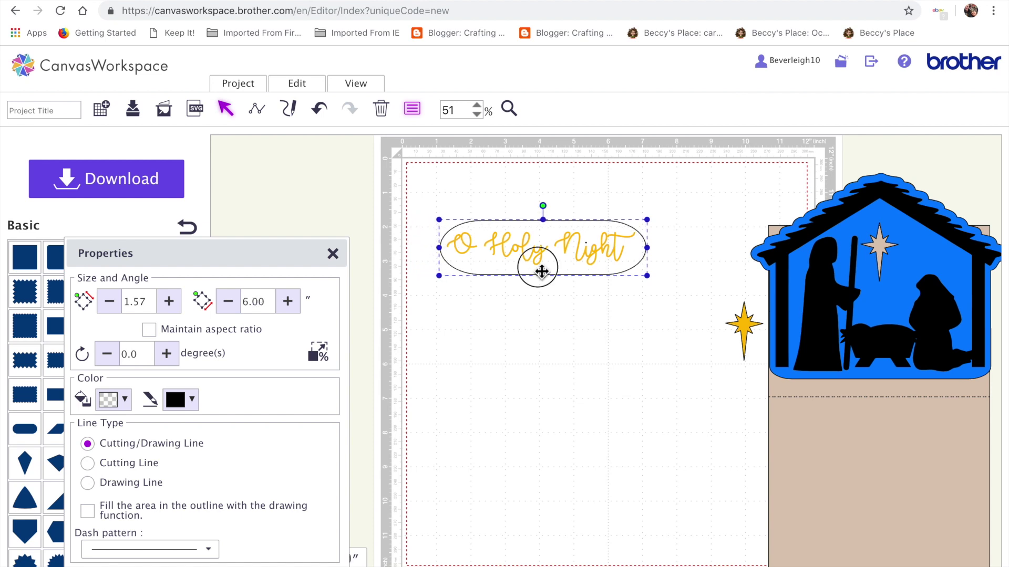
pyautogui.moveTo(546, 281); pyautogui.dragTo(547, 276)
pyautogui.moveTo(543, 218); pyautogui.dragTo(544, 227)
# Align the pill and the O Holy Night lettering on their horizontal and vertical centres.
pyautogui.moveTo(427, 200); pyautogui.dragTo(651, 328)
pyautogui.click(308, 88)
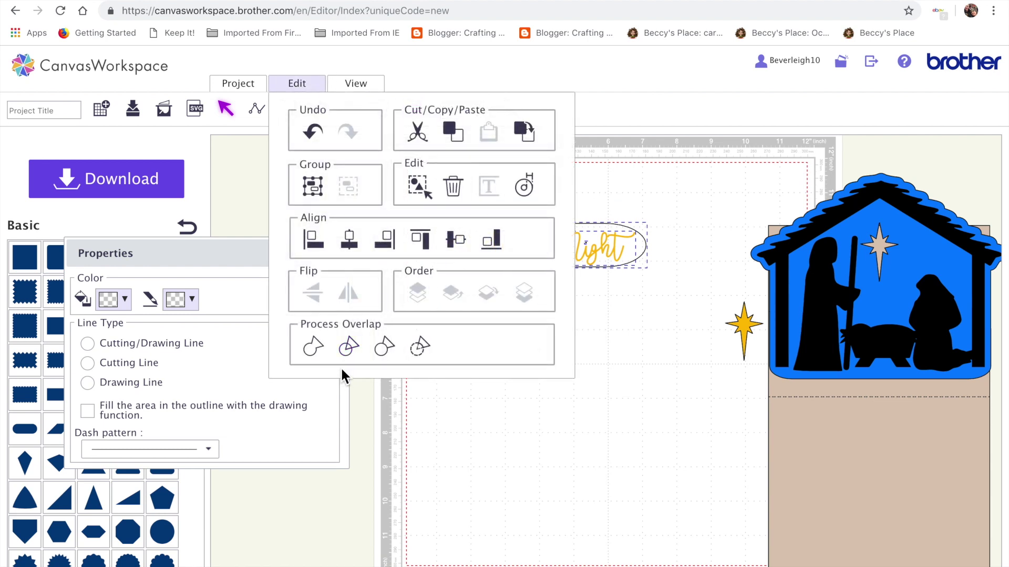
pyautogui.click(350, 240)
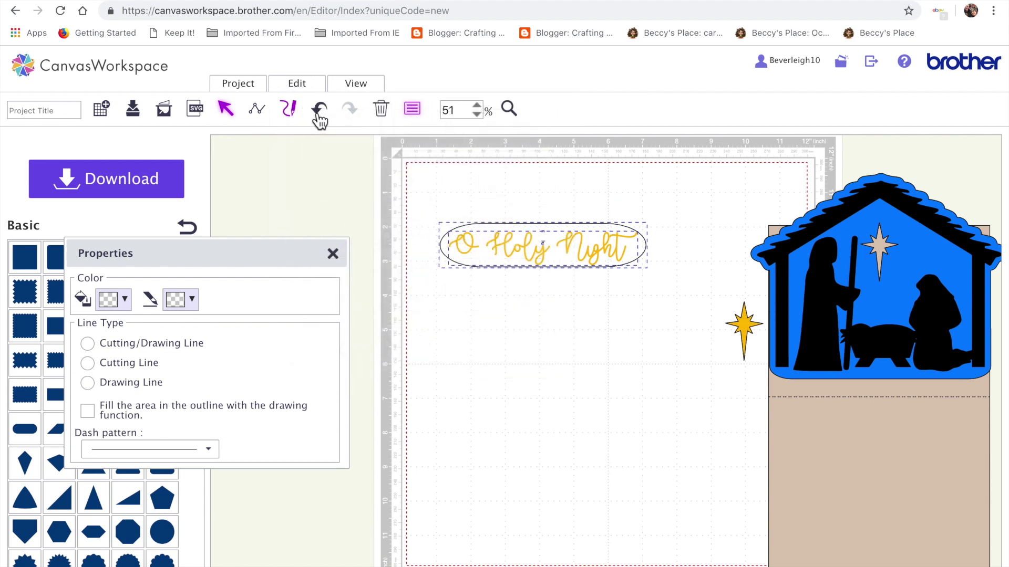
pyautogui.click(304, 89)
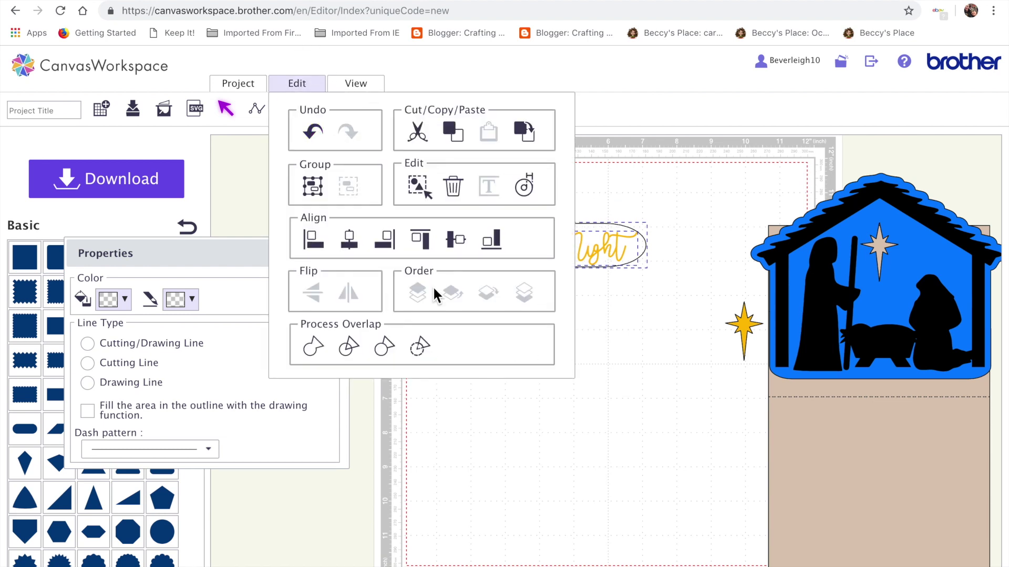
pyautogui.click(460, 246)
pyautogui.click(560, 374)
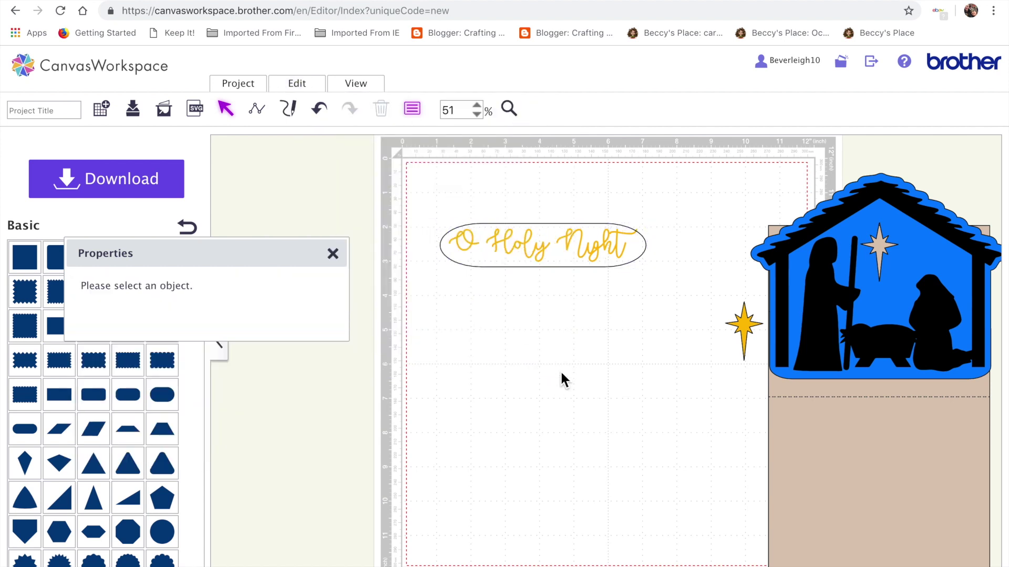
# Enlarge the pill around the lettering to about 1.37 inches high and 6.22 inches wide.
pyautogui.click(551, 271)
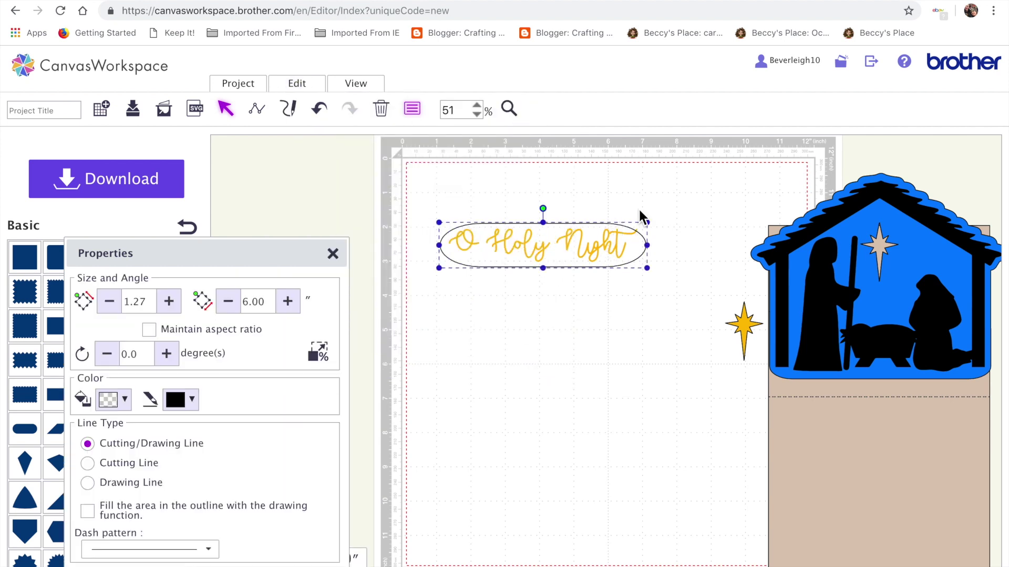
pyautogui.moveTo(549, 225); pyautogui.dragTo(549, 222)
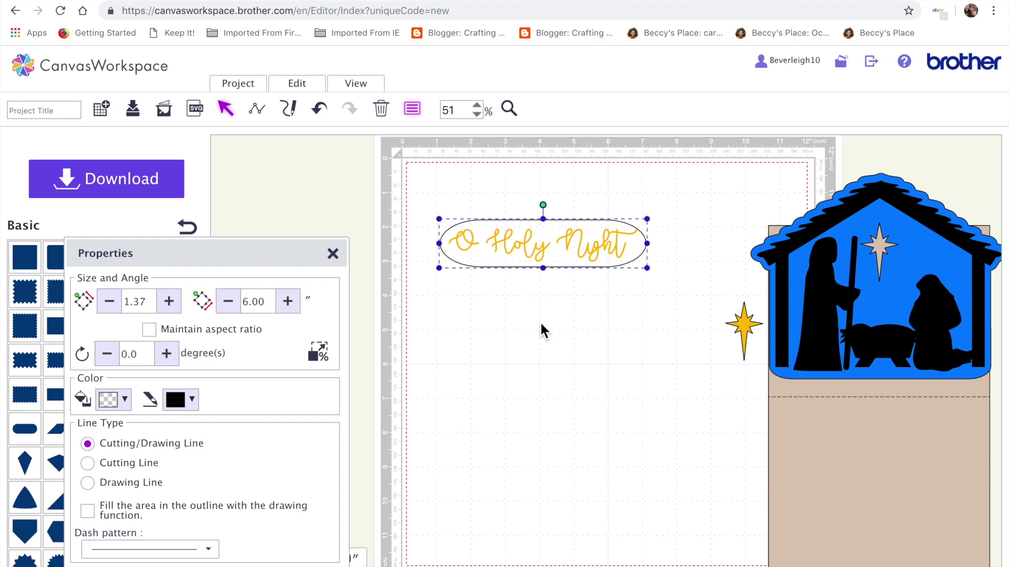
pyautogui.click(540, 330)
pyautogui.click(630, 254)
pyautogui.moveTo(647, 245); pyautogui.dragTo(654, 243)
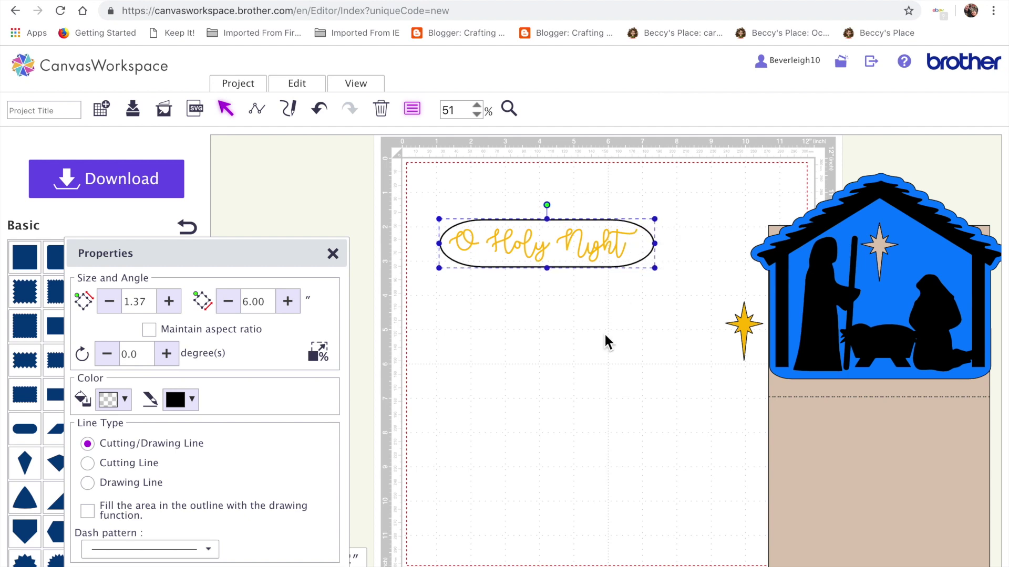
pyautogui.click(585, 362)
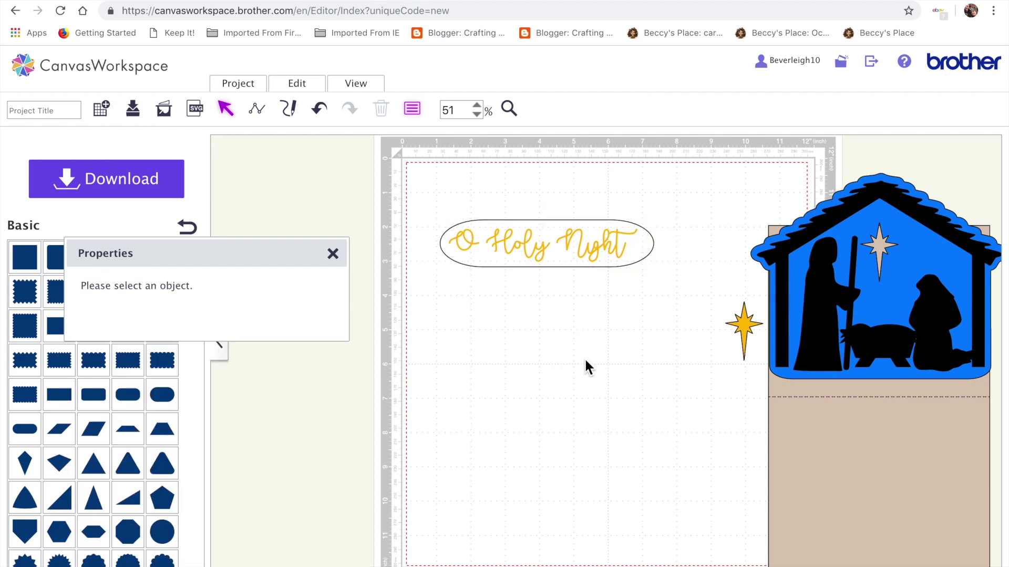
# Create a 0.08 inch outward offset line around the pill, leaving the original line as is and the corners round.
pyautogui.click(571, 266)
pyautogui.click(313, 89)
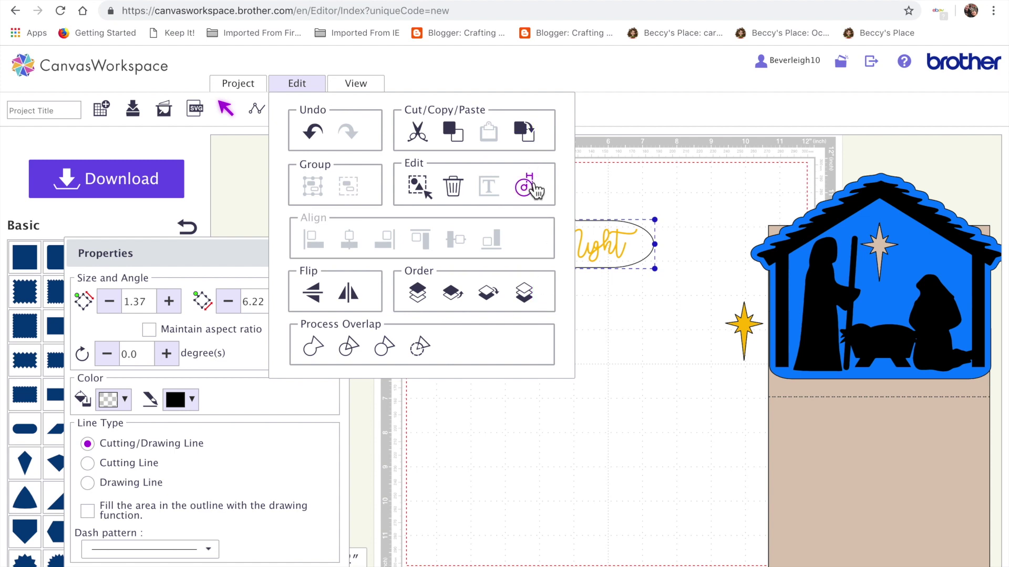
pyautogui.click(533, 185)
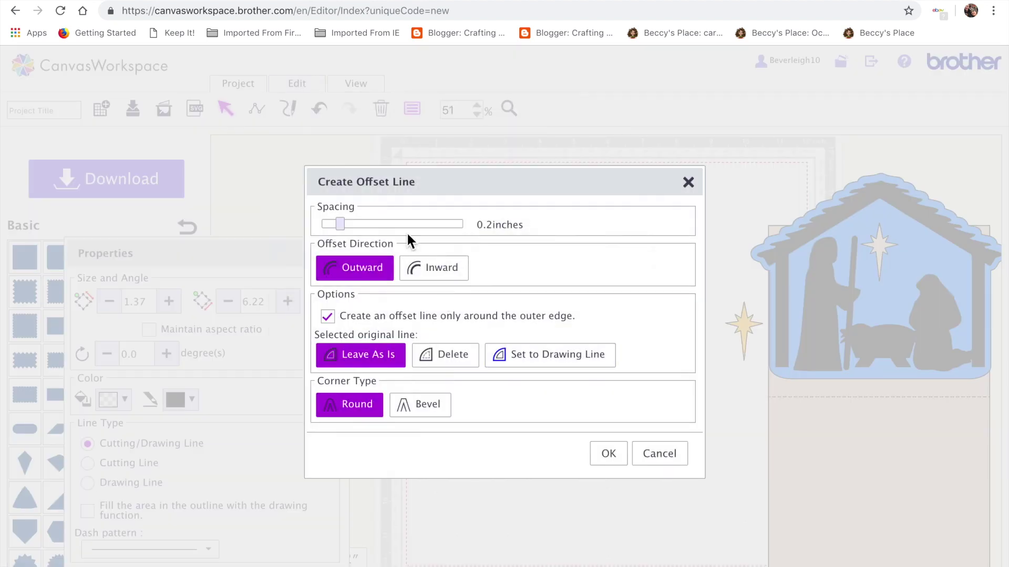
pyautogui.moveTo(332, 222); pyautogui.dragTo(326, 225)
pyautogui.click(369, 282)
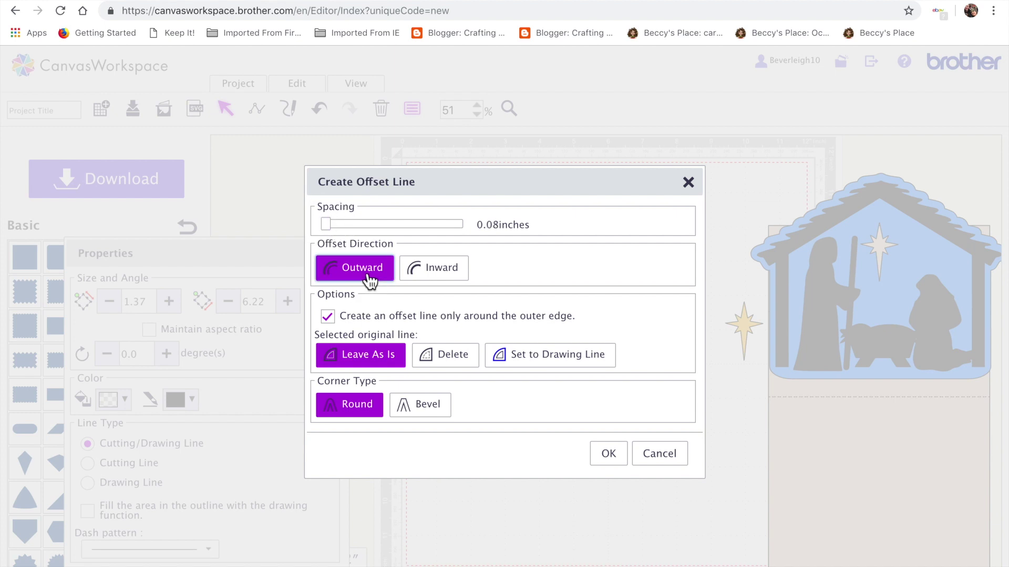
pyautogui.click(611, 454)
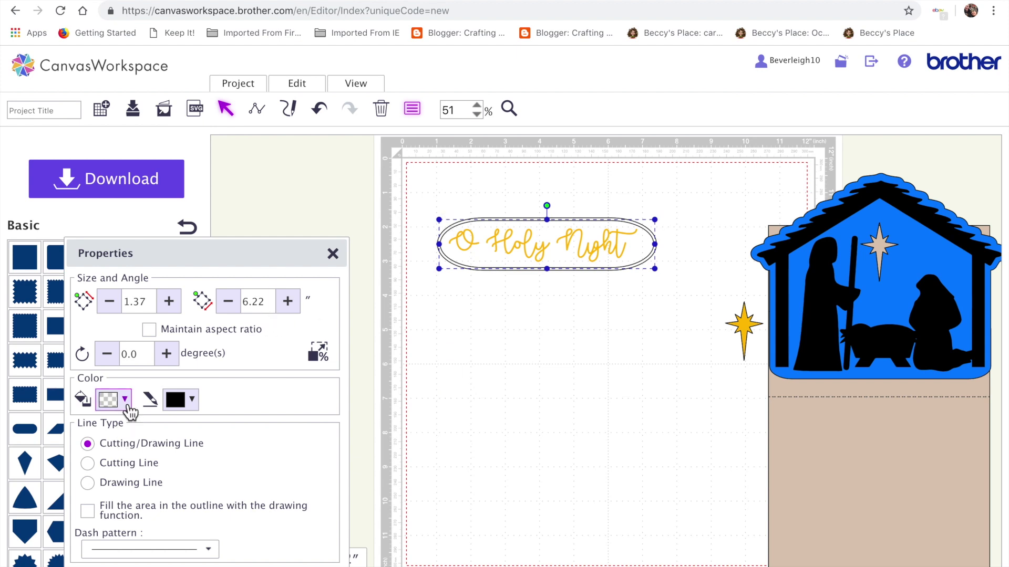
# Fill the inner pill with white.
pyautogui.click(124, 400)
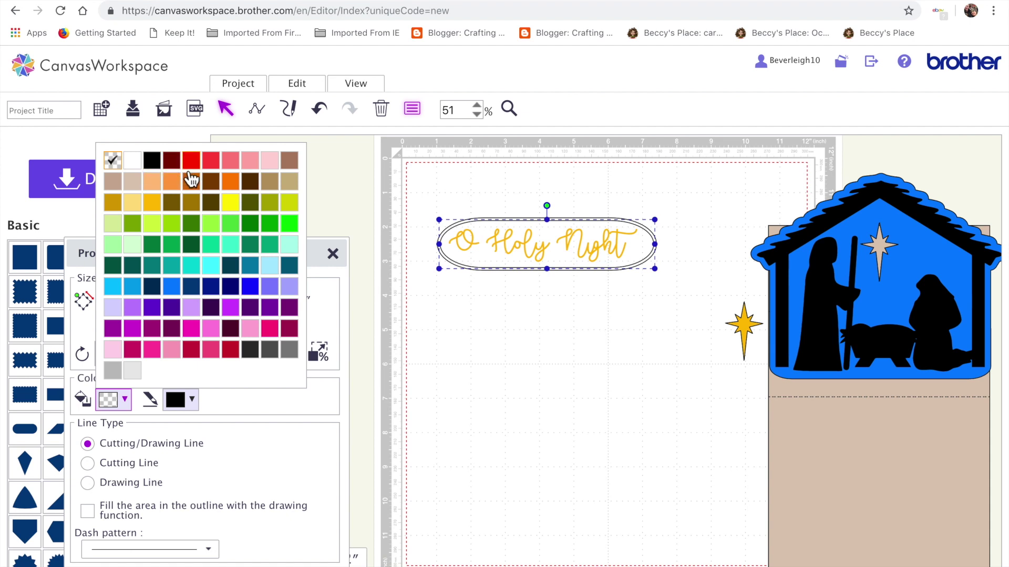
pyautogui.click(133, 161)
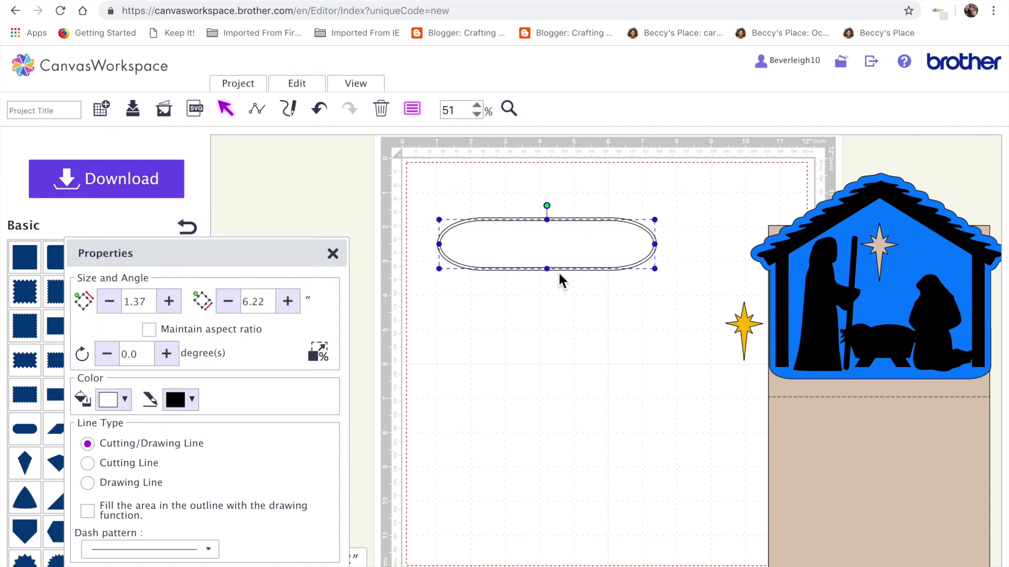
pyautogui.click(550, 293)
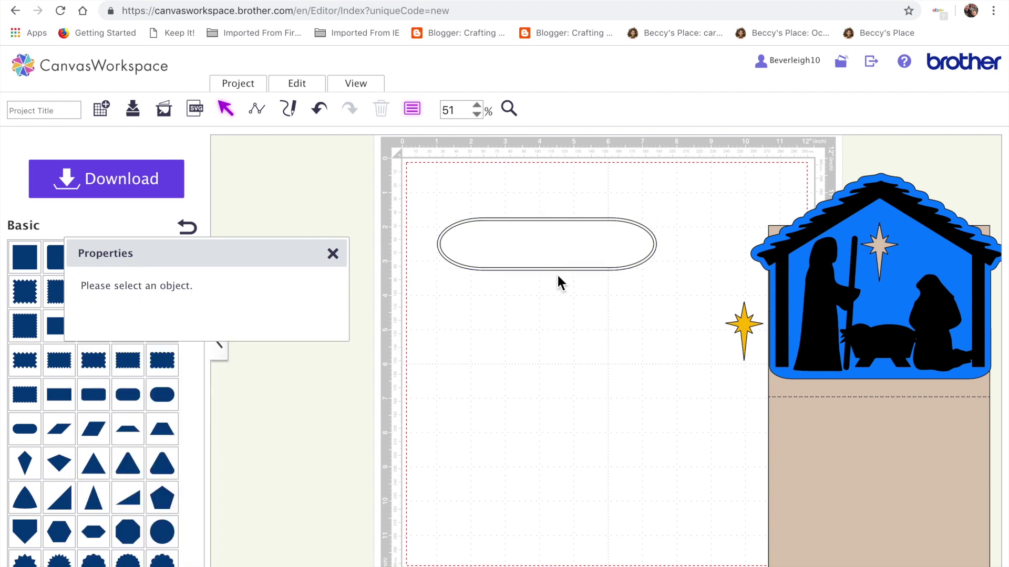
# Send the outer offset pill outline one level backward in the stacking order.
pyautogui.click(557, 271)
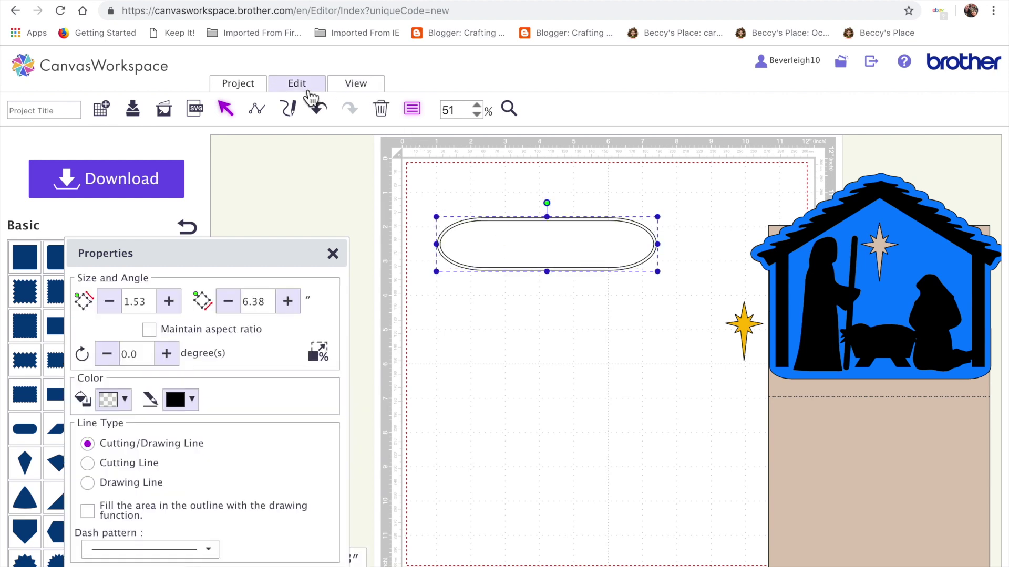
pyautogui.click(310, 85)
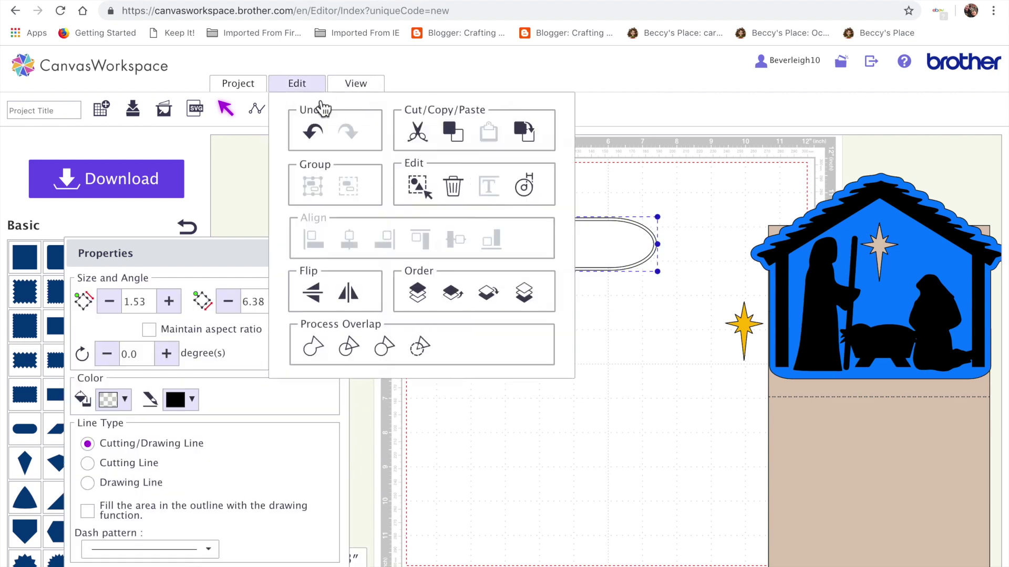
pyautogui.click(488, 298)
pyautogui.click(466, 303)
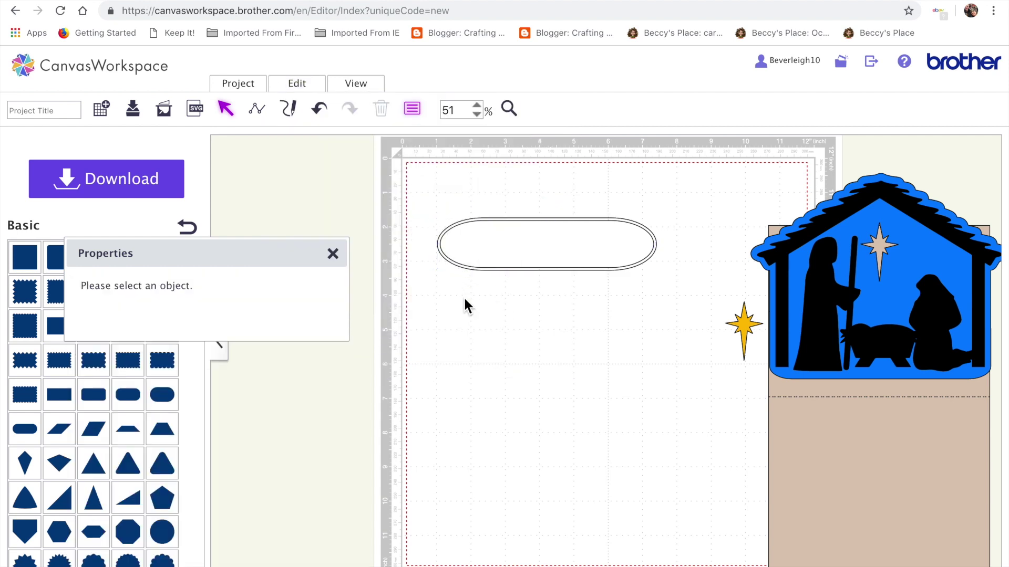
# Send the outer offset pill outline to the very back of the stacking order, undoing any accidental nudge of the inner pill.
pyautogui.click(468, 271)
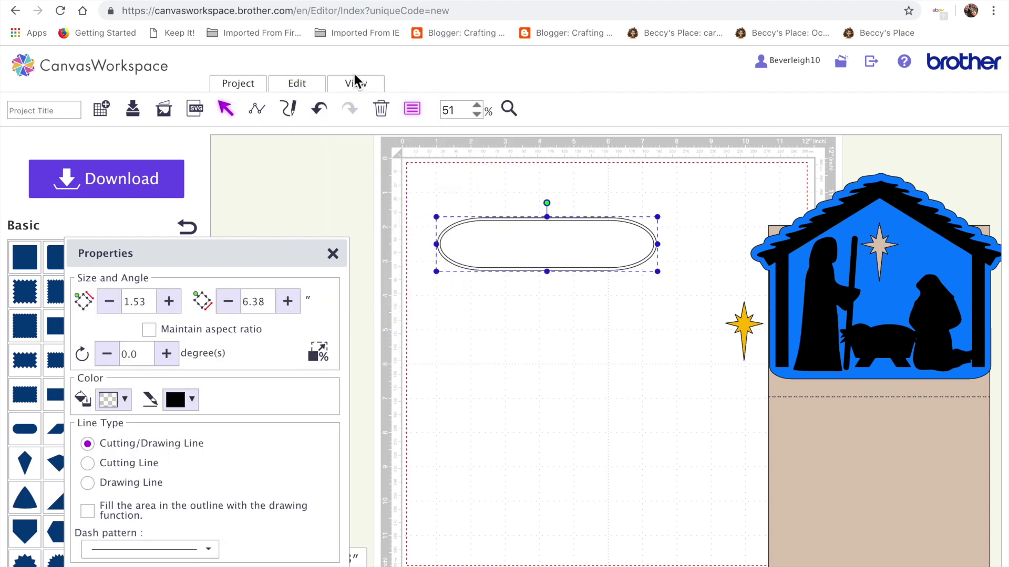
pyautogui.click(295, 83)
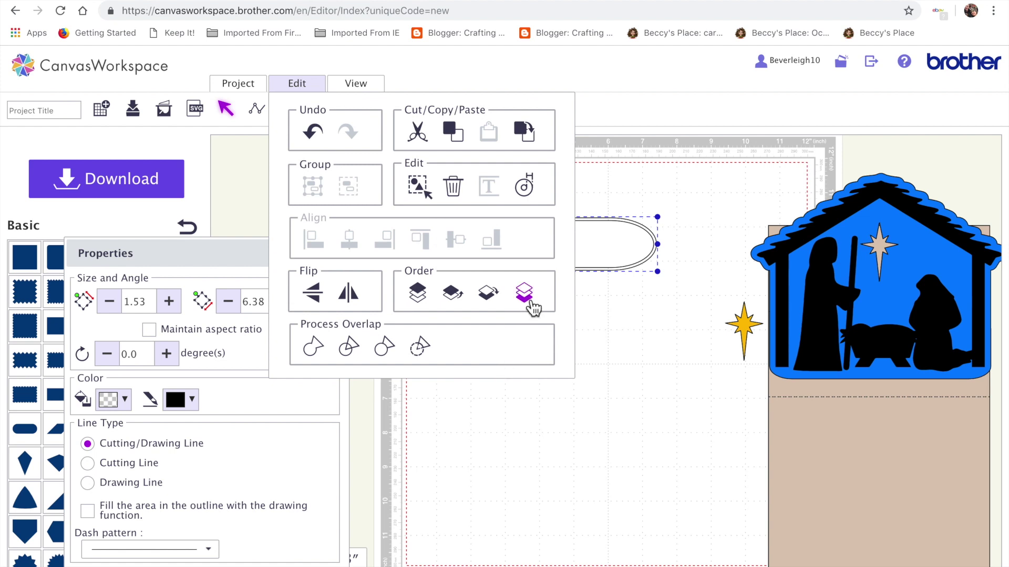
pyautogui.click(532, 304)
pyautogui.moveTo(590, 248)
pyautogui.mouseDown()
pyautogui.moveTo(590, 324)
pyautogui.moveTo(587, 245)
pyautogui.mouseUp()
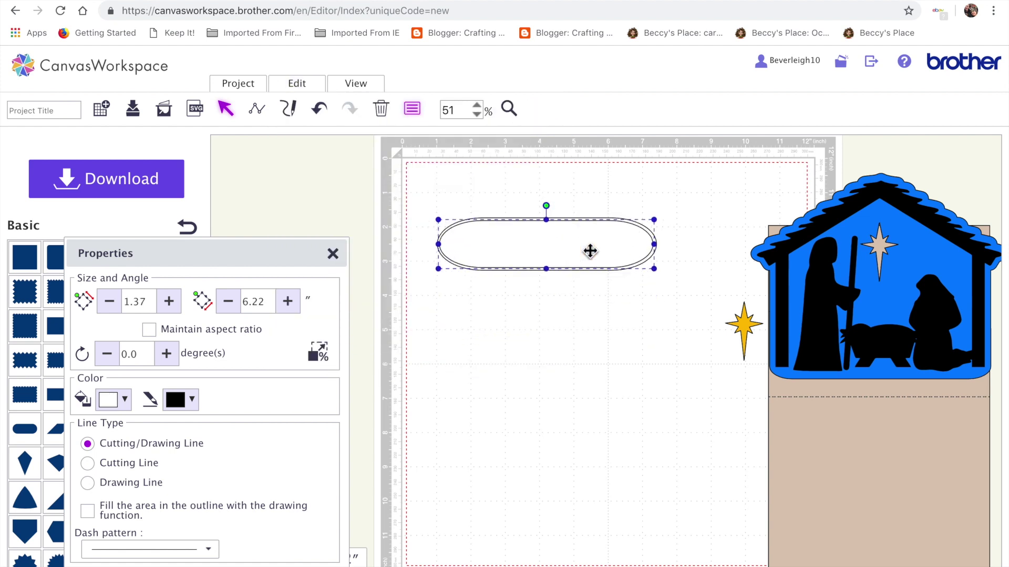
pyautogui.click(321, 109)
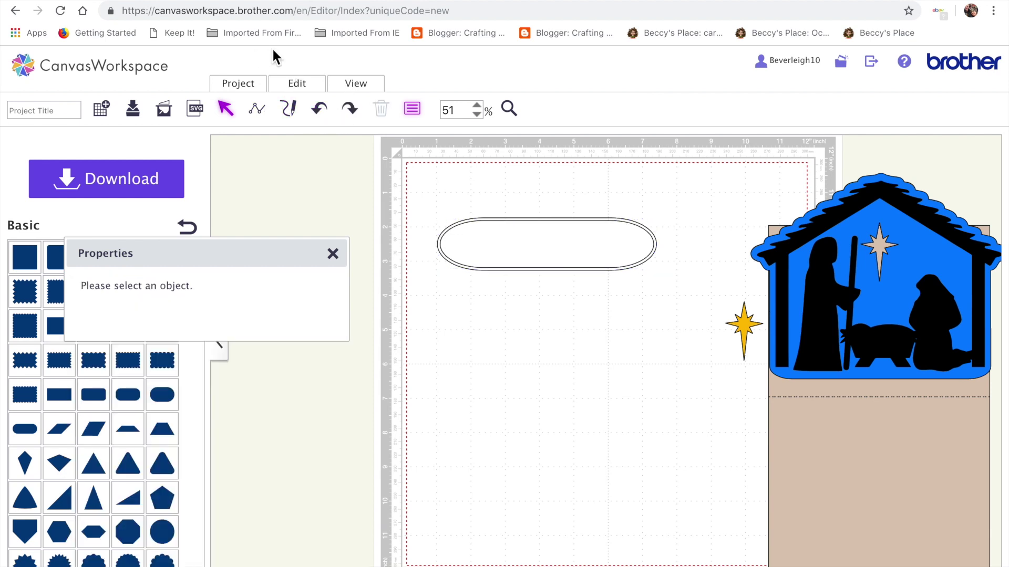
# Send the white inner pill one level backward so the gold lettering sits in front of it.
pyautogui.click(503, 253)
pyautogui.click(311, 92)
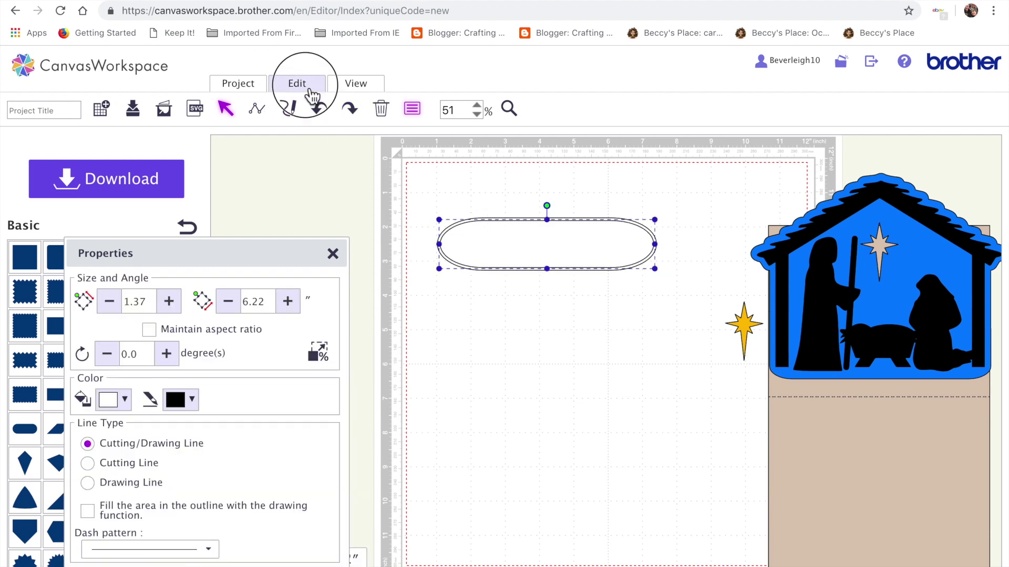
pyautogui.click(488, 293)
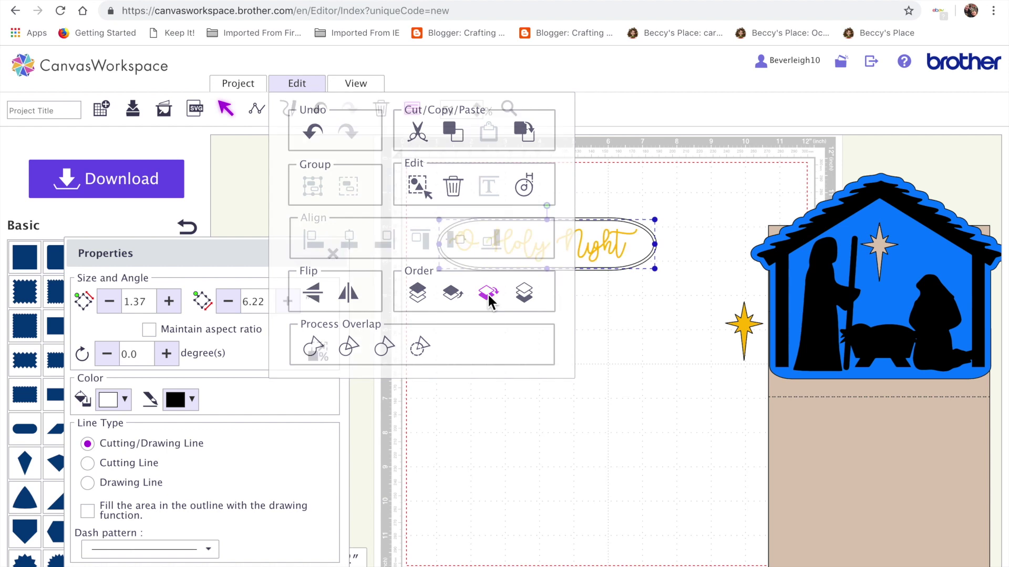
pyautogui.click(581, 405)
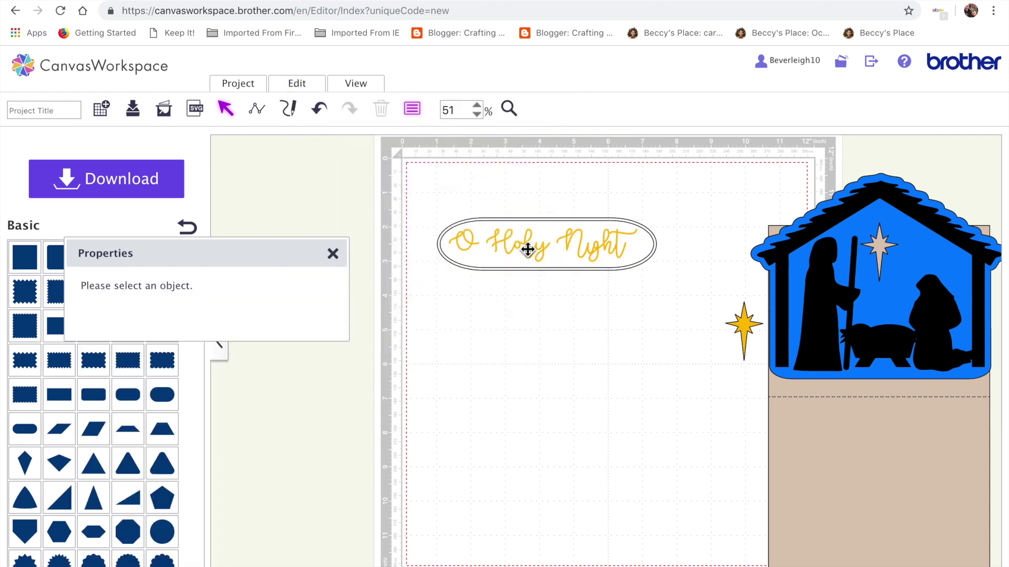
# Fill the inner pill behind the gold lettering with black.
pyautogui.click(499, 263)
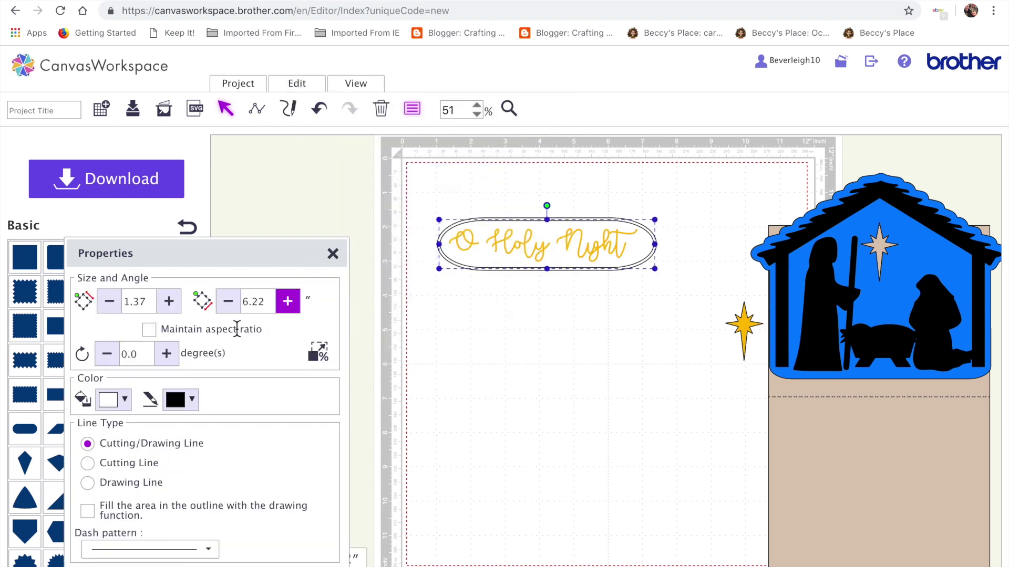
pyautogui.click(126, 402)
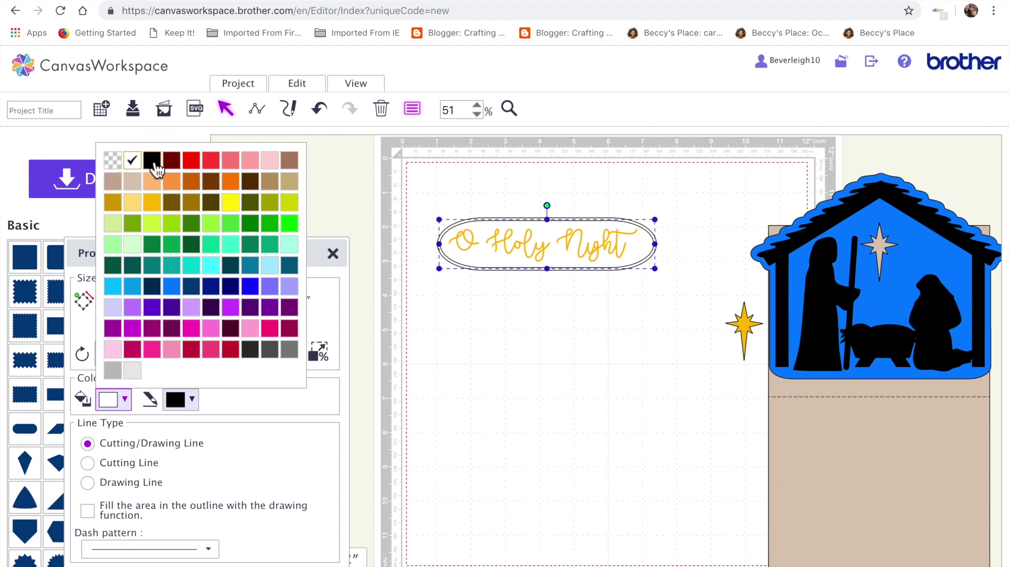
pyautogui.click(152, 161)
pyautogui.click(499, 334)
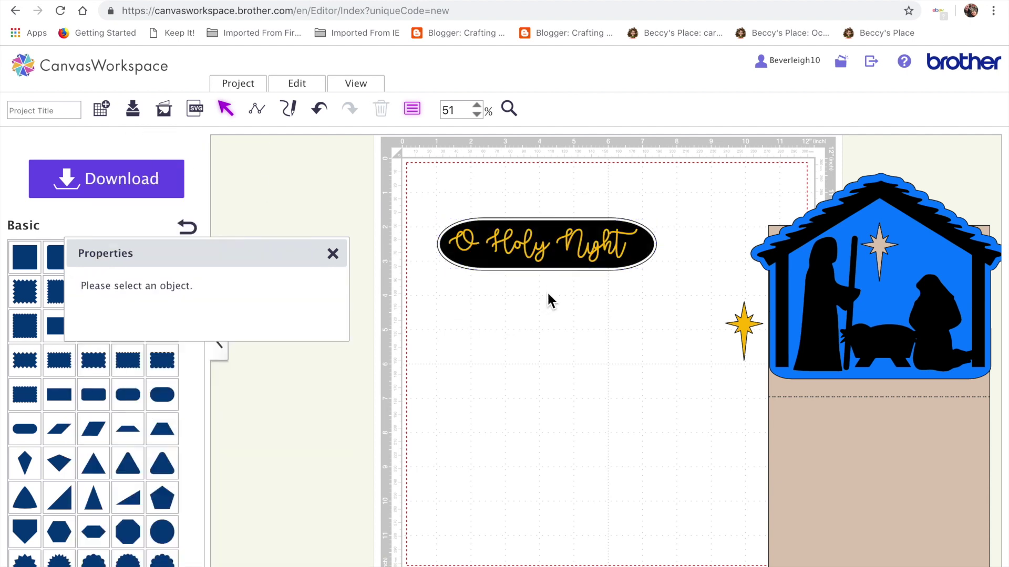
# Select both pills and the lettering together and try moving the label across toward the card.
pyautogui.moveTo(450, 204); pyautogui.dragTo(660, 313)
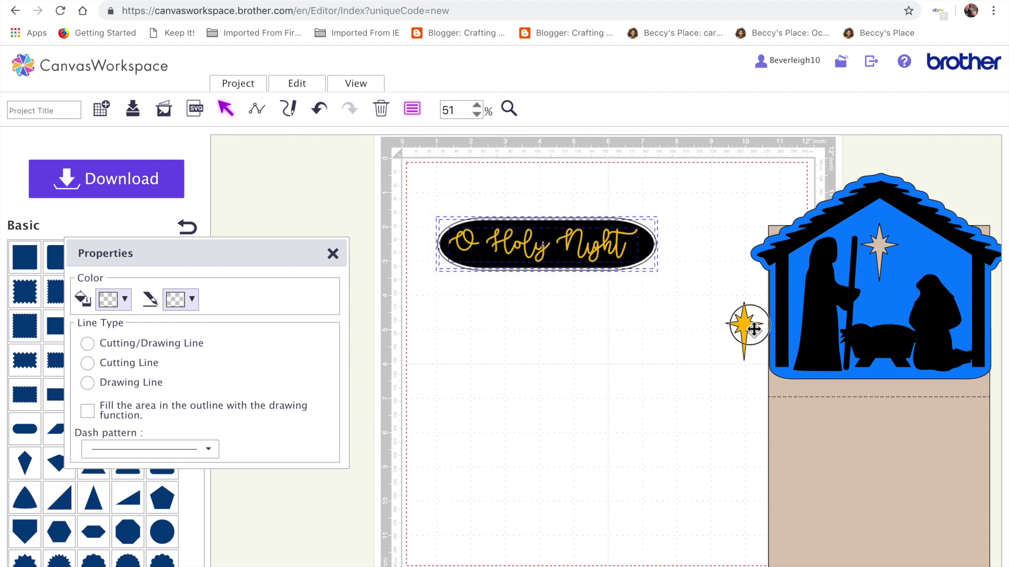
pyautogui.moveTo(585, 241); pyautogui.dragTo(620, 284)
pyautogui.hotkey('ctrl', 'Left')
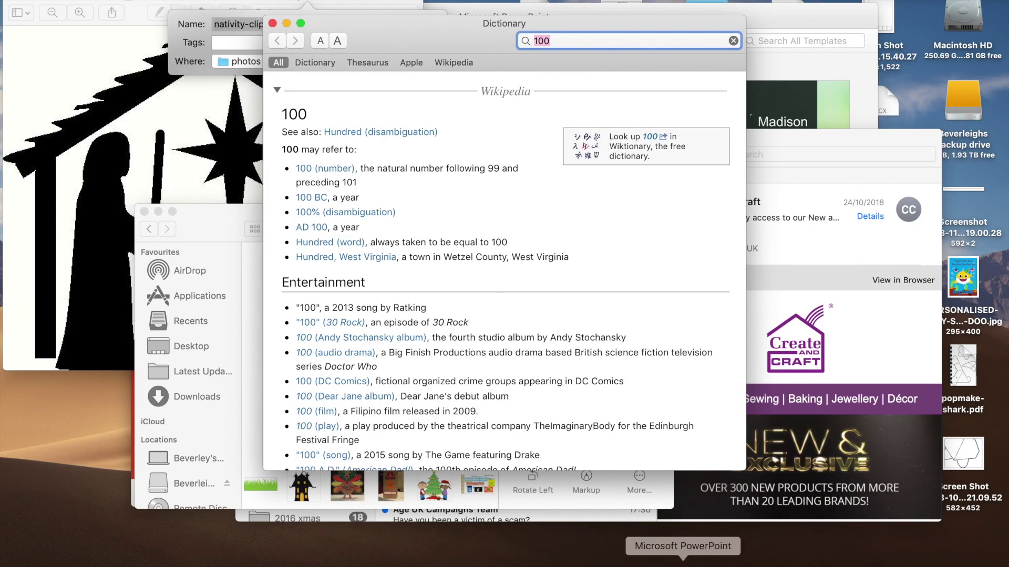
pyautogui.click(657, 562)
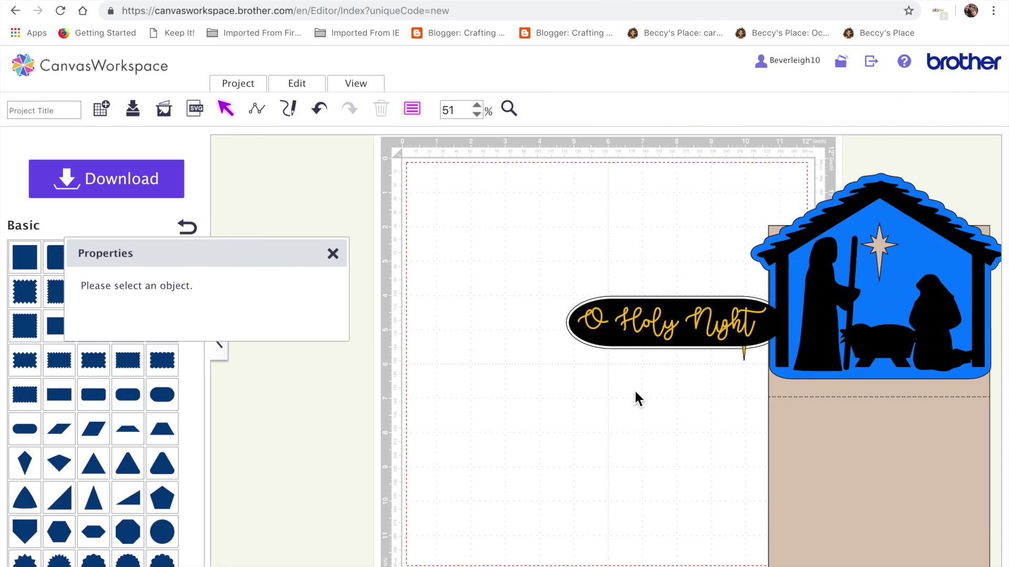
# Select the nativity scene layers together with the dashed-fold card base and move them onto the middle of the cutting mat.
pyautogui.click(900, 275)
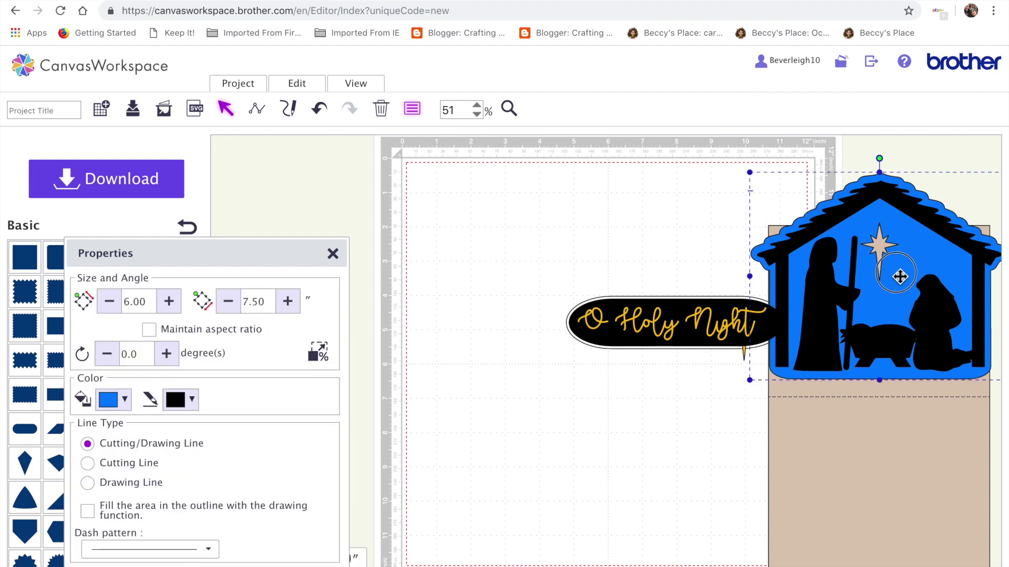
pyautogui.keyDown('shift'); pyautogui.click(900, 274); pyautogui.keyUp('shift')
pyautogui.moveTo(835, 289); pyautogui.dragTo(545, 284)
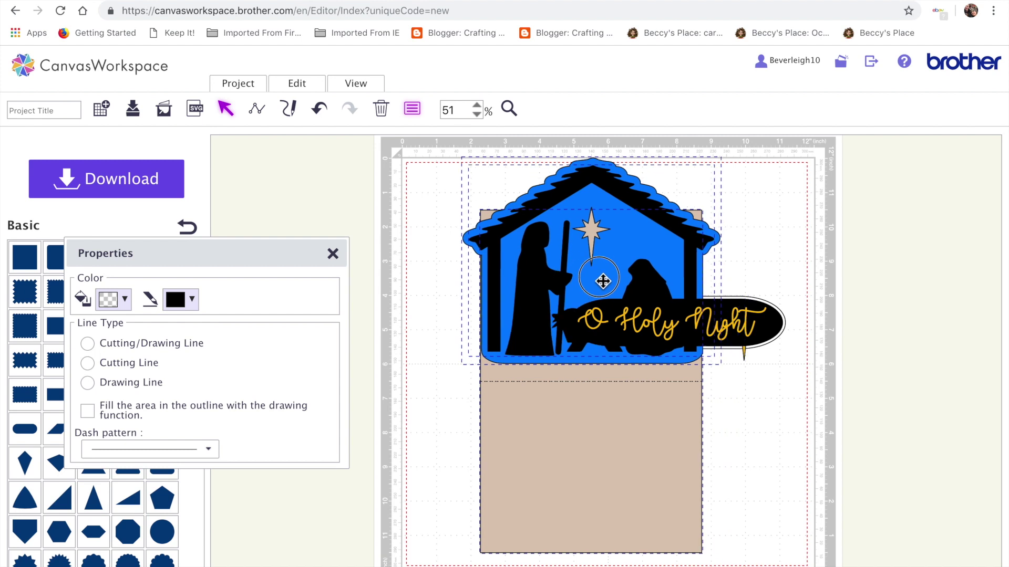
pyautogui.click(771, 414)
# Select the outer outline, black pill and lettering together and place the label along the card base's lower edge.
pyautogui.click(789, 343)
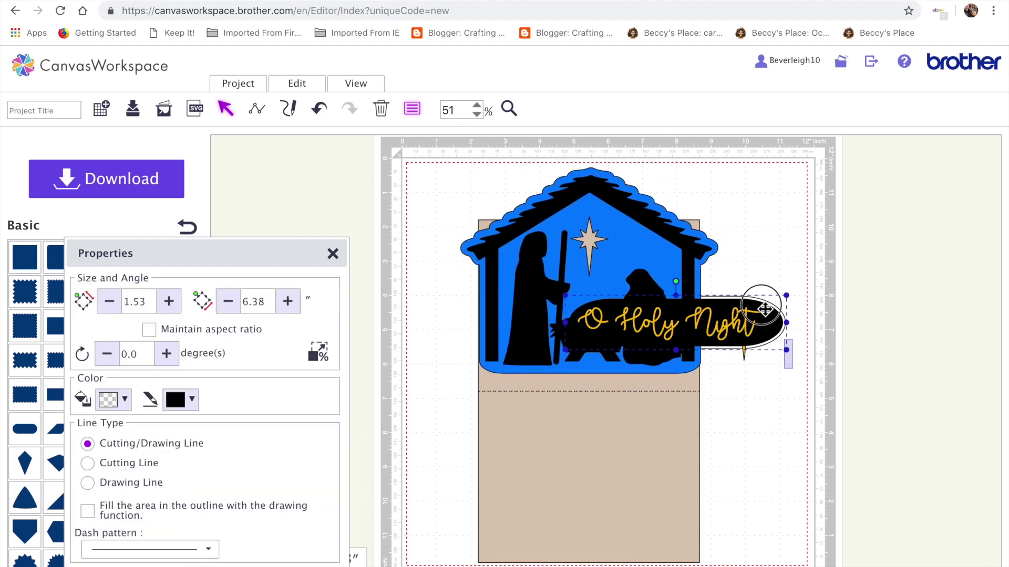
pyautogui.click(766, 298)
pyautogui.click(727, 322)
pyautogui.moveTo(728, 323); pyautogui.dragTo(638, 529)
pyautogui.click(799, 458)
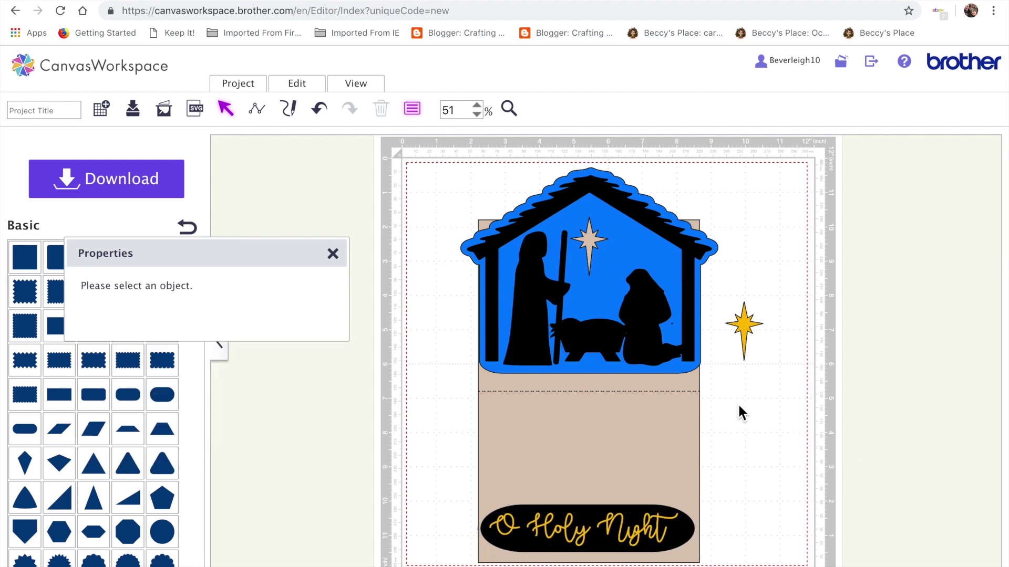
# Place the gold star over the star cut-out in the blue nativity layer and check the whole card.
pyautogui.moveTo(746, 323); pyautogui.dragTo(597, 247)
pyautogui.click(794, 415)
pyautogui.scroll(-1, 794, 415)
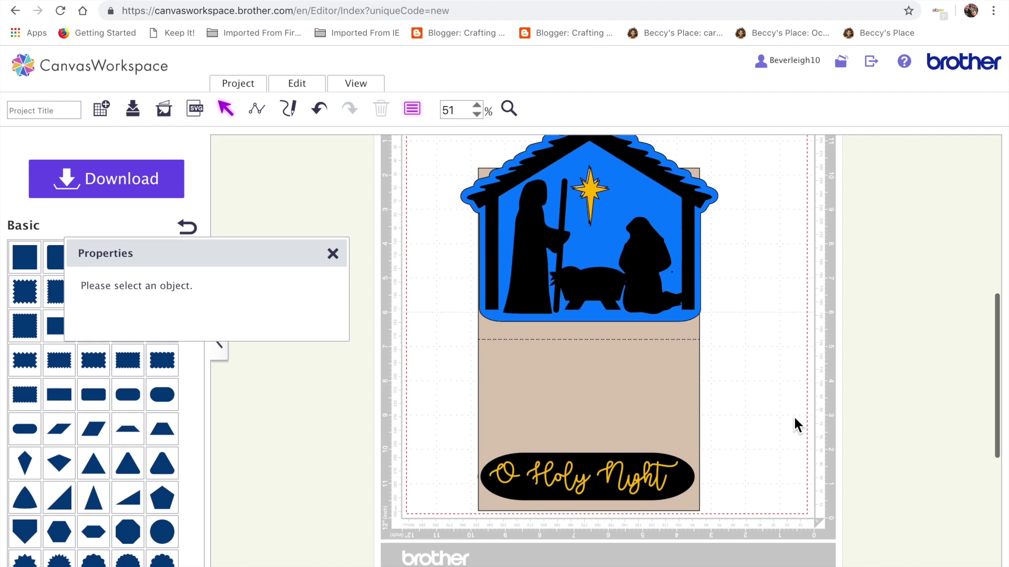
pyautogui.scroll(1, 793, 415)
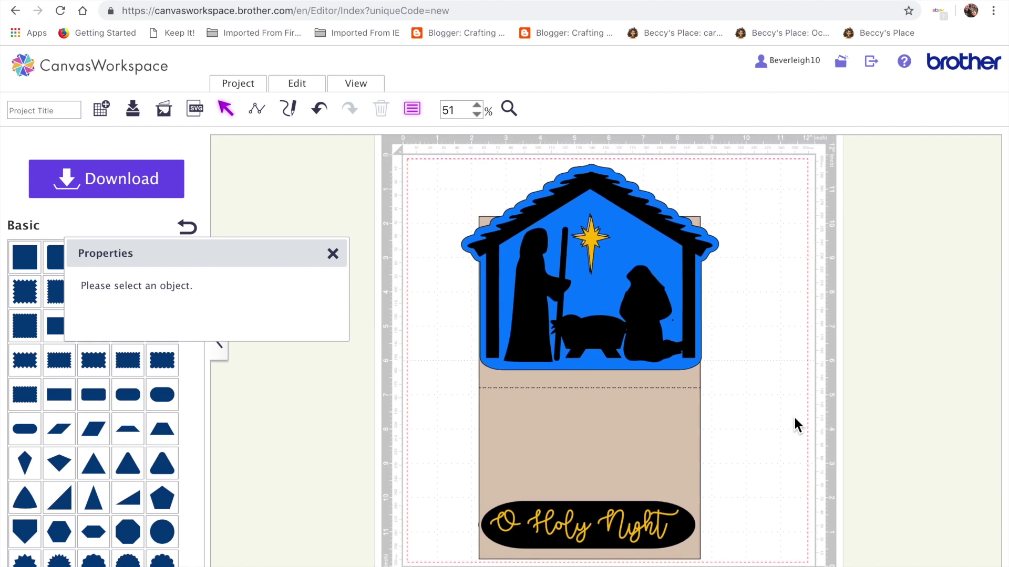